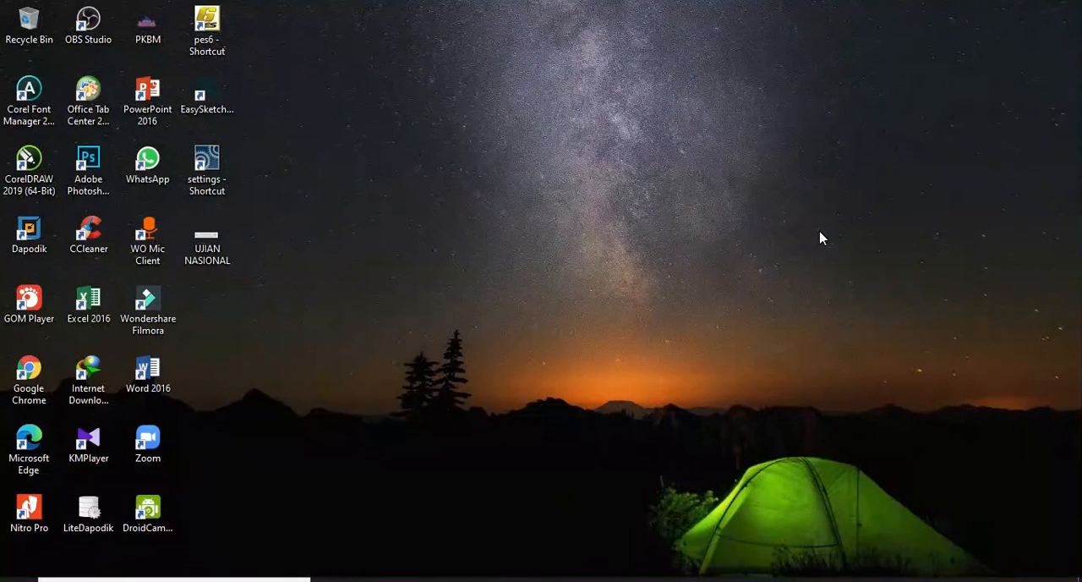
Open Google Chrome and search Google for "google form"
{"action": "left_click", "coordinate": [409, 579]}
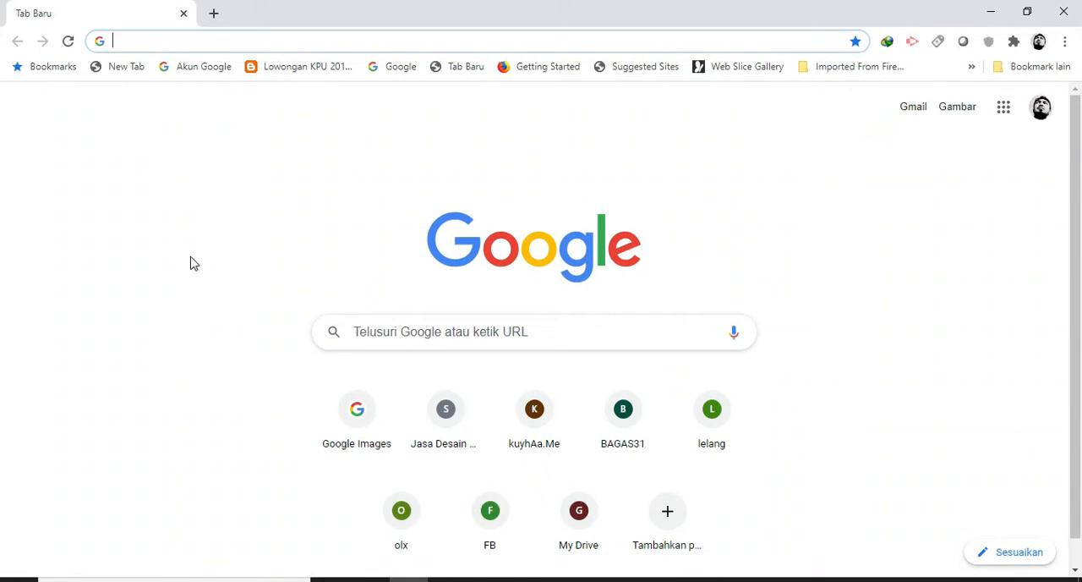
{"action": "left_click", "coordinate": [451, 321]}
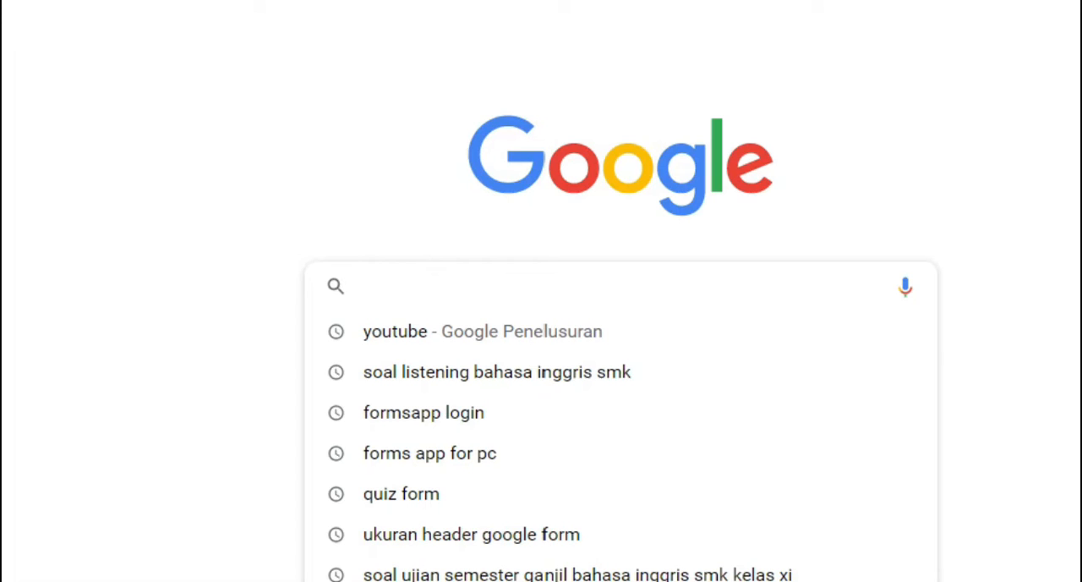
{"action": "type", "text": "google form"}
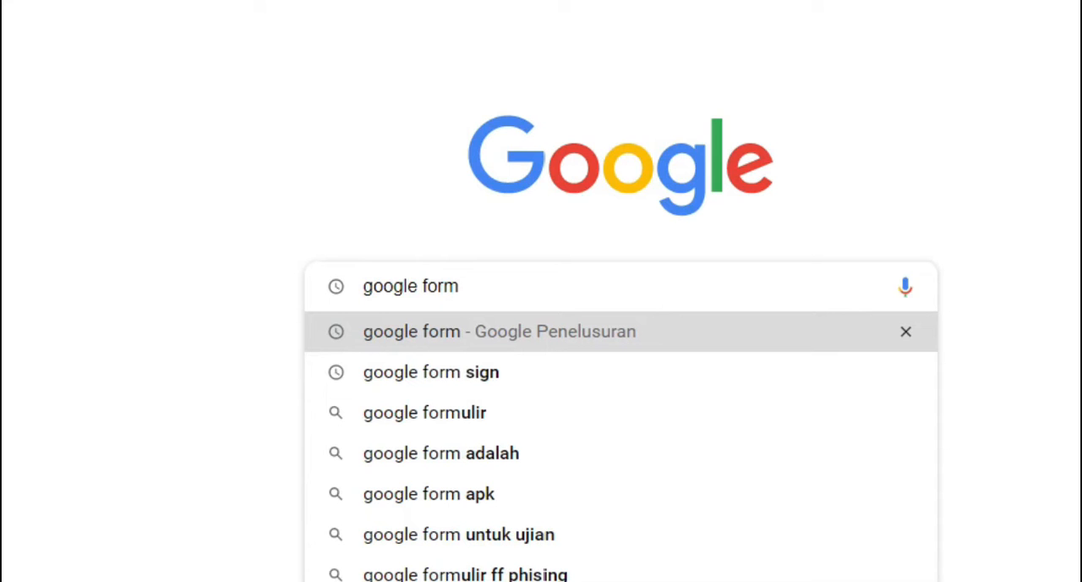
{"action": "key", "text": "Return"}
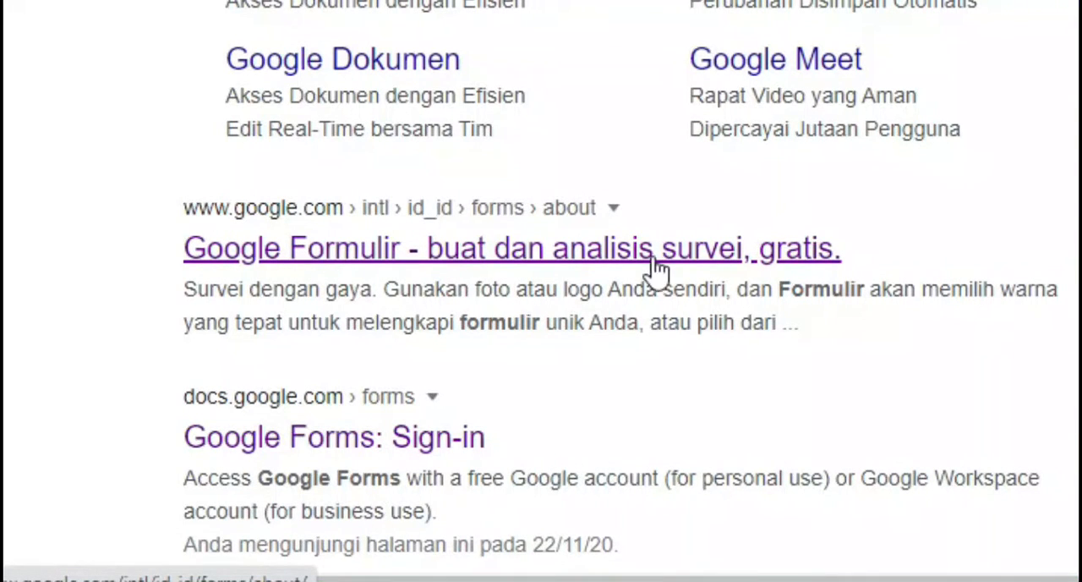
Open the Google Formulir site from the search results, enter personal Google Formulir, and create a new blank form (Kosong)
{"action": "left_click", "coordinate": [833, 258]}
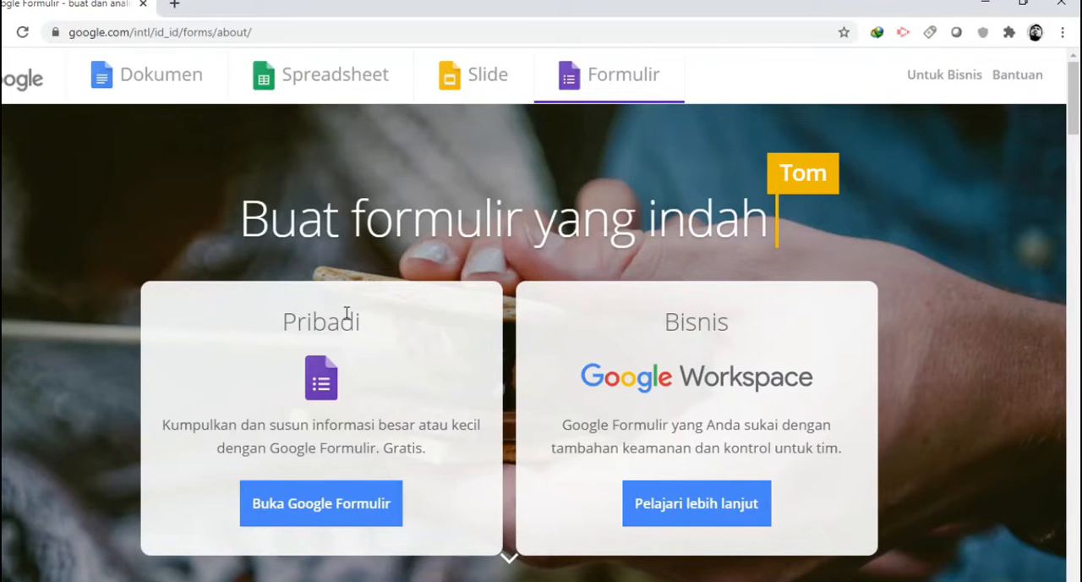
{"action": "left_click", "coordinate": [368, 516]}
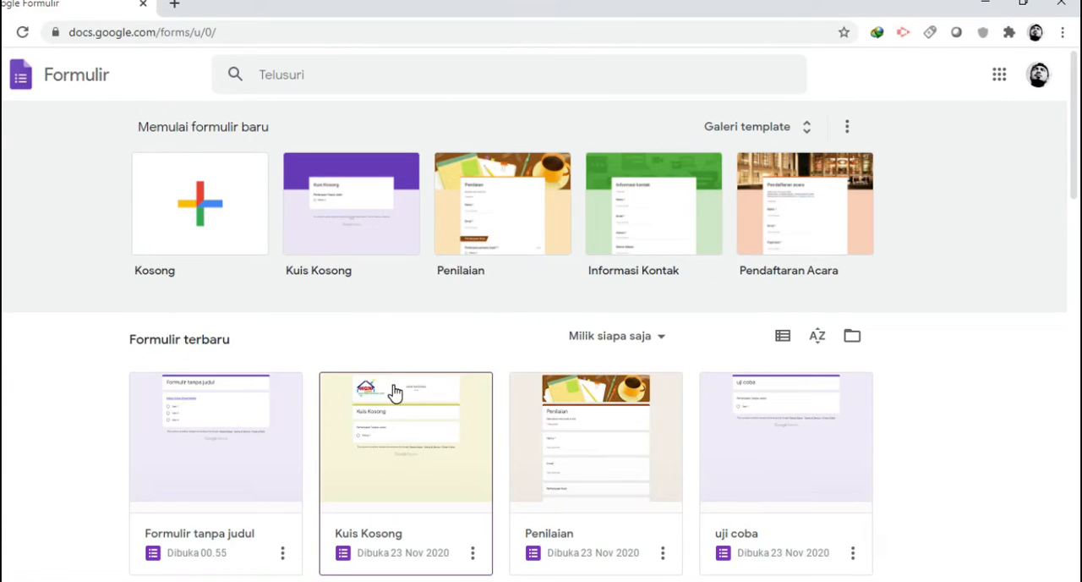
{"action": "left_click", "coordinate": [178, 213]}
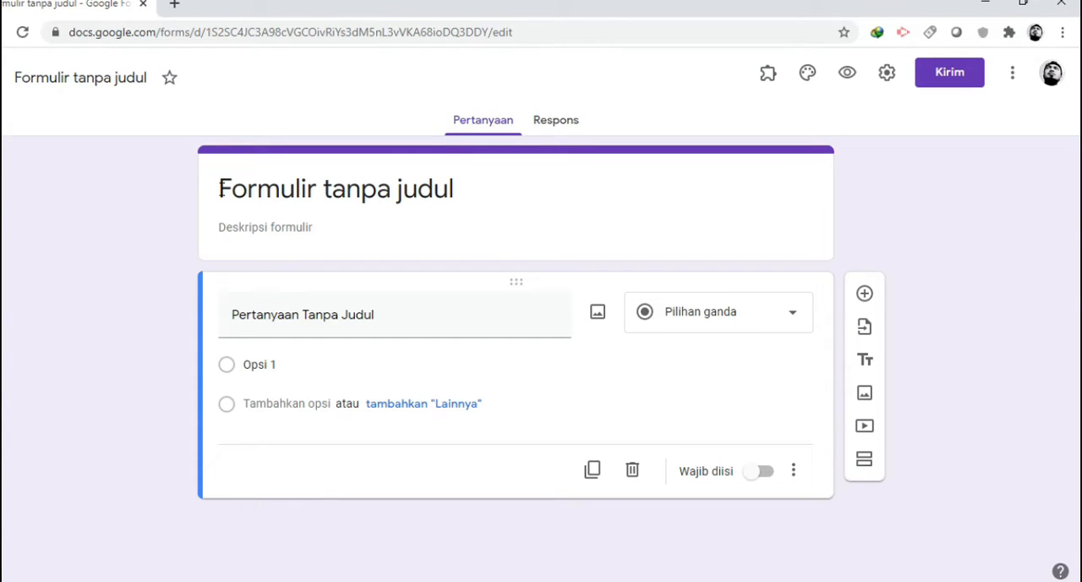
Title the form "PENILAIAN AKHIR SEMESTER" and apply the same name to the form file
{"action": "left_click", "coordinate": [339, 197]}
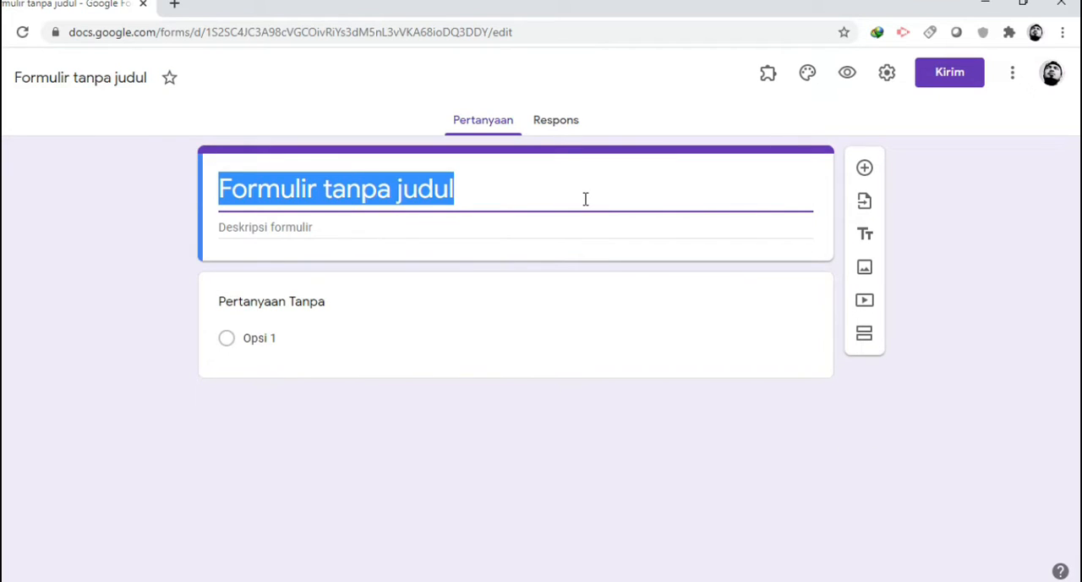
{"action": "type", "text": "PENI"}
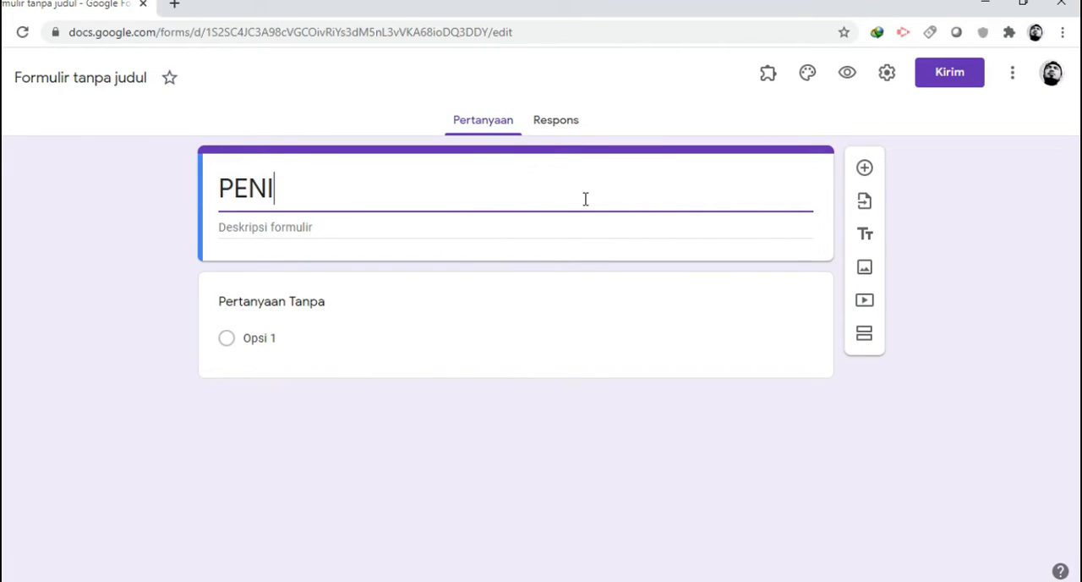
{"action": "type", "text": "LAIAN AKHI"}
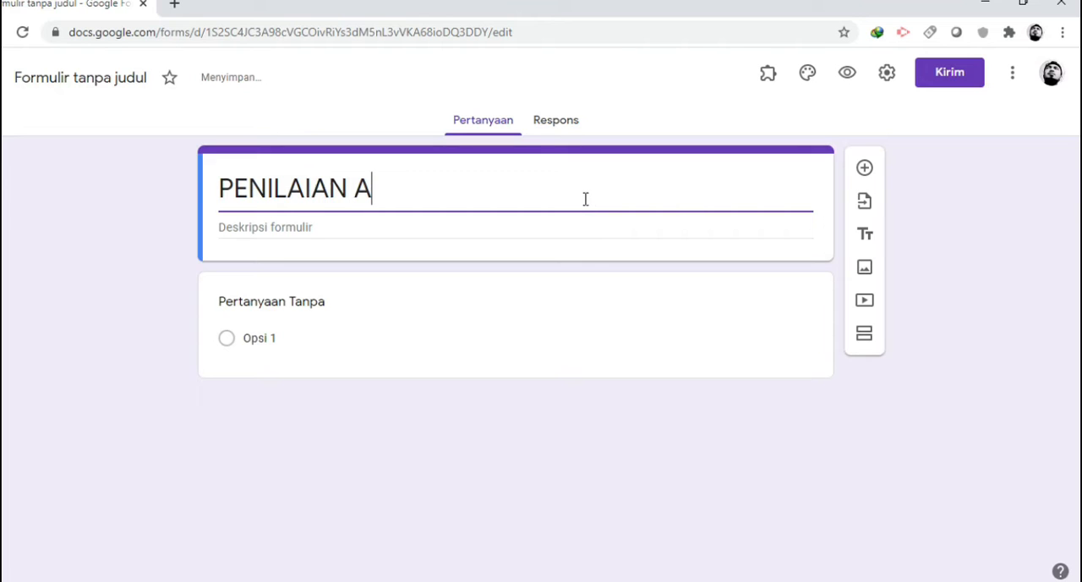
{"action": "type", "text": "R SEMESTER"}
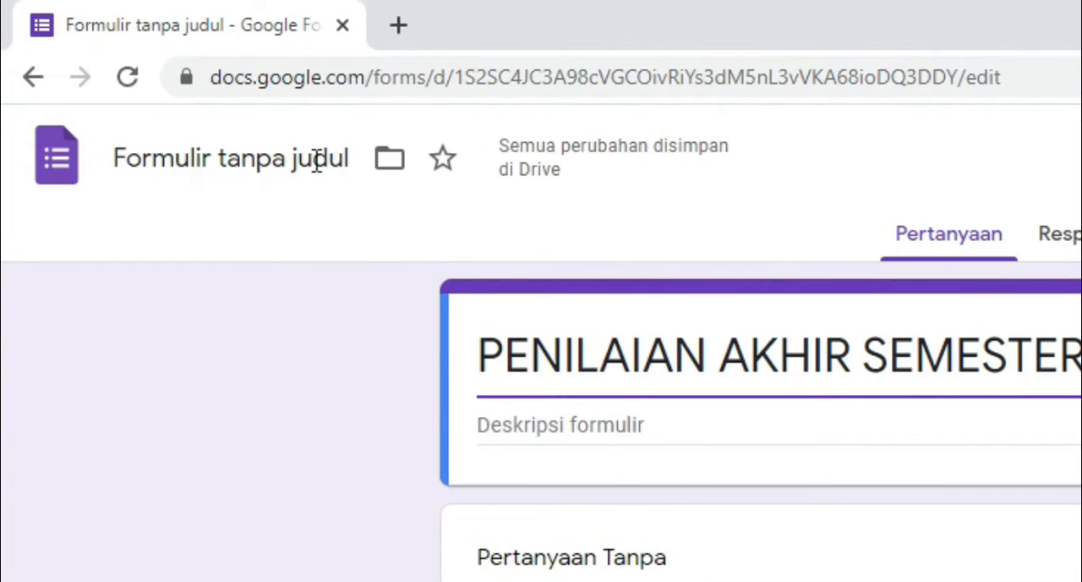
{"action": "left_click", "coordinate": [315, 160]}
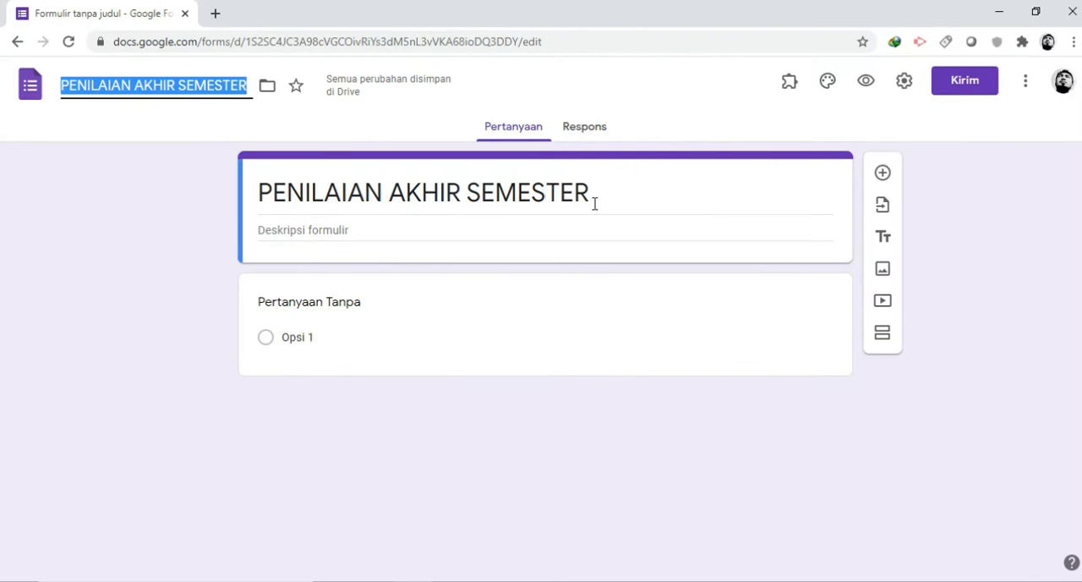
Switch to Word and copy all the text in Document1, from the Mata Pelajaran line through the third exam rule
{"action": "left_click", "coordinate": [340, 230]}
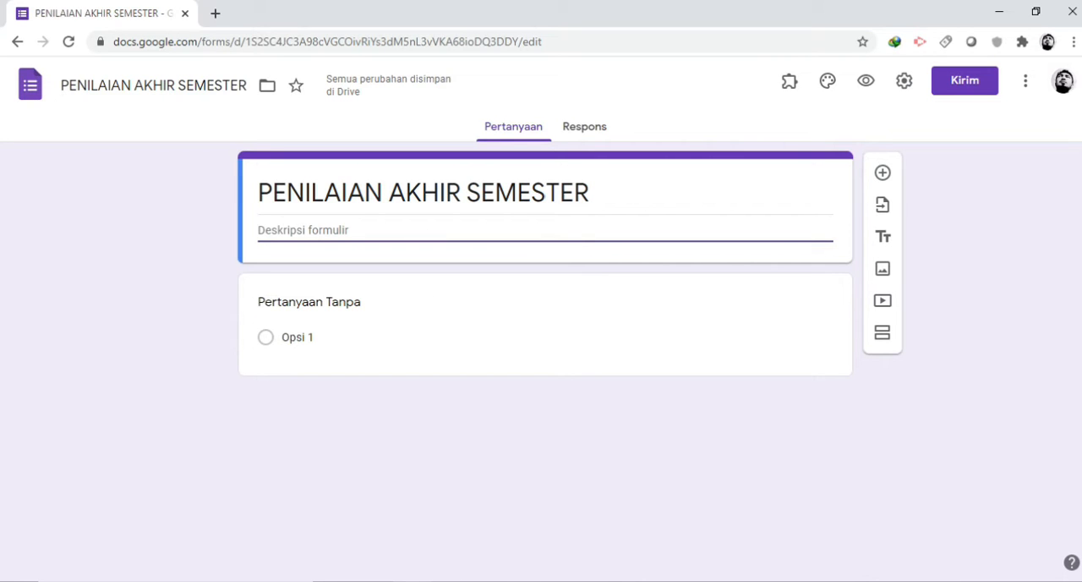
{"action": "left_click", "coordinate": [450, 581]}
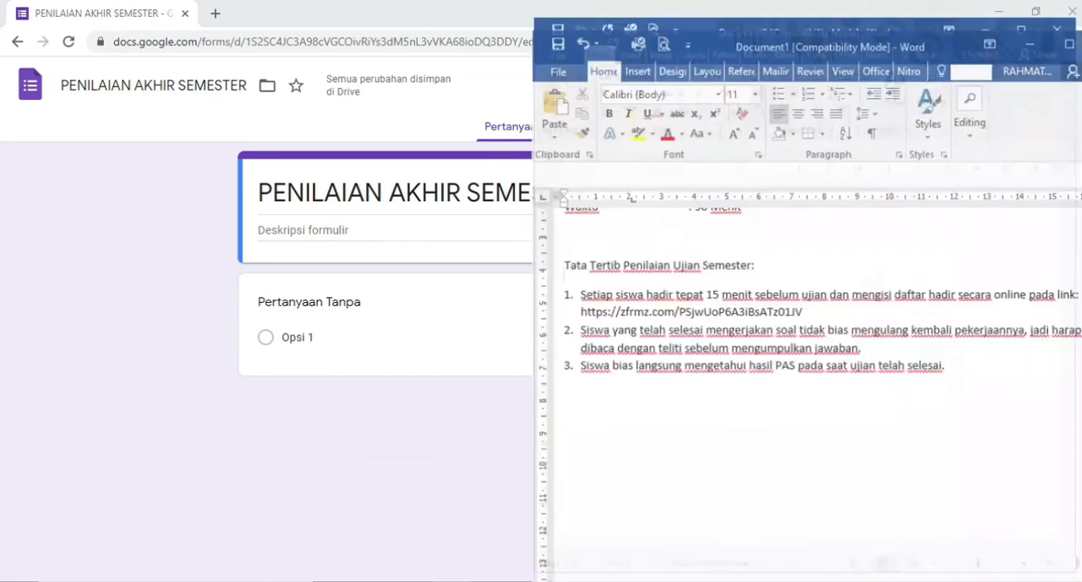
{"action": "scroll", "coordinate": [629, 356], "scroll_direction": "down", "scroll_amount": 4}
{"action": "scroll", "coordinate": [629, 356], "scroll_direction": "up", "scroll_amount": 4}
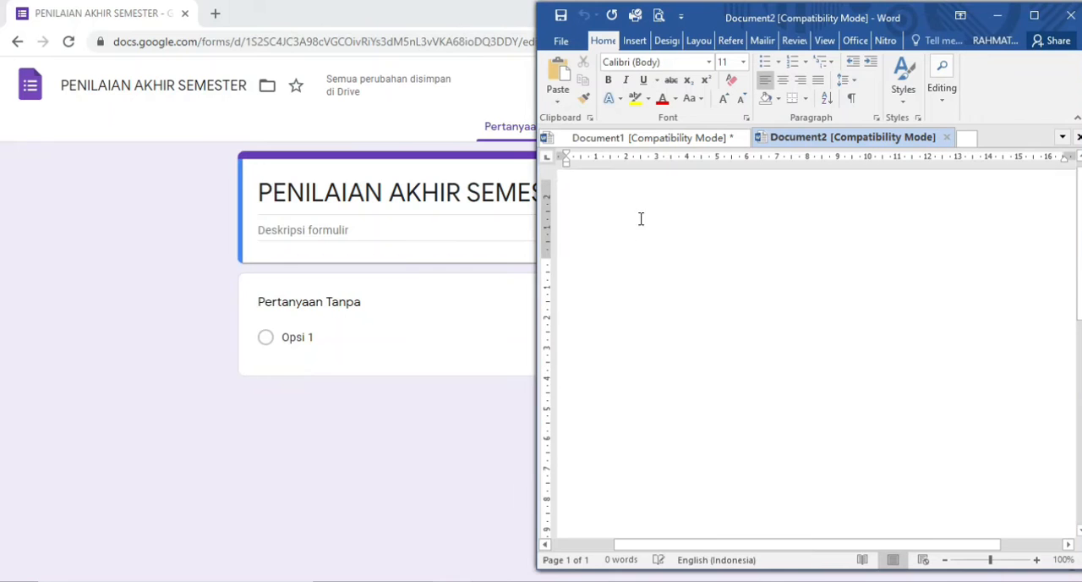
{"action": "left_click", "coordinate": [655, 138]}
{"action": "scroll", "coordinate": [681, 340], "scroll_direction": "up", "scroll_amount": 2}
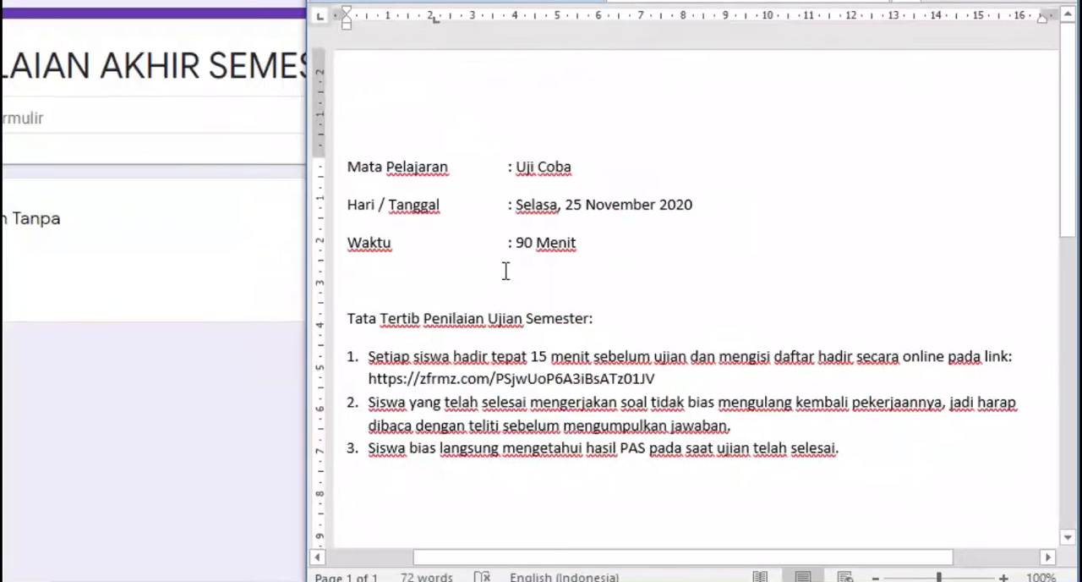
{"action": "scroll", "coordinate": [681, 339], "scroll_direction": "down", "scroll_amount": 1}
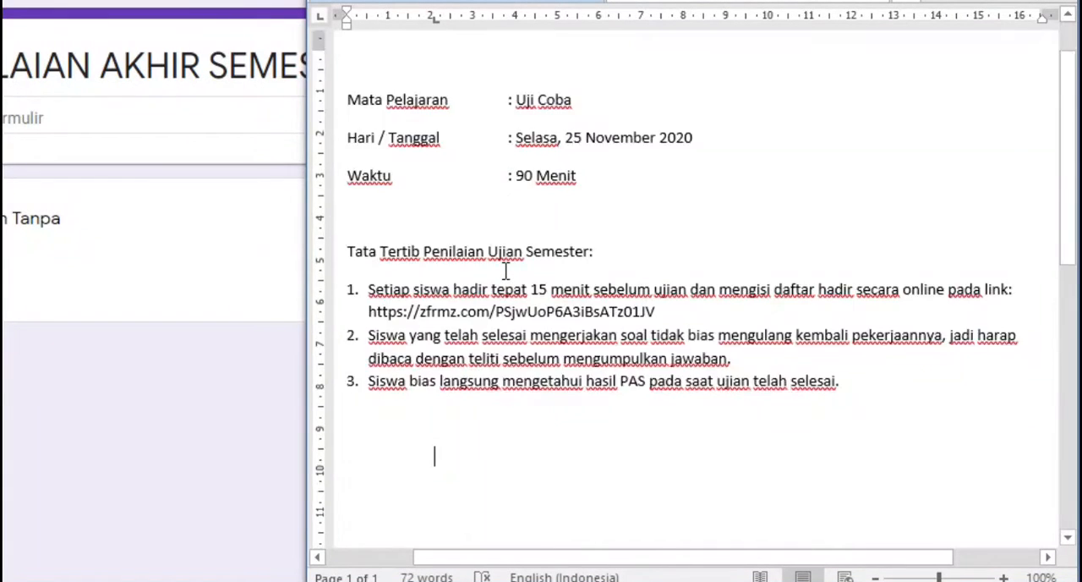
{"action": "scroll", "coordinate": [506, 270], "scroll_direction": "down", "scroll_amount": 2}
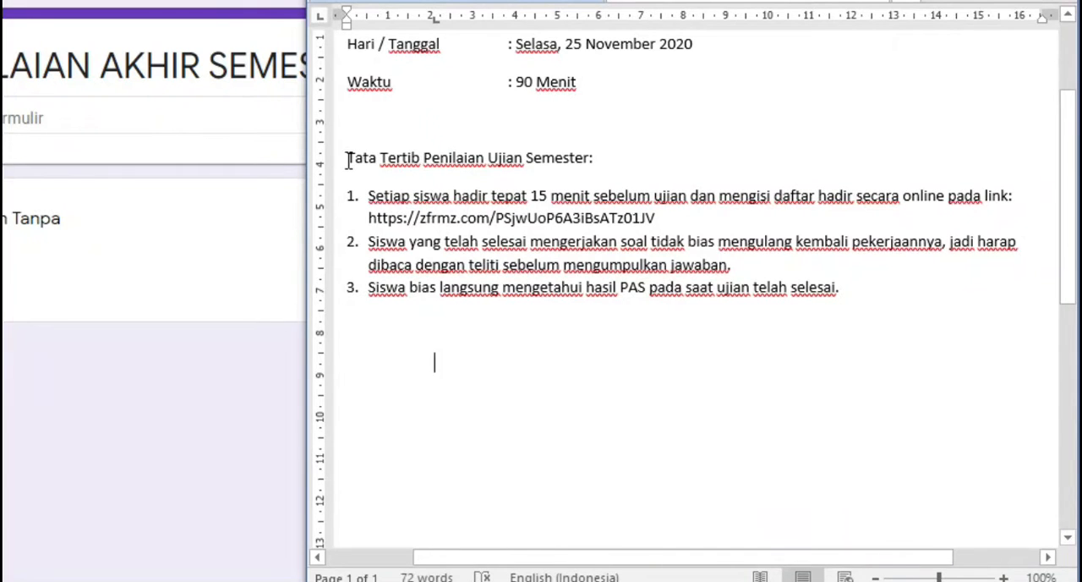
{"action": "scroll", "coordinate": [350, 157], "scroll_direction": "up", "scroll_amount": 2}
{"action": "left_click_drag", "start_coordinate": [350, 112], "coordinate": [845, 404]}
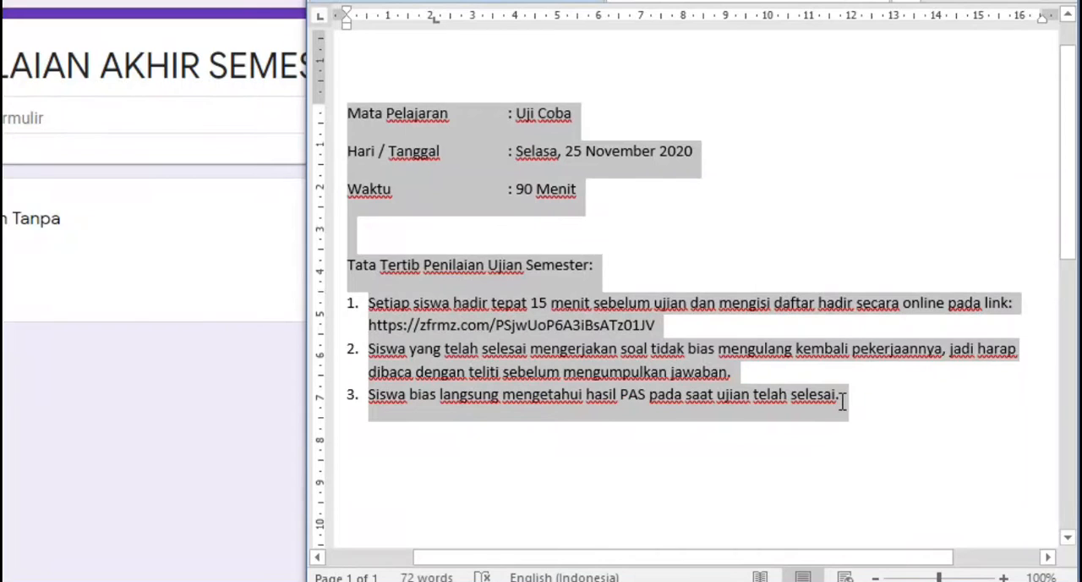
{"action": "right_click", "coordinate": [627, 333]}
{"action": "left_click", "coordinate": [677, 70]}
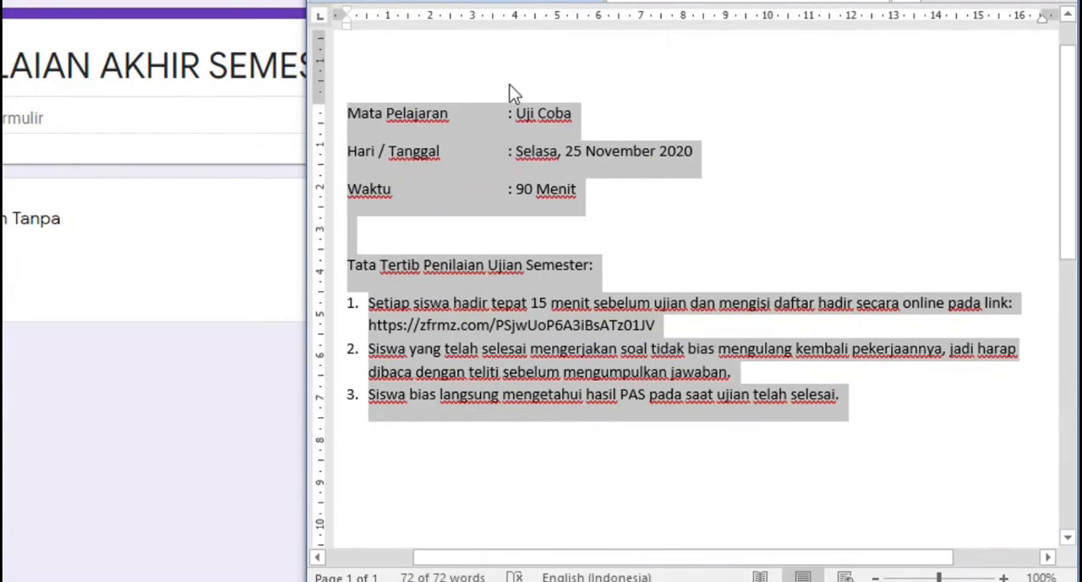
Paste the copied exam details and rules into the form description, and indent the continuation lines of rules 1 and 2
{"action": "left_click", "coordinate": [93, 117]}
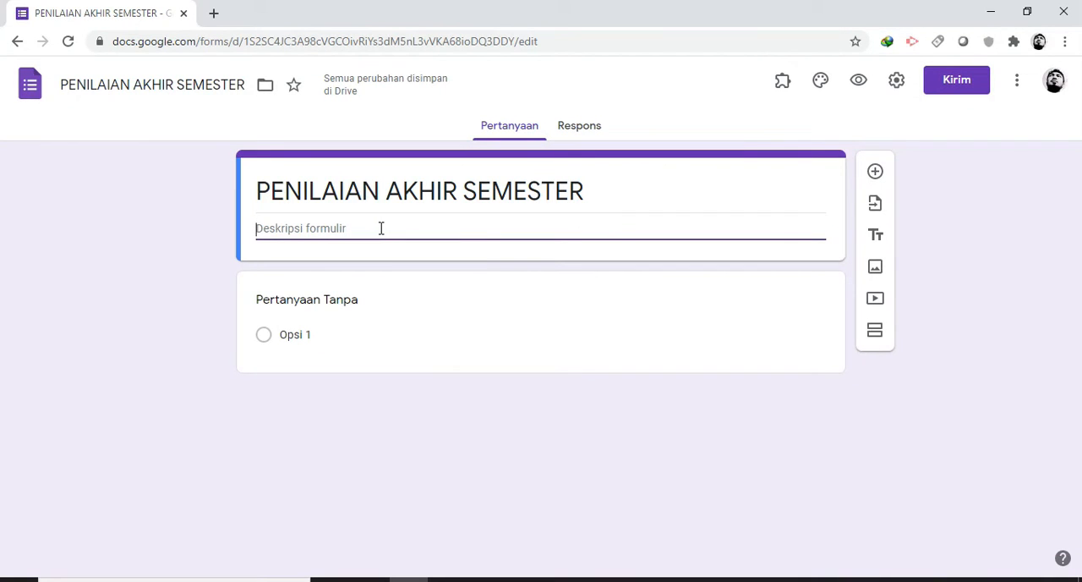
{"action": "key", "text": "ctrl+v"}
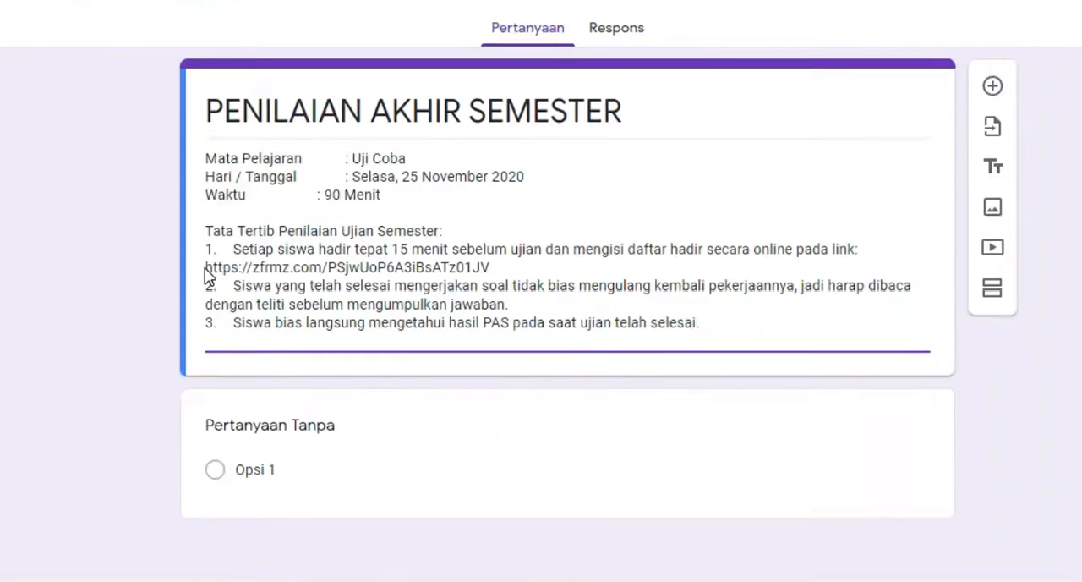
{"action": "left_click", "coordinate": [205, 268]}
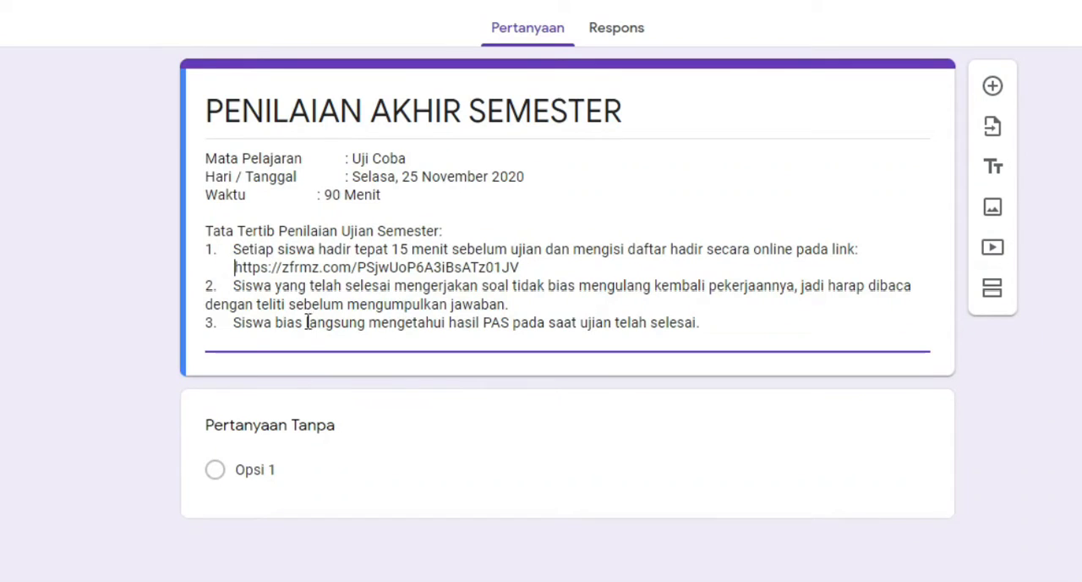
{"action": "left_click", "coordinate": [206, 305]}
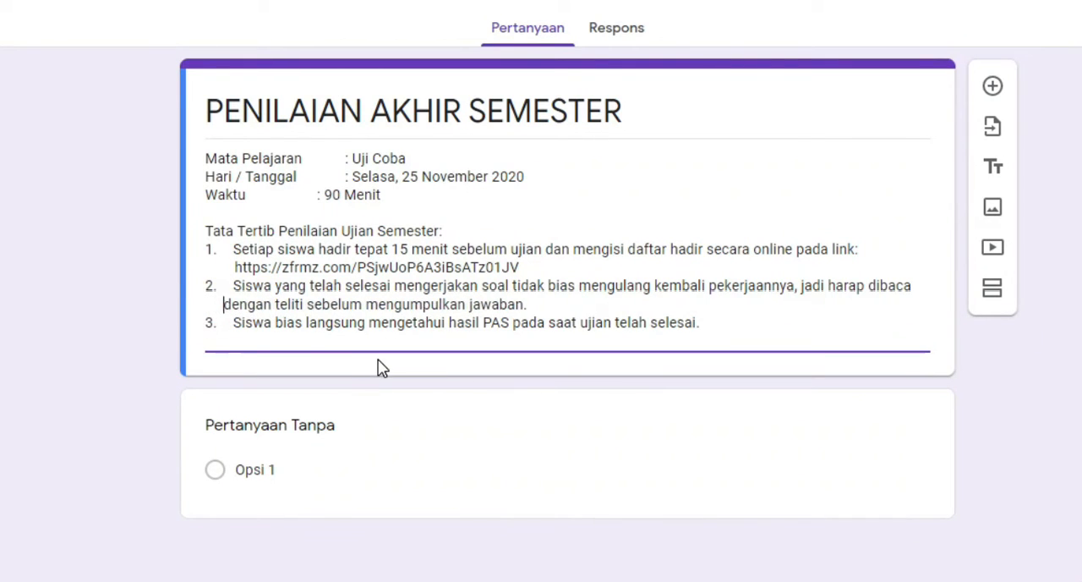
Add spaces before the colon in the description's Waktu line to align it with the colons in the lines above
{"action": "left_click", "coordinate": [321, 204]}
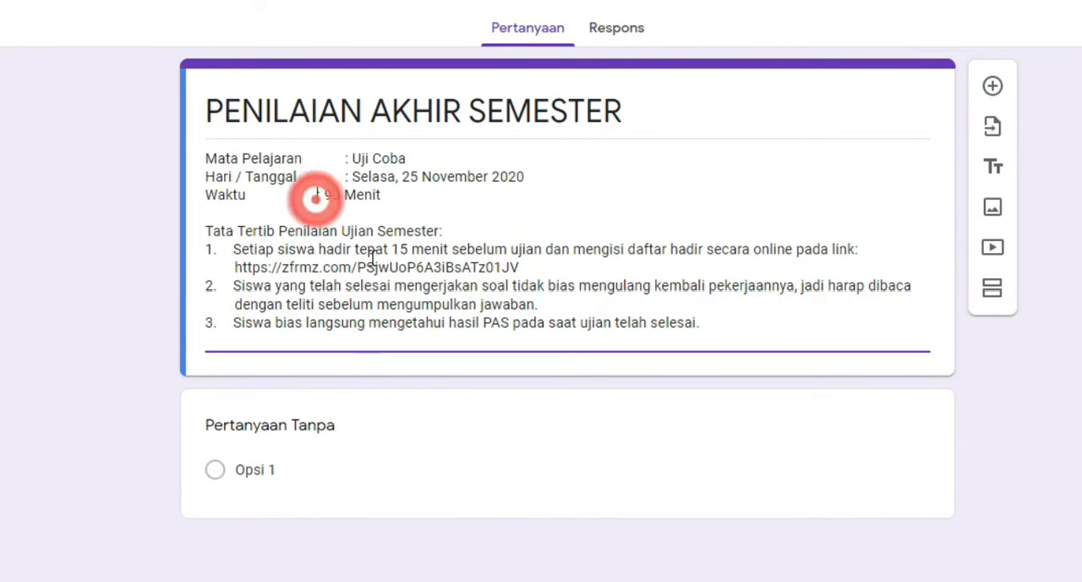
{"action": "left_click", "coordinate": [320, 198]}
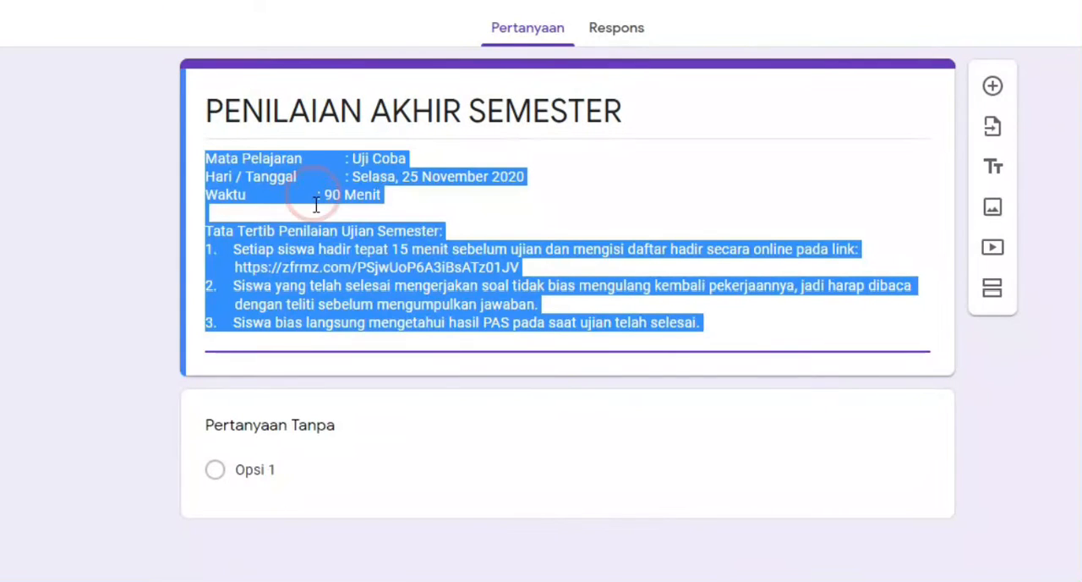
{"action": "left_click", "coordinate": [316, 200]}
{"action": "left_click", "coordinate": [499, 264]}
{"action": "key", "text": "ctrl+z"}
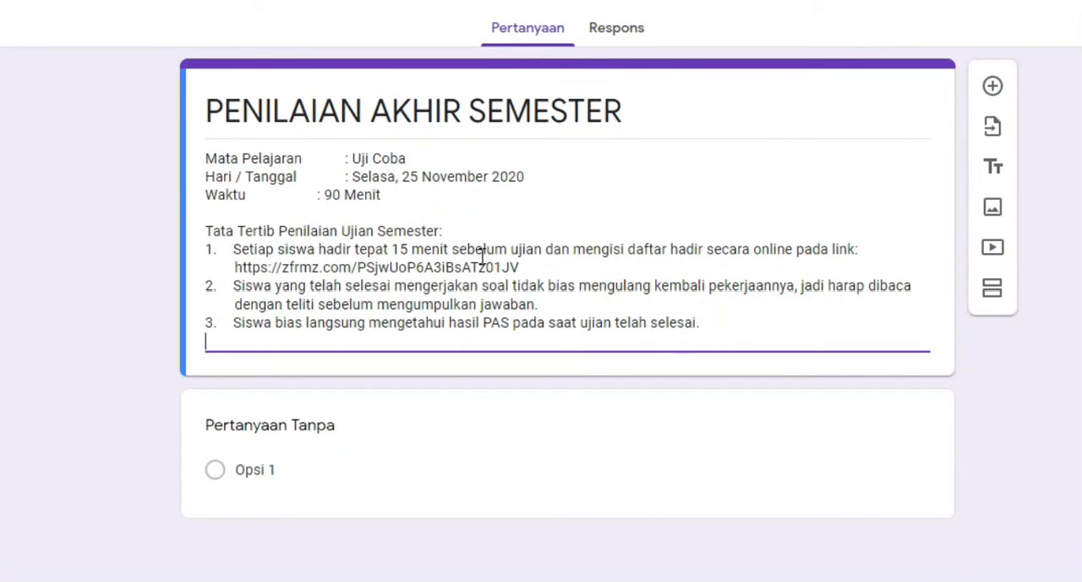
{"action": "left_click", "coordinate": [312, 196]}
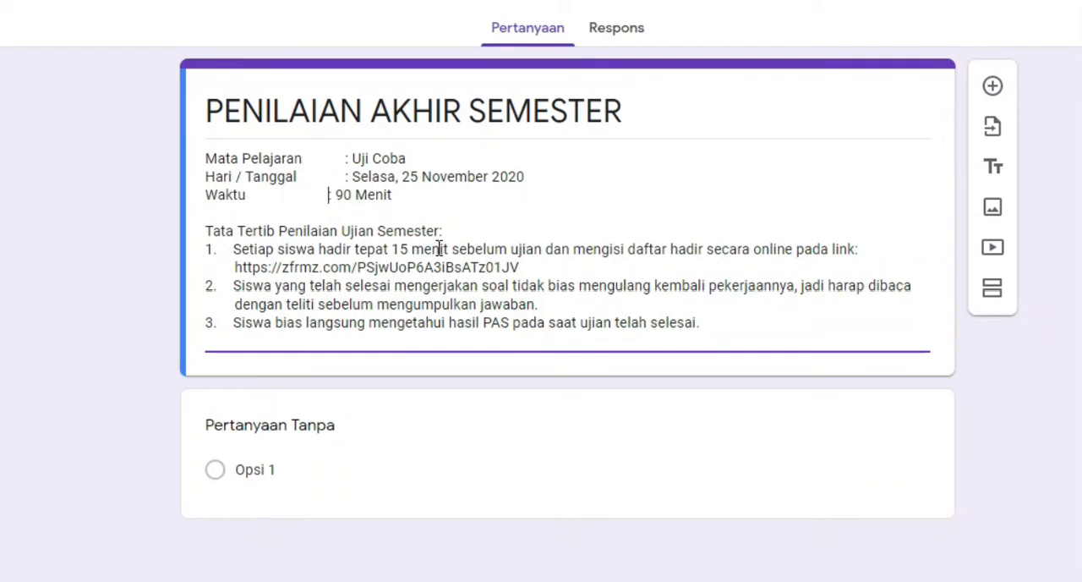
{"action": "left_click", "coordinate": [582, 207]}
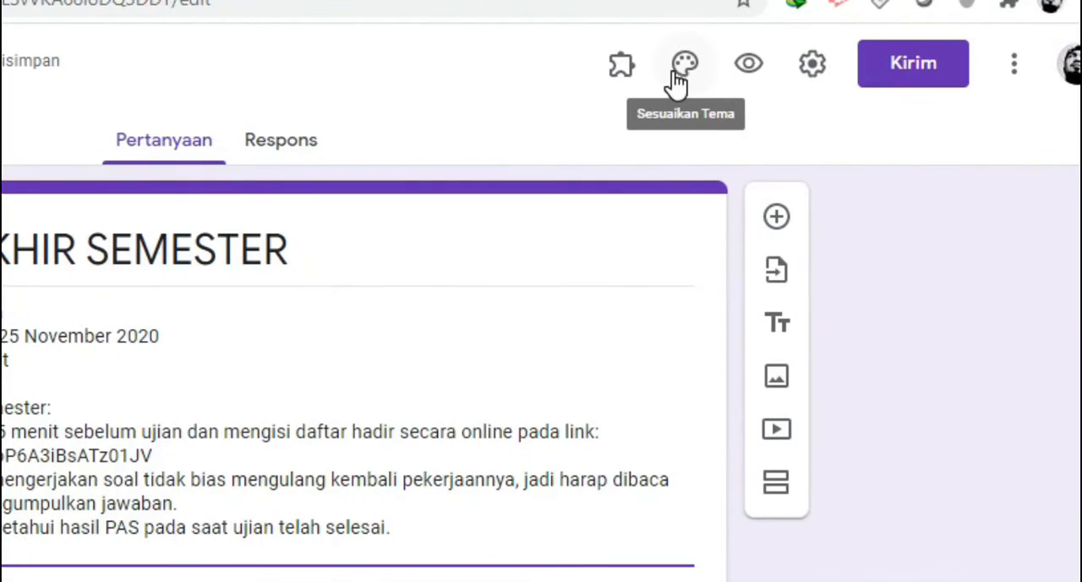
Upload the UJIAN NASIONAL image from the Desktop as the form's header, and close the theme options
{"action": "left_click", "coordinate": [682, 76]}
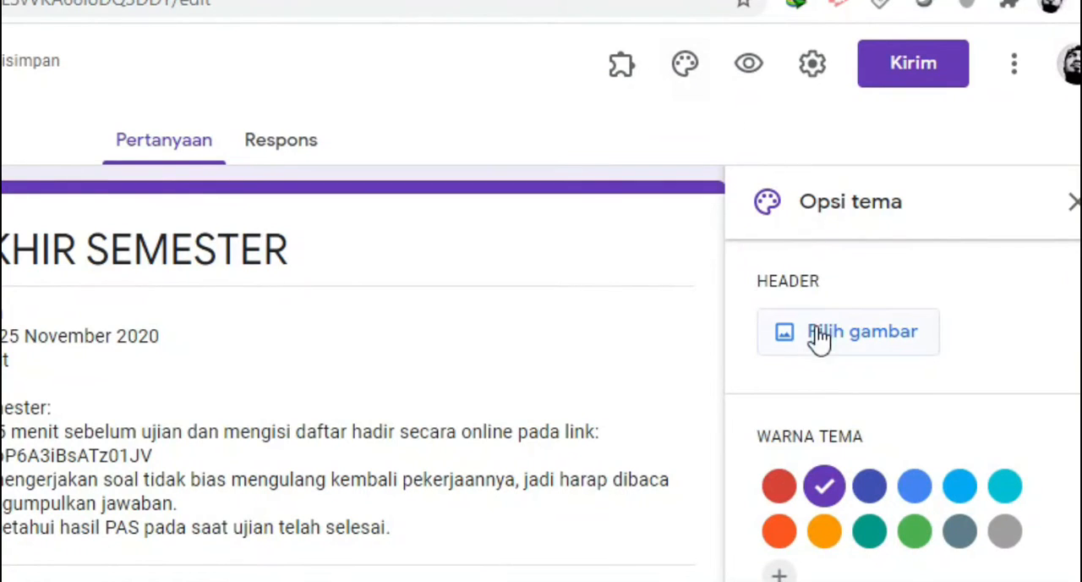
{"action": "left_click", "coordinate": [818, 338]}
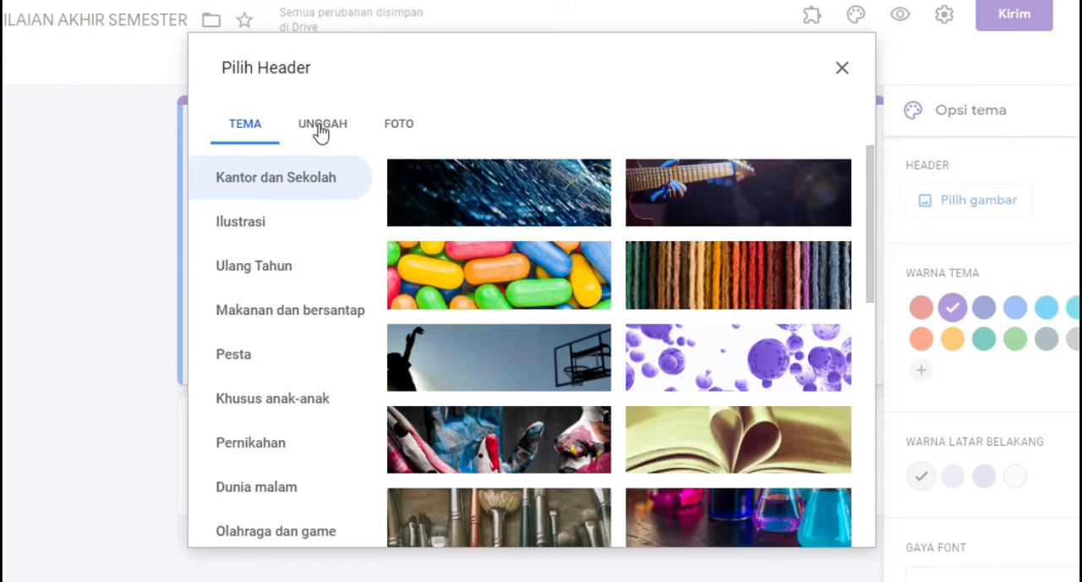
{"action": "left_click", "coordinate": [326, 132]}
{"action": "left_click", "coordinate": [529, 404]}
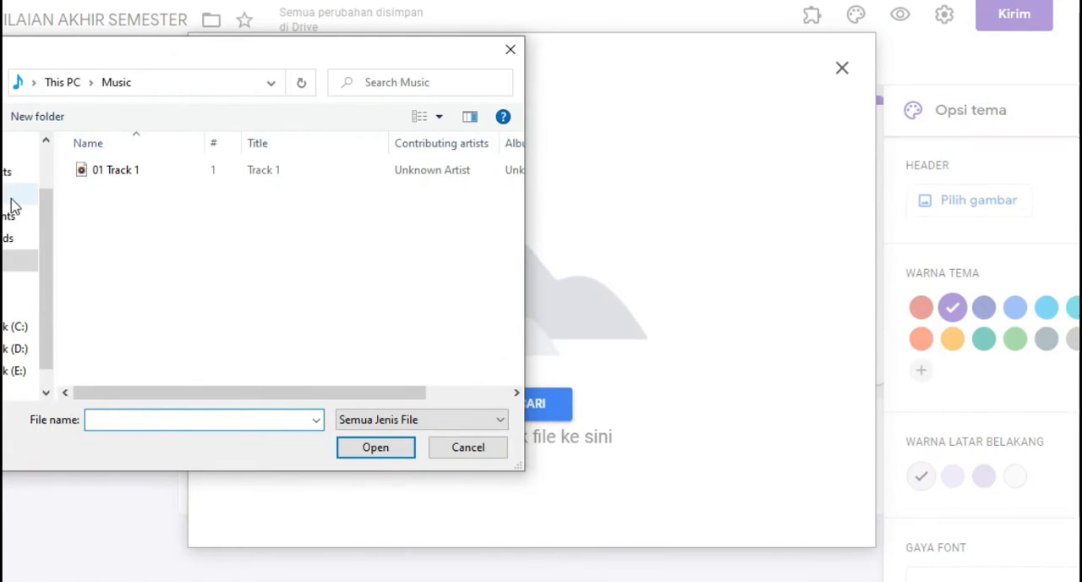
{"action": "left_click", "coordinate": [6, 200]}
{"action": "scroll", "coordinate": [157, 346], "scroll_direction": "down", "scroll_amount": 2}
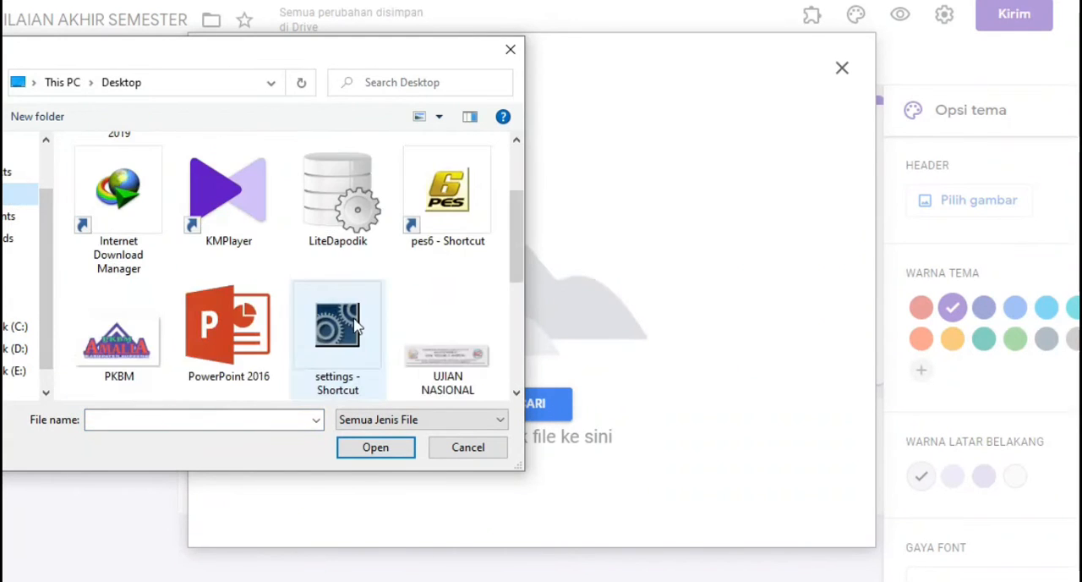
{"action": "left_click", "coordinate": [449, 346]}
{"action": "left_click", "coordinate": [375, 447]}
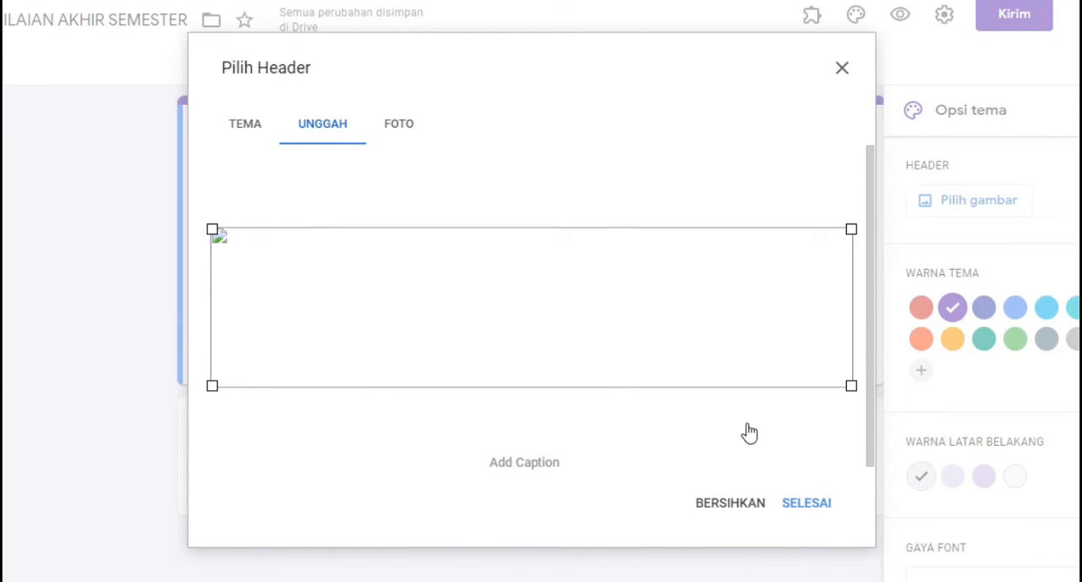
{"action": "left_click", "coordinate": [813, 510]}
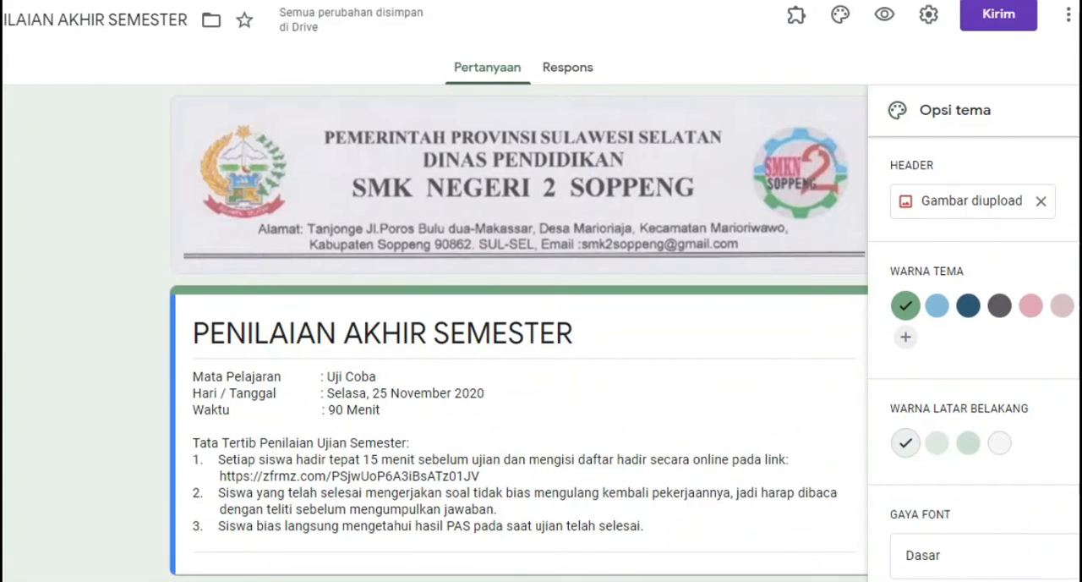
{"action": "left_click", "coordinate": [1080, 110]}
{"action": "scroll", "coordinate": [804, 313], "scroll_direction": "down", "scroll_amount": 3}
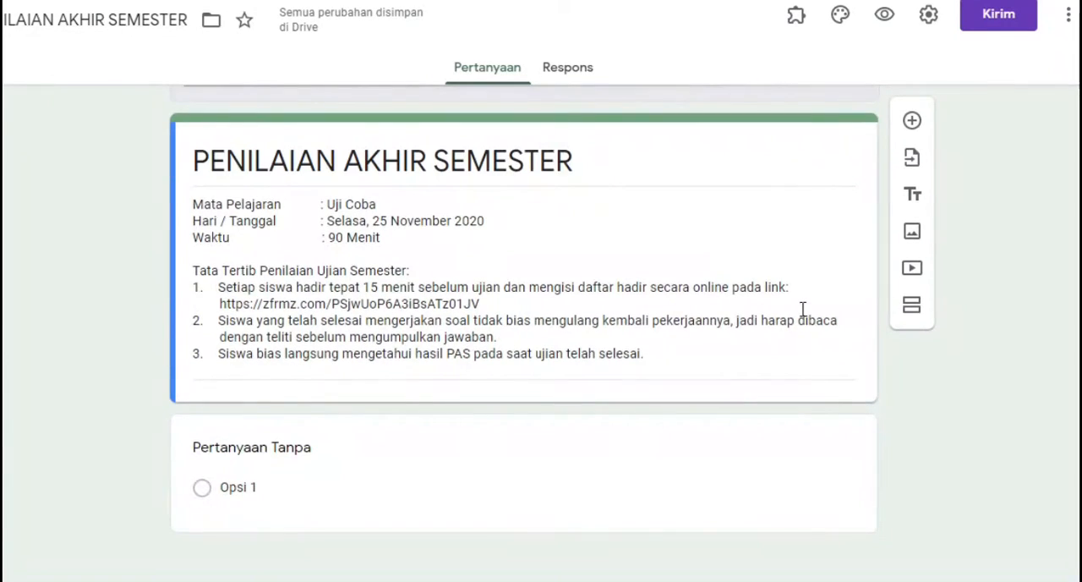
Add a new section to the form directly after the title and description block
{"action": "scroll", "coordinate": [804, 307], "scroll_direction": "up", "scroll_amount": 3}
{"action": "scroll", "coordinate": [715, 251], "scroll_direction": "down", "scroll_amount": 3}
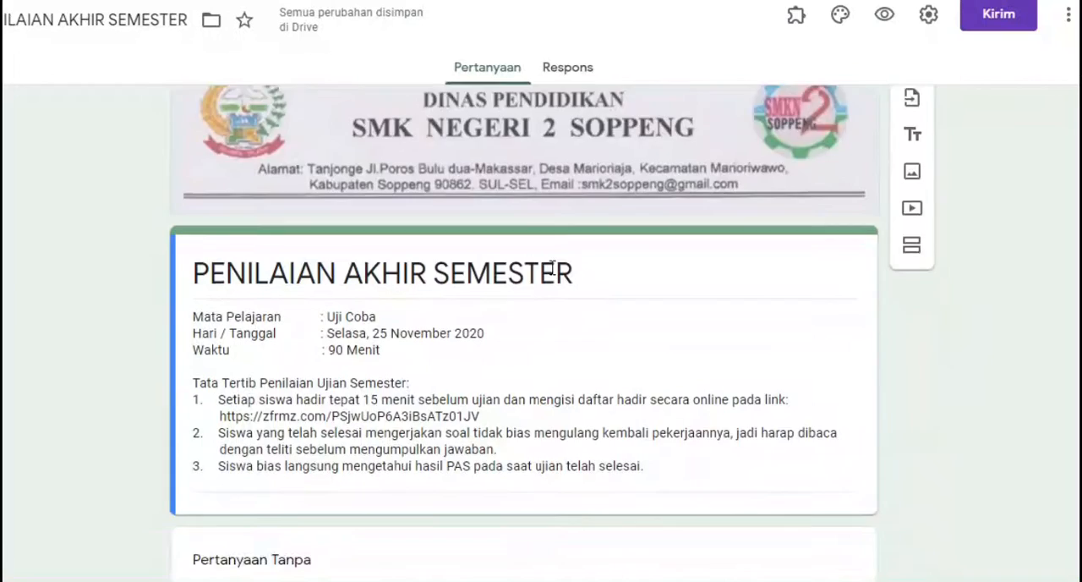
{"action": "scroll", "coordinate": [552, 269], "scroll_direction": "up", "scroll_amount": 3}
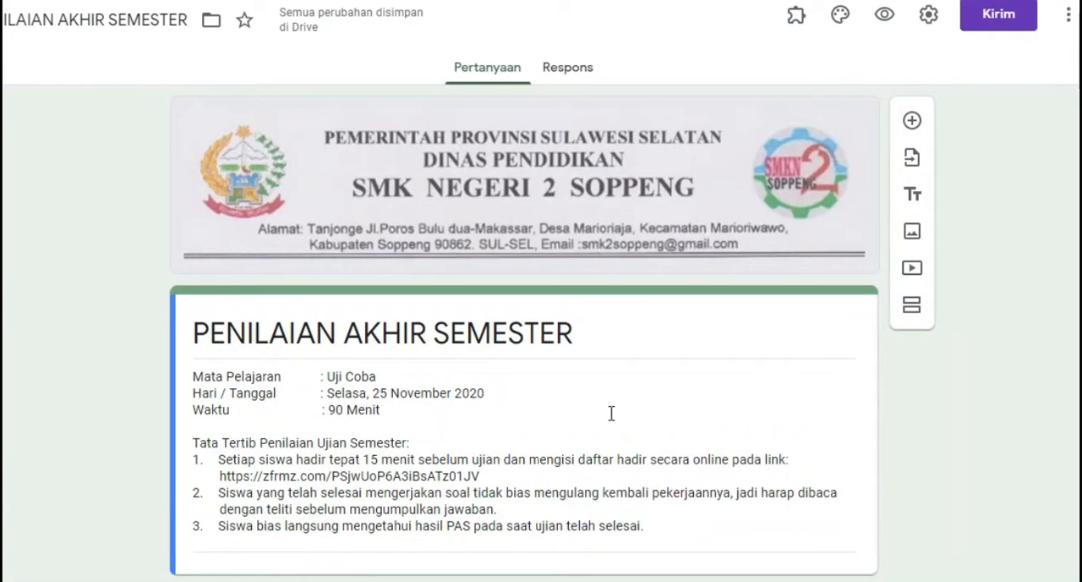
{"action": "scroll", "coordinate": [611, 413], "scroll_direction": "down", "scroll_amount": 1}
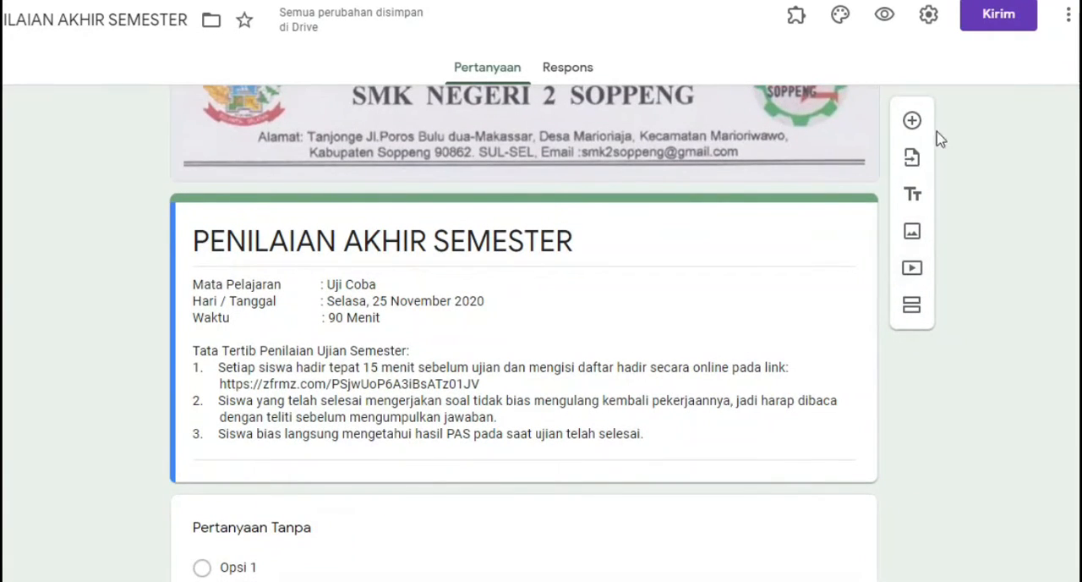
{"action": "left_click", "coordinate": [913, 313]}
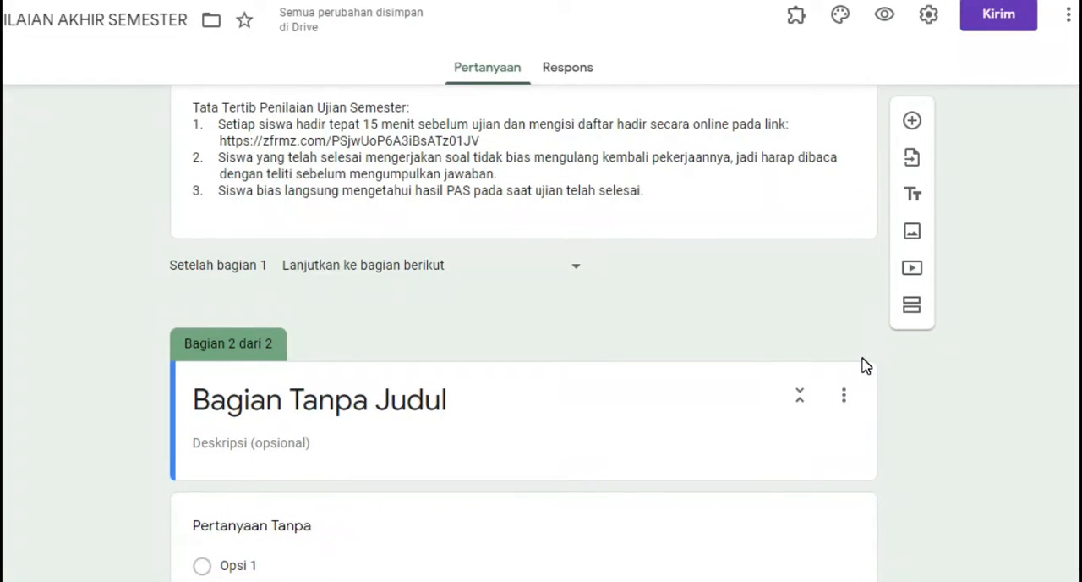
Cut the Mata Pelajaran, Hari / Tanggal and Waktu lines from the section 1 description and delete the blank line left above the rules
{"action": "left_click", "coordinate": [393, 412]}
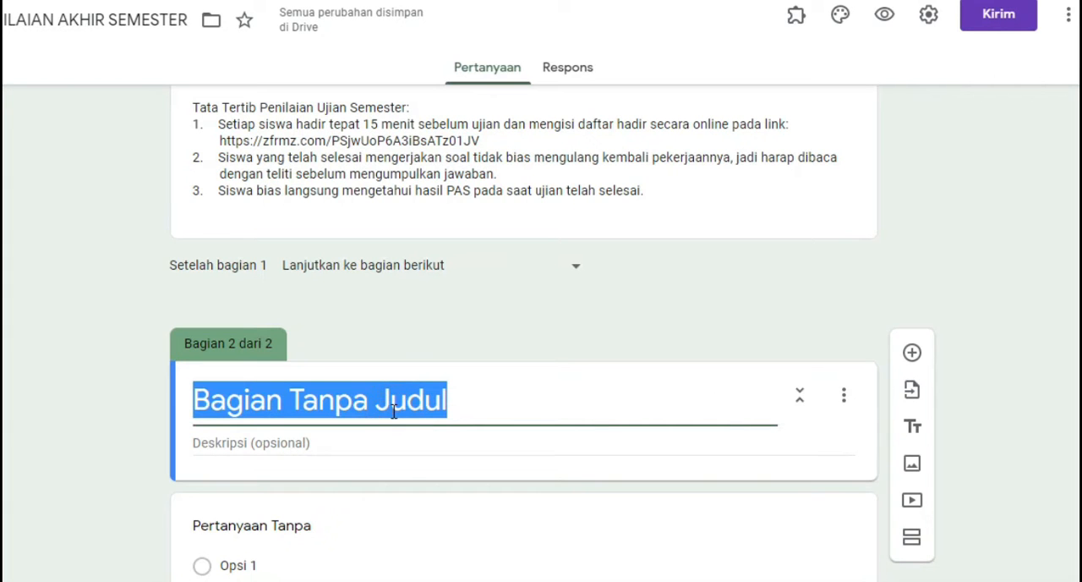
{"action": "scroll", "coordinate": [660, 381], "scroll_direction": "up", "scroll_amount": 3}
{"action": "scroll", "coordinate": [599, 427], "scroll_direction": "down", "scroll_amount": 2}
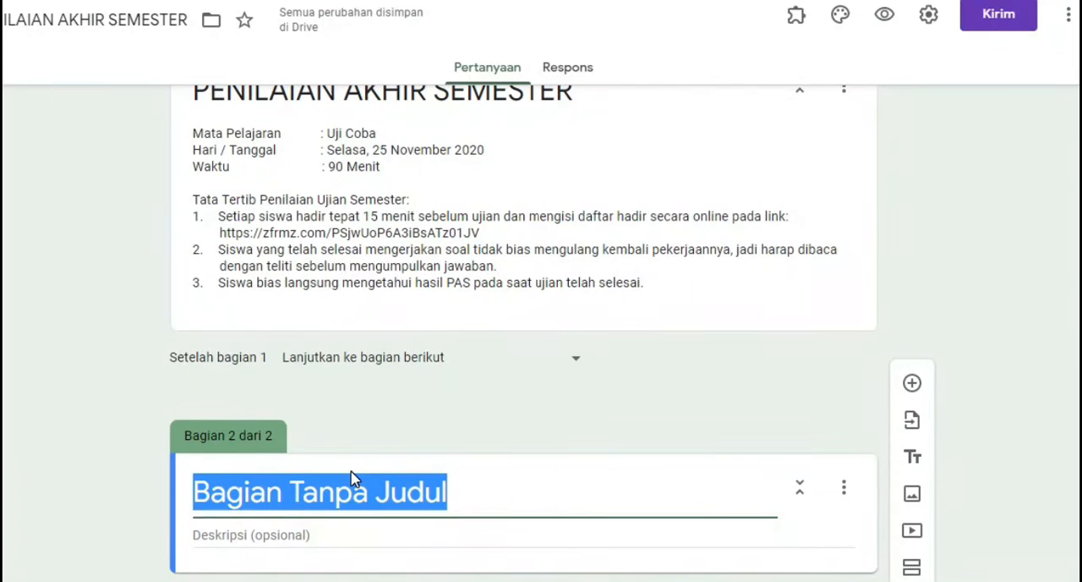
{"action": "scroll", "coordinate": [353, 479], "scroll_direction": "down", "scroll_amount": 2}
{"action": "scroll", "coordinate": [353, 479], "scroll_direction": "up", "scroll_amount": 3}
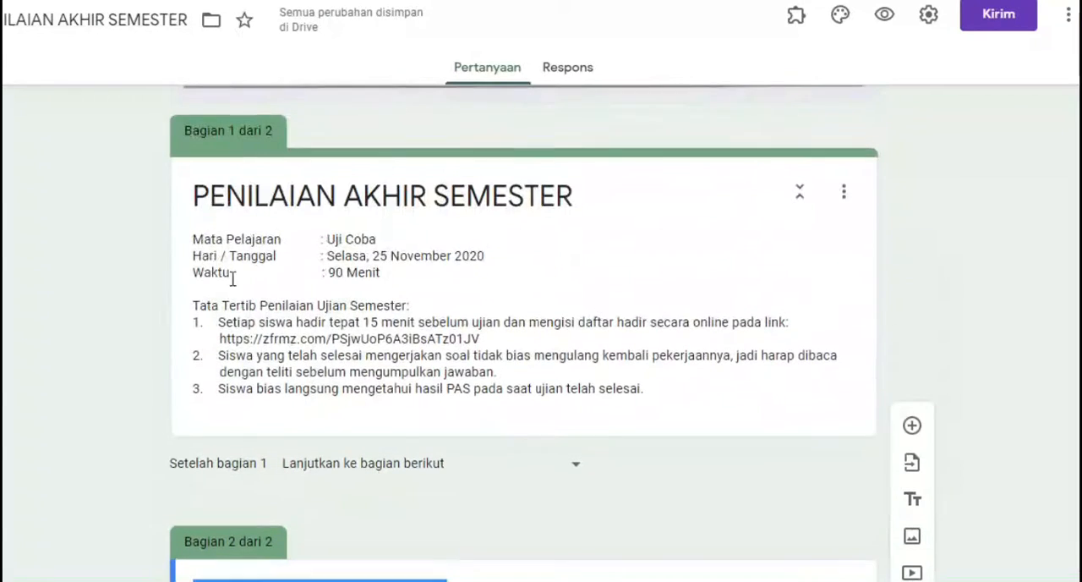
{"action": "left_click", "coordinate": [205, 237]}
{"action": "left_click", "coordinate": [204, 239]}
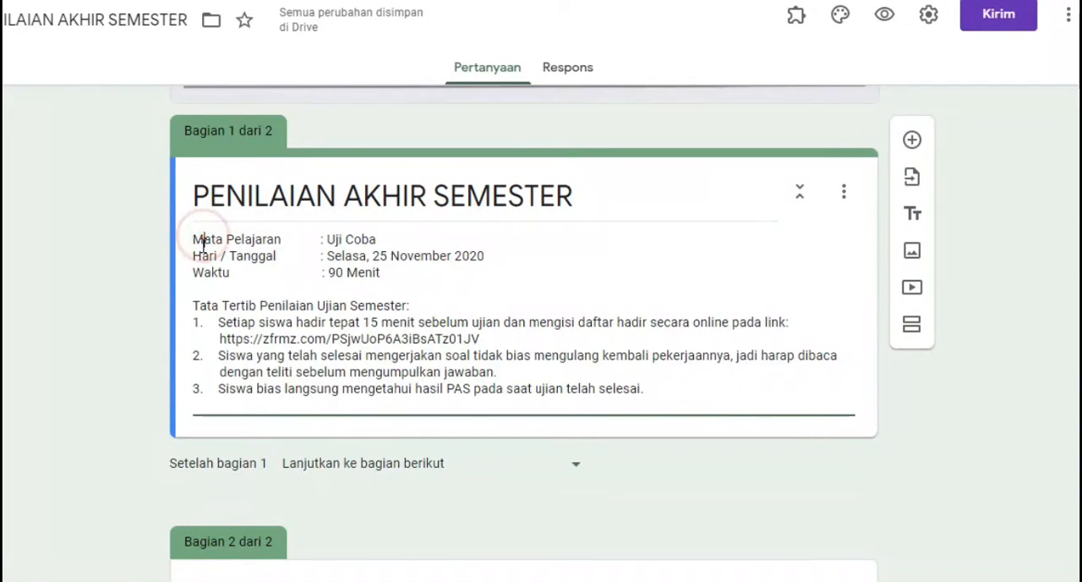
{"action": "left_click_drag", "start_coordinate": [194, 240], "coordinate": [387, 275]}
{"action": "key", "text": "ctrl+c"}
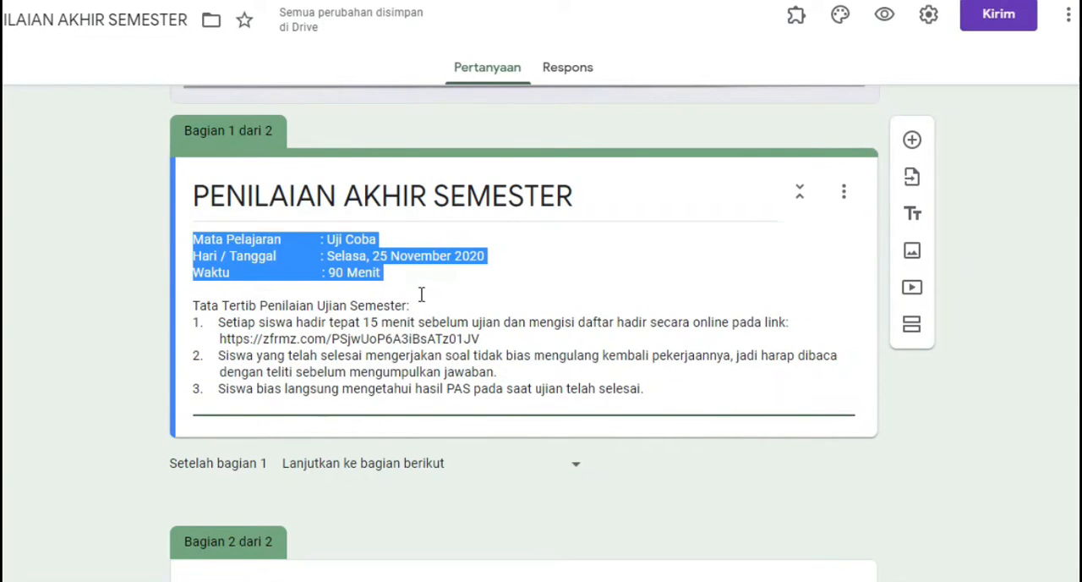
{"action": "key", "text": "BackSpace"}
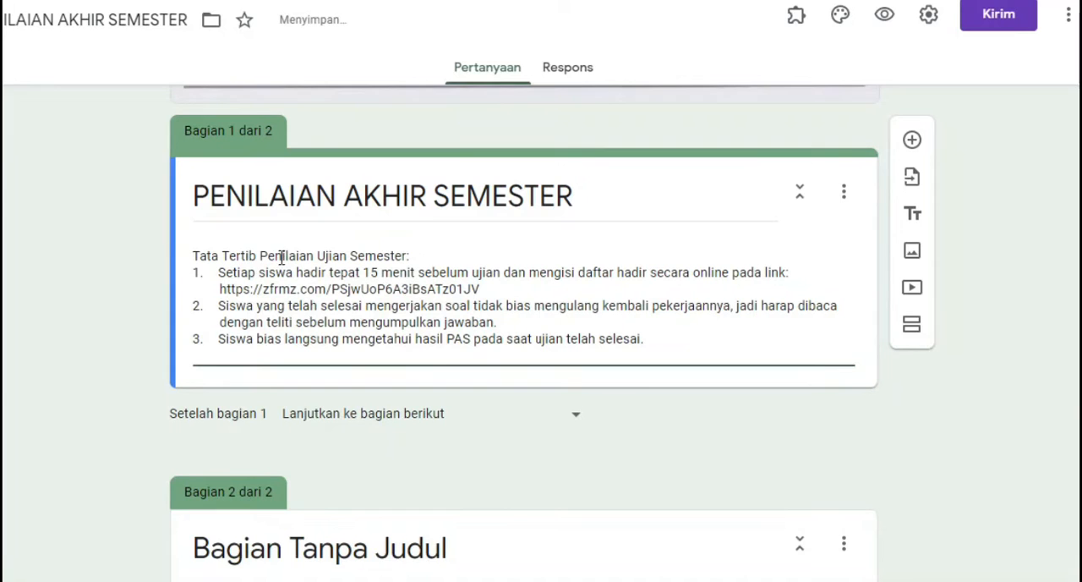
{"action": "key", "text": "Delete"}
Replace the title of section 2 with PENILAIAN AKHIR SEMESTER
{"action": "scroll", "coordinate": [287, 260], "scroll_direction": "down", "scroll_amount": 2}
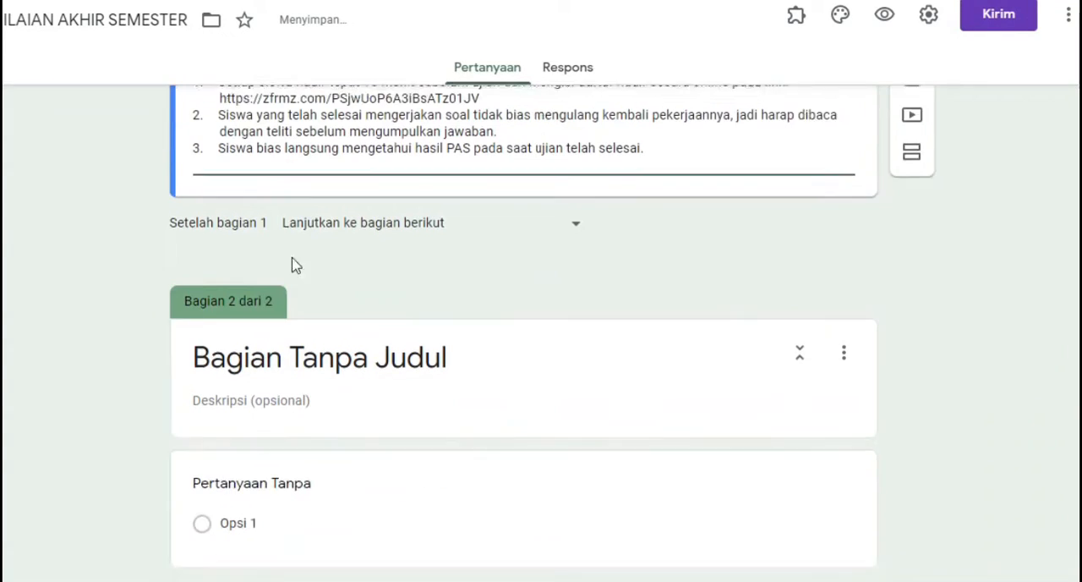
{"action": "left_click", "coordinate": [235, 353]}
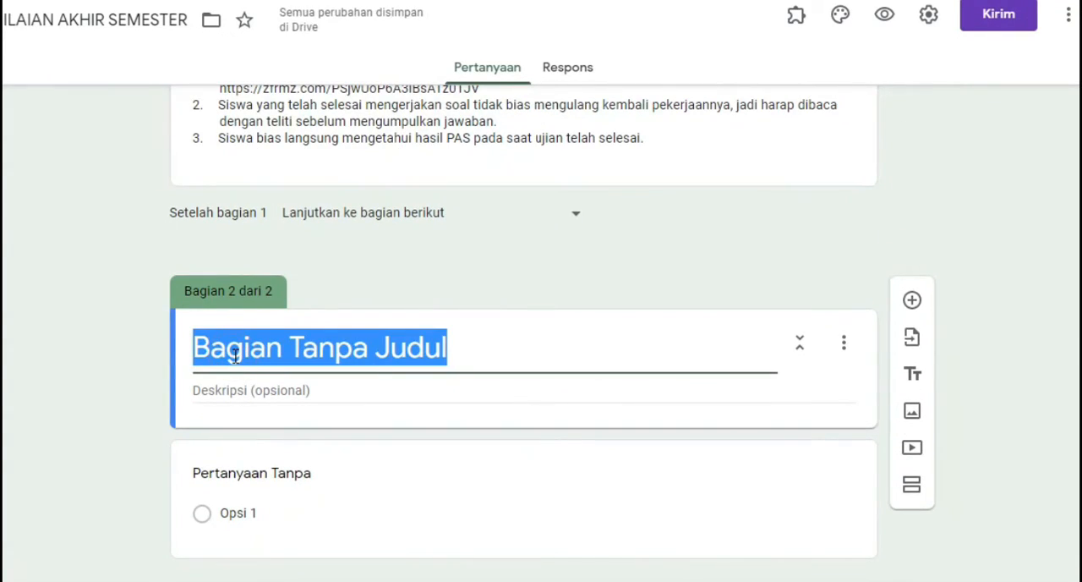
{"action": "key", "text": "BackSpace"}
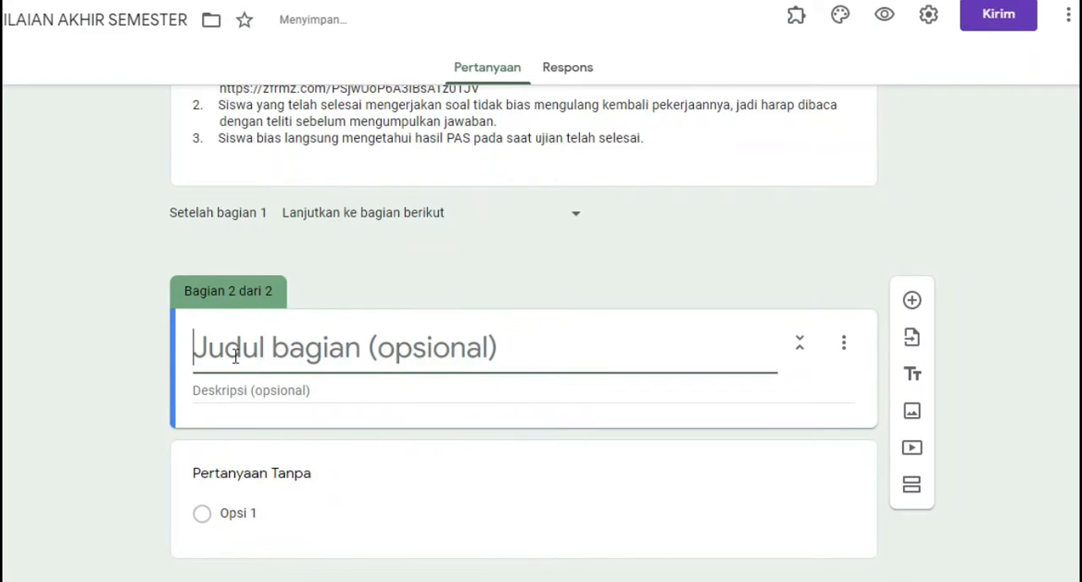
{"action": "type", "text": "PENILAI"}
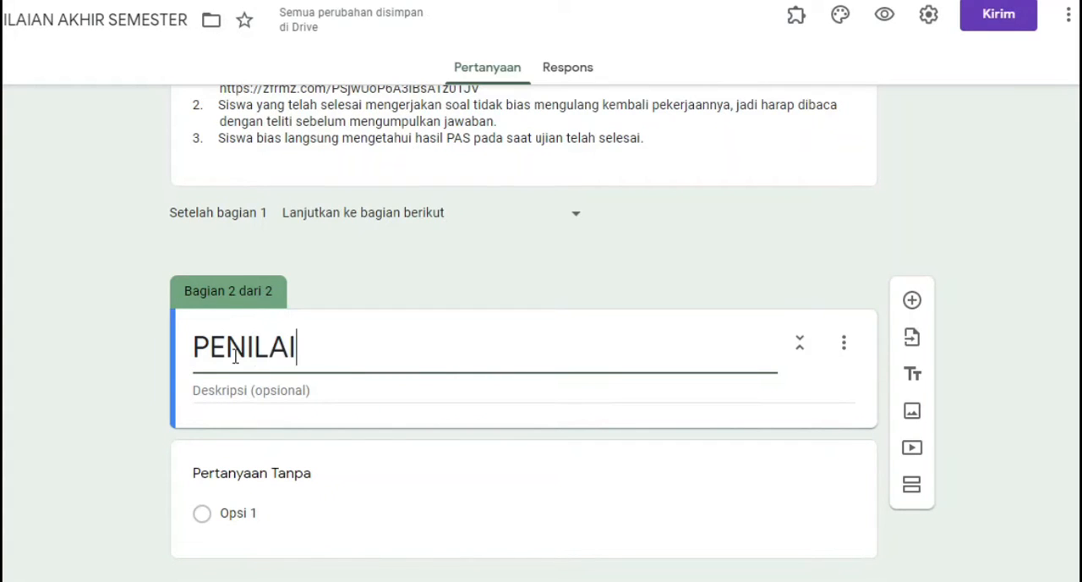
{"action": "type", "text": "AN AK"}
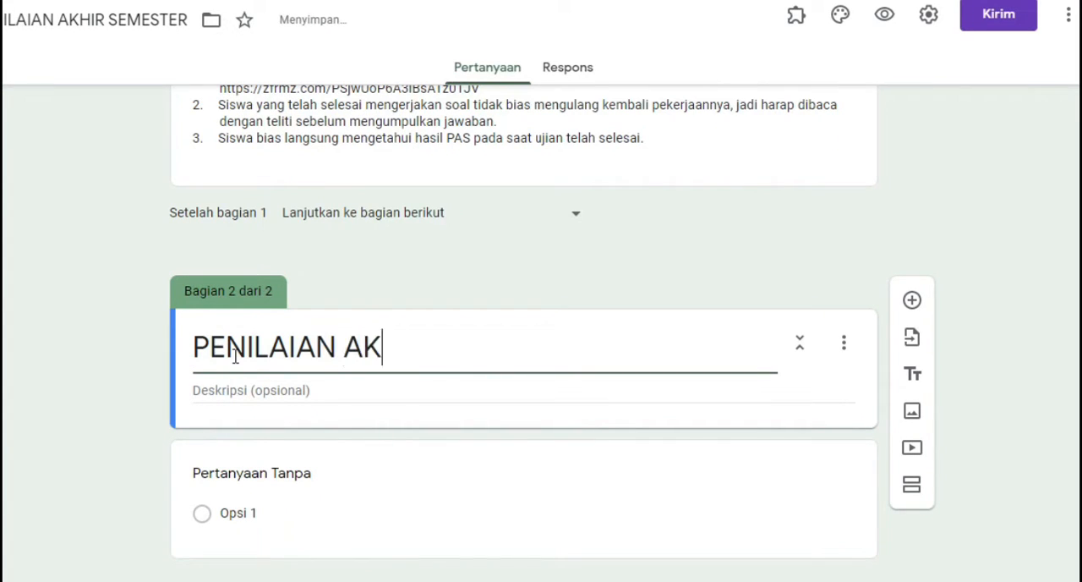
{"action": "type", "text": "HIR"}
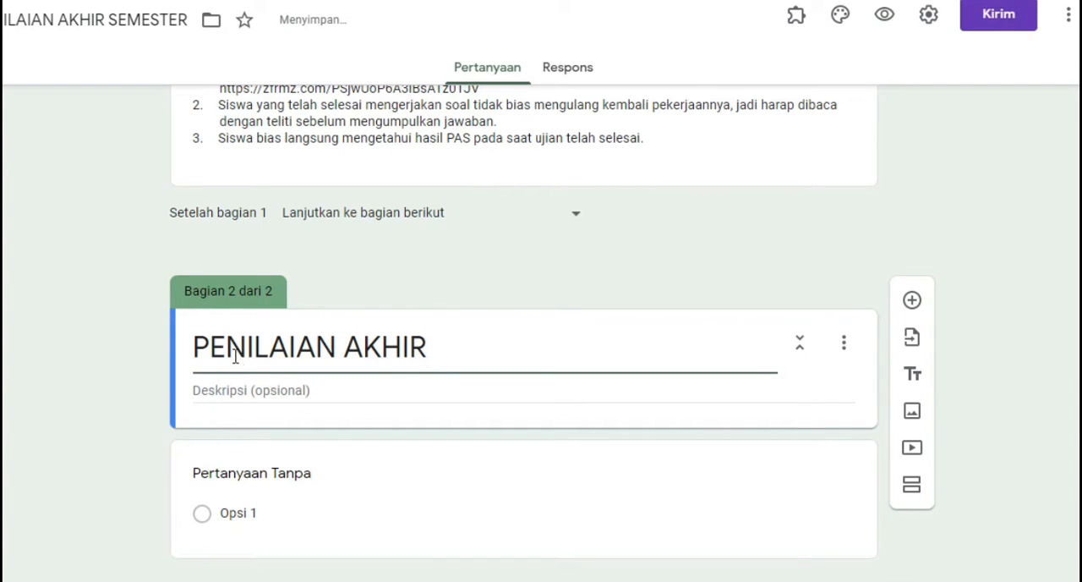
{"action": "type", "text": " SEMESTER"}
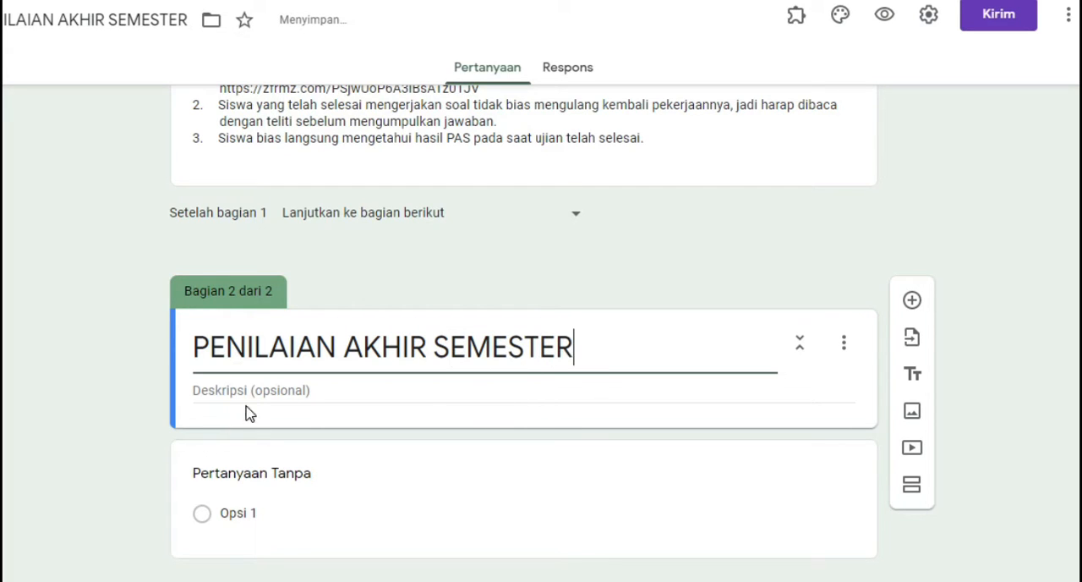
Paste the cut exam detail lines into the section 2 description and remove the trailing empty line
{"action": "left_click", "coordinate": [254, 393]}
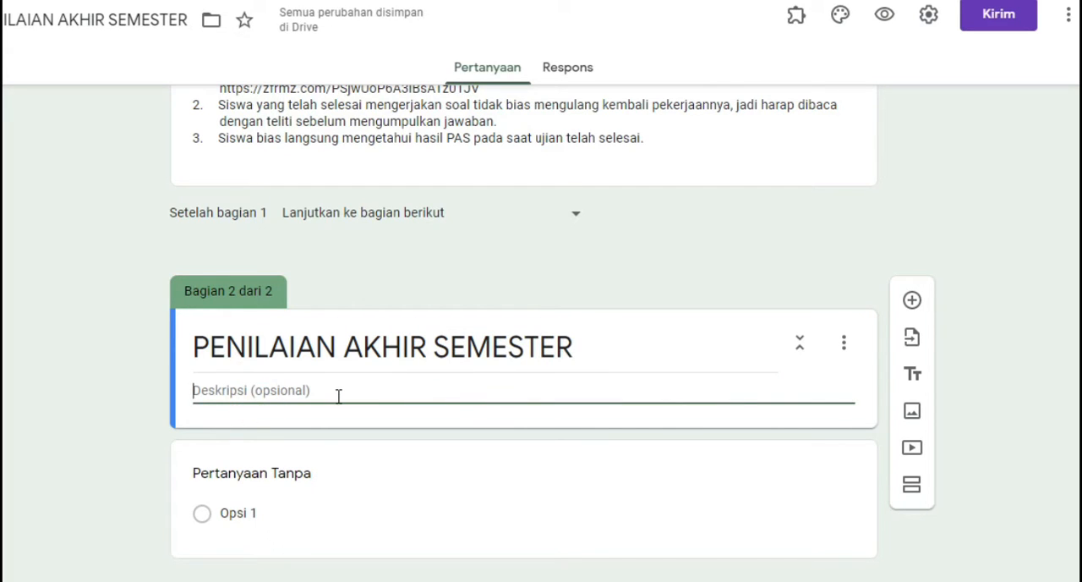
{"action": "key", "text": "ctrl+v"}
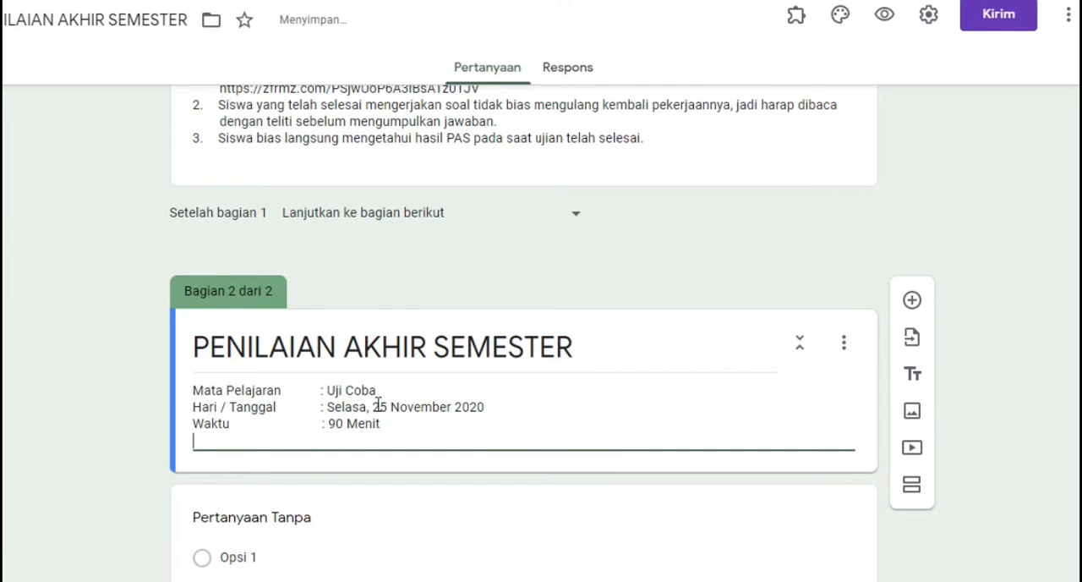
{"action": "key", "text": "BackSpace"}
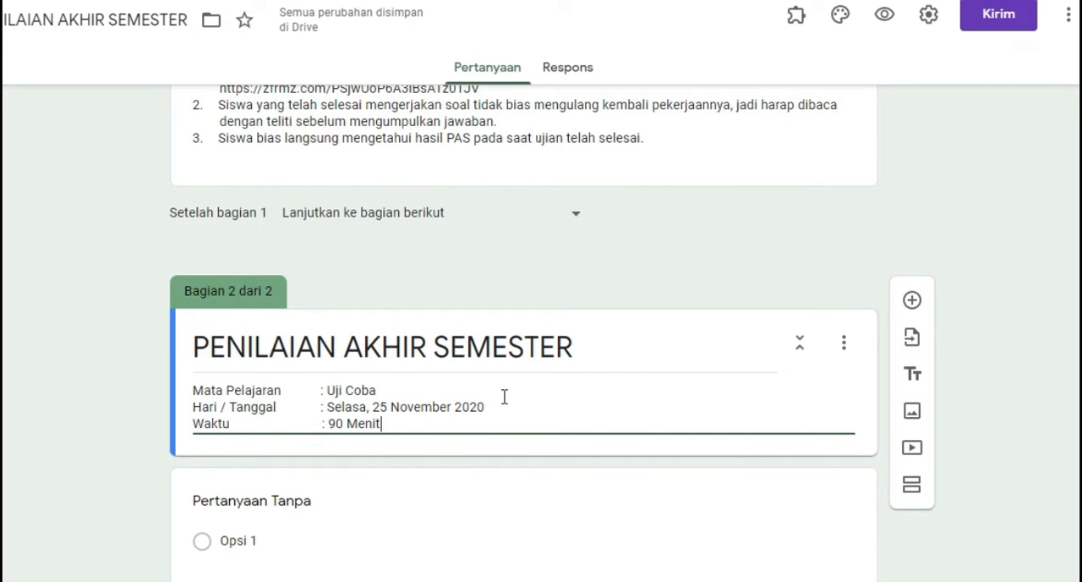
Turn the untitled question in section 2 into a required short-answer question titled NAMA
{"action": "scroll", "coordinate": [505, 397], "scroll_direction": "down", "scroll_amount": 1}
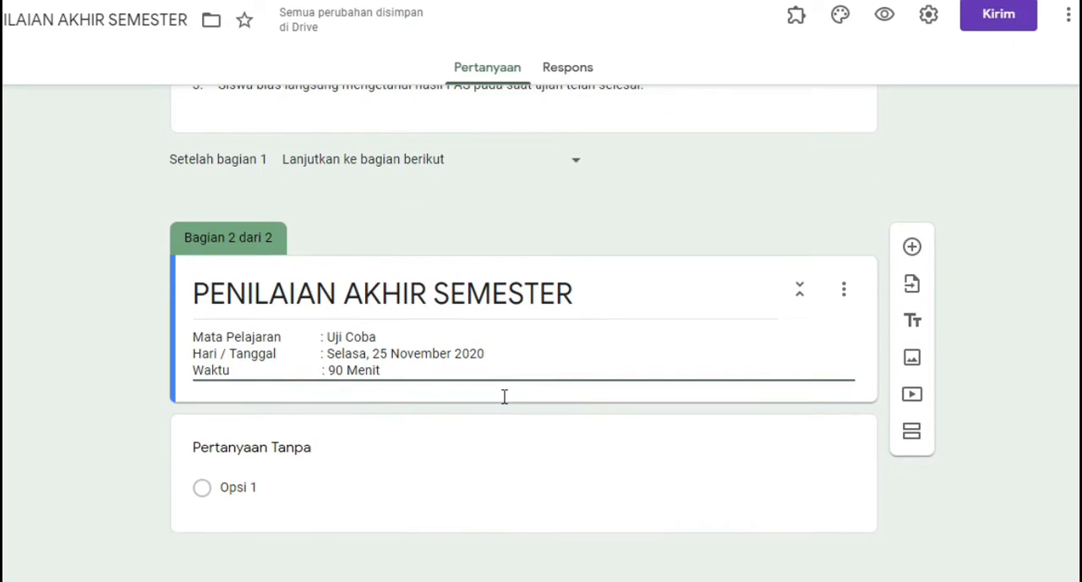
{"action": "left_click", "coordinate": [301, 455]}
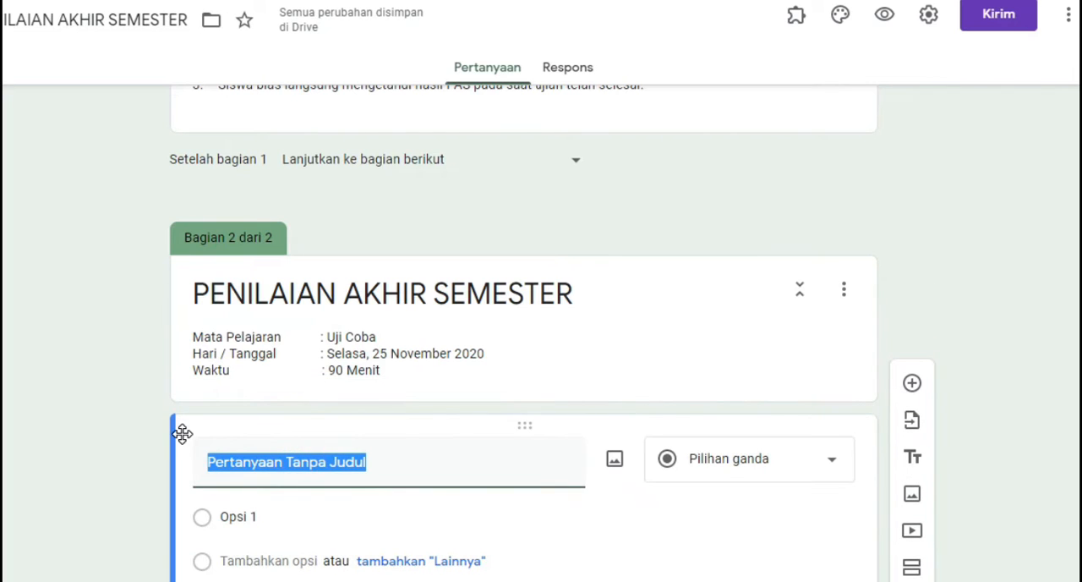
{"action": "type", "text": "N"}
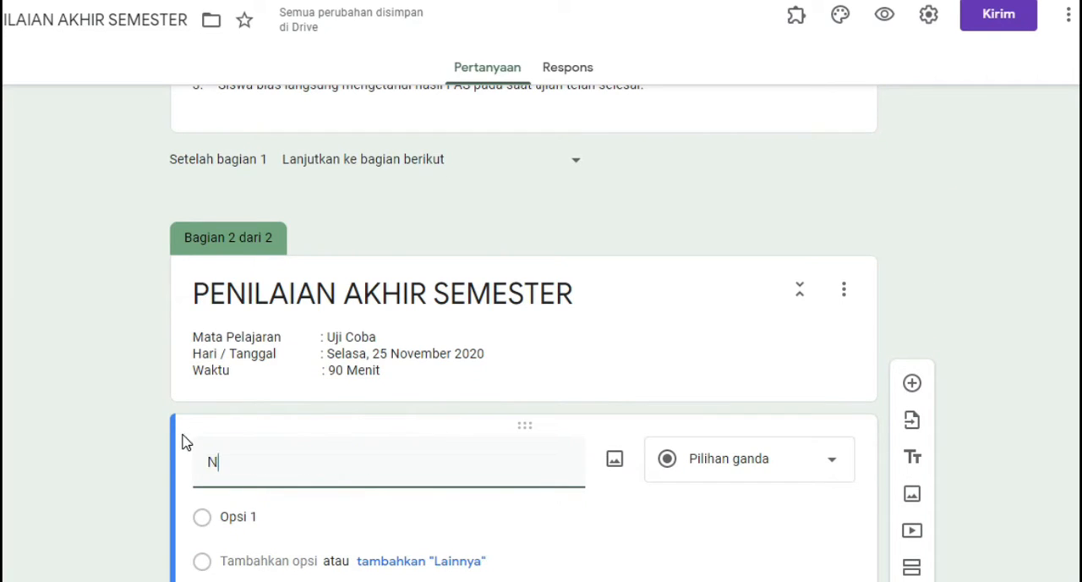
{"action": "type", "text": "AMA LENGKAP"}
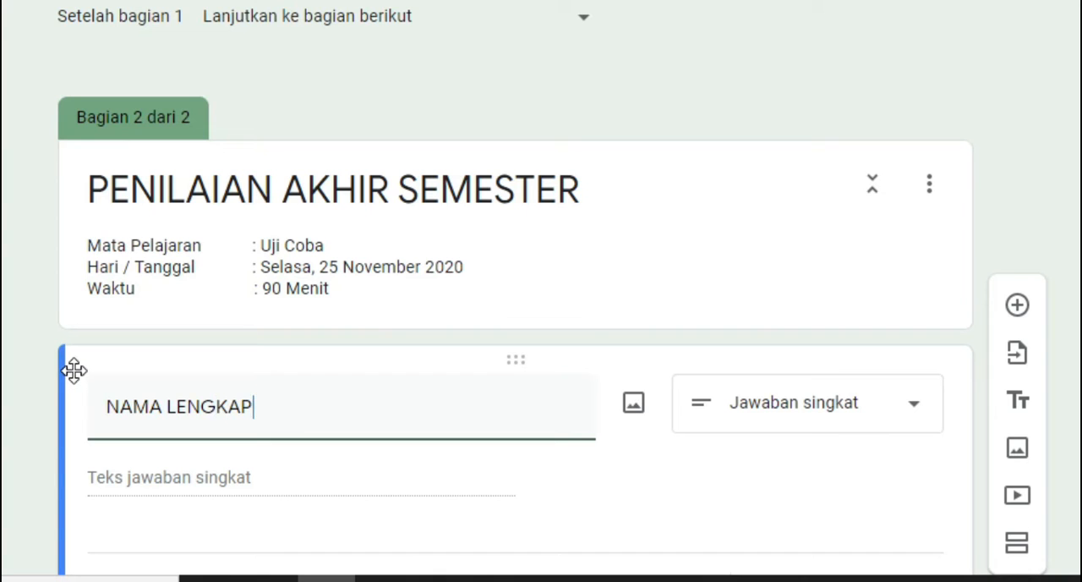
{"action": "key", "text": "ctrl+shift+Left"}
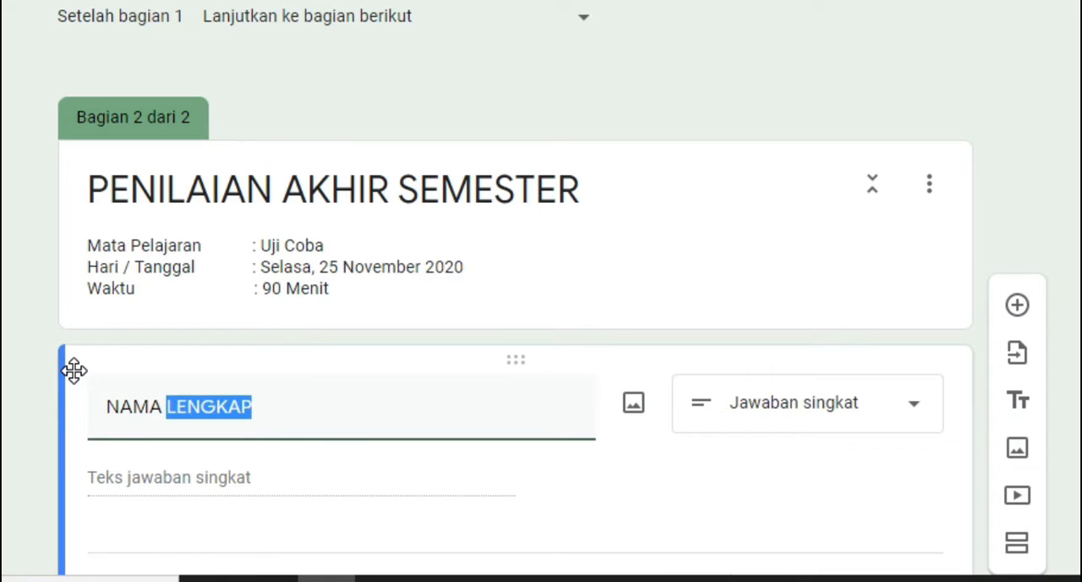
{"action": "key", "text": "BackSpace"}
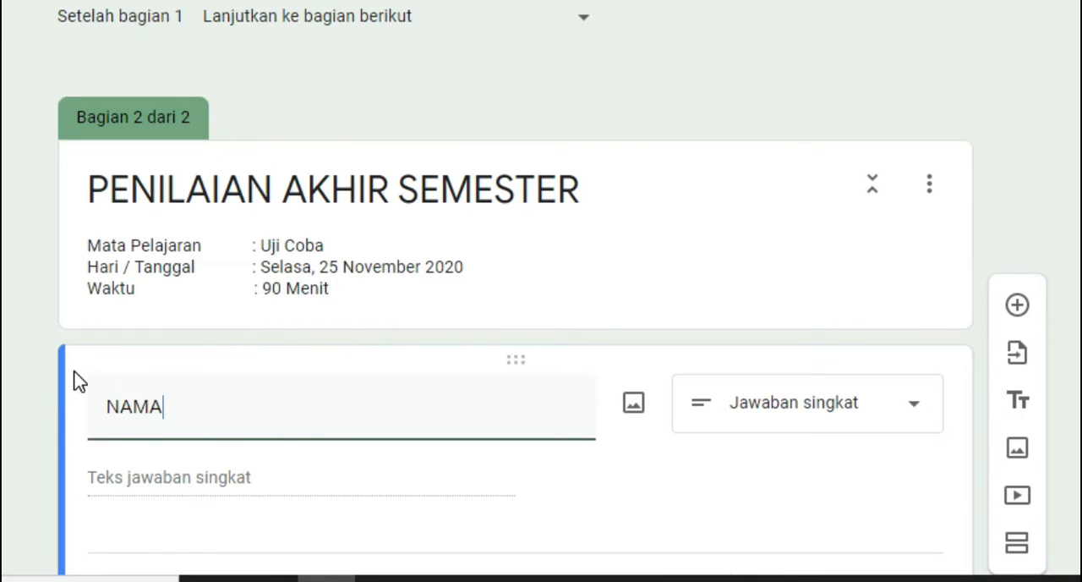
{"action": "scroll", "coordinate": [476, 394], "scroll_direction": "down", "scroll_amount": 1}
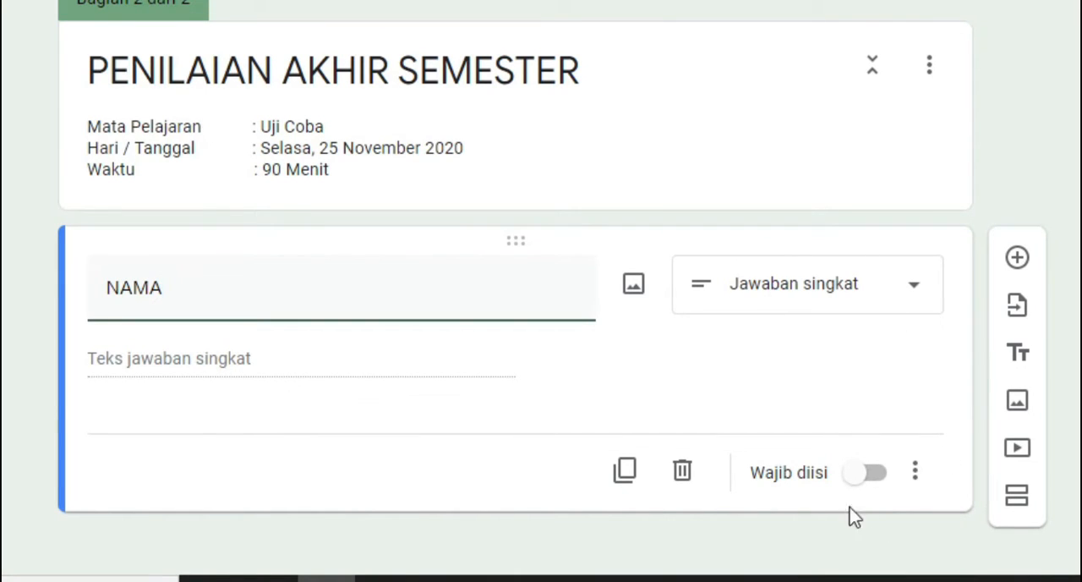
{"action": "left_click", "coordinate": [883, 484]}
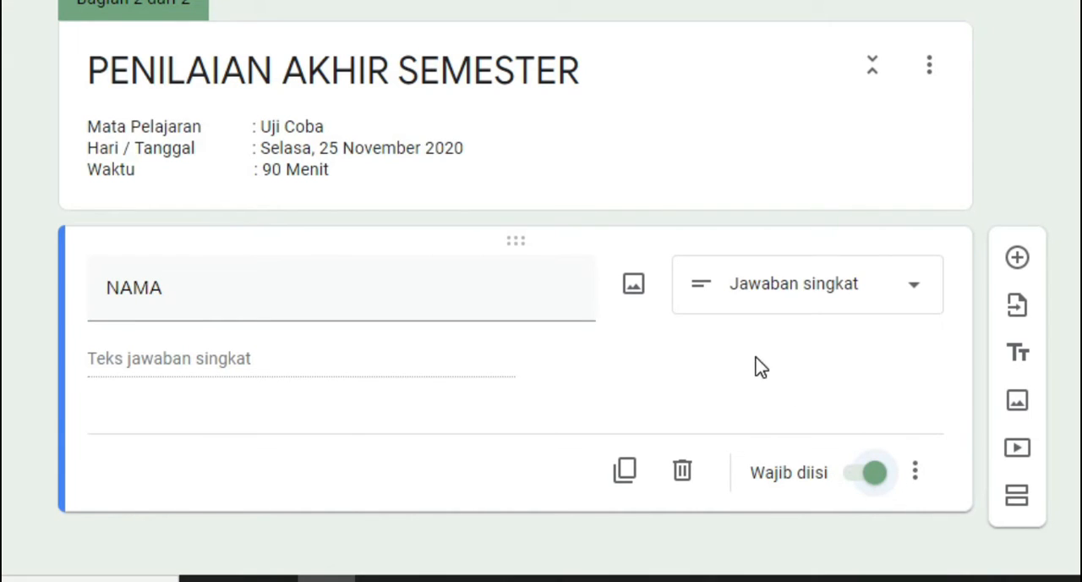
Add a required short-answer question titled NISN below the NAMA question
{"action": "scroll", "coordinate": [761, 368], "scroll_direction": "down", "scroll_amount": 1}
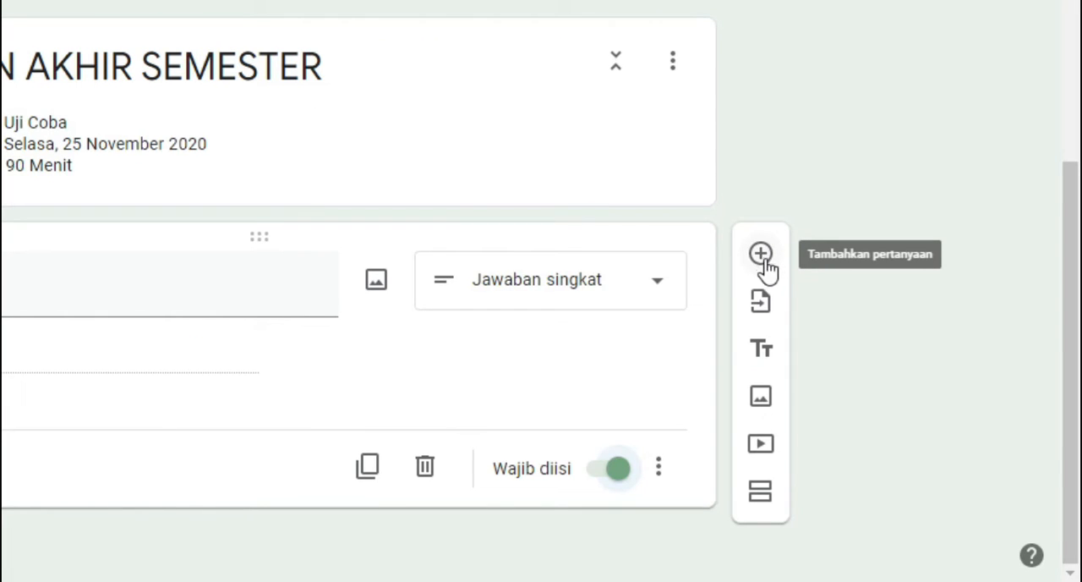
{"action": "left_click", "coordinate": [762, 258]}
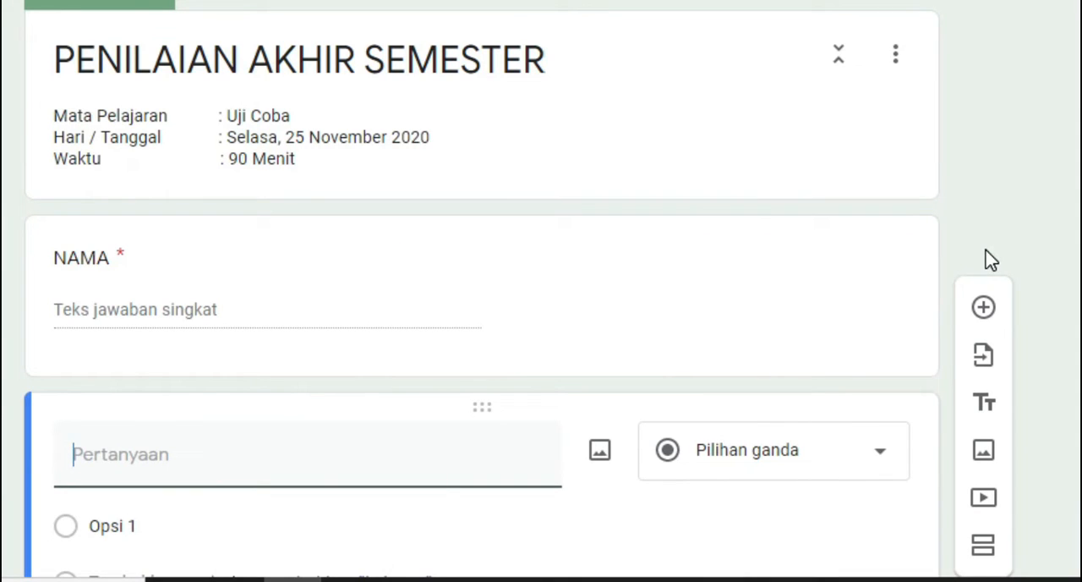
{"action": "type", "text": "NISN"}
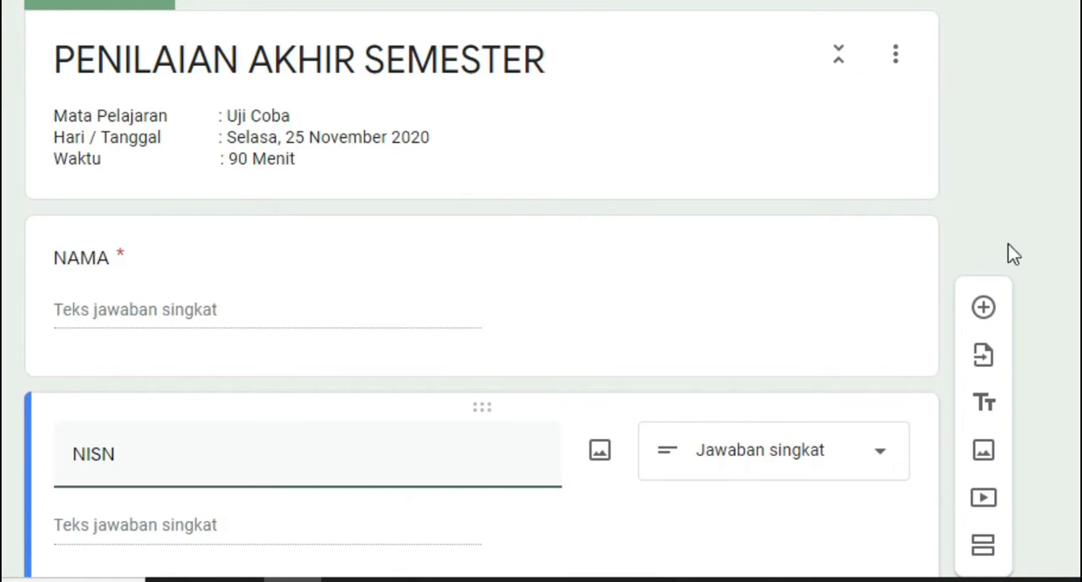
{"action": "scroll", "coordinate": [711, 291], "scroll_direction": "down", "scroll_amount": 2}
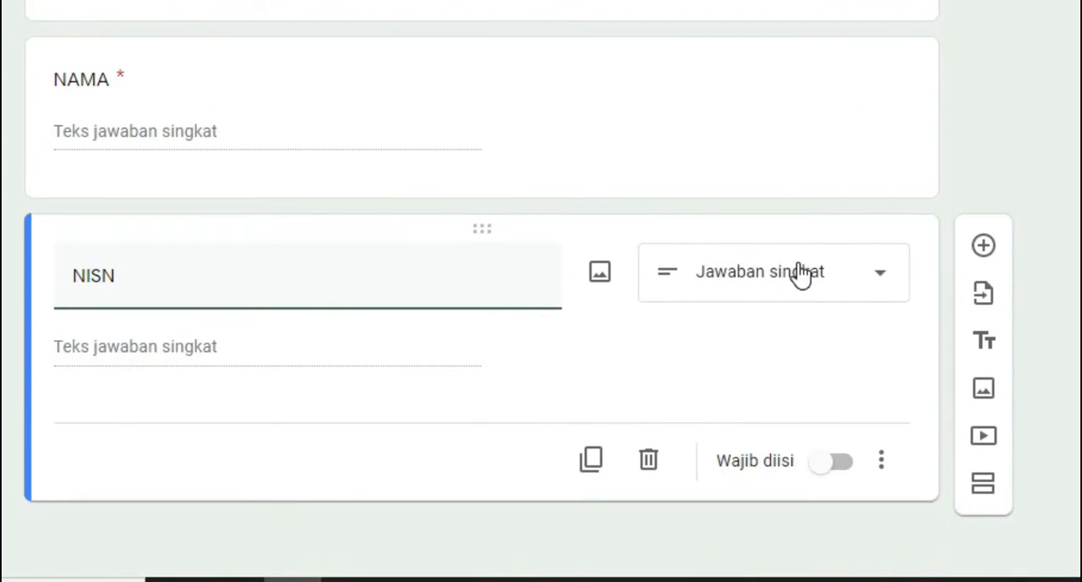
{"action": "left_click", "coordinate": [795, 273]}
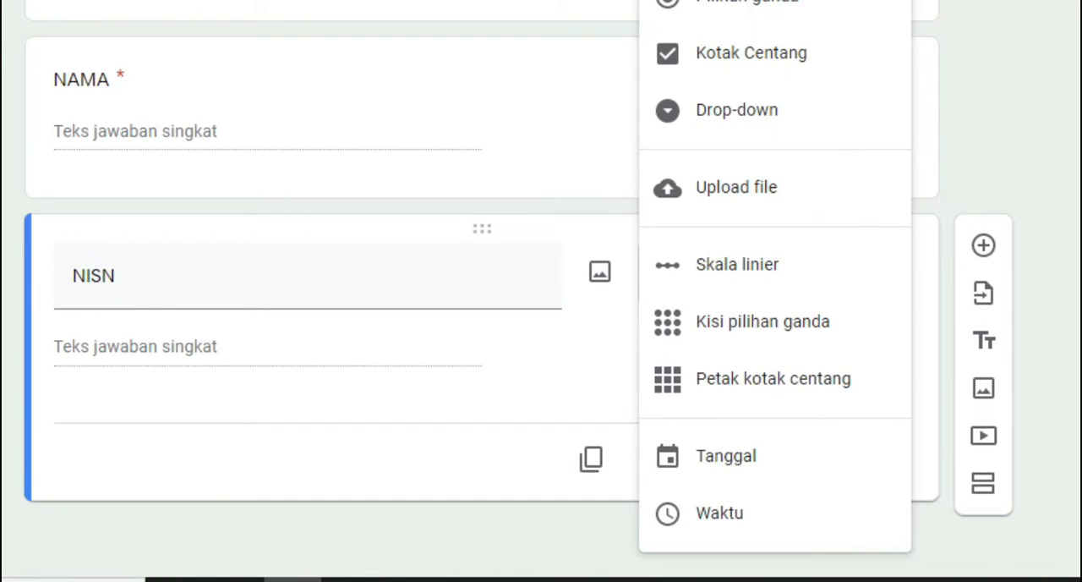
{"action": "left_click", "coordinate": [312, 504]}
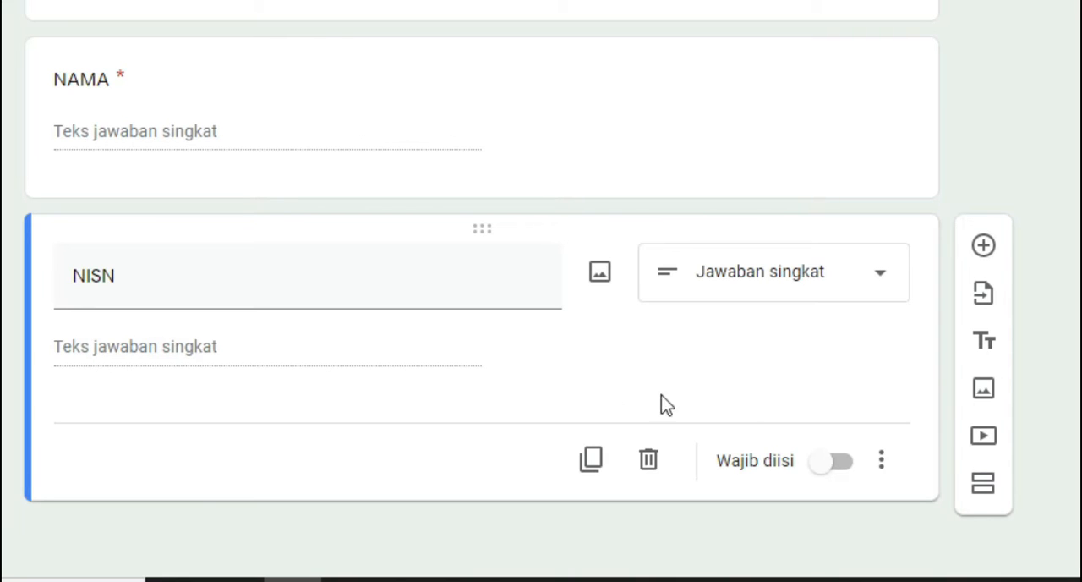
{"action": "left_click", "coordinate": [837, 467]}
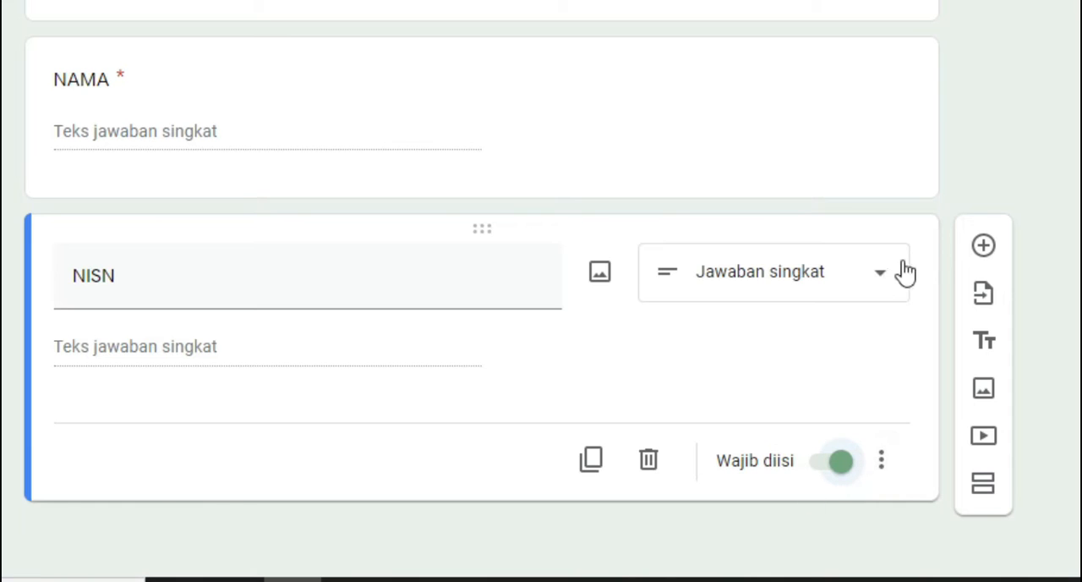
Add a question titled KELAS below the NISN question and set its type to Drop-down
{"action": "left_click", "coordinate": [984, 247]}
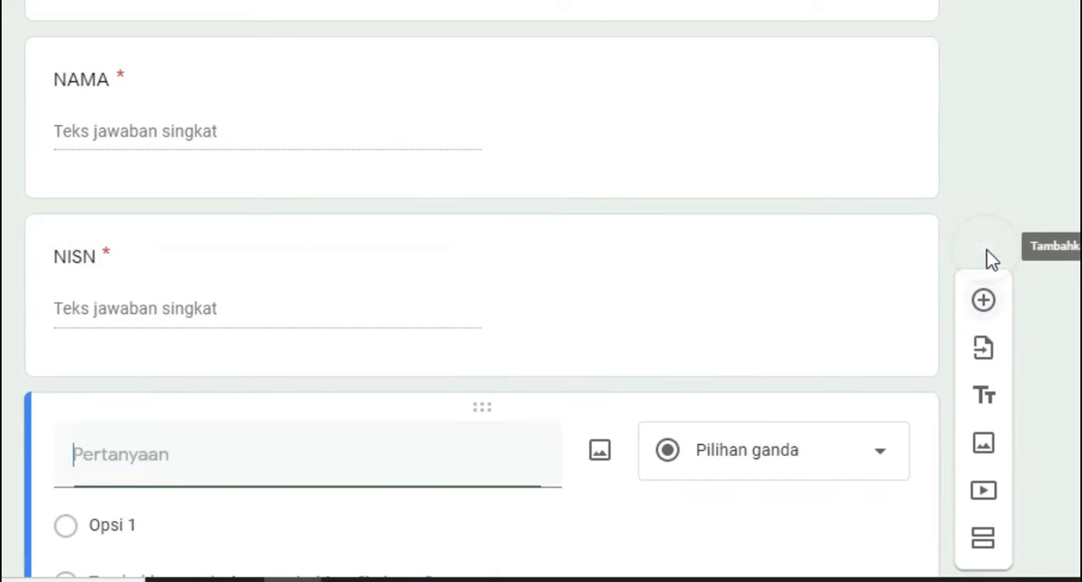
{"action": "type", "text": "KEL"}
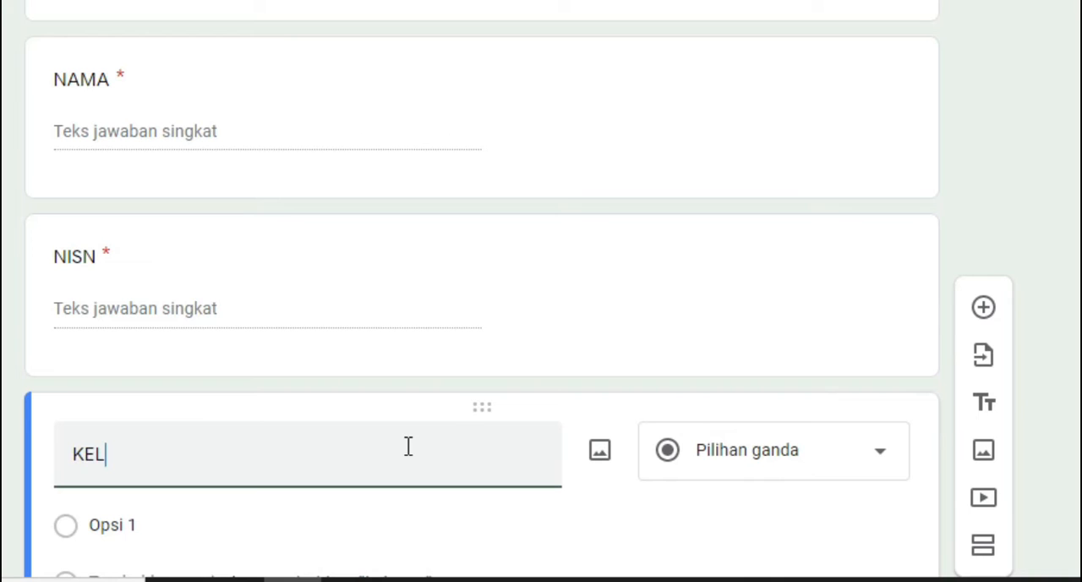
{"action": "type", "text": "AS"}
{"action": "scroll", "coordinate": [529, 404], "scroll_direction": "down", "scroll_amount": 2}
{"action": "left_click", "coordinate": [801, 349]}
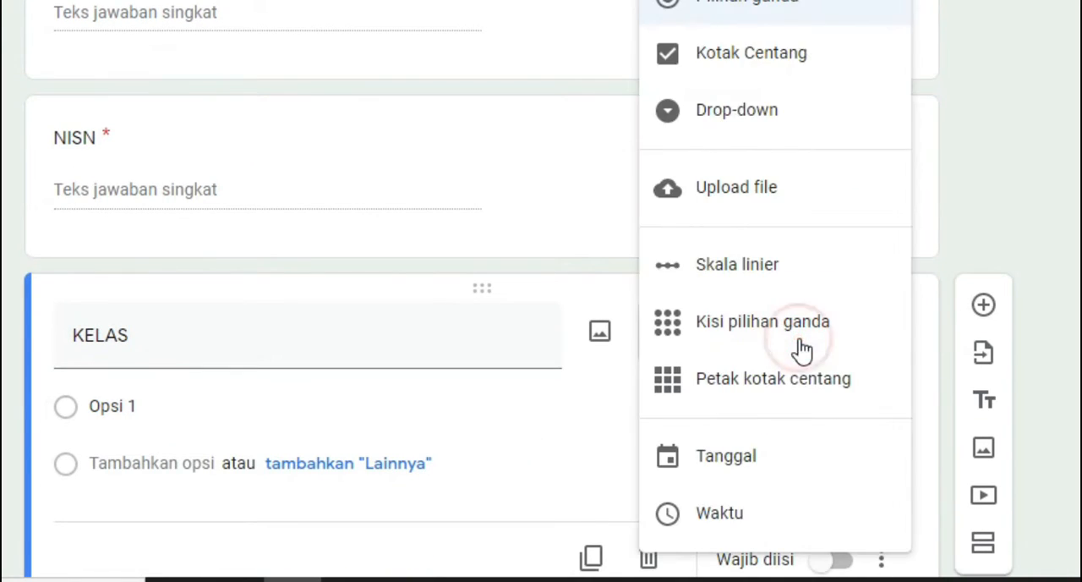
{"action": "left_click", "coordinate": [786, 114]}
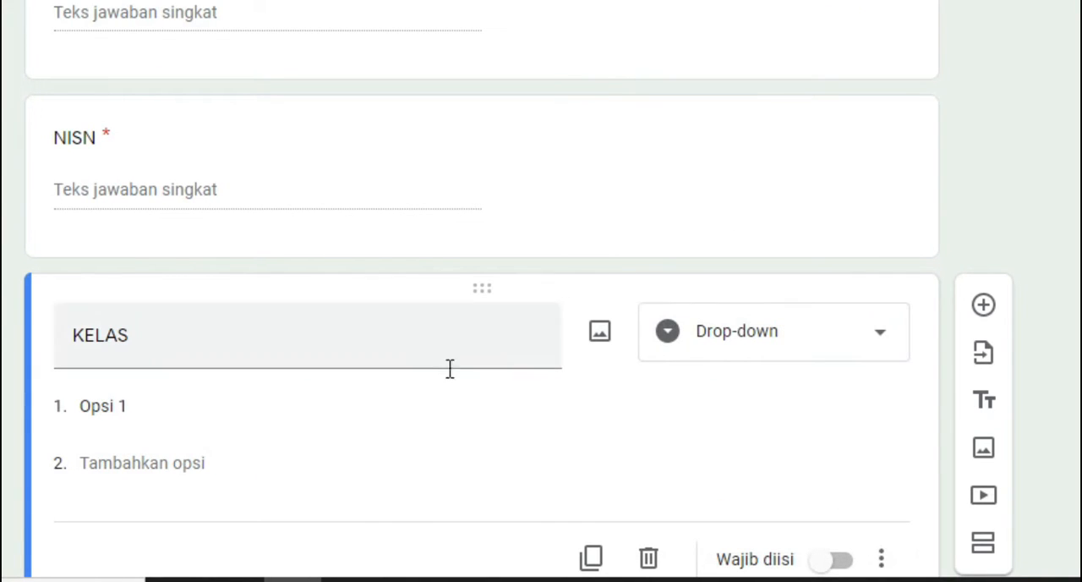
Enter X A TKR and X B TKR as the first two options of the KELAS question
{"action": "left_click", "coordinate": [195, 406]}
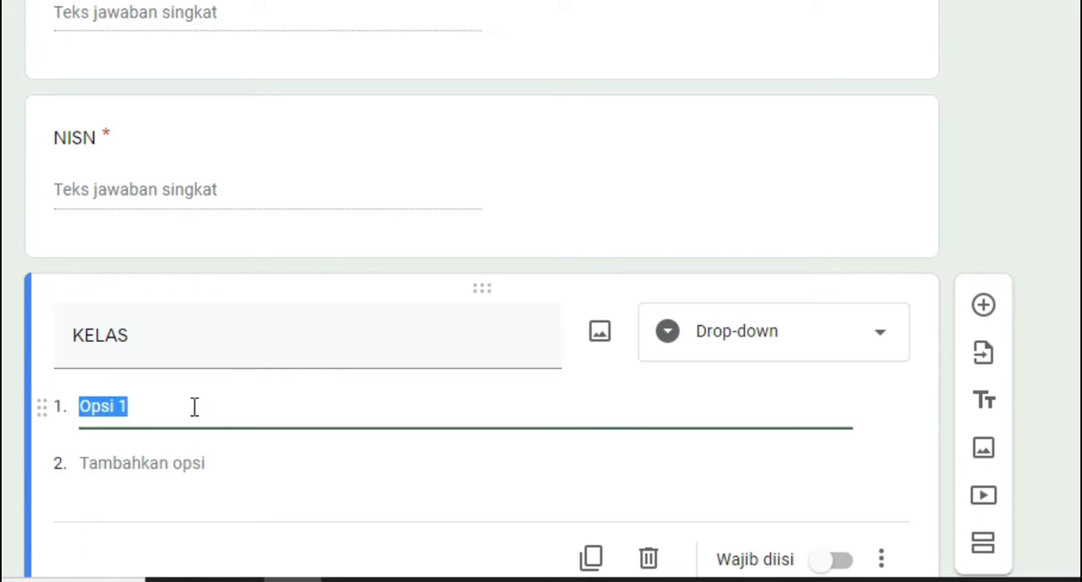
{"action": "type", "text": "X "}
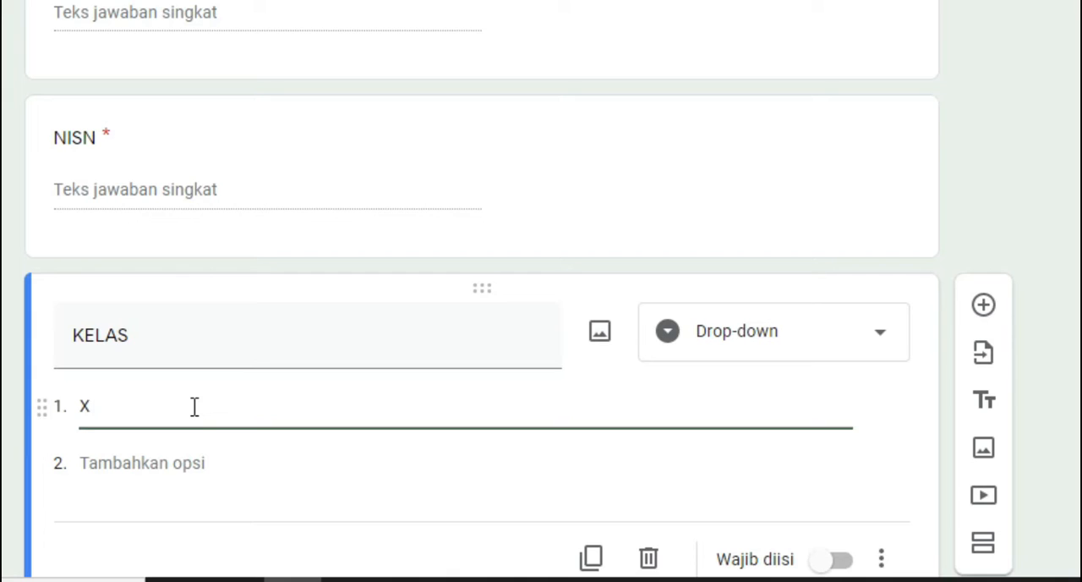
{"action": "type", "text": "A TKR"}
{"action": "key", "text": "Tab"}
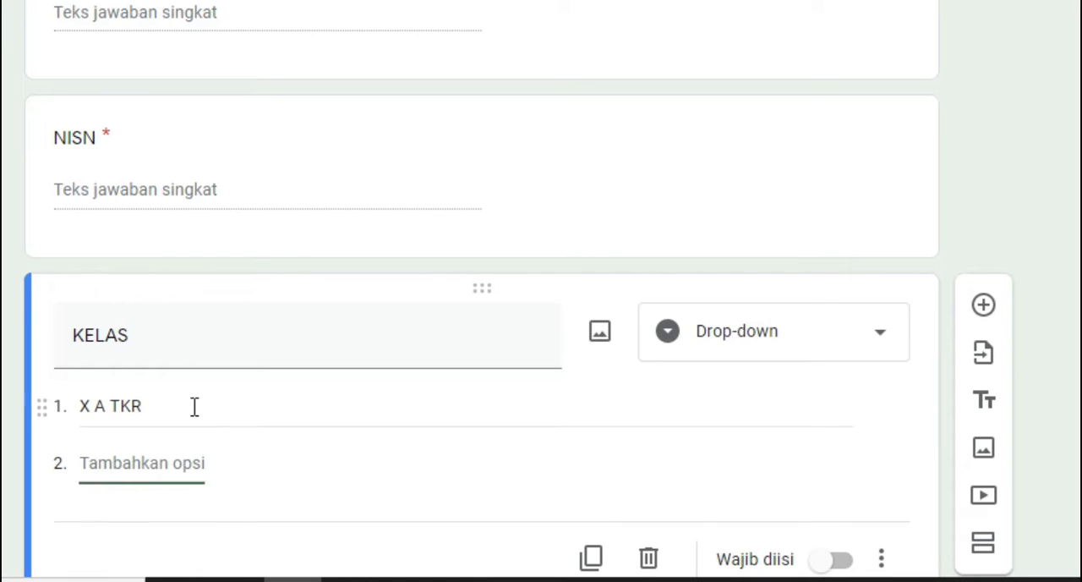
{"action": "type", "text": "XB"}
{"action": "key", "text": "BackSpace"}
{"action": "type", "text": "B TKR"}
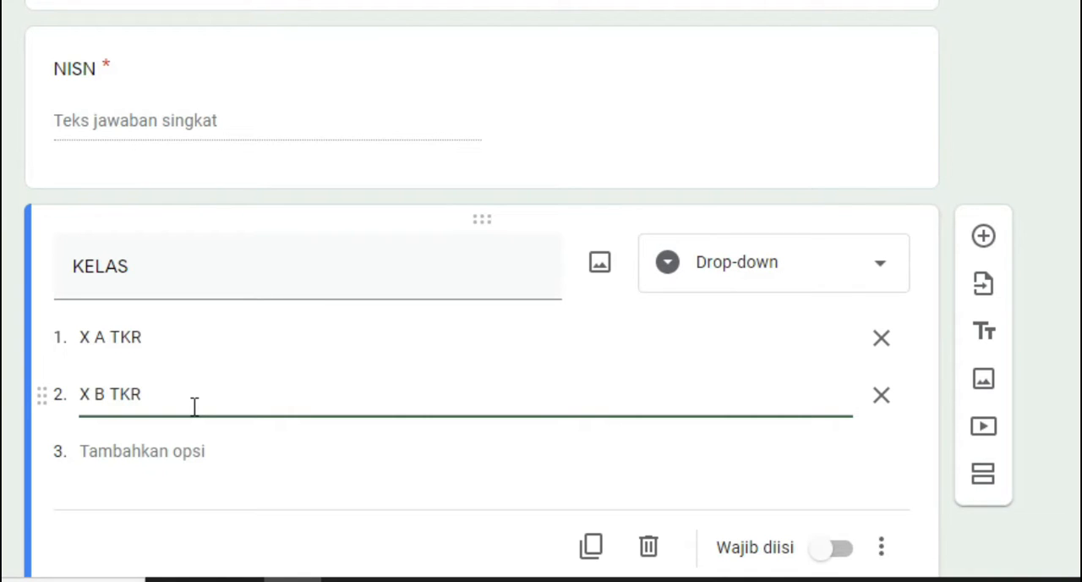
{"action": "key", "text": "Tab"}
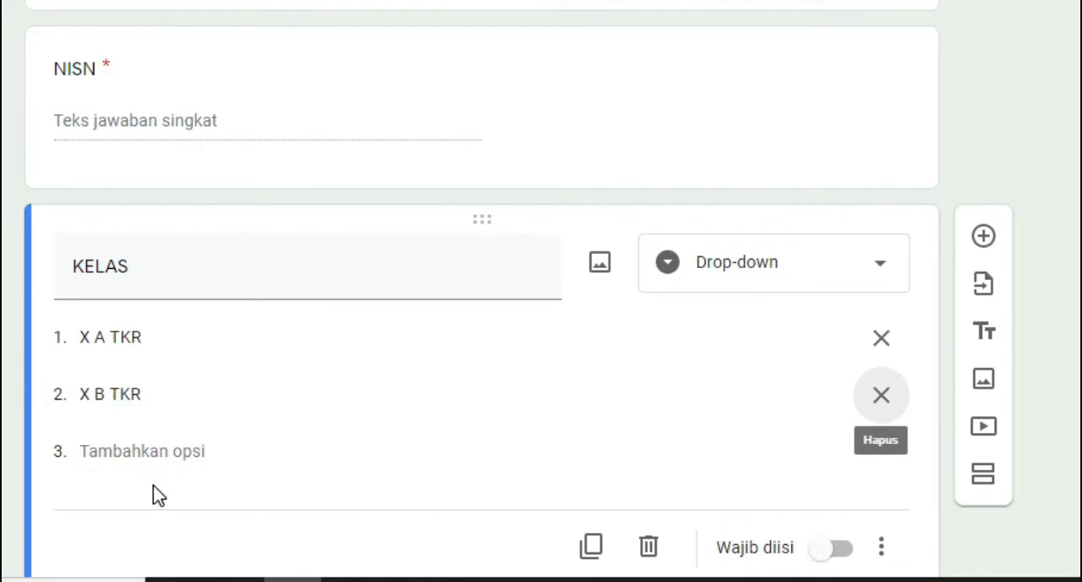
Add X A TATA BUSANA and X B TATA BUSANA as the third and fourth KELAS options
{"action": "left_click", "coordinate": [160, 452]}
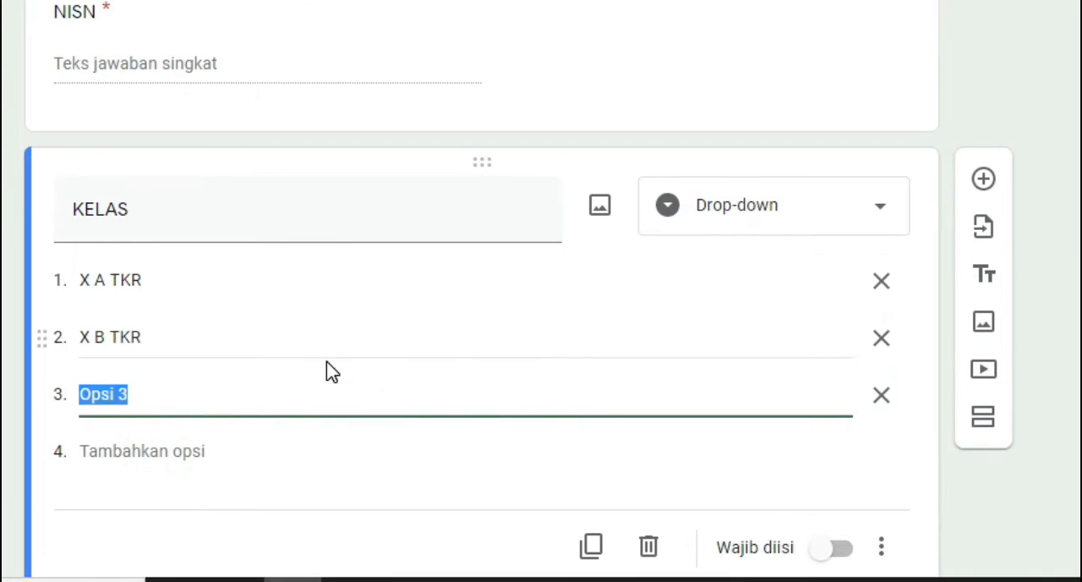
{"action": "type", "text": "X A TATA BUSANA"}
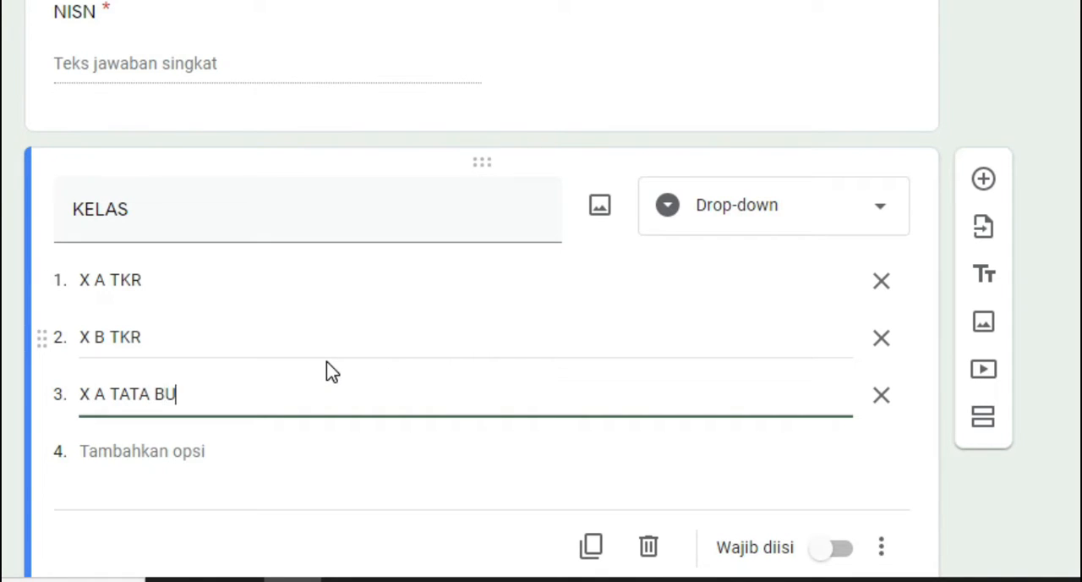
{"action": "left_click", "coordinate": [283, 448]}
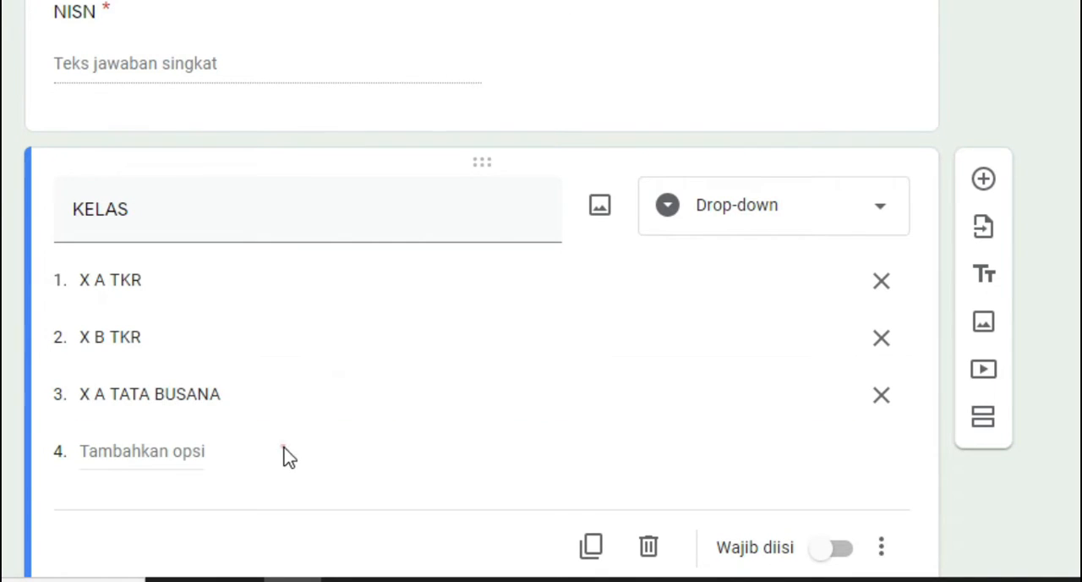
{"action": "left_click", "coordinate": [181, 453]}
{"action": "type", "text": "X"}
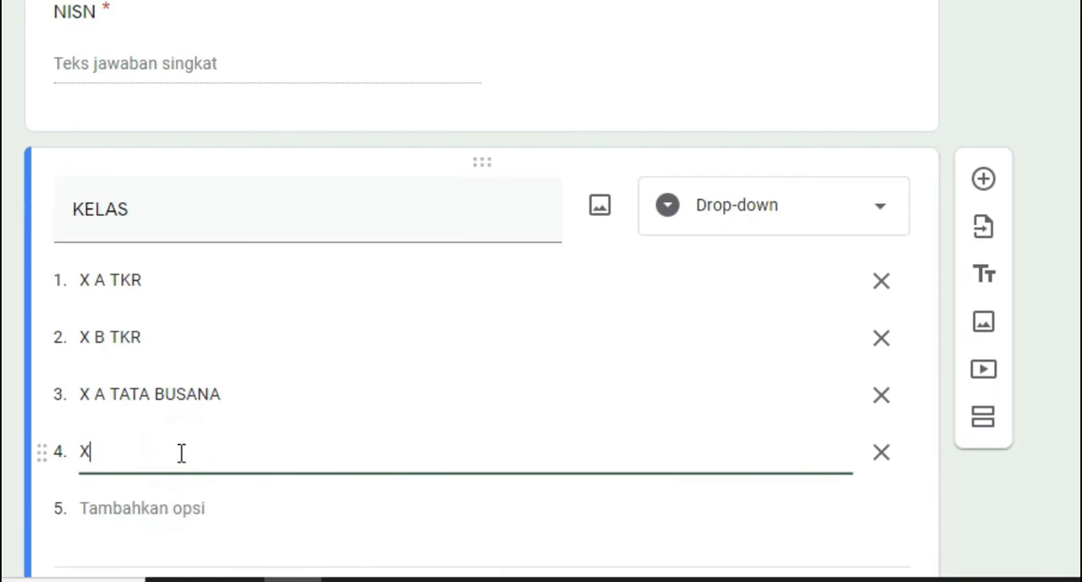
{"action": "type", "text": " B TATA BUSANA"}
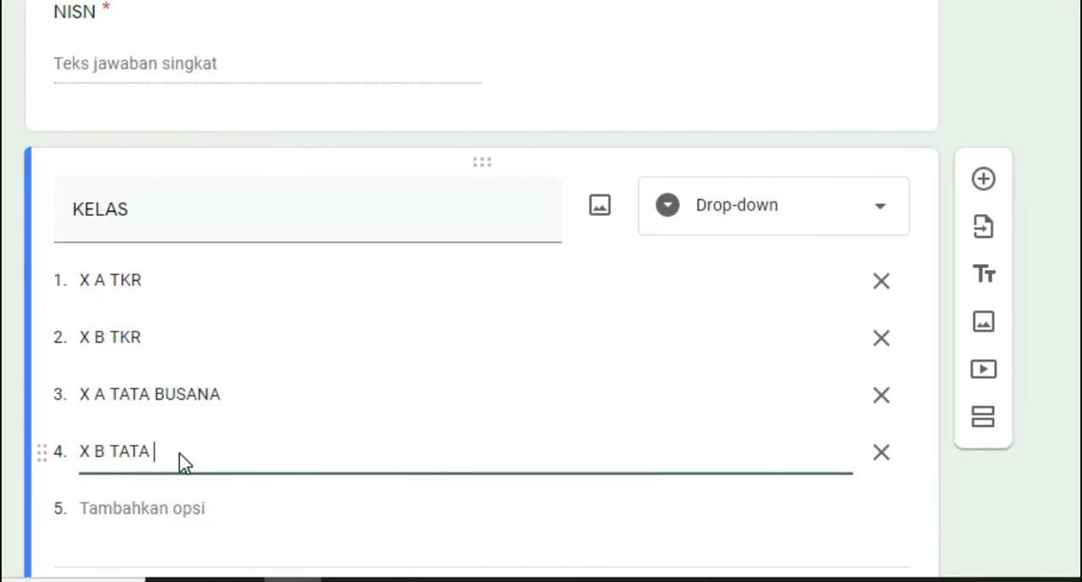
Add X ATPH as the fifth KELAS option and make the question required
{"action": "left_click", "coordinate": [160, 510]}
{"action": "type", "text": "X ATPH"}
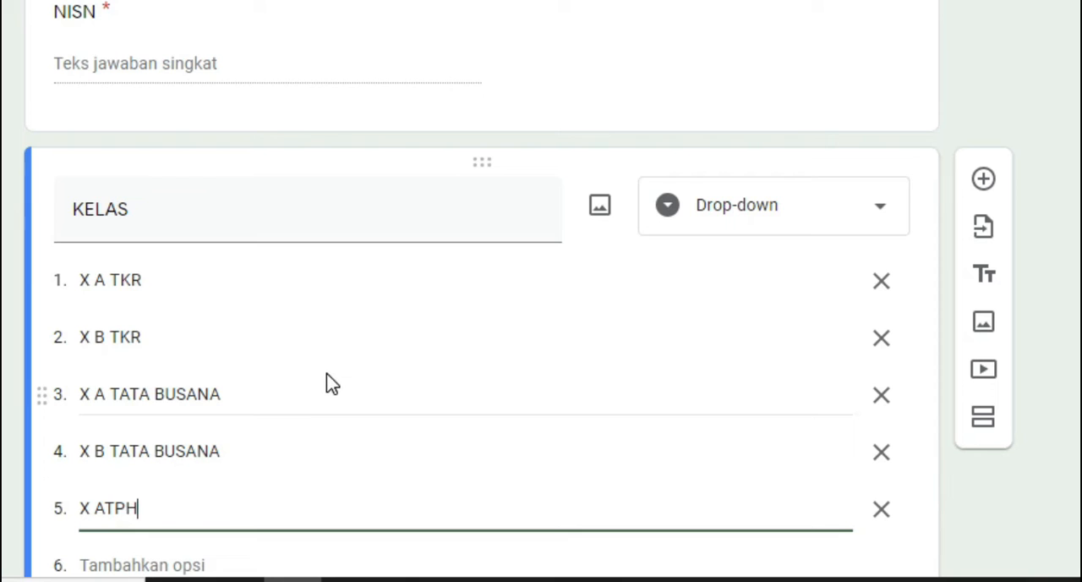
{"action": "scroll", "coordinate": [328, 378], "scroll_direction": "down", "scroll_amount": 2}
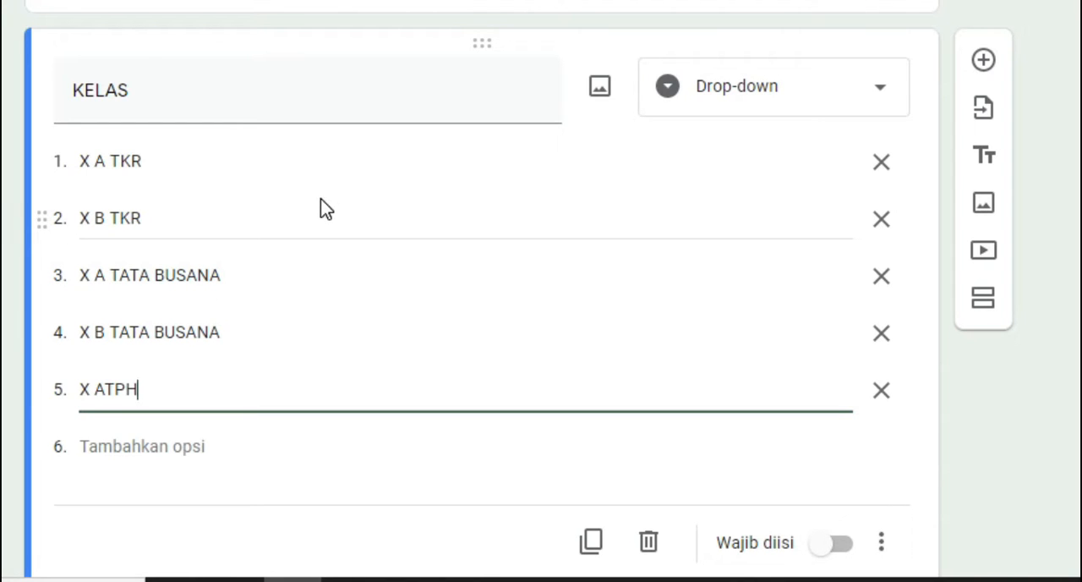
{"action": "scroll", "coordinate": [327, 266], "scroll_direction": "down", "scroll_amount": 1}
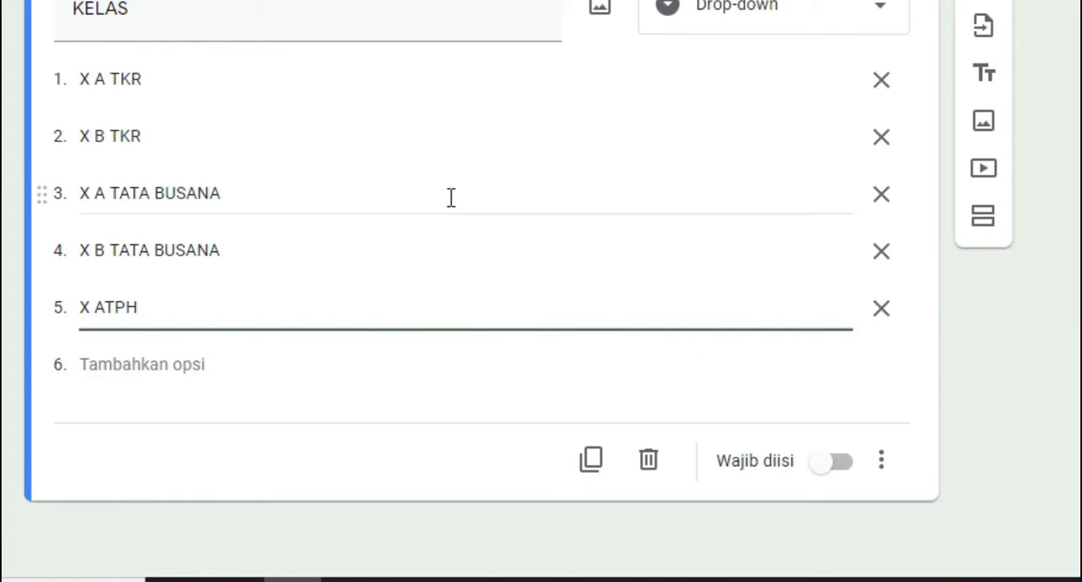
{"action": "left_click", "coordinate": [853, 473]}
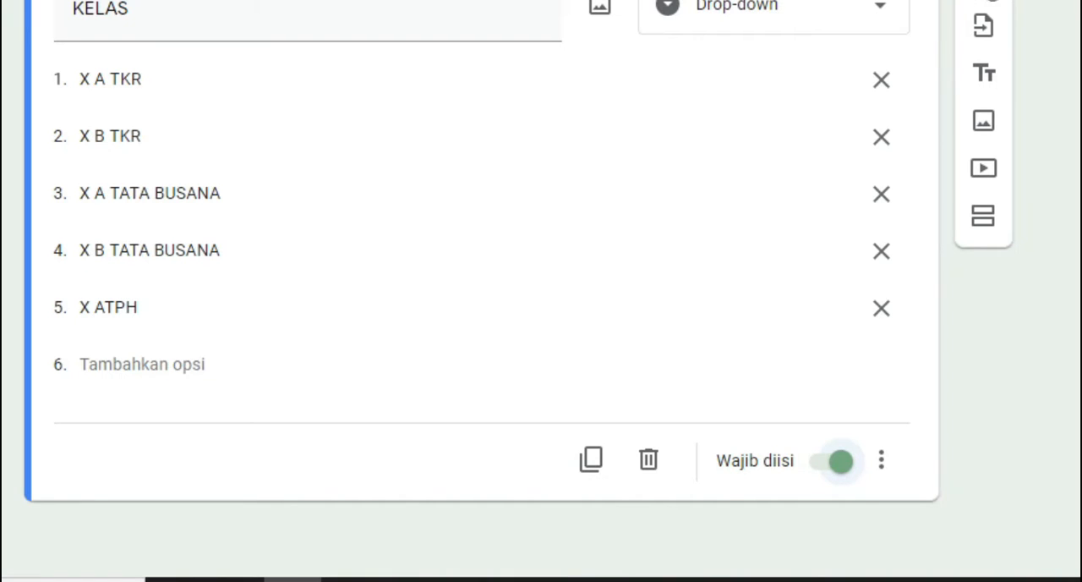
Add a required short-answer question titled TOKEN below the KELAS question
{"action": "left_click", "coordinate": [989, 3]}
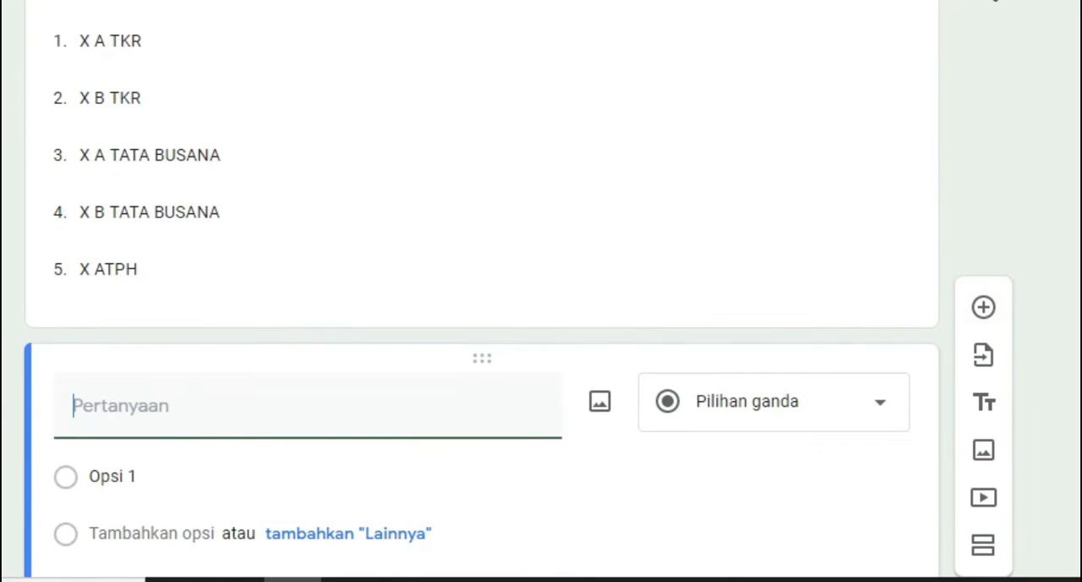
{"action": "type", "text": "TOKEN"}
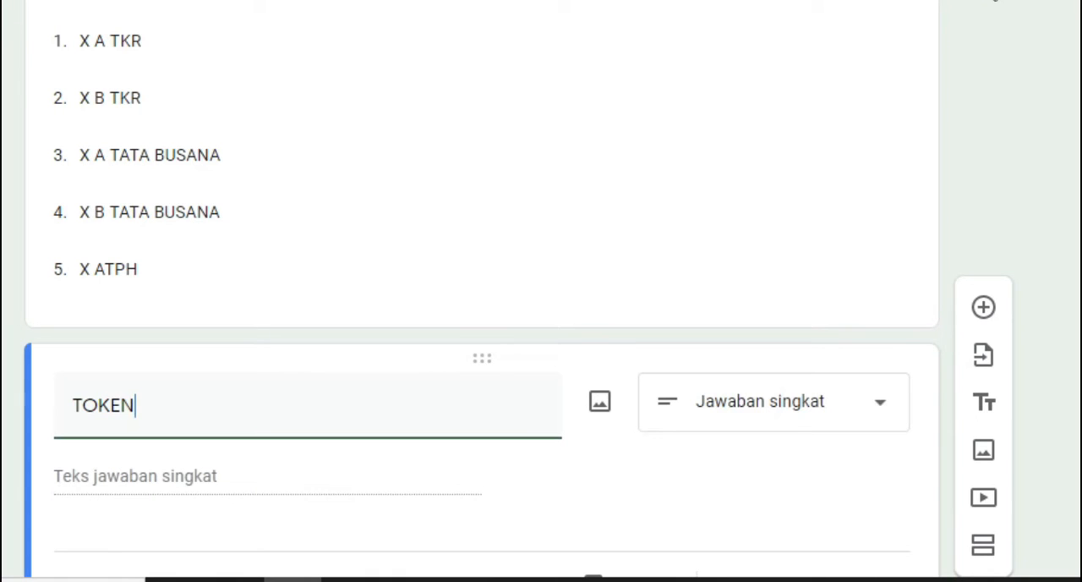
{"action": "scroll", "coordinate": [580, 464], "scroll_direction": "down", "scroll_amount": 2}
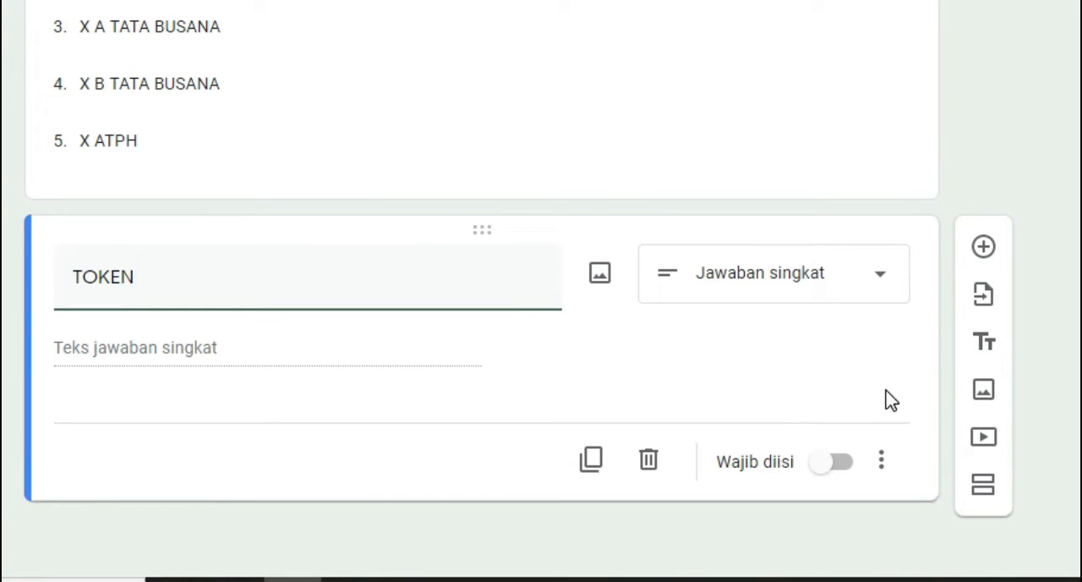
{"action": "left_click", "coordinate": [833, 479]}
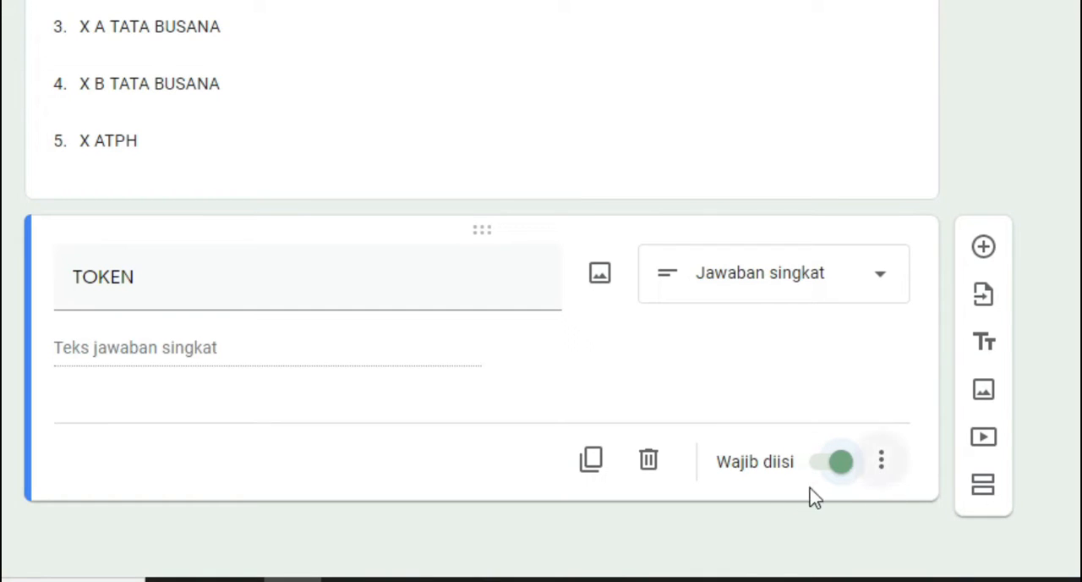
Add response validation to the TOKEN question, requiring a number (Angka) equal to (Sama dengan) the exam token
{"action": "left_click", "coordinate": [885, 465]}
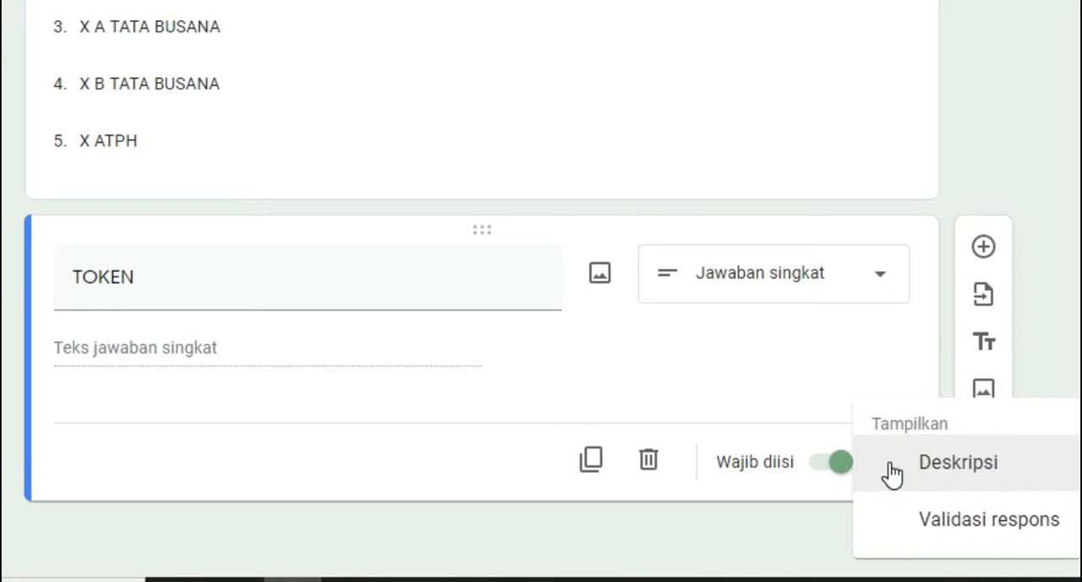
{"action": "left_click", "coordinate": [989, 534]}
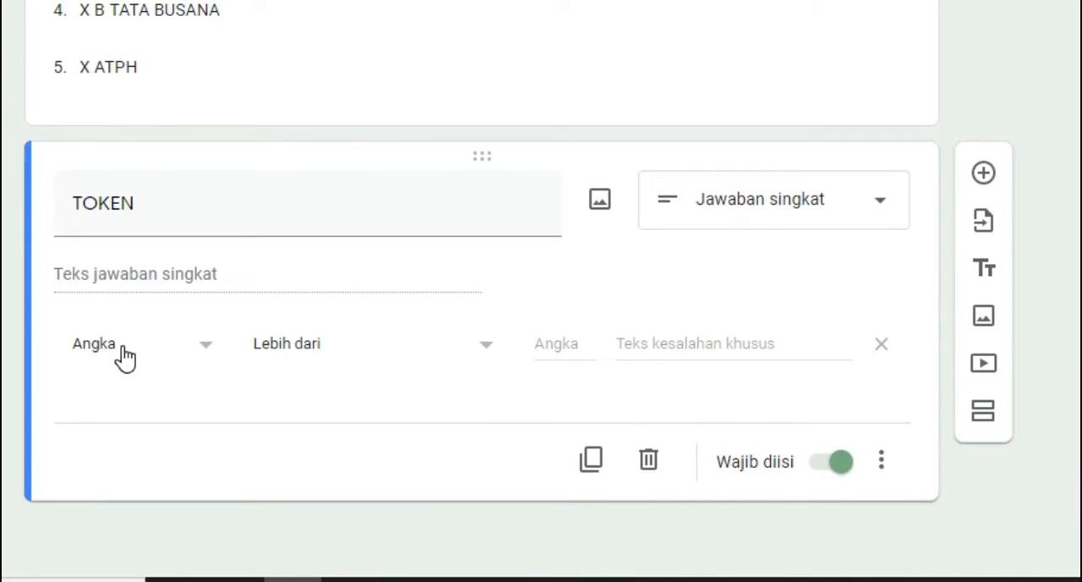
{"action": "left_click", "coordinate": [208, 356]}
{"action": "left_click", "coordinate": [208, 357]}
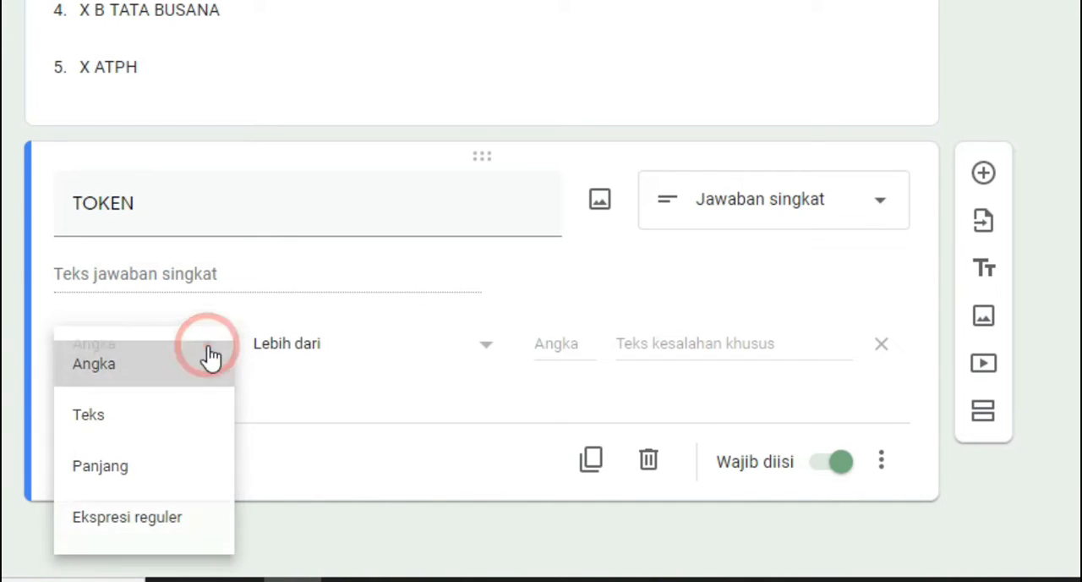
{"action": "left_click", "coordinate": [432, 353]}
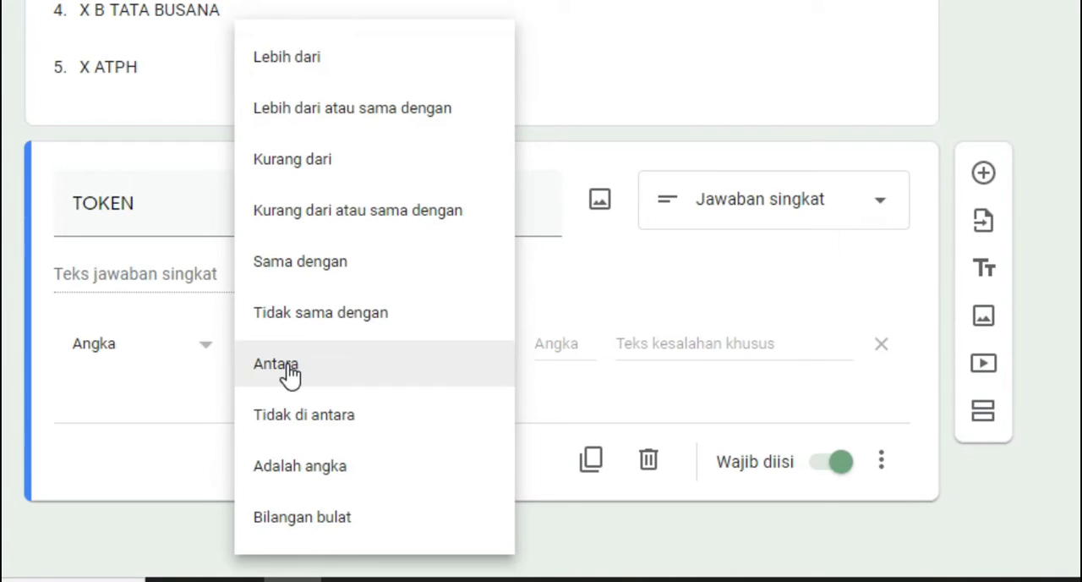
{"action": "left_click", "coordinate": [300, 269]}
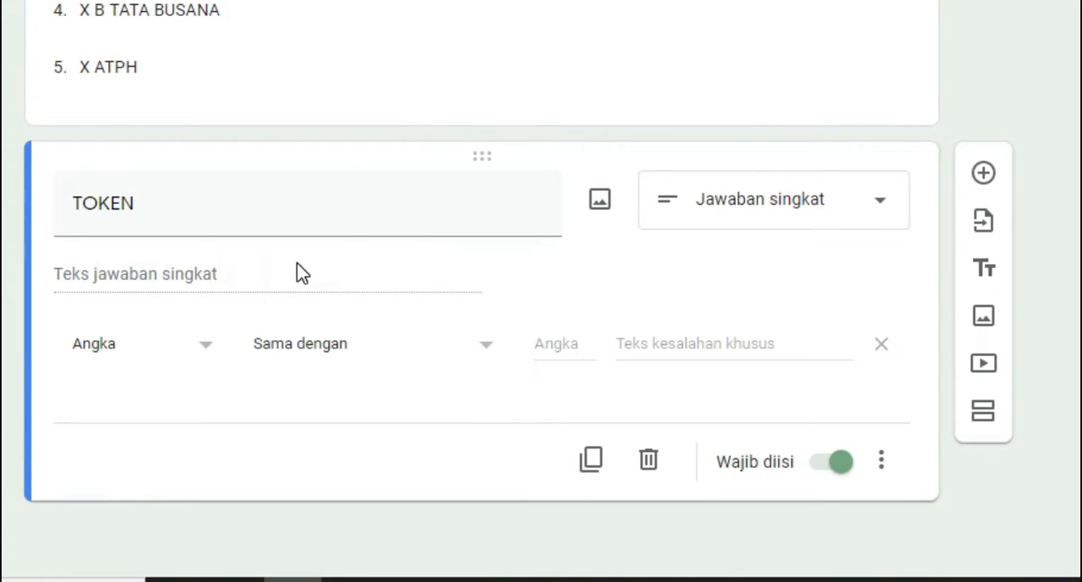
{"action": "left_click", "coordinate": [552, 343]}
{"action": "type", "text": "123456"}
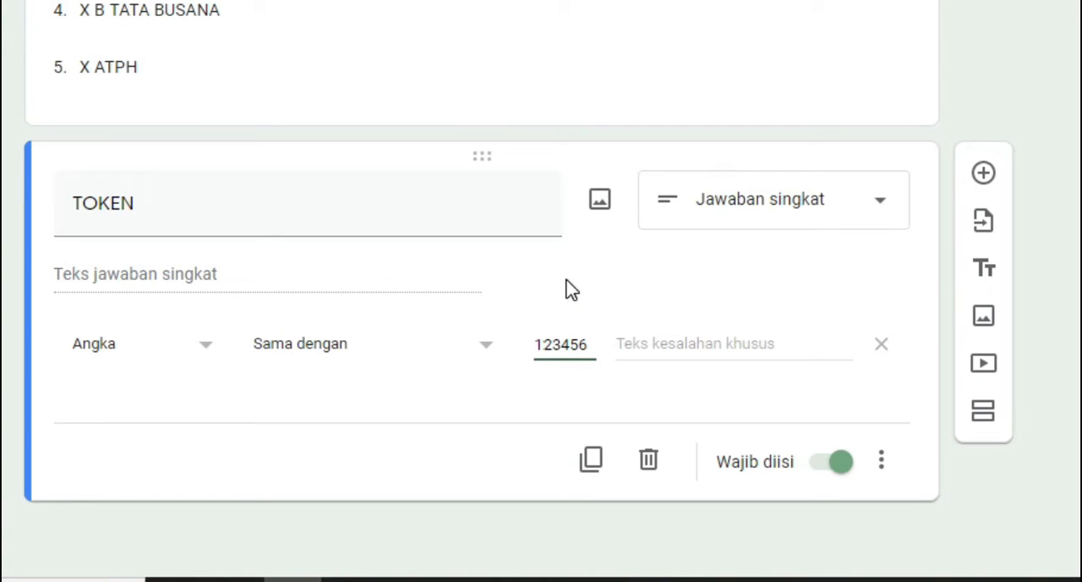
Set the custom error text of the TOKEN validation to "Silahkan coba lagi"
{"action": "left_click", "coordinate": [646, 342]}
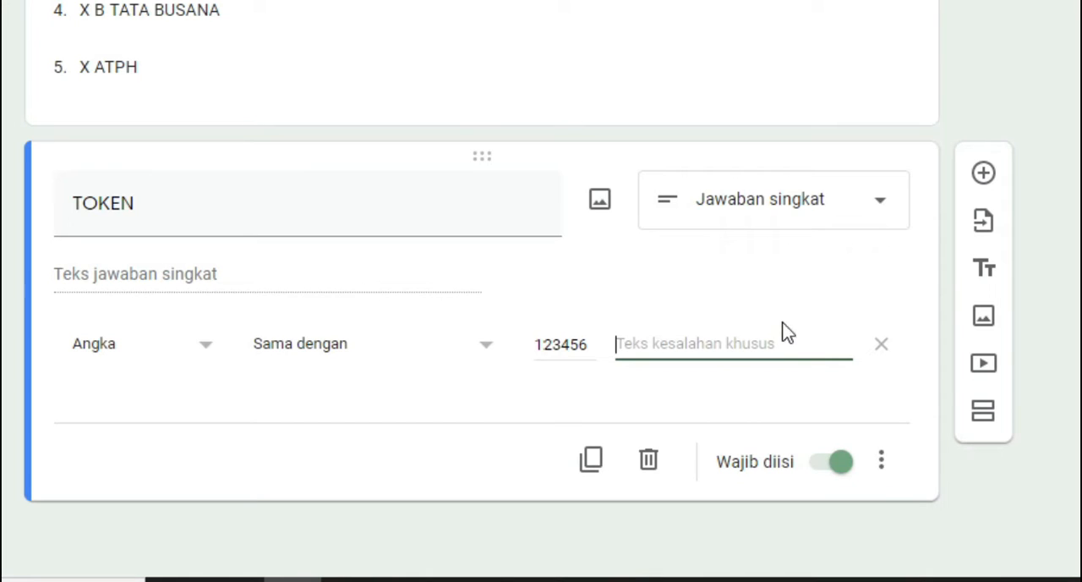
{"action": "type", "text": "Silahkan"}
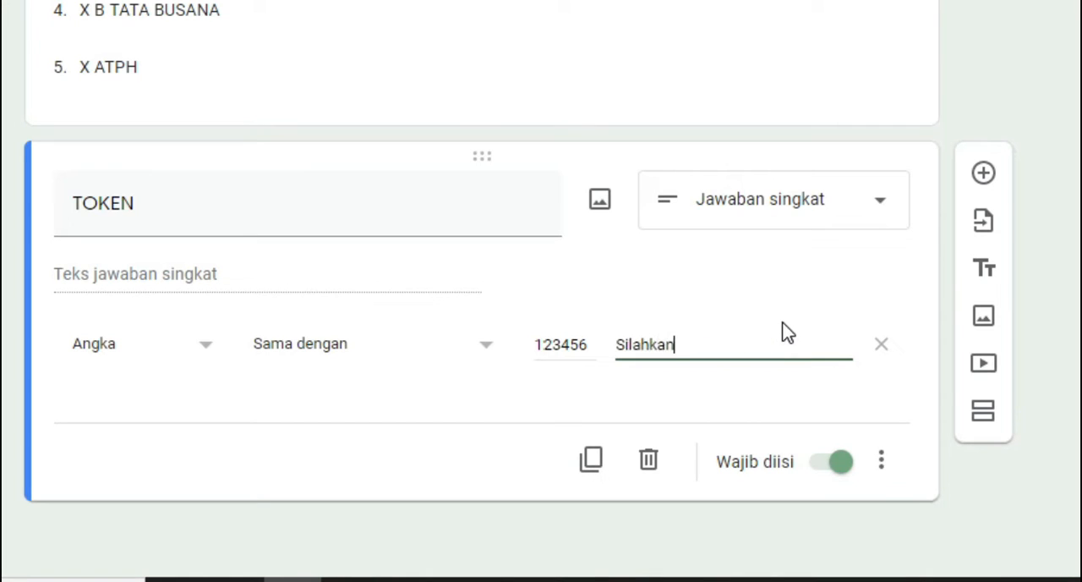
{"action": "type", "text": " coba lagi"}
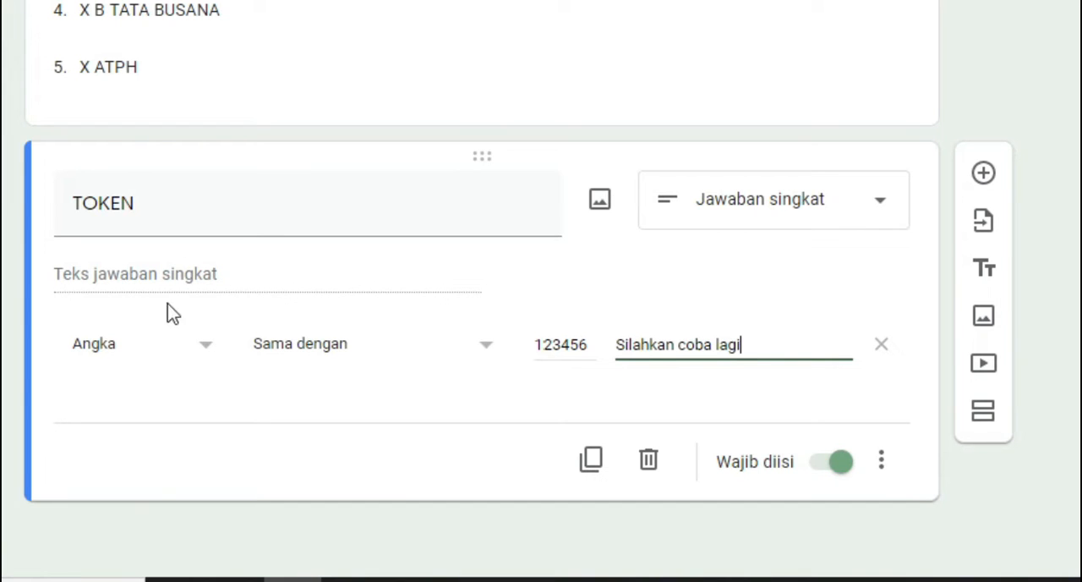
Add a new third section to the form after the TOKEN question
{"action": "scroll", "coordinate": [169, 311], "scroll_direction": "up", "scroll_amount": 3}
{"action": "scroll", "coordinate": [296, 350], "scroll_direction": "up", "scroll_amount": 5}
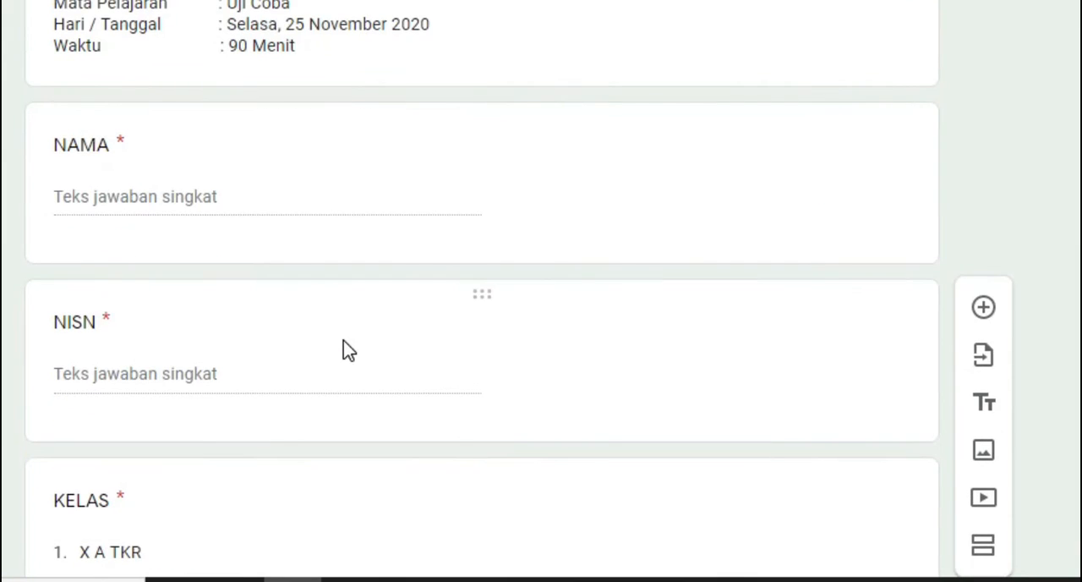
{"action": "scroll", "coordinate": [344, 343], "scroll_direction": "down", "scroll_amount": 5}
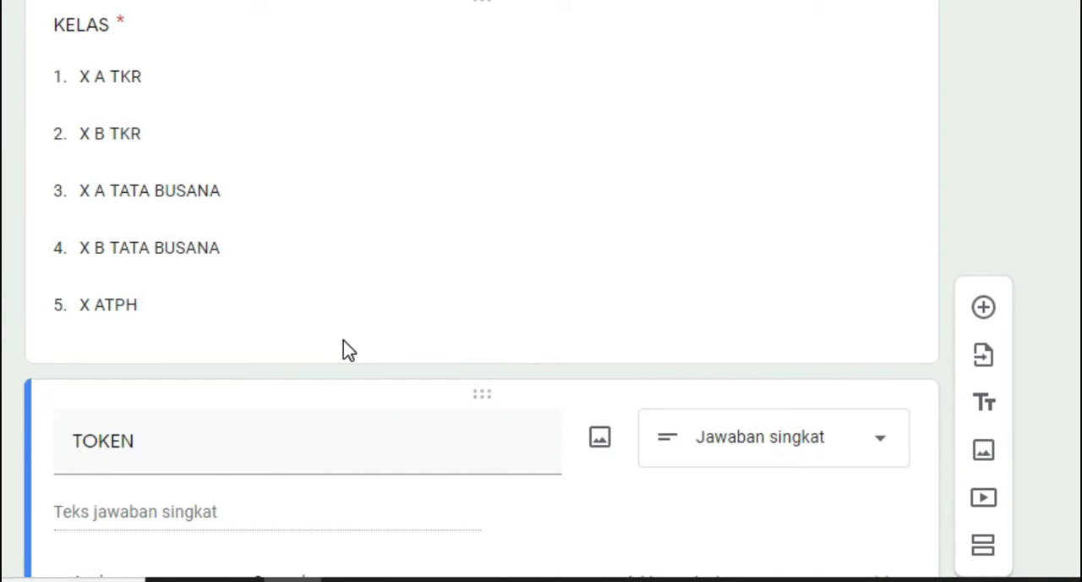
{"action": "scroll", "coordinate": [343, 342], "scroll_direction": "down", "scroll_amount": 3}
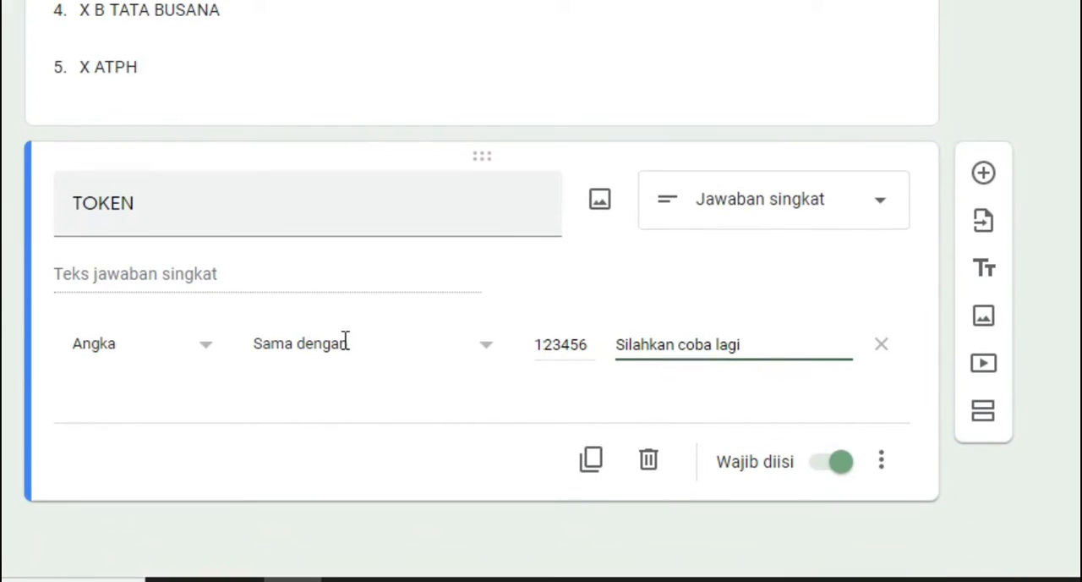
{"action": "left_click", "coordinate": [985, 427]}
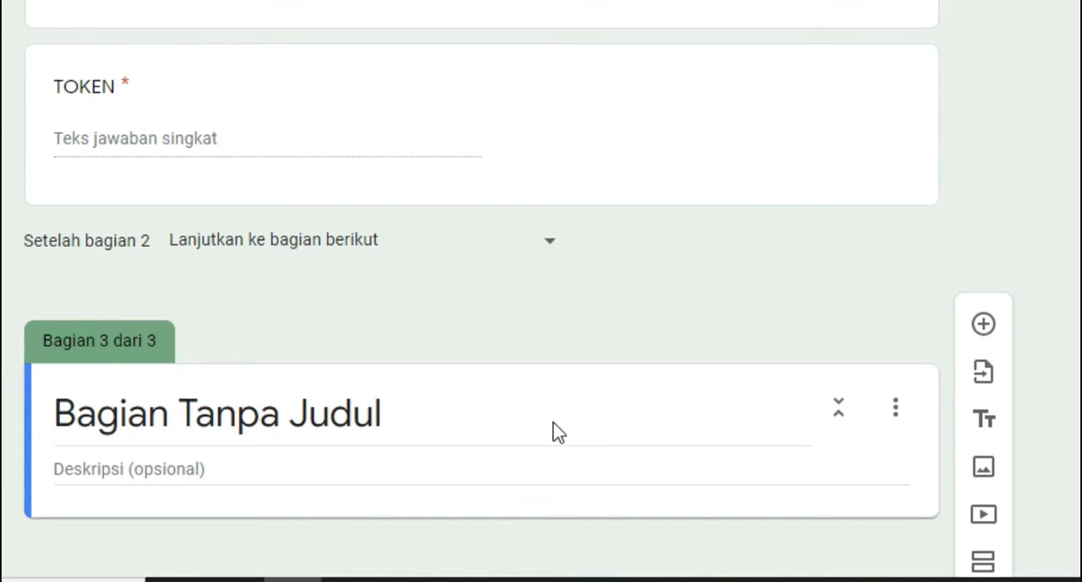
Title the third section "Pertanyaan nomor 1 -3 berdasarkan audio berikut."
{"action": "scroll", "coordinate": [557, 435], "scroll_direction": "up", "scroll_amount": 15}
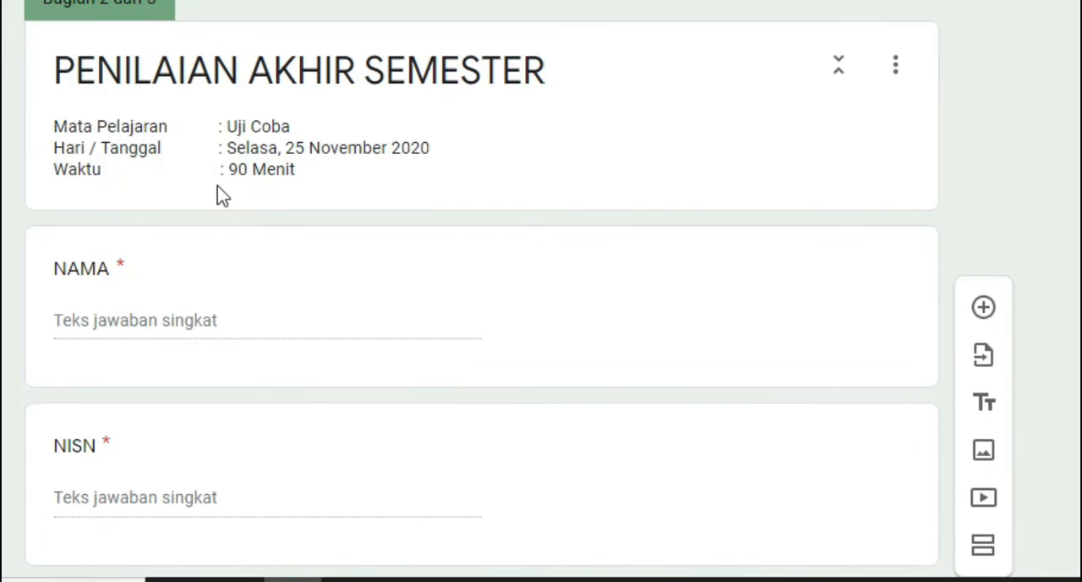
{"action": "scroll", "coordinate": [415, 247], "scroll_direction": "down", "scroll_amount": 5}
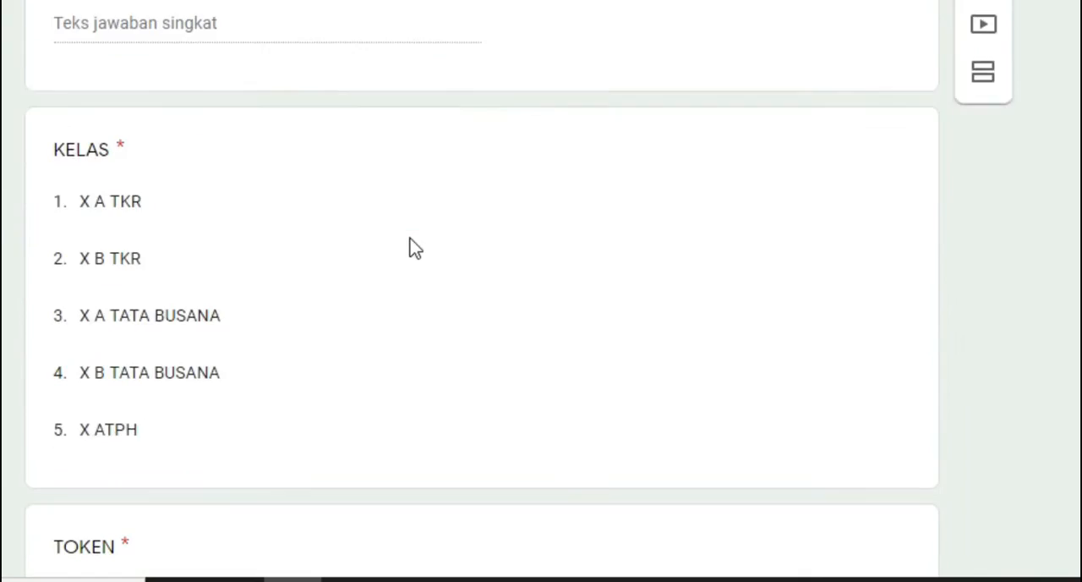
{"action": "scroll", "coordinate": [415, 247], "scroll_direction": "down", "scroll_amount": 5}
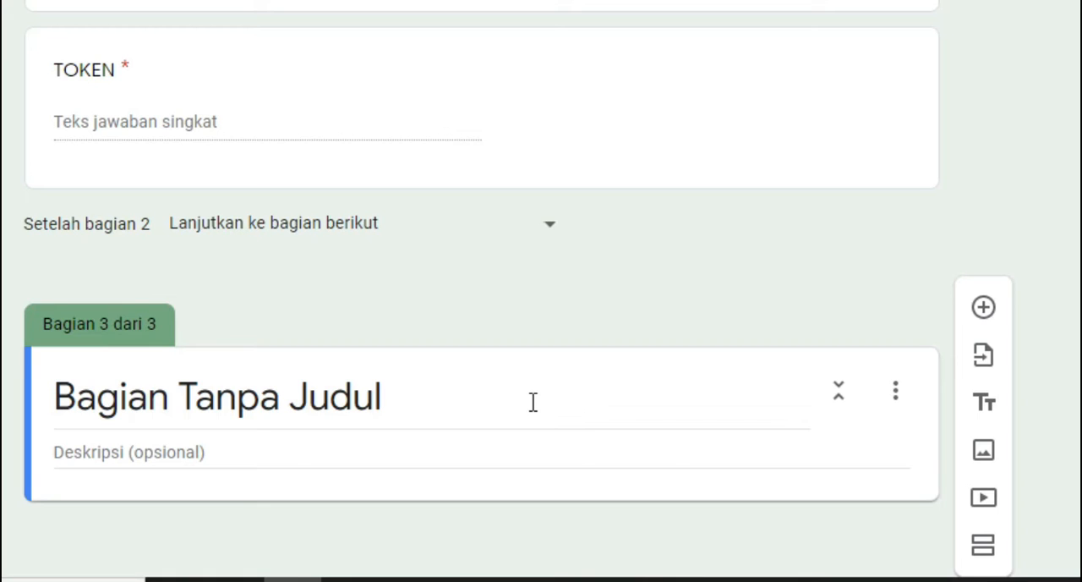
{"action": "left_click", "coordinate": [533, 401]}
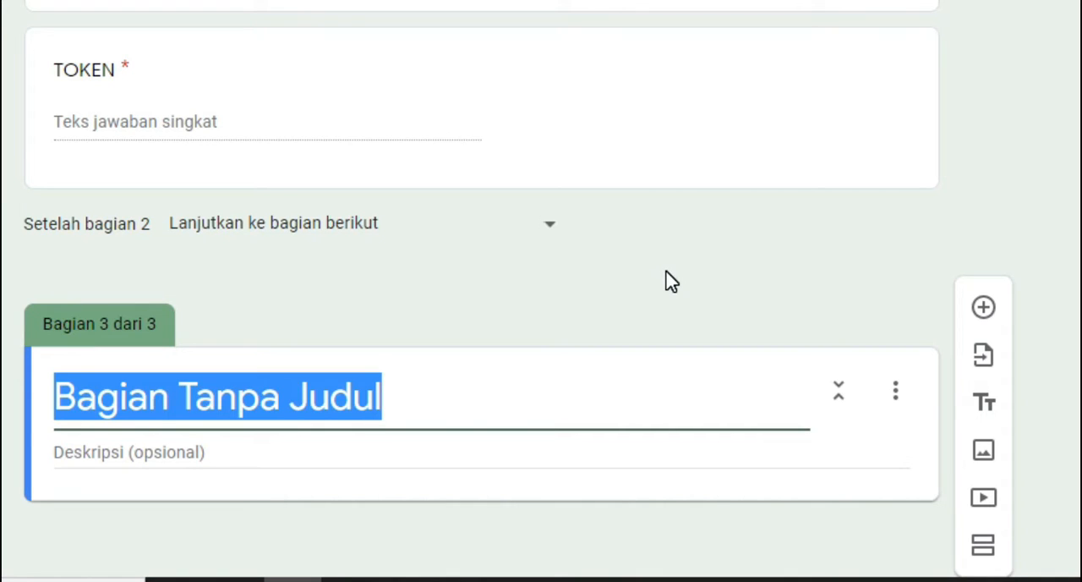
{"action": "type", "text": "Pertanya"}
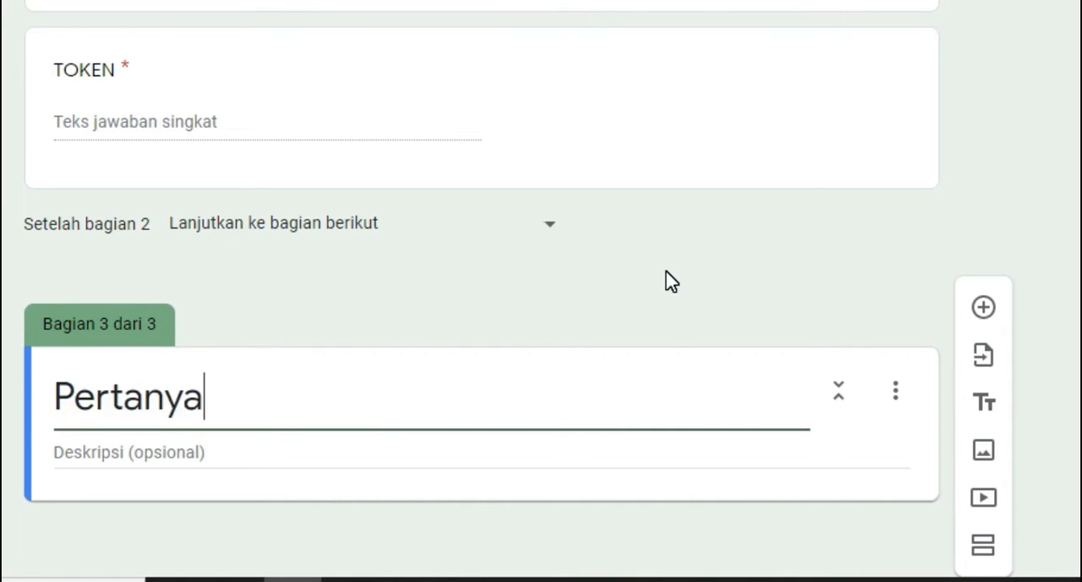
{"action": "type", "text": "an nomo"}
{"action": "type", "text": "r 1 -3 ber"}
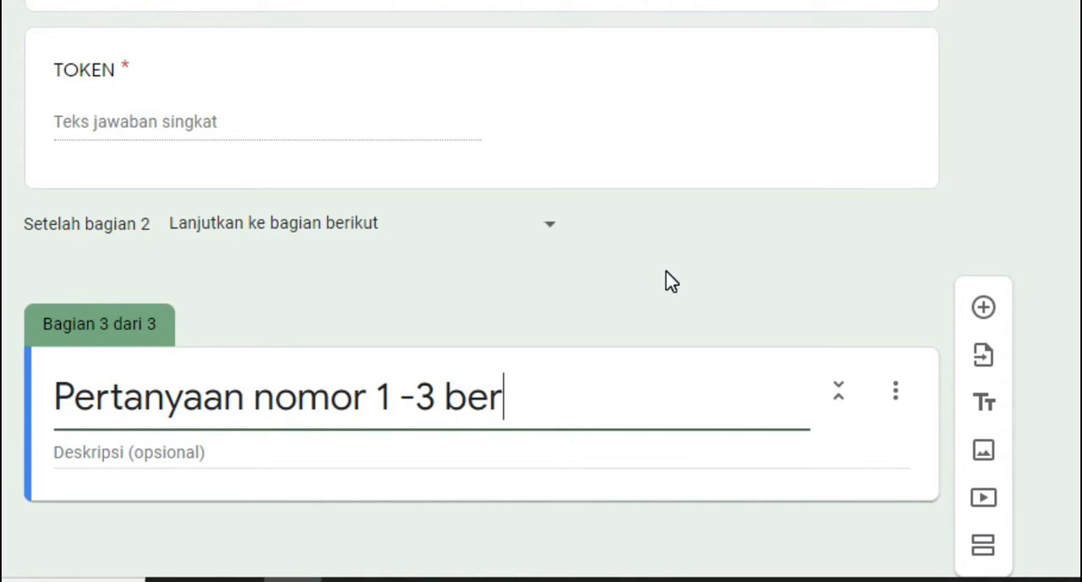
{"action": "type", "text": "dasarkan audio berikut"}
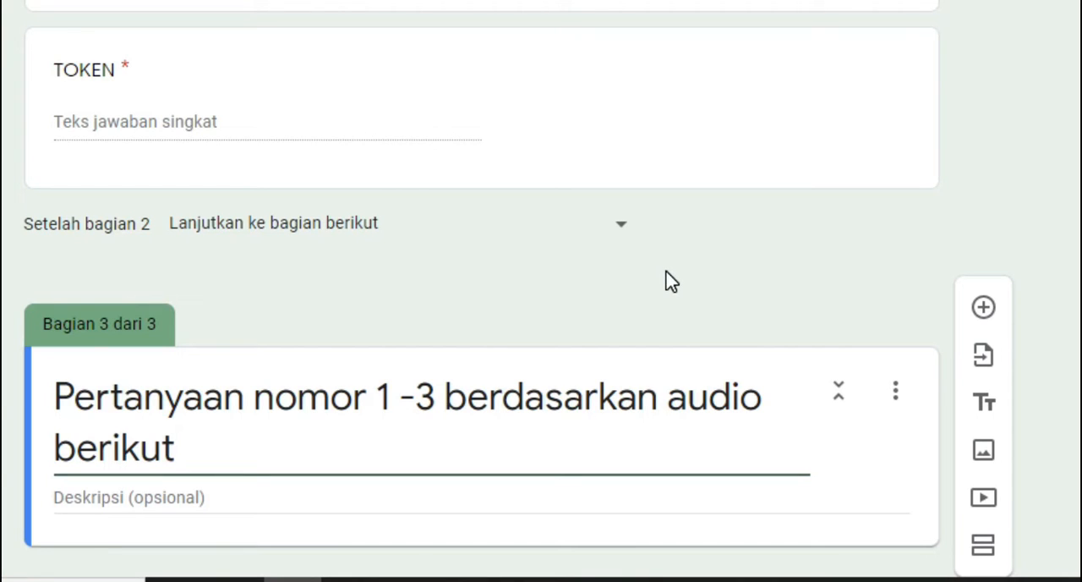
{"action": "scroll", "coordinate": [616, 394], "scroll_direction": "down", "scroll_amount": 1}
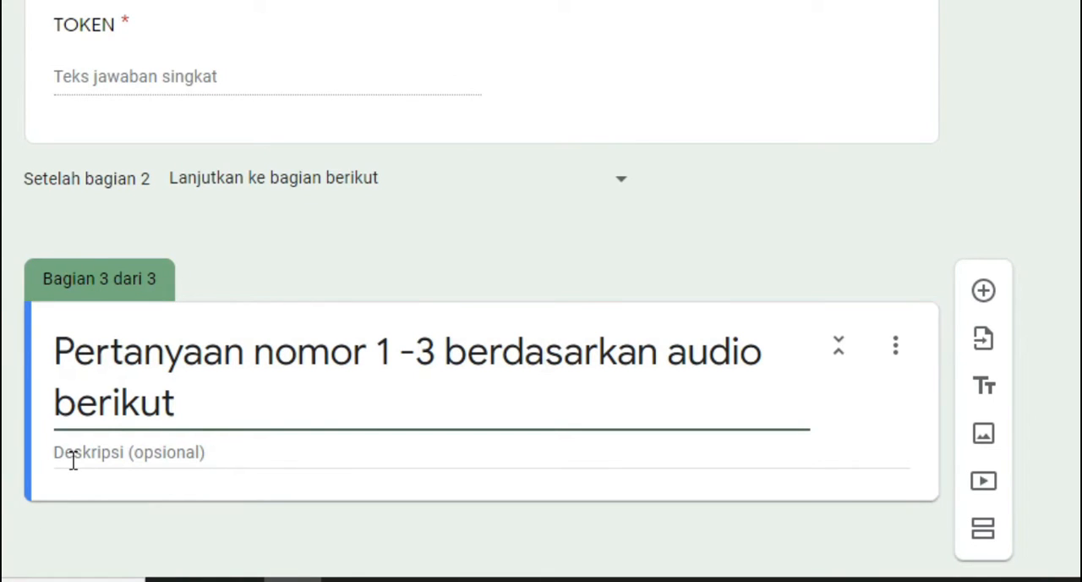
{"action": "type", "text": "."}
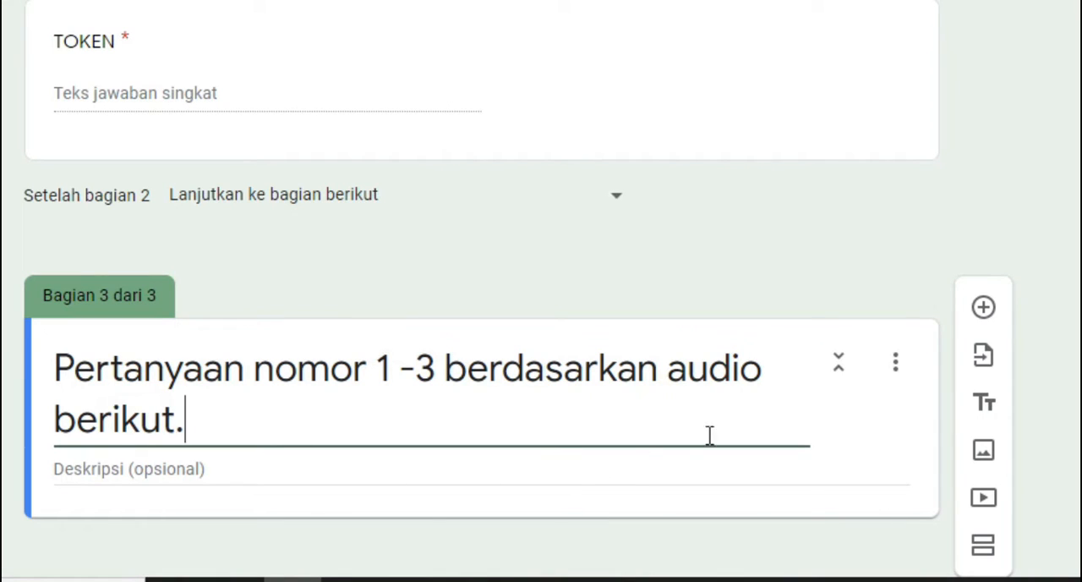
{"action": "left_click", "coordinate": [982, 310]}
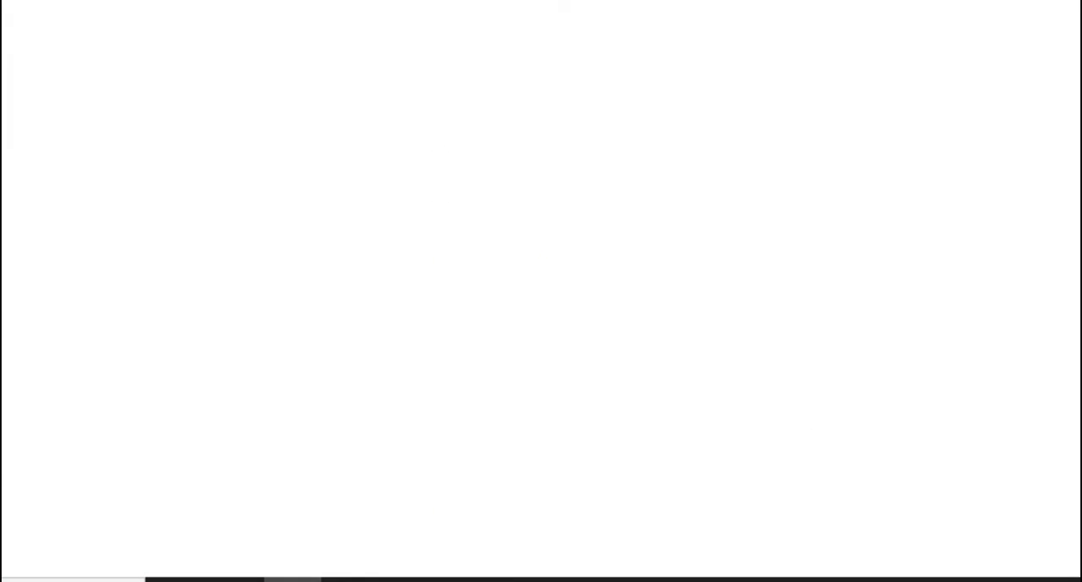
Switch to Google and search the web for "voice recorder online"
{"action": "left_click", "coordinate": [280, 213]}
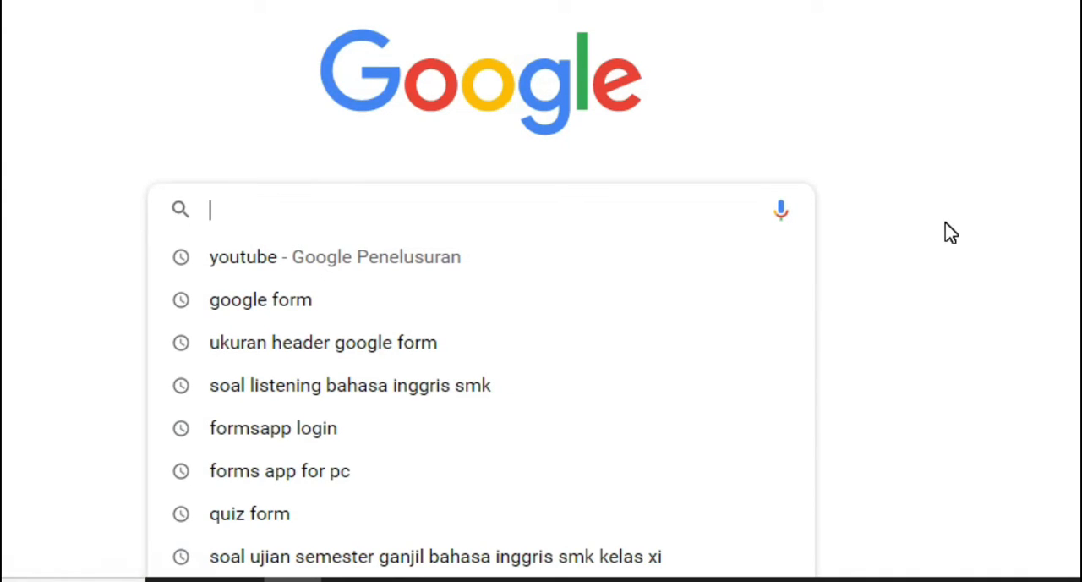
{"action": "type", "text": "voiv"}
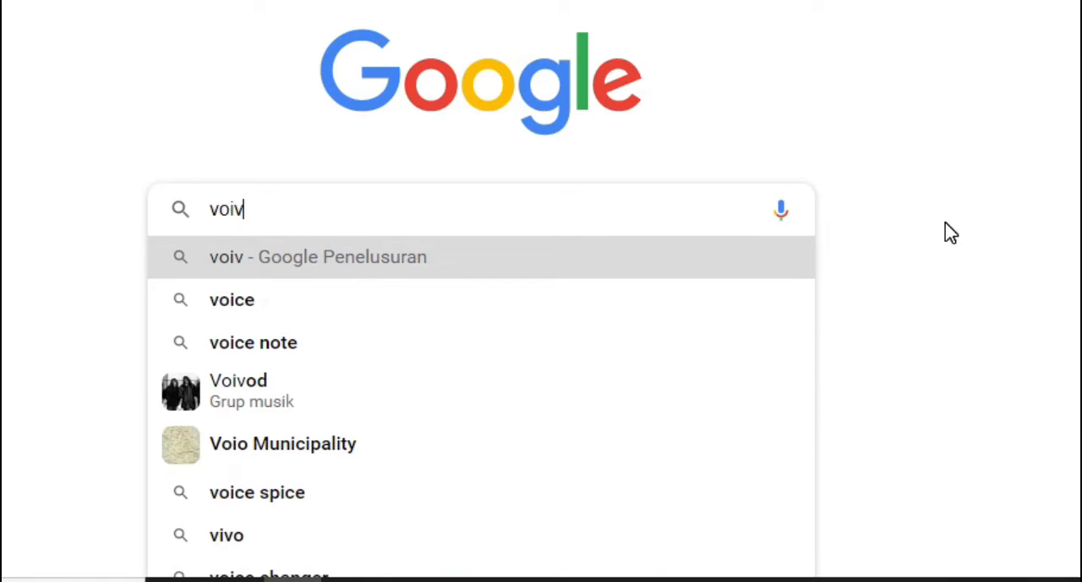
{"action": "key", "text": "BackSpace"}
{"action": "type", "text": "ce r"}
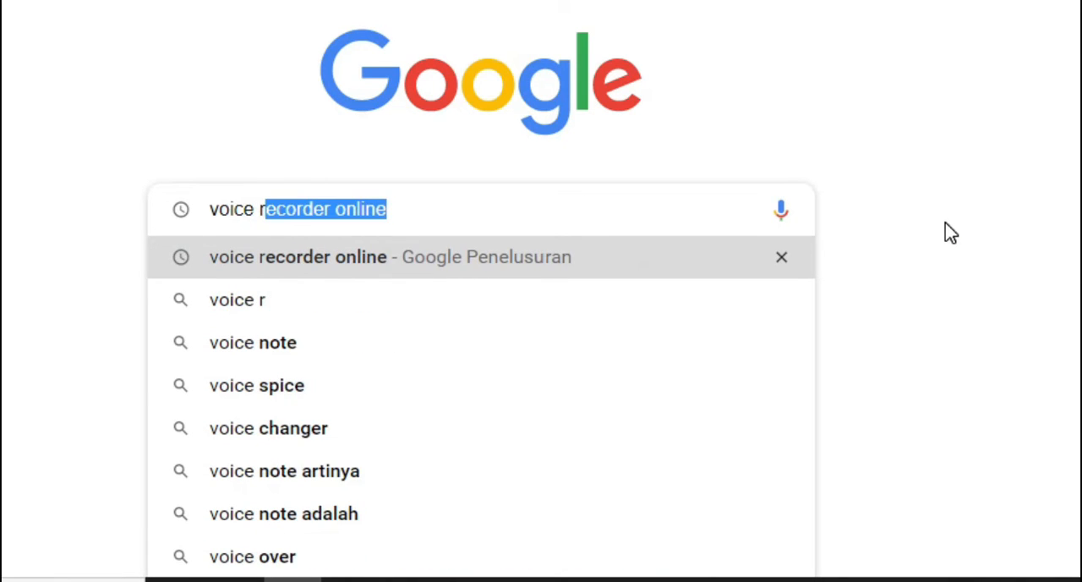
{"action": "type", "text": "ecorder onlin"}
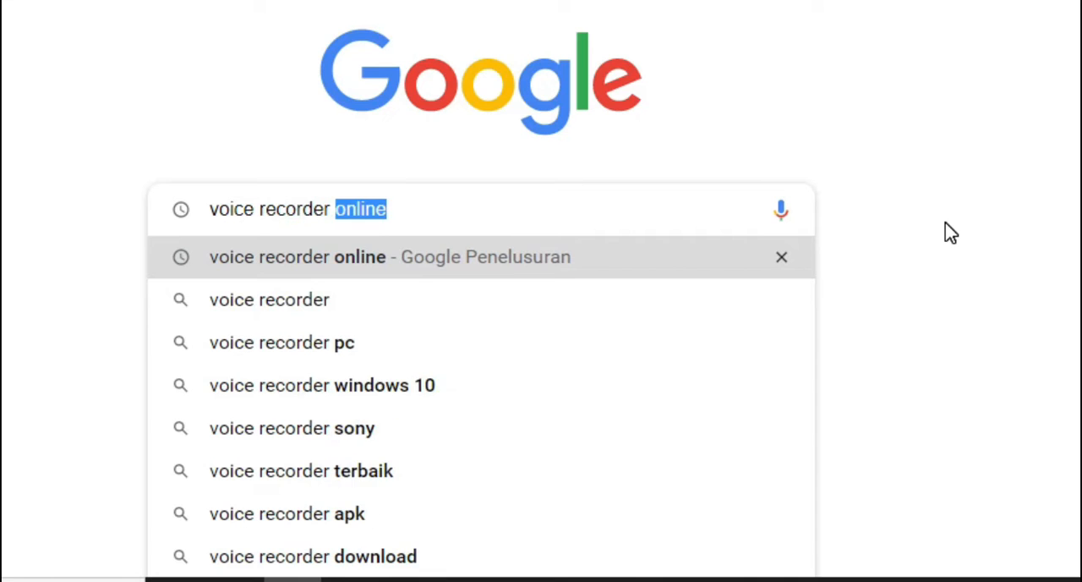
{"action": "type", "text": "e"}
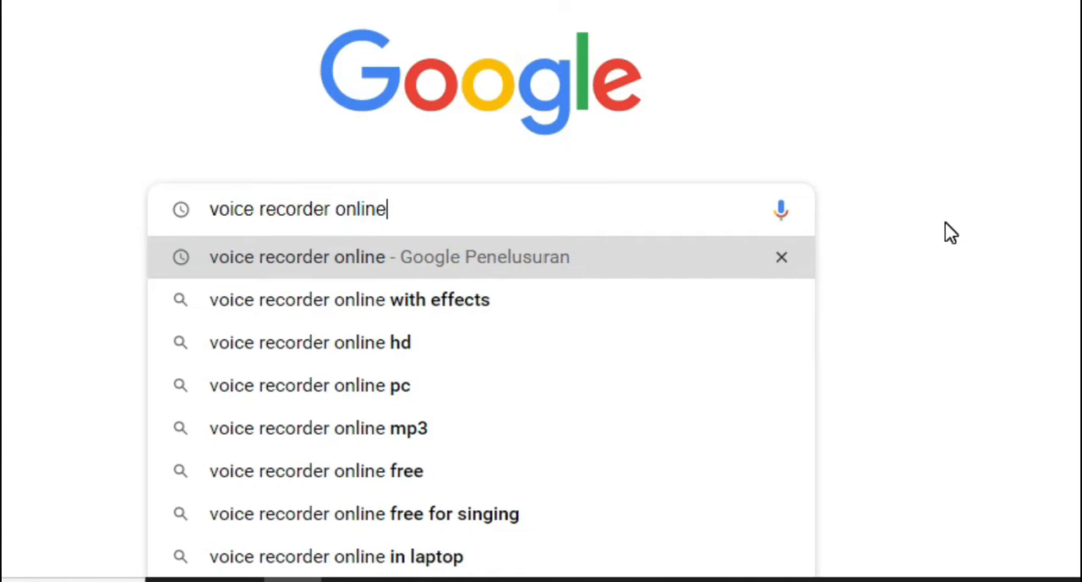
{"action": "key", "text": "Return"}
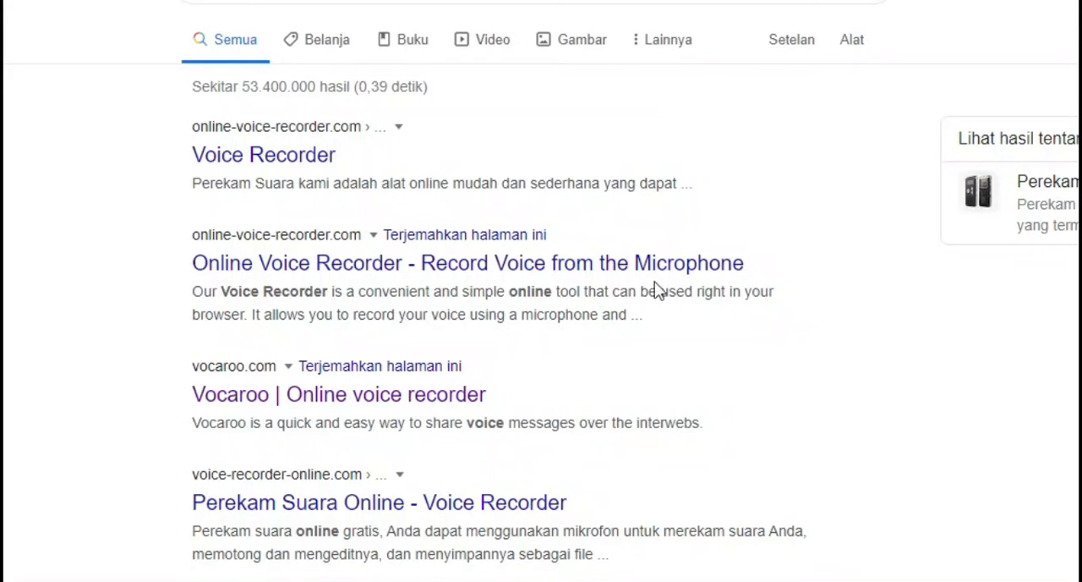
Look through the search results and open the Vocaroo online voice recorder site
{"action": "scroll", "coordinate": [566, 280], "scroll_direction": "down", "scroll_amount": 2}
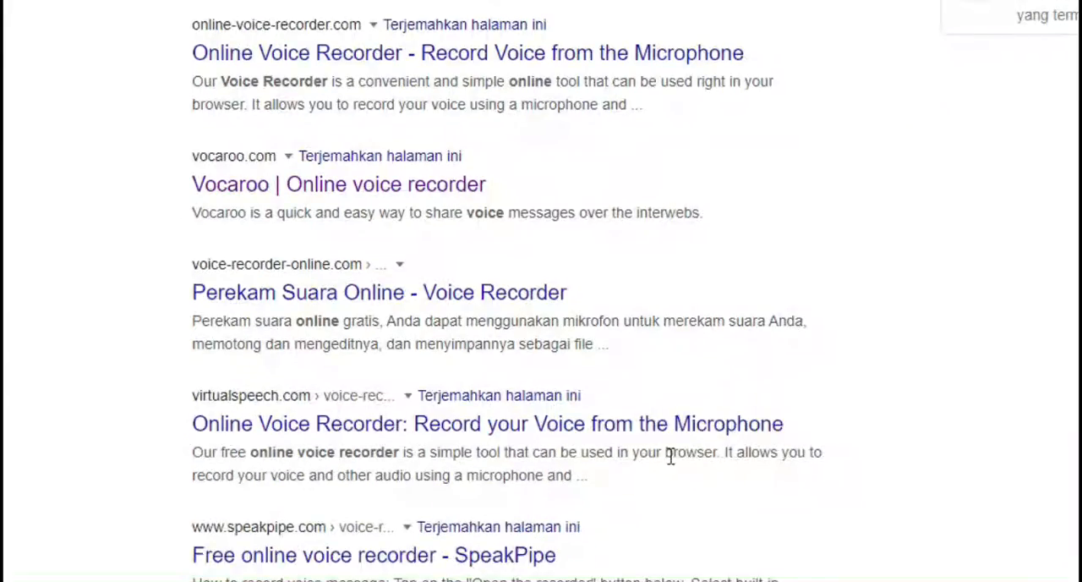
{"action": "scroll", "coordinate": [651, 461], "scroll_direction": "down", "scroll_amount": 2}
{"action": "scroll", "coordinate": [651, 462], "scroll_direction": "down", "scroll_amount": 1}
{"action": "scroll", "coordinate": [652, 461], "scroll_direction": "up", "scroll_amount": 6}
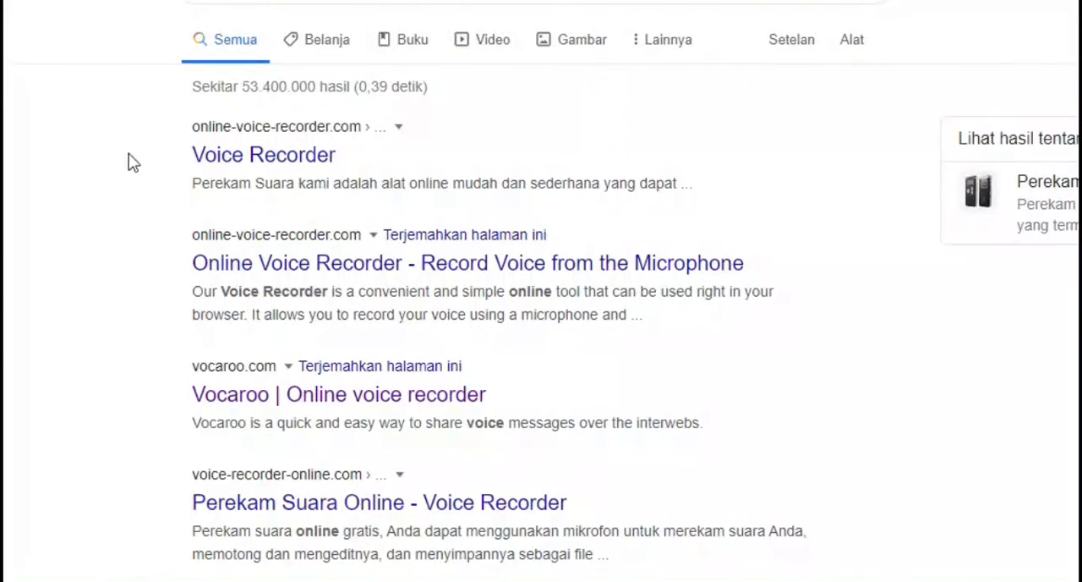
{"action": "scroll", "coordinate": [126, 161], "scroll_direction": "down", "scroll_amount": 5}
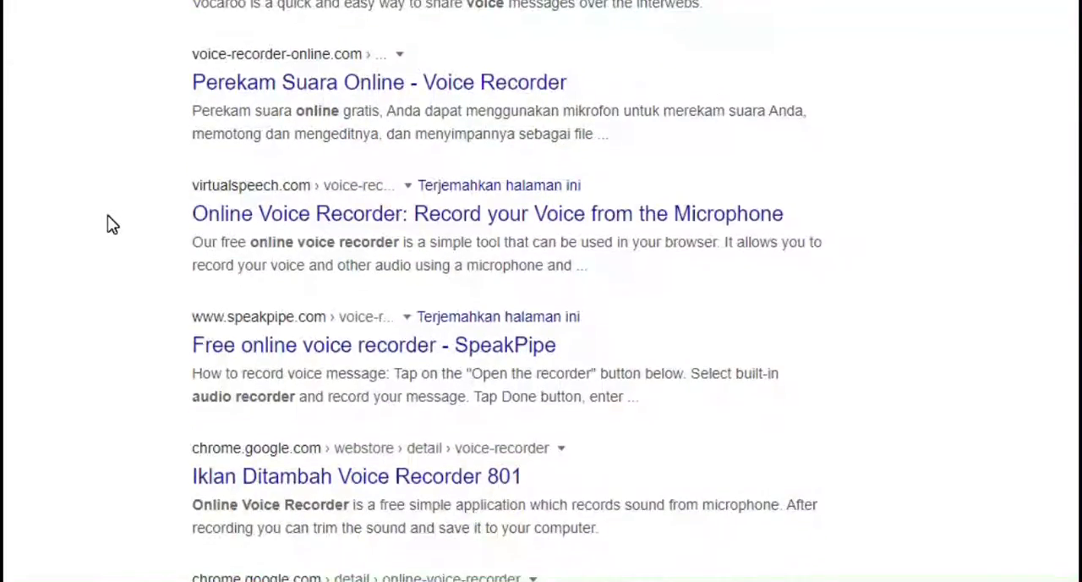
{"action": "scroll", "coordinate": [107, 225], "scroll_direction": "up", "scroll_amount": 1}
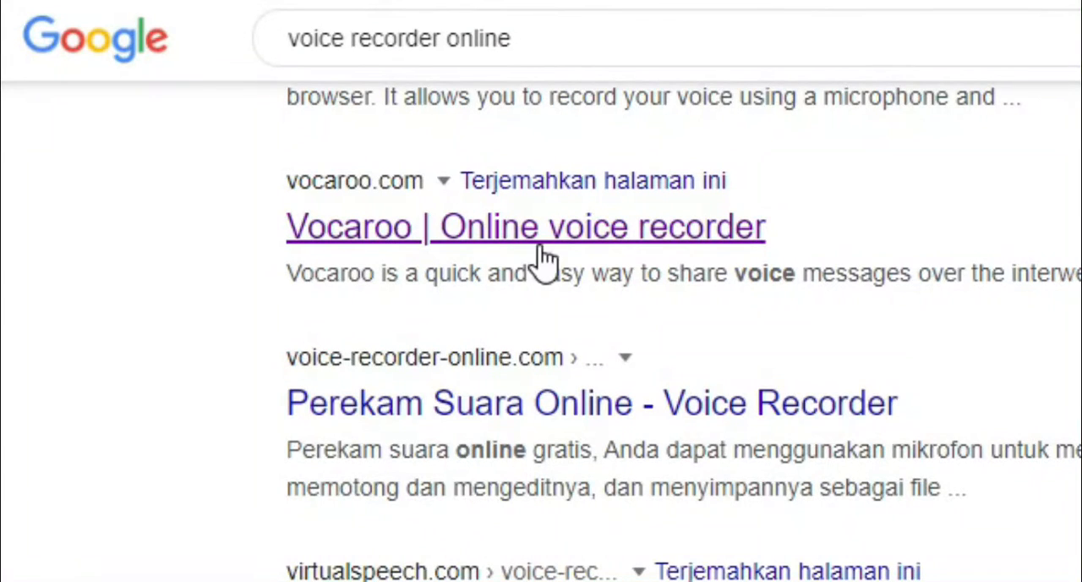
{"action": "left_click", "coordinate": [622, 238]}
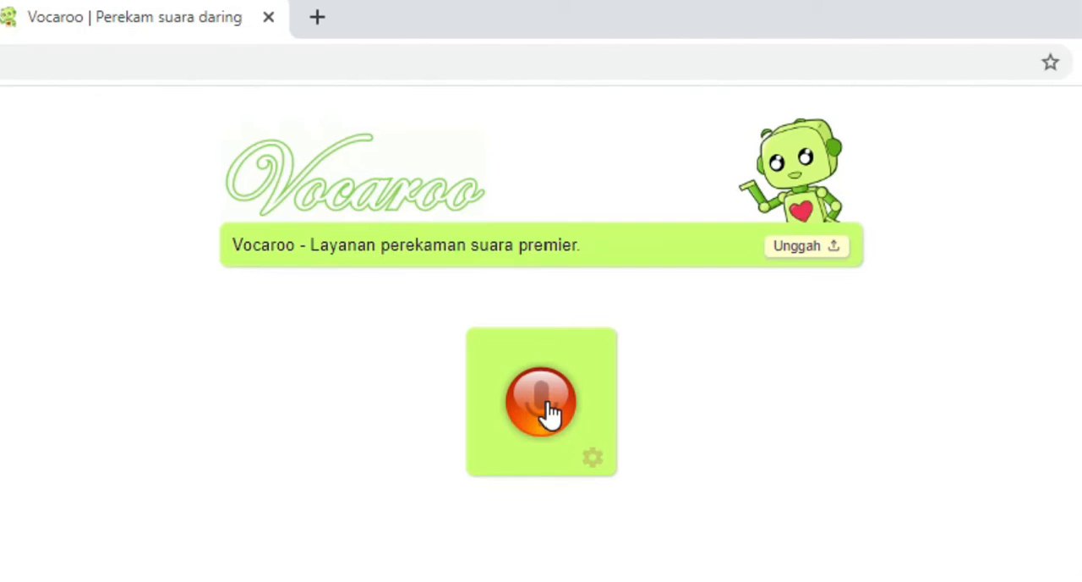
Record a voice clip about 45 seconds long in Vocaroo, pausing and resuming it once before stopping
{"action": "left_click", "coordinate": [546, 413]}
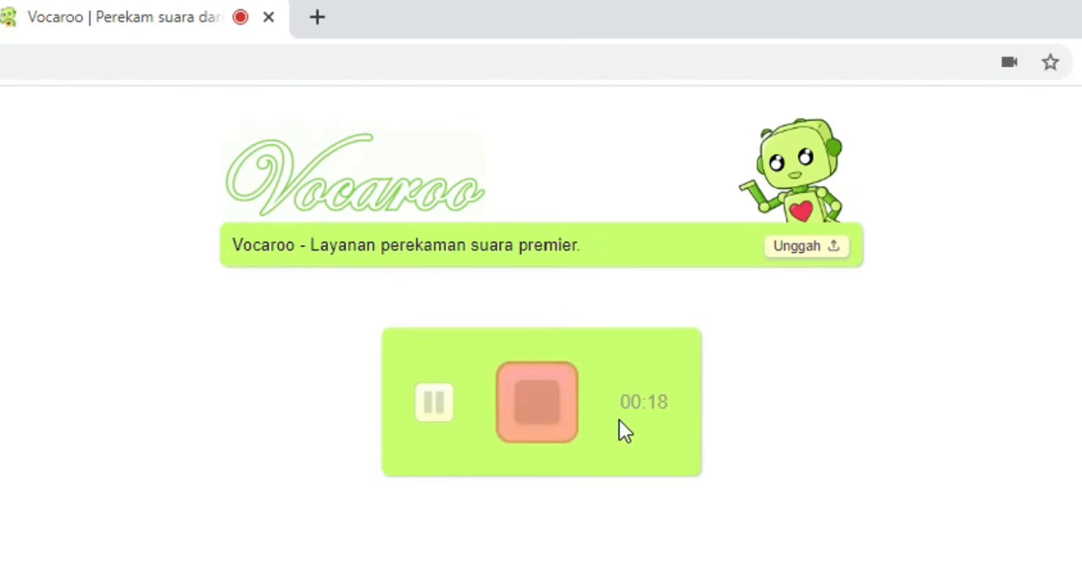
{"action": "left_click", "coordinate": [434, 405]}
{"action": "left_click", "coordinate": [435, 414]}
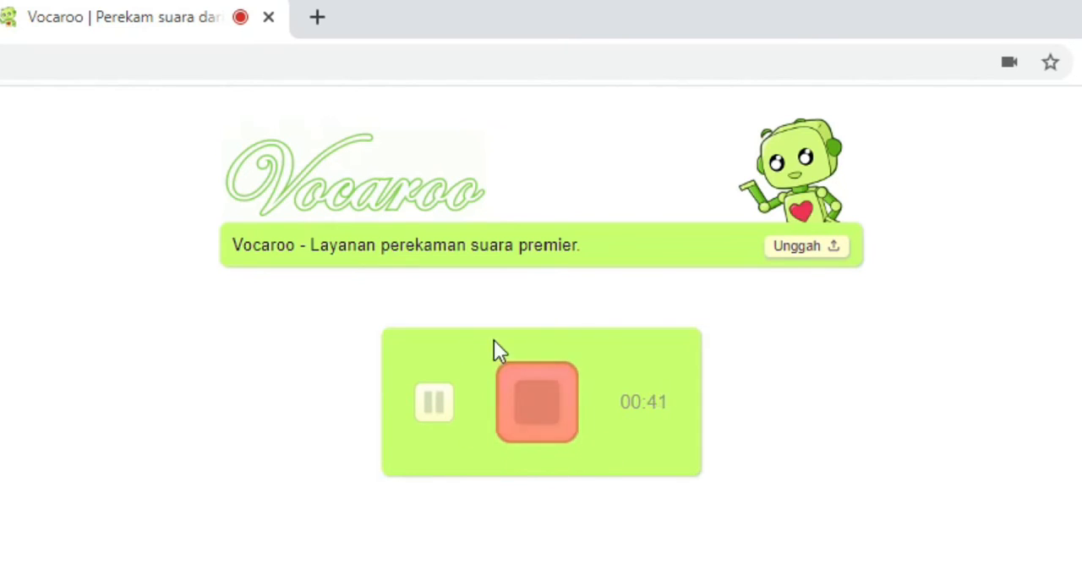
{"action": "left_click", "coordinate": [556, 422]}
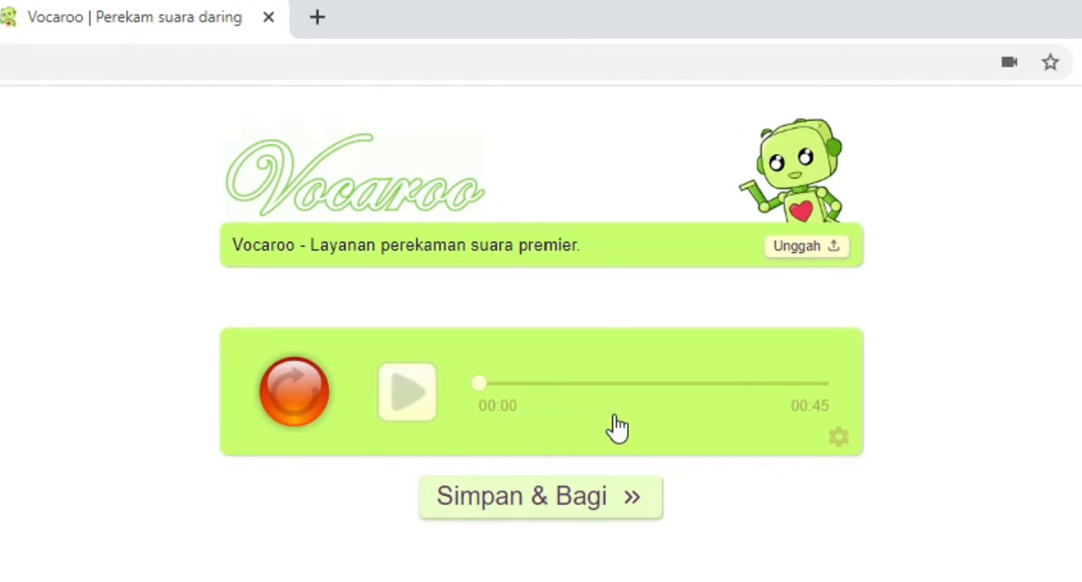
Save the Vocaroo recording, copy its share link and paste it as the third section's description in Google Forms
{"action": "left_click", "coordinate": [555, 509]}
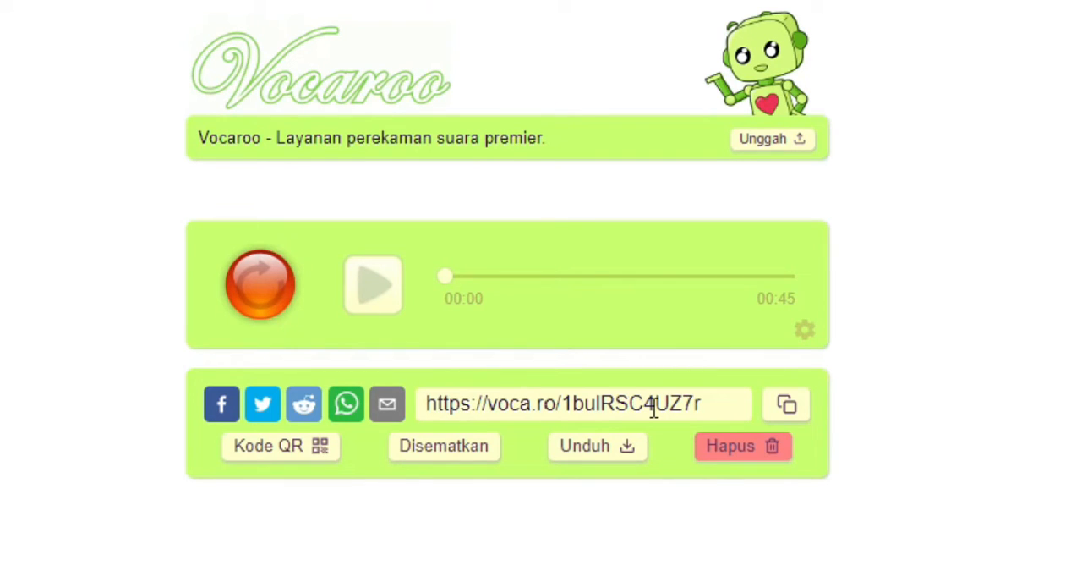
{"action": "left_click", "coordinate": [793, 406]}
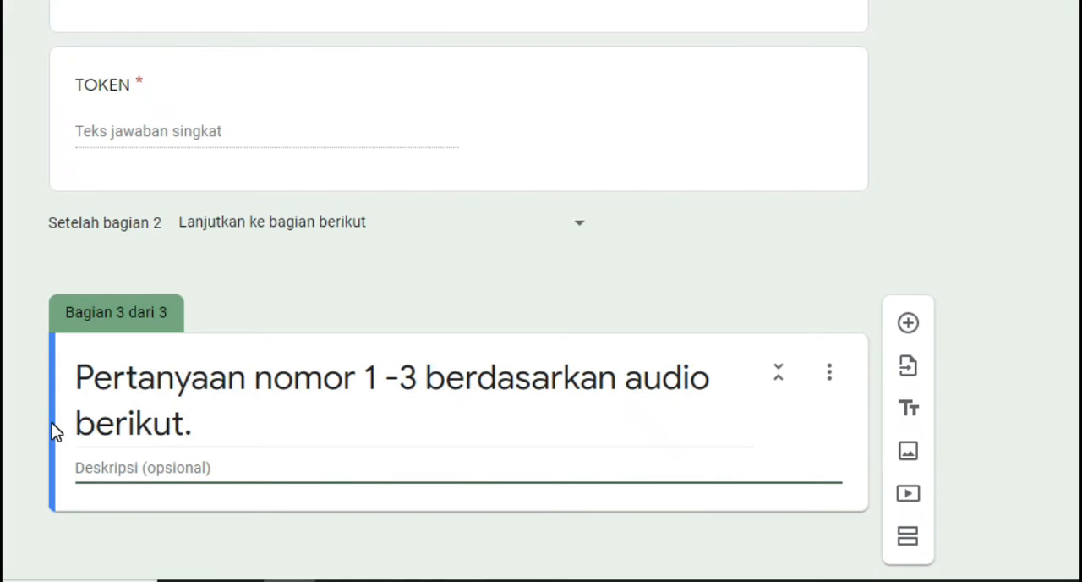
{"action": "right_click", "coordinate": [109, 471]}
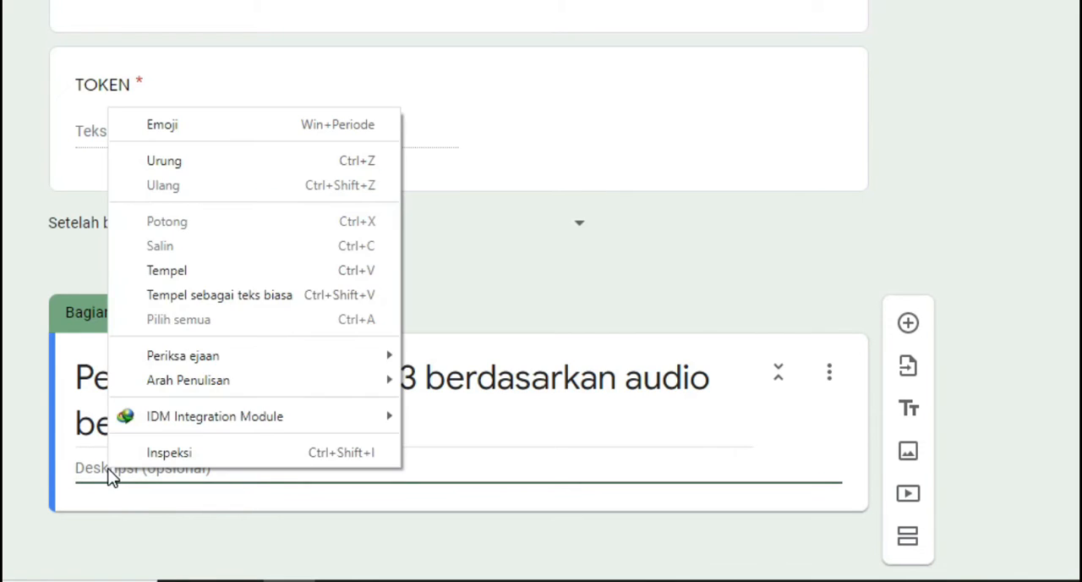
{"action": "left_click", "coordinate": [175, 273]}
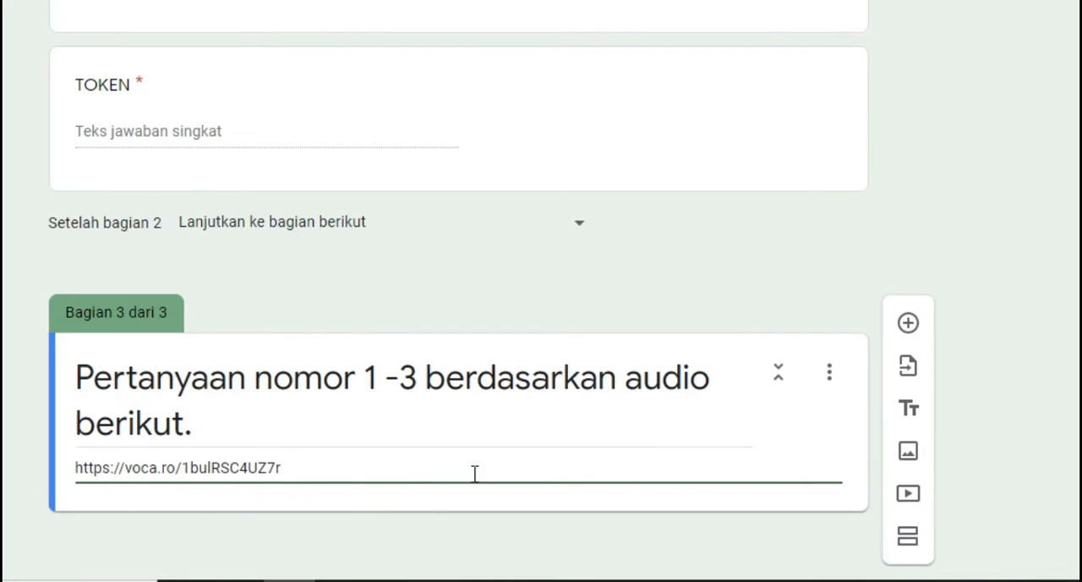
Add a multiple-choice (Pilihan ganda) question to the third section reading "Ada berapa buku yang disebutkan?"
{"action": "left_click", "coordinate": [909, 325]}
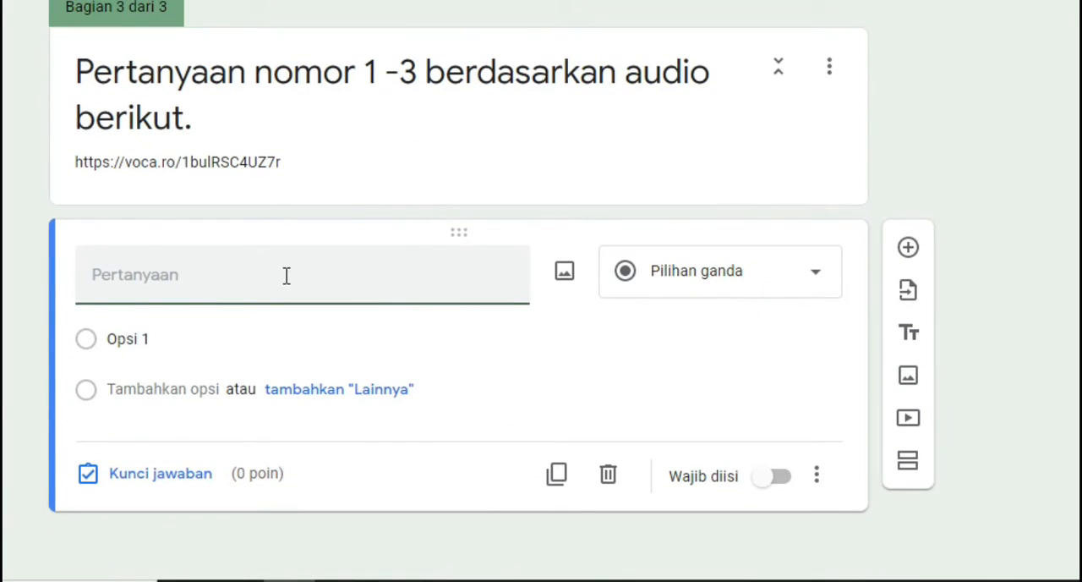
{"action": "type", "text": "Ada berapa "}
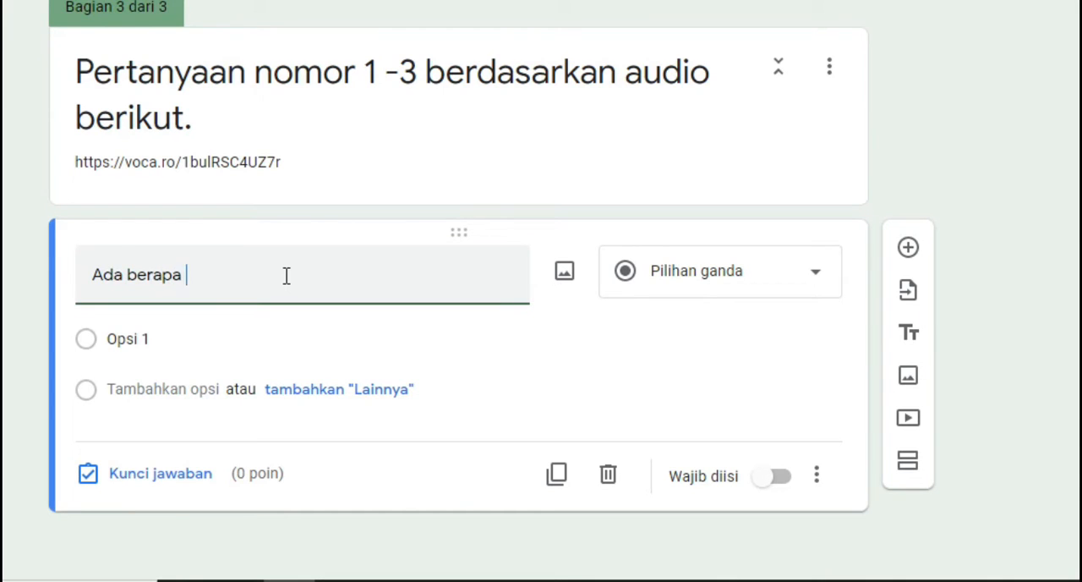
{"action": "type", "text": "buku yang disebutkan?"}
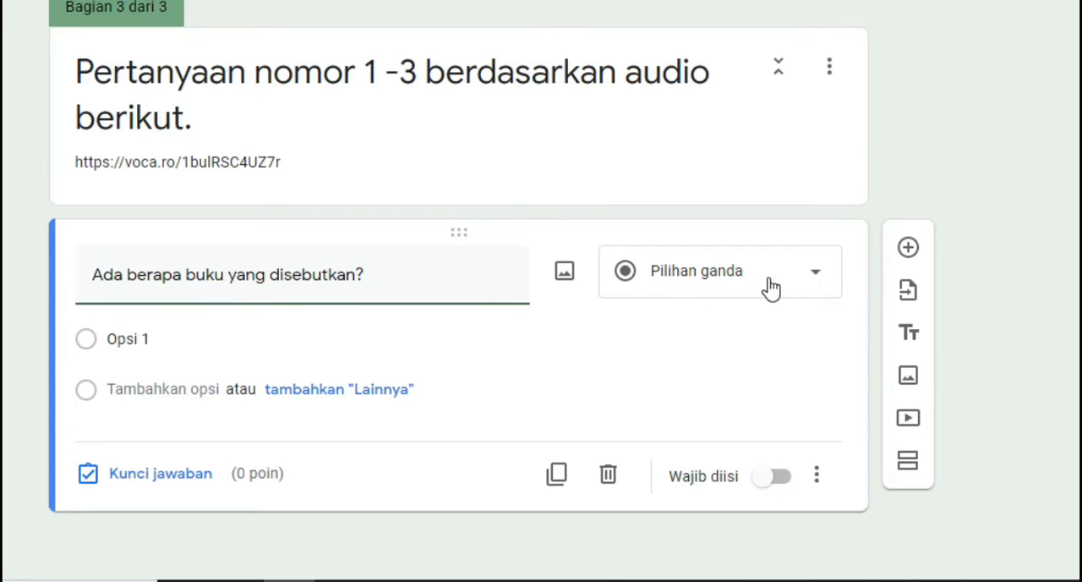
Enter 1, 2, 3 and 4 as the answer options of the "Ada berapa buku yang disebutkan?" question
{"action": "left_click", "coordinate": [158, 341]}
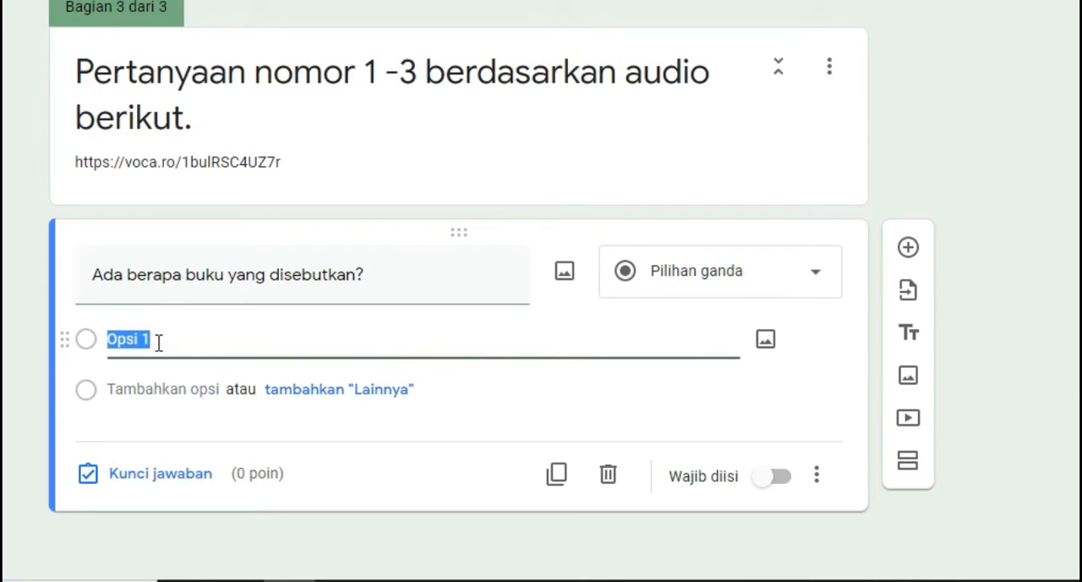
{"action": "type", "text": "1"}
{"action": "left_click", "coordinate": [165, 393]}
{"action": "type", "text": "2"}
{"action": "left_click", "coordinate": [167, 439]}
{"action": "type", "text": "3"}
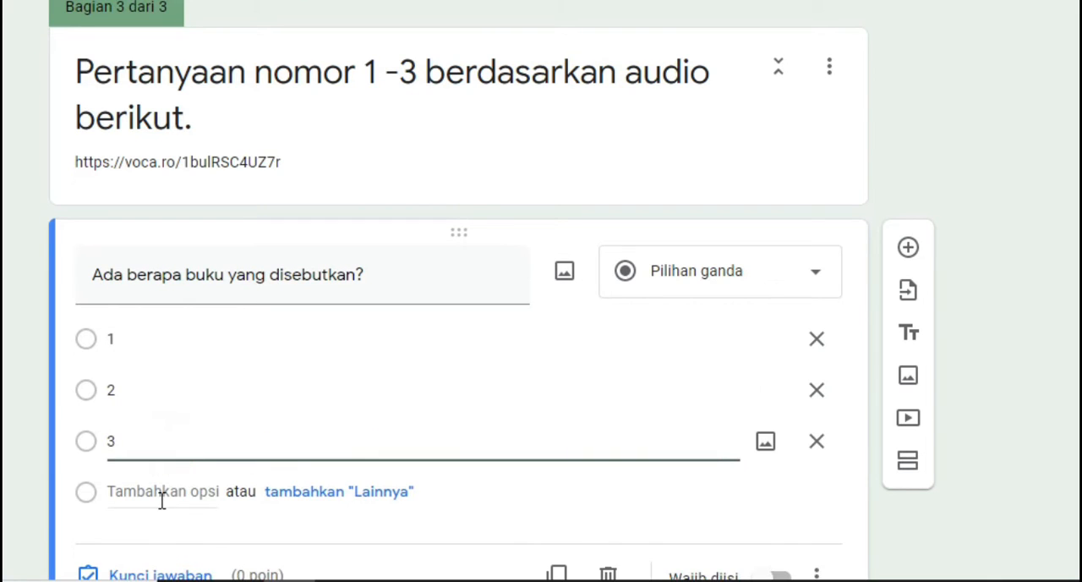
{"action": "left_click", "coordinate": [161, 495]}
{"action": "type", "text": "4"}
{"action": "scroll", "coordinate": [15, 335], "scroll_direction": "down", "scroll_amount": 2}
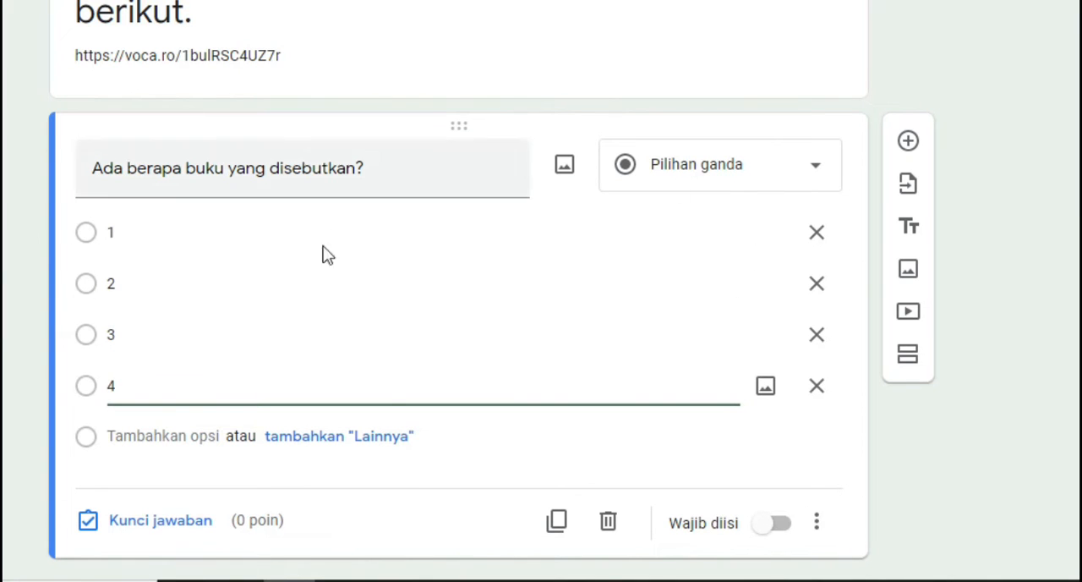
Set the book-count question's answer key to 2 with 20 points and make the question required
{"action": "left_click", "coordinate": [186, 521]}
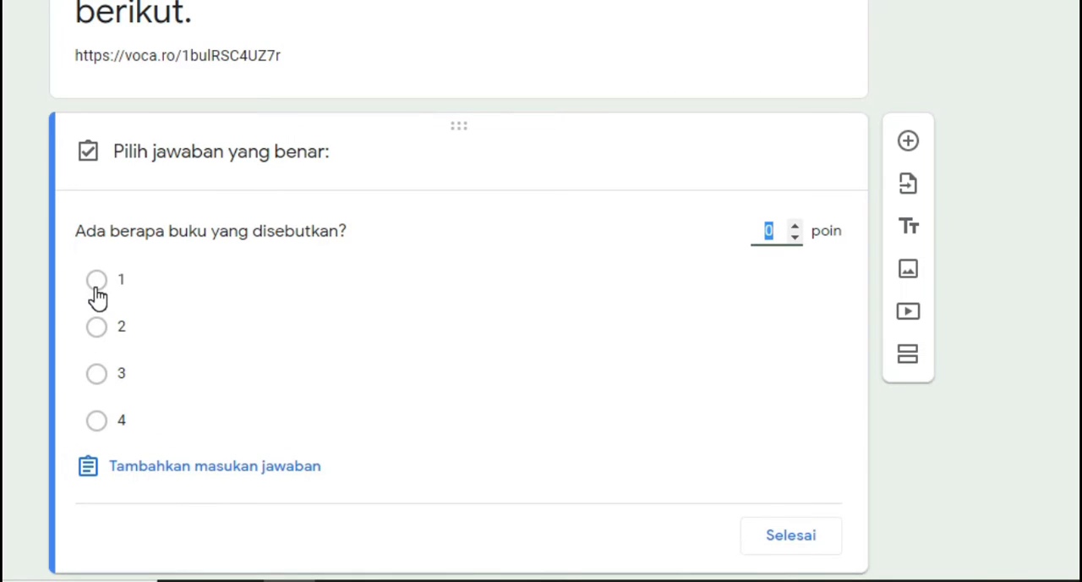
{"action": "left_click", "coordinate": [98, 328]}
{"action": "left_click", "coordinate": [775, 231]}
{"action": "double_click", "coordinate": [775, 230]}
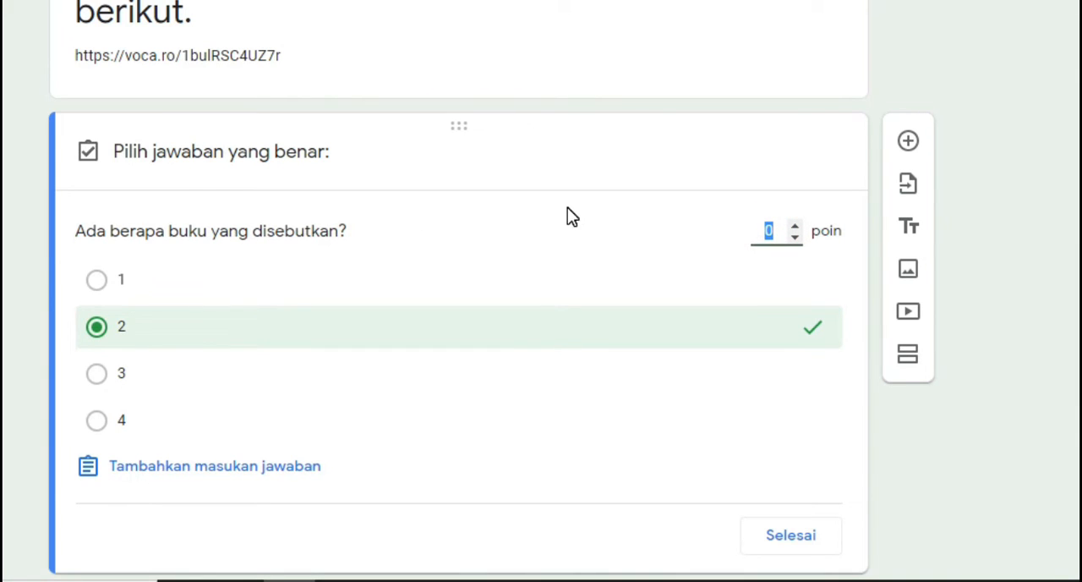
{"action": "type", "text": "20"}
{"action": "left_click", "coordinate": [791, 538]}
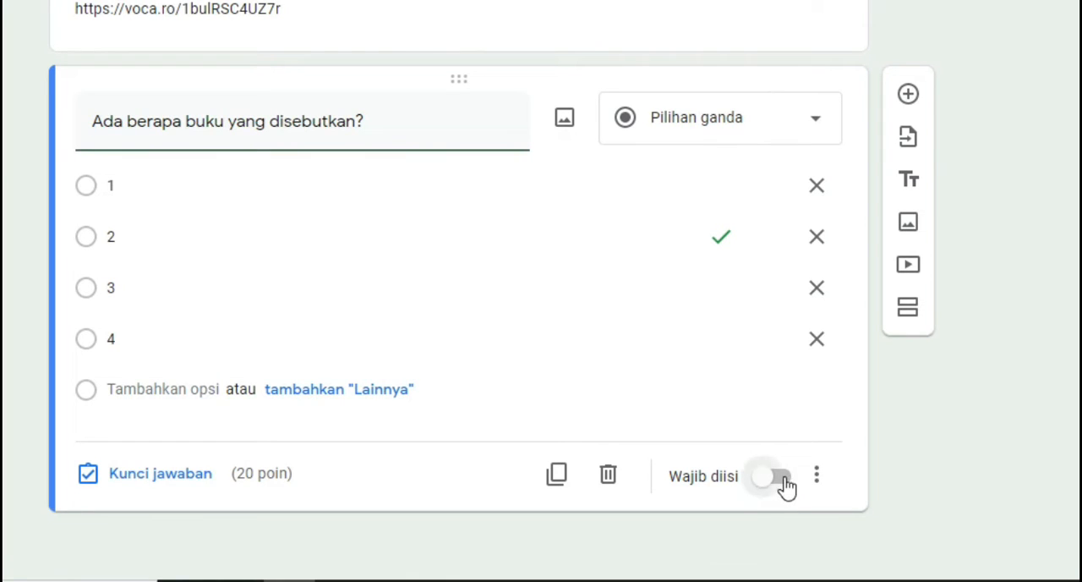
{"action": "left_click", "coordinate": [782, 479]}
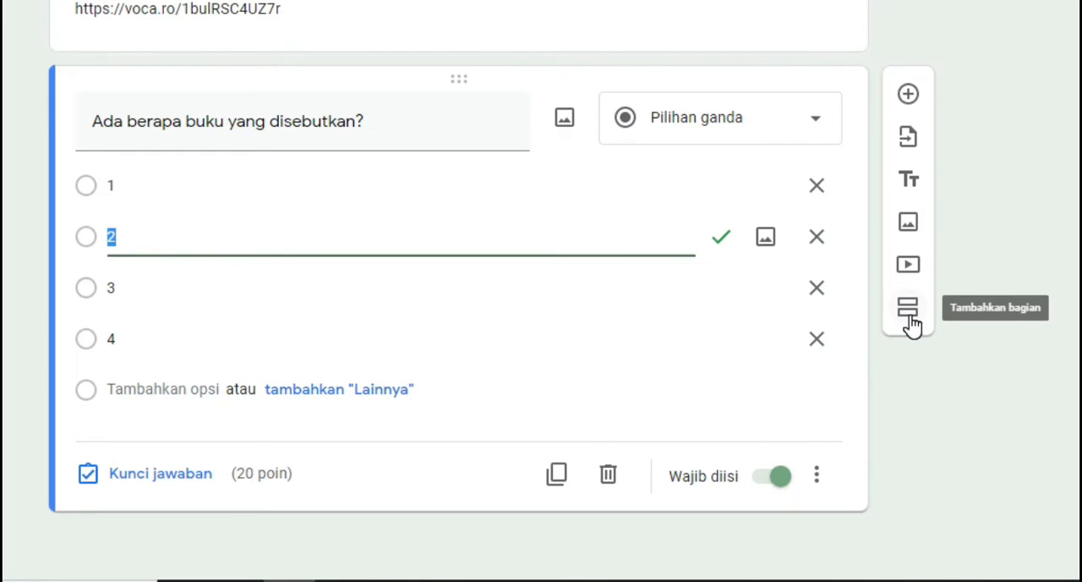
Duplicate the third section, "Pertanyaan nomor 1 -3 berdasarkan audio berikut.", together with its question
{"action": "scroll", "coordinate": [912, 325], "scroll_direction": "up", "scroll_amount": 3}
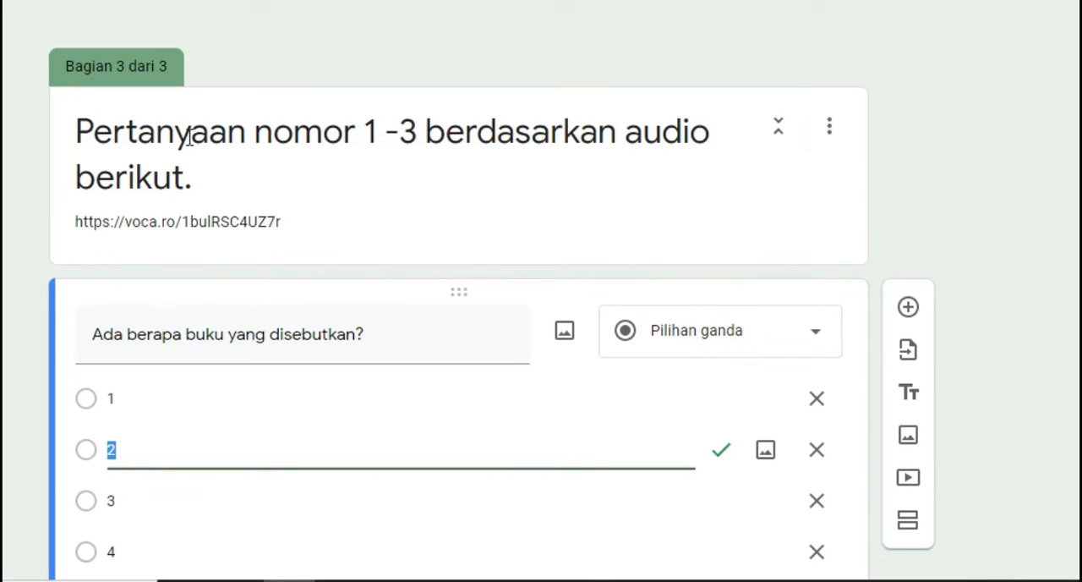
{"action": "left_click", "coordinate": [828, 134]}
{"action": "left_click", "coordinate": [830, 160]}
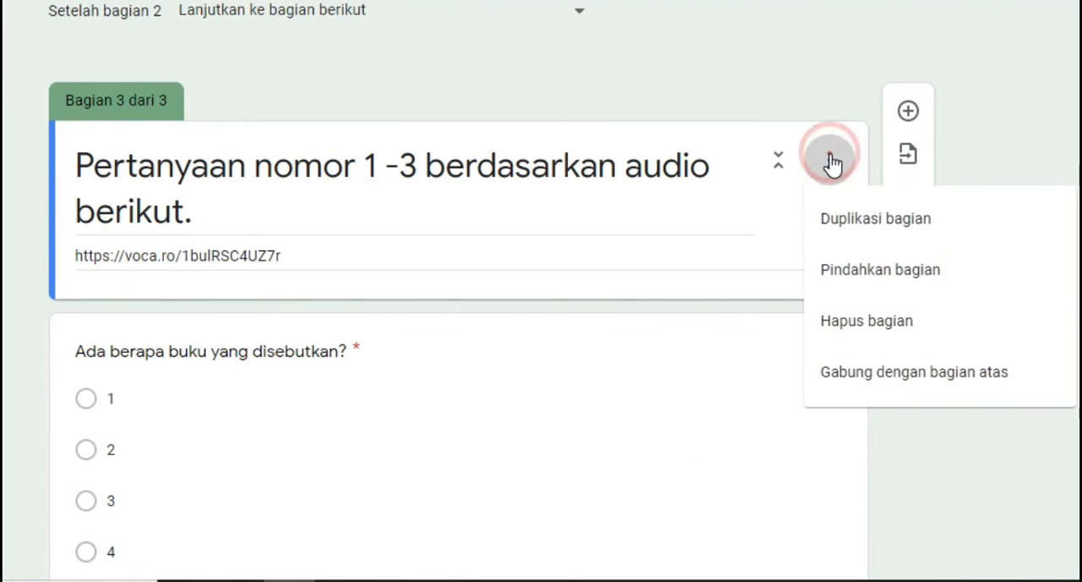
{"action": "left_click", "coordinate": [856, 226]}
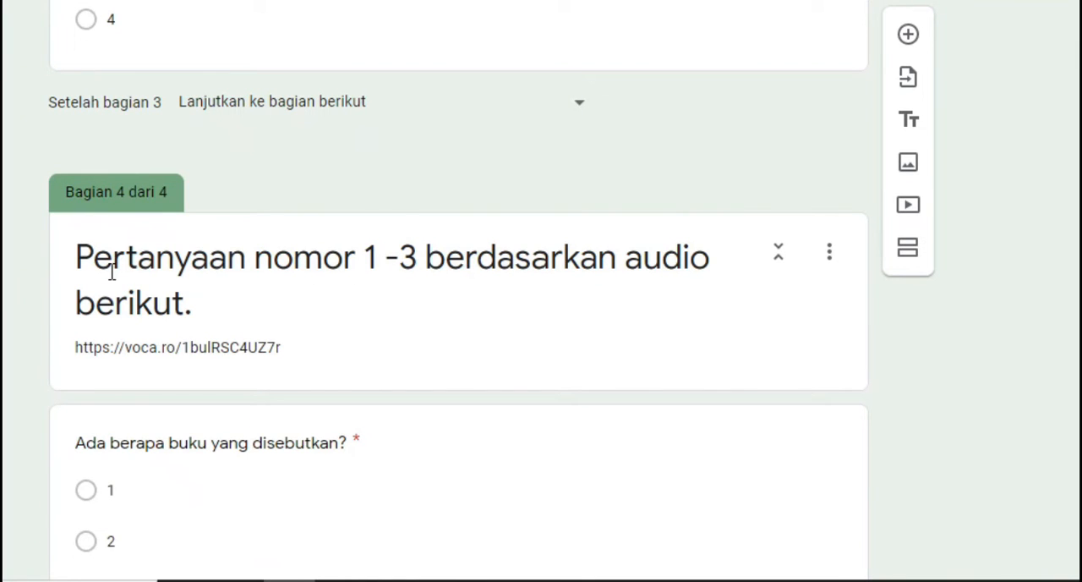
{"action": "left_click", "coordinate": [640, 279]}
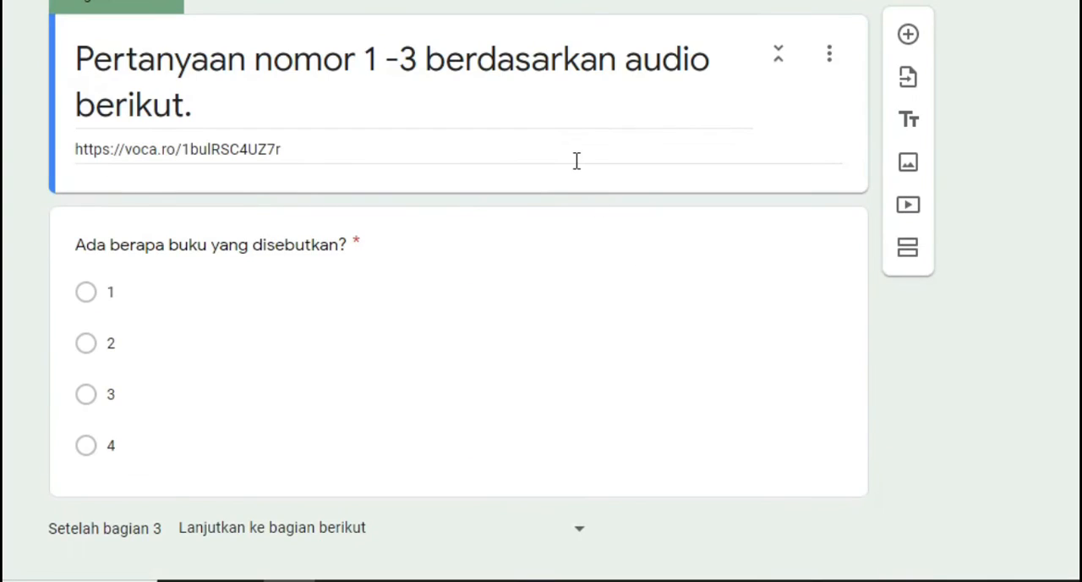
Replace the question text in the duplicated fourth section with "Siapa yang sedang berbicara?"
{"action": "scroll", "coordinate": [576, 161], "scroll_direction": "down", "scroll_amount": 6}
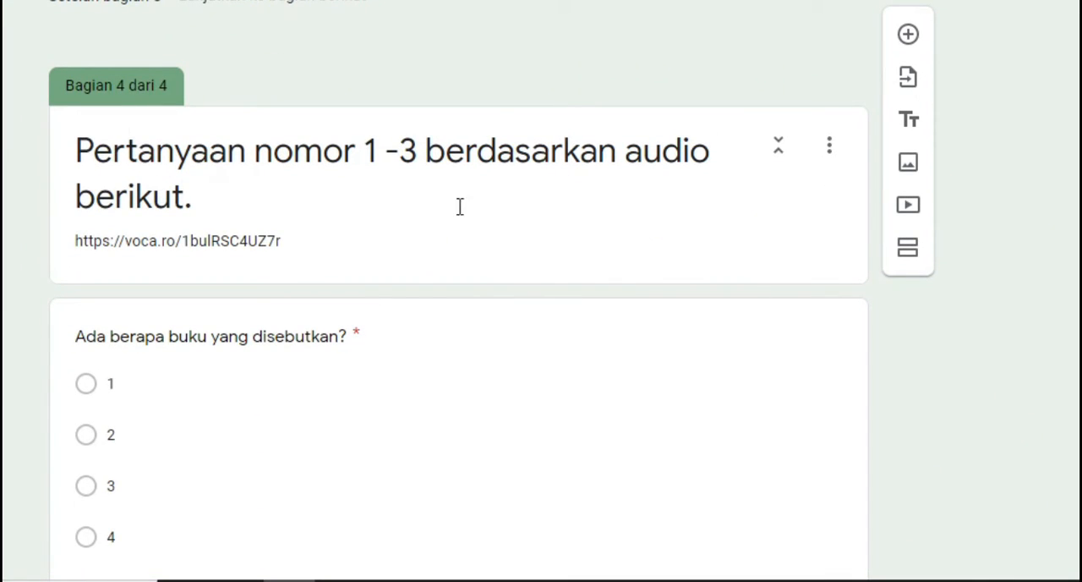
{"action": "scroll", "coordinate": [608, 179], "scroll_direction": "down", "scroll_amount": 1}
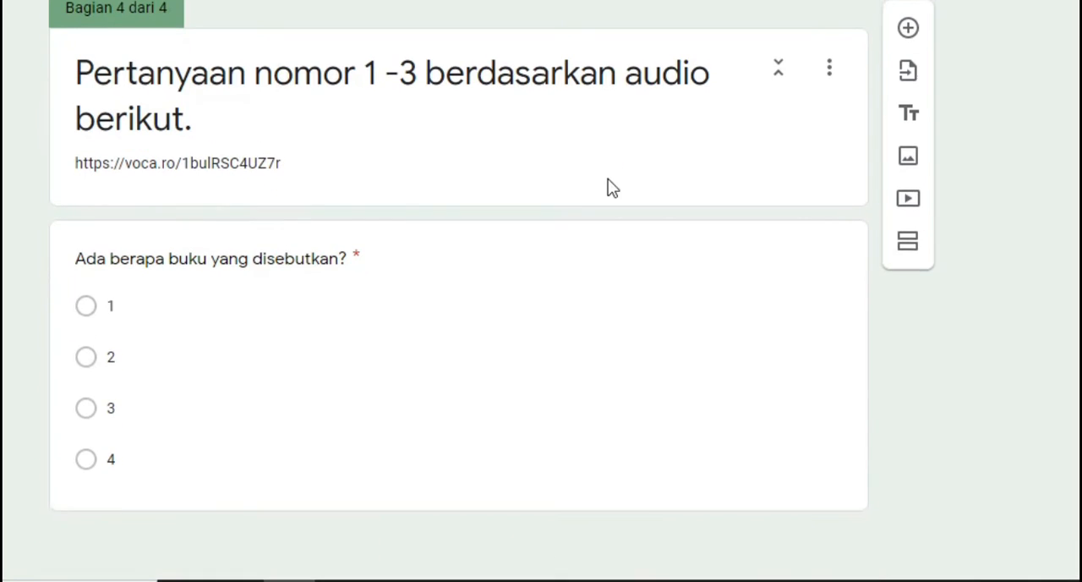
{"action": "left_click", "coordinate": [136, 258]}
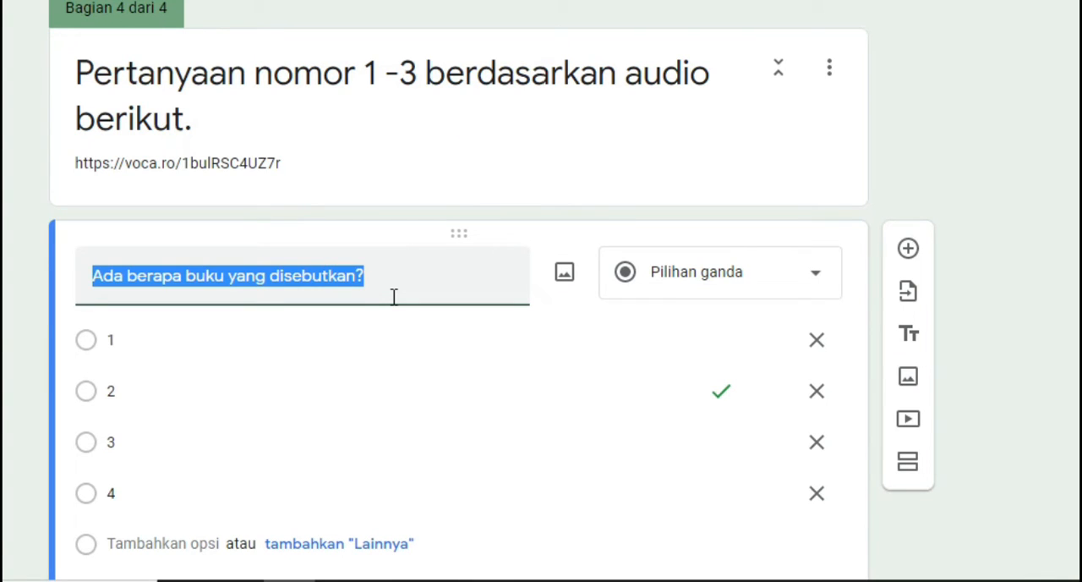
{"action": "type", "text": "Siapa yang seda"}
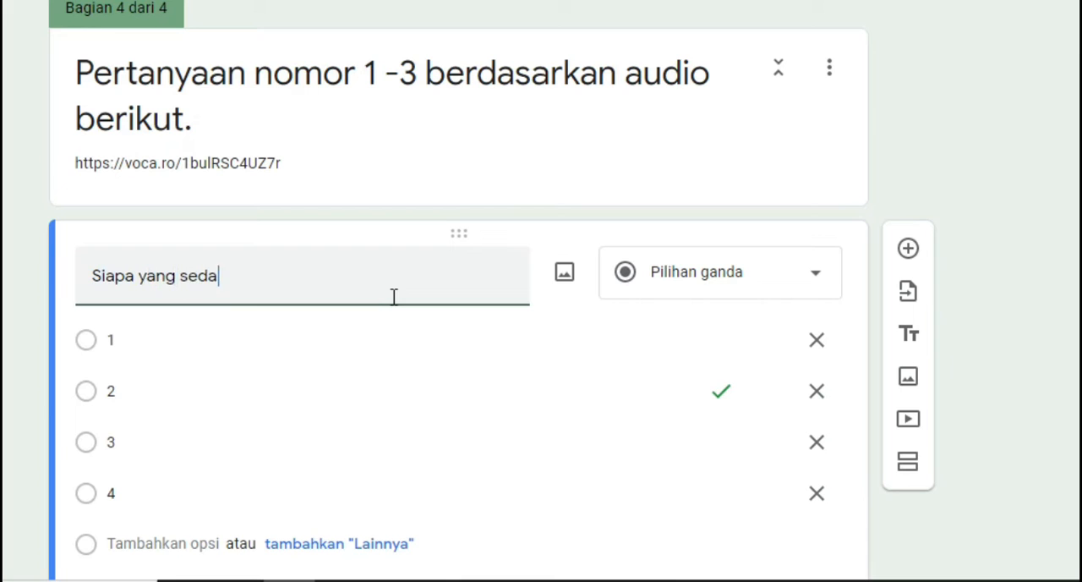
{"action": "type", "text": "ng berbicara?"}
Replace the four answer options of the "Siapa yang sedang berbicara?" question with four different first names
{"action": "left_click", "coordinate": [203, 341]}
{"action": "type", "text": "adi"}
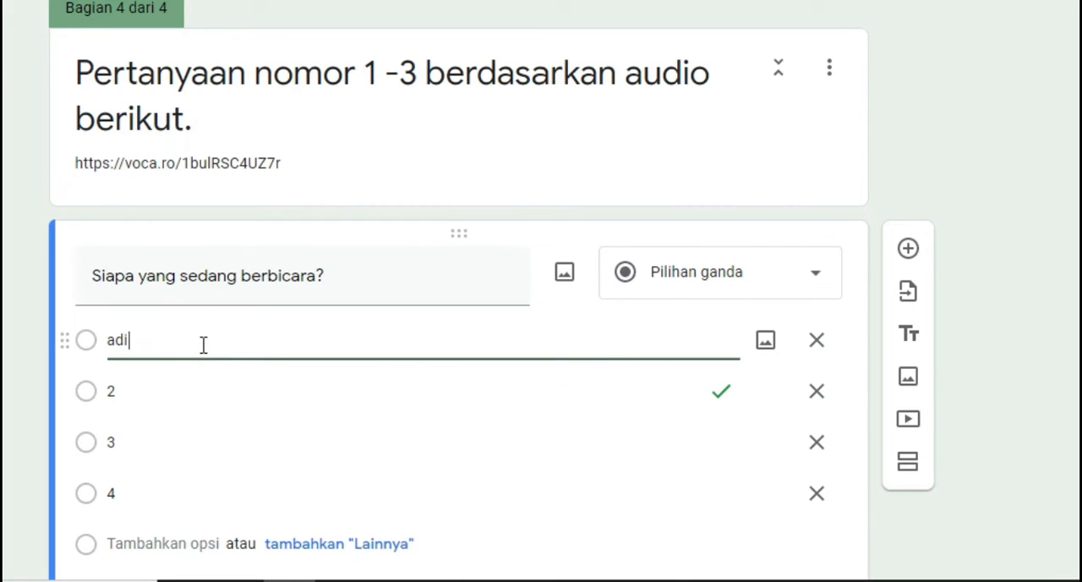
{"action": "left_click", "coordinate": [174, 392]}
{"action": "type", "text": "anto"}
{"action": "left_click", "coordinate": [164, 440]}
{"action": "type", "text": "ani"}
{"action": "left_click", "coordinate": [155, 495]}
{"action": "type", "text": "ana"}
Make the first option the only correct answer in the answer key of the "Siapa yang sedang berbicara?" question
{"action": "scroll", "coordinate": [24, 305], "scroll_direction": "down", "scroll_amount": 3}
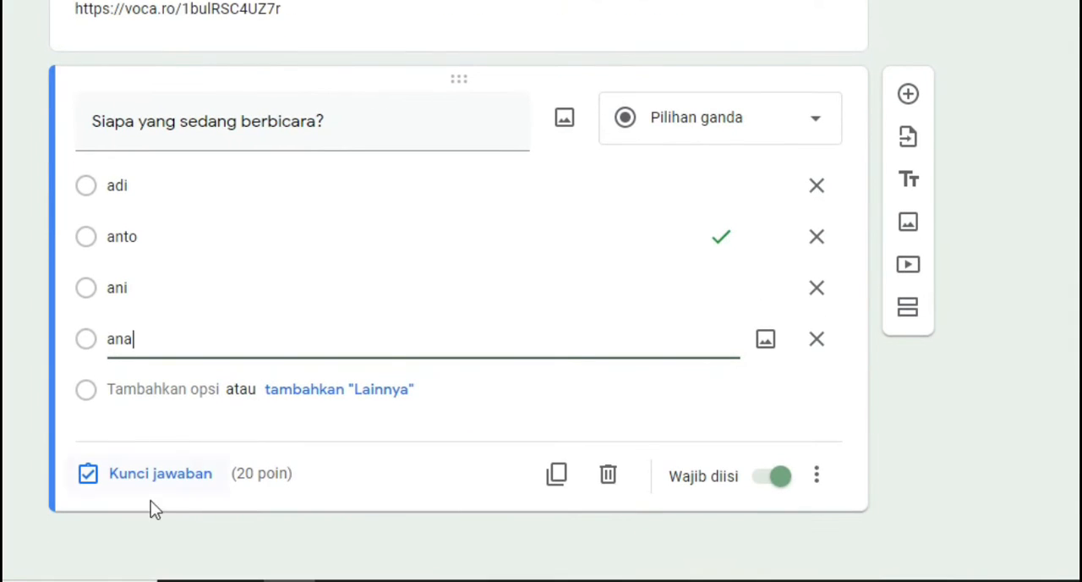
{"action": "left_click", "coordinate": [159, 482]}
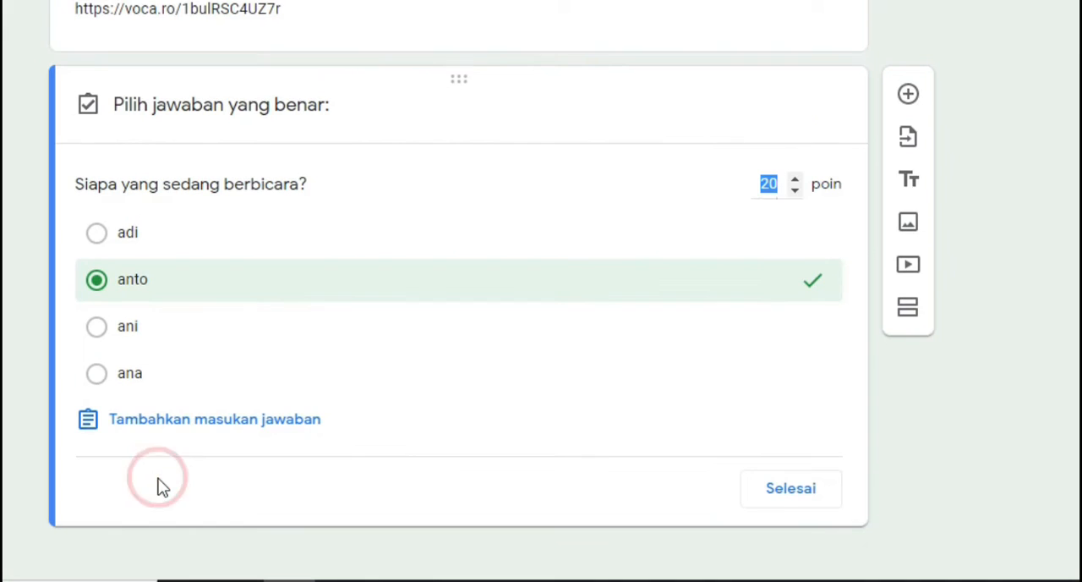
{"action": "left_click", "coordinate": [122, 237]}
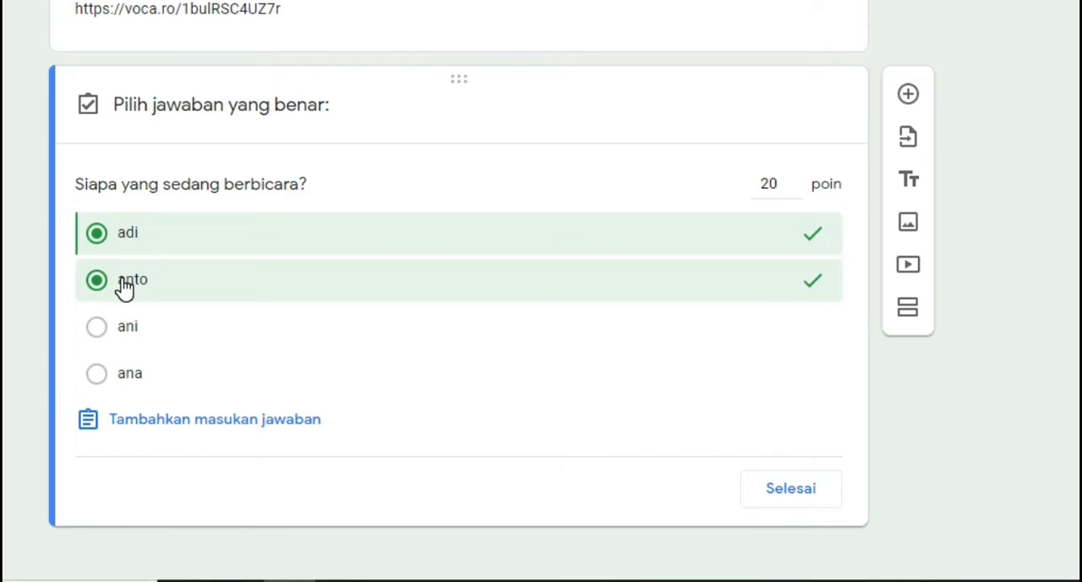
{"action": "left_click", "coordinate": [127, 288]}
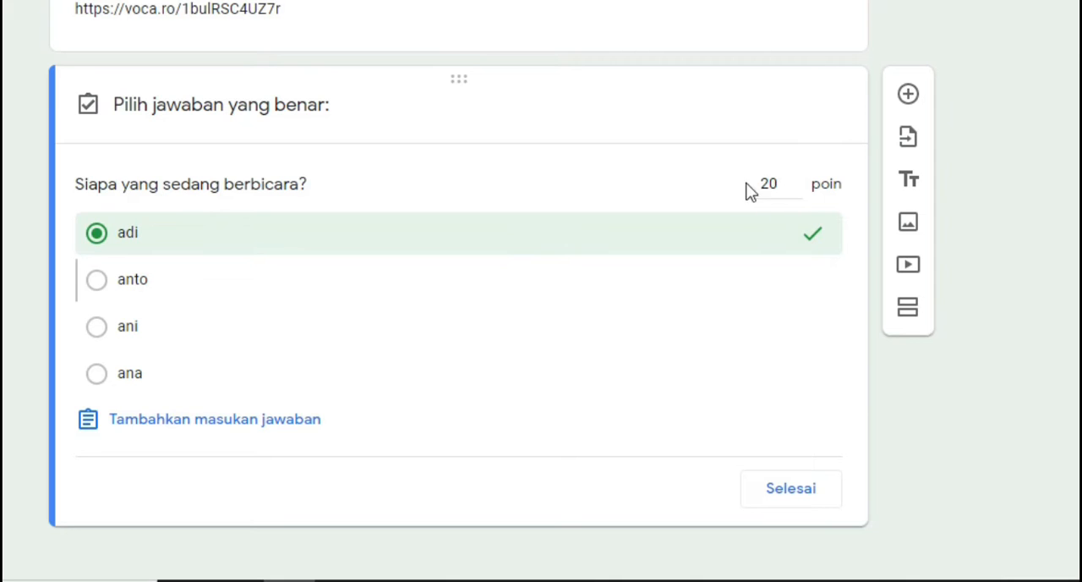
{"action": "left_click", "coordinate": [803, 499]}
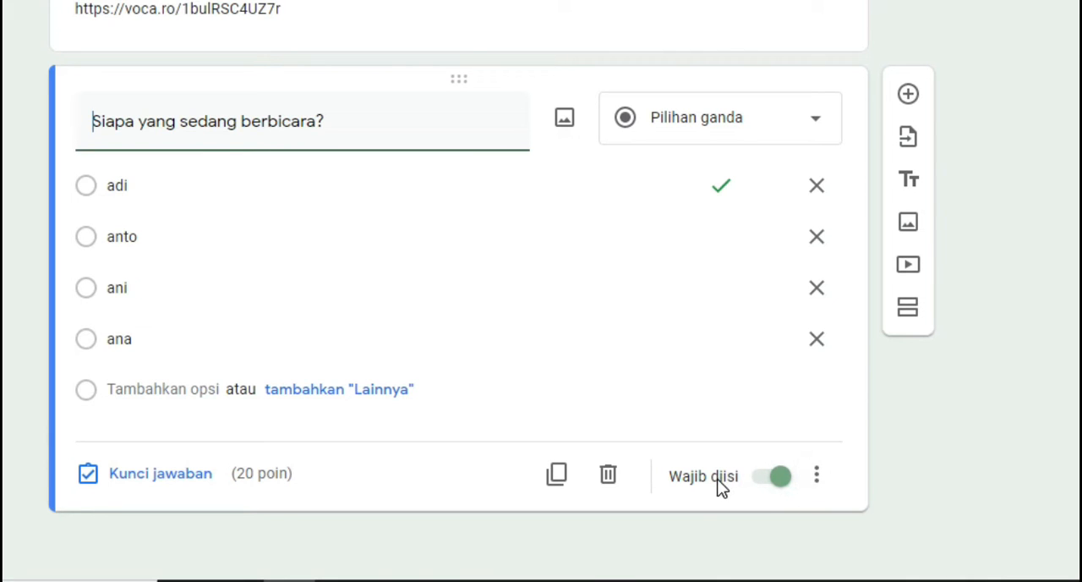
Add a fifth section after the "Siapa yang sedang berbicara?" question and title it "Perhatikan gambar berikut"
{"action": "scroll", "coordinate": [489, 389], "scroll_direction": "up", "scroll_amount": 5}
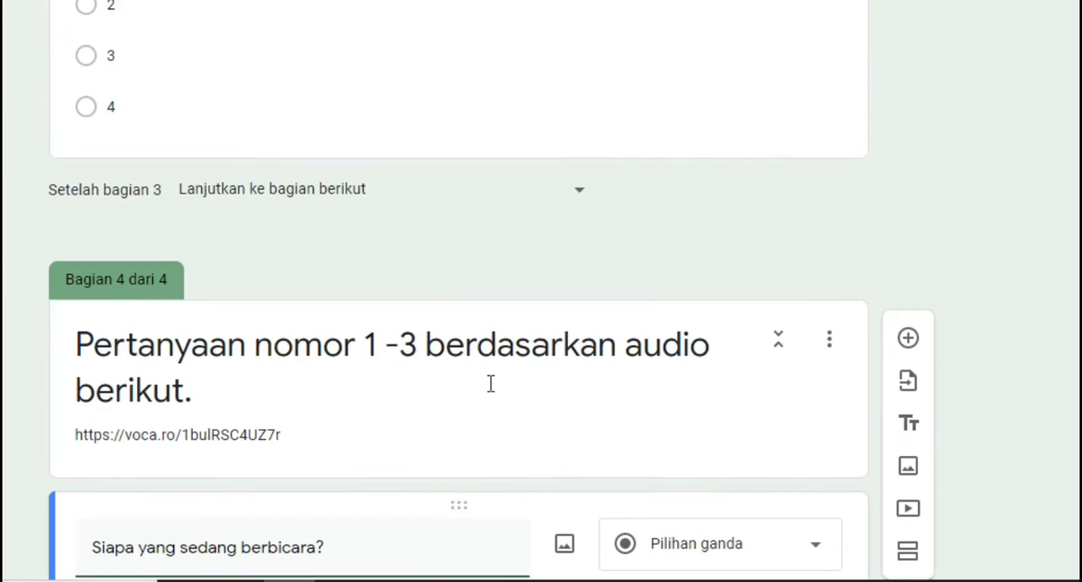
{"action": "scroll", "coordinate": [490, 381], "scroll_direction": "down", "scroll_amount": 2}
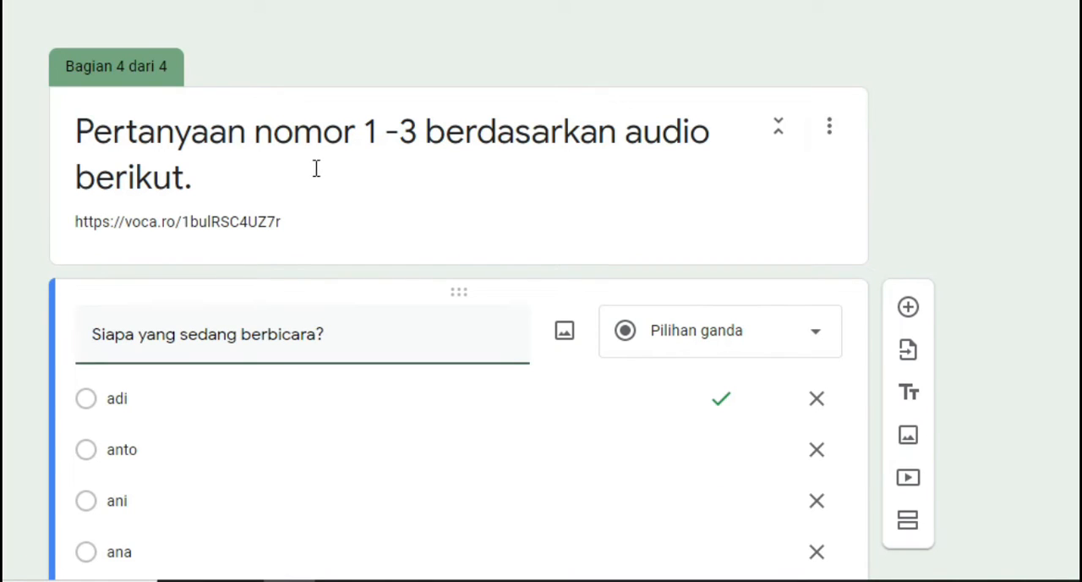
{"action": "scroll", "coordinate": [964, 154], "scroll_direction": "down", "scroll_amount": 1}
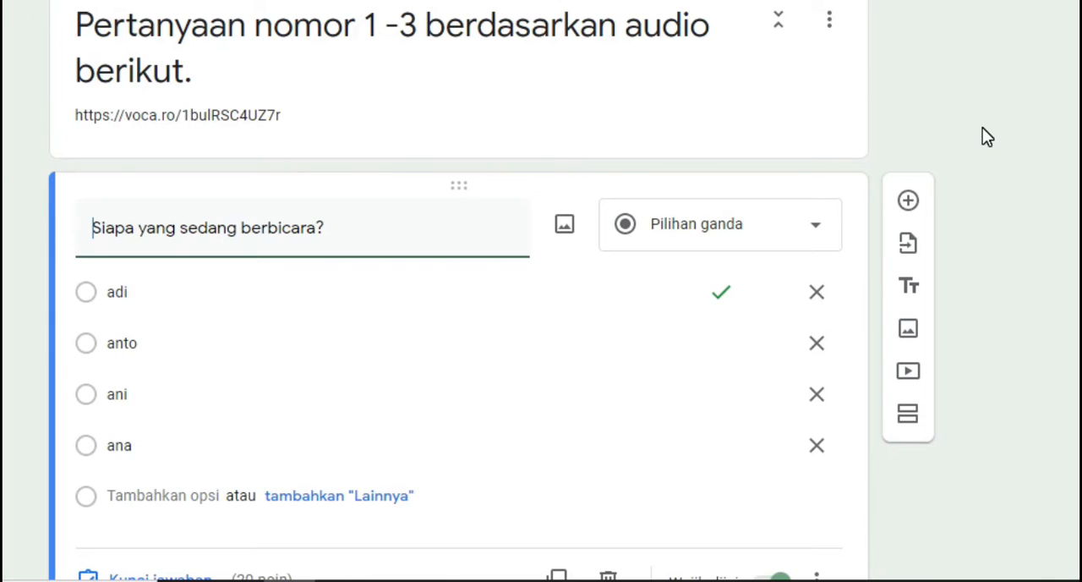
{"action": "scroll", "coordinate": [982, 127], "scroll_direction": "down", "scroll_amount": 1}
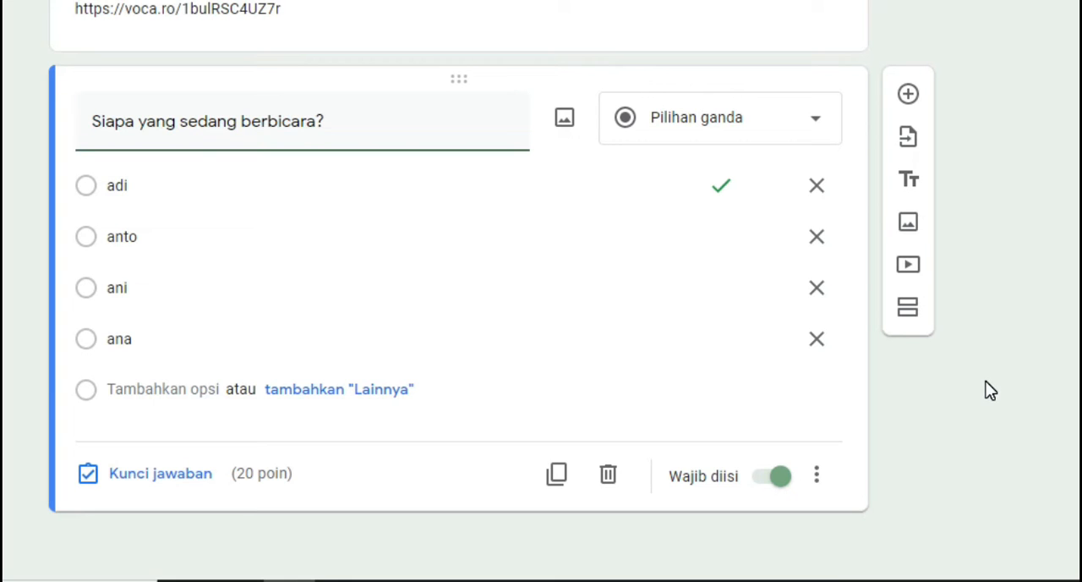
{"action": "left_click", "coordinate": [910, 307]}
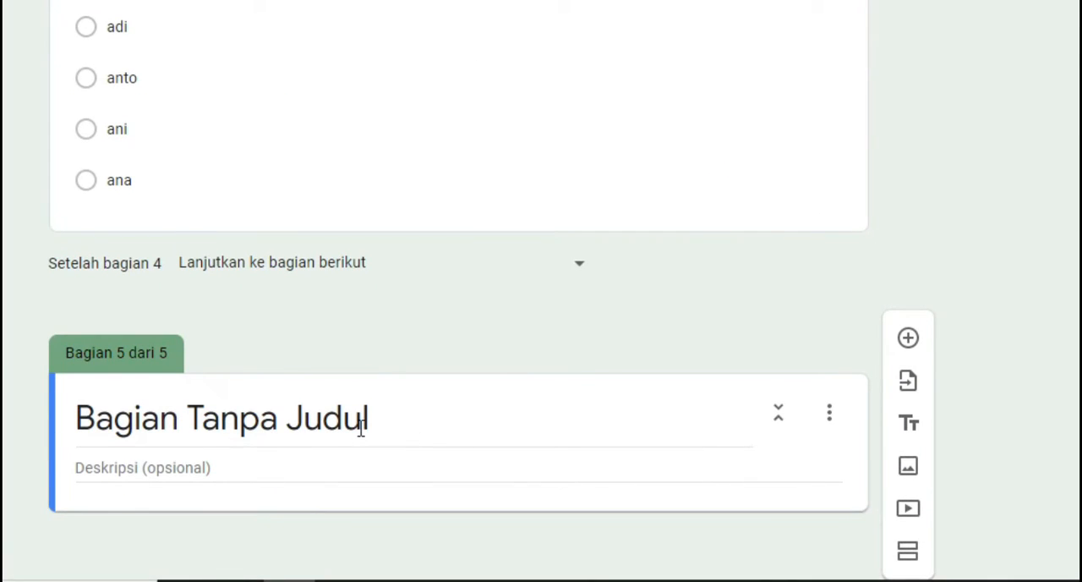
{"action": "left_click", "coordinate": [386, 409]}
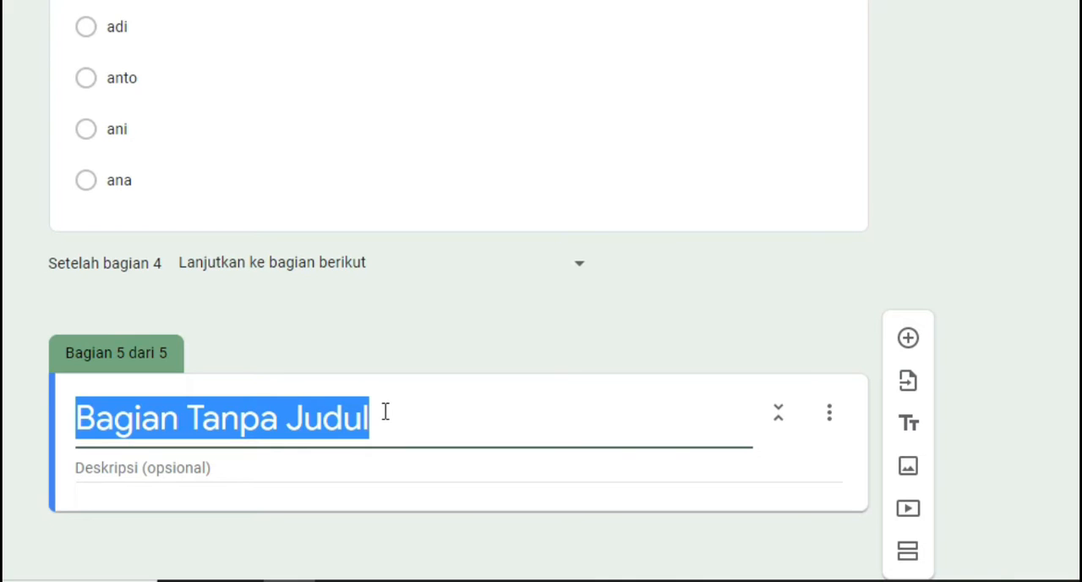
{"action": "type", "text": "Perhatikan g"}
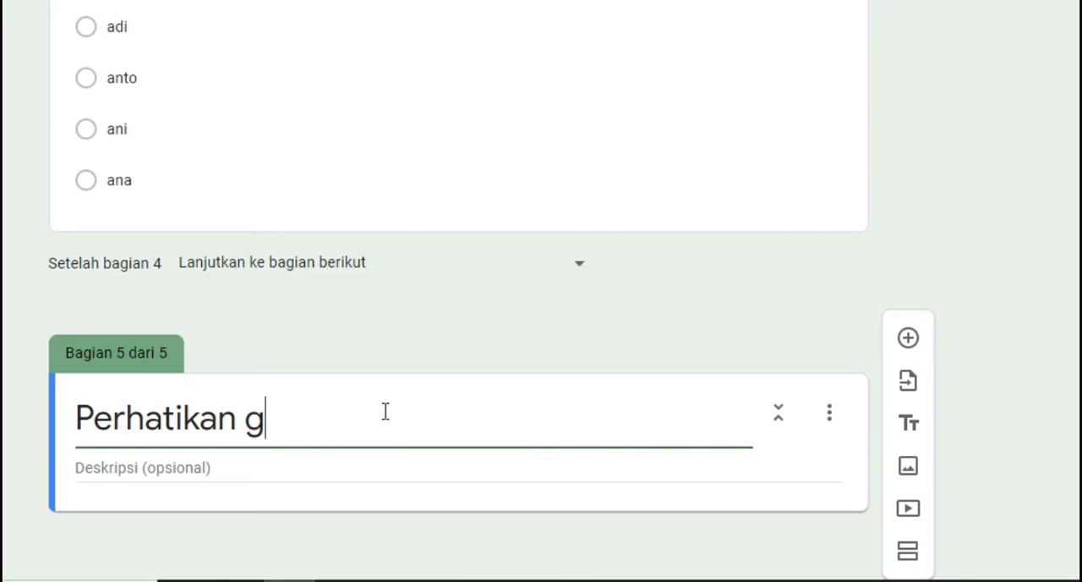
{"action": "type", "text": "ambar berikut"}
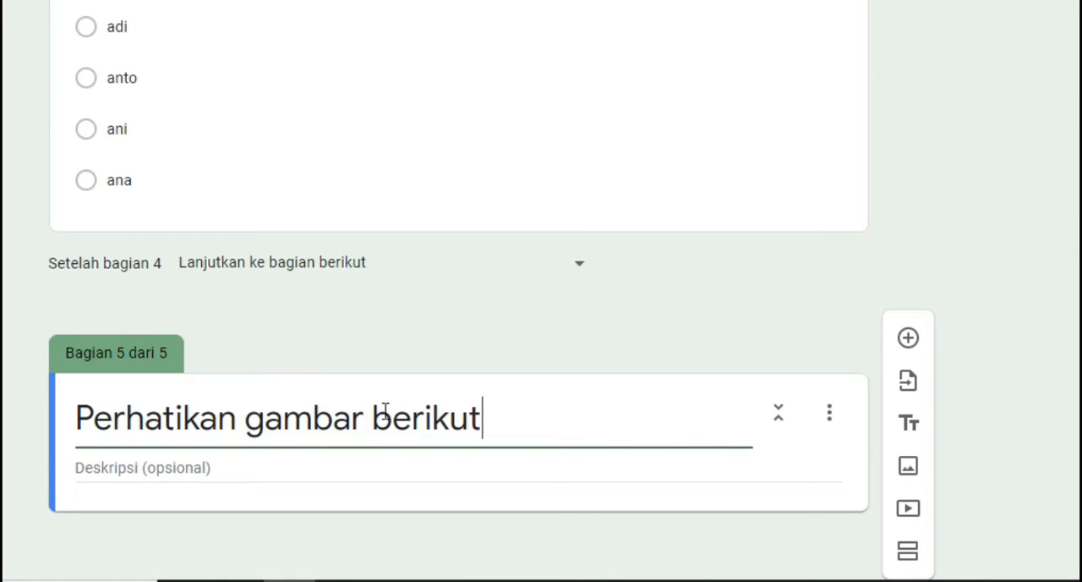
{"action": "left_click", "coordinate": [389, 467]}
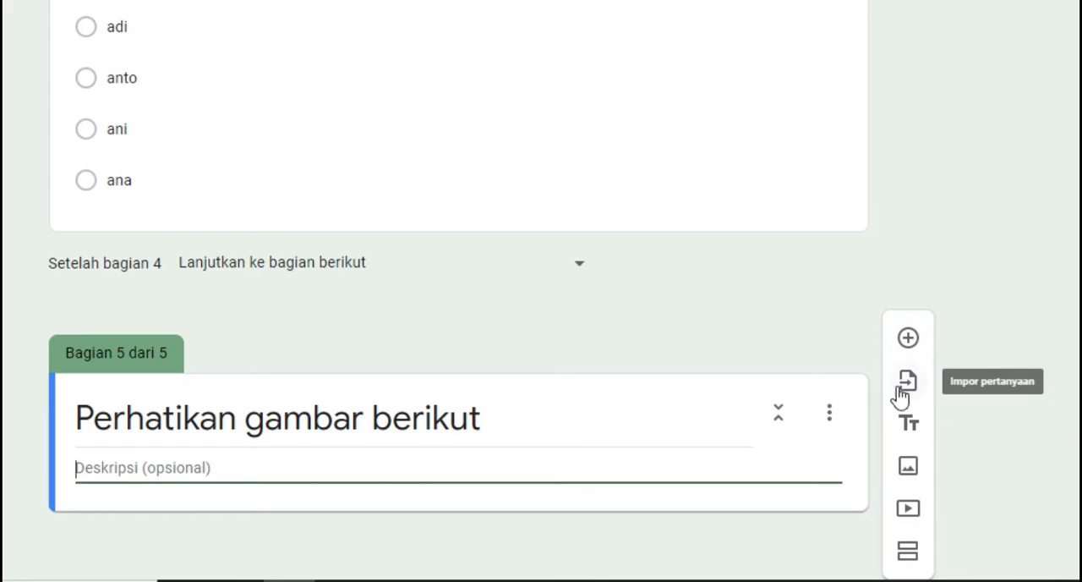
Insert the image 3d82f-JOKOWI-Setkab.go.id from the Pictures folder into the "Perhatikan gambar berikut" section
{"action": "left_click", "coordinate": [908, 467]}
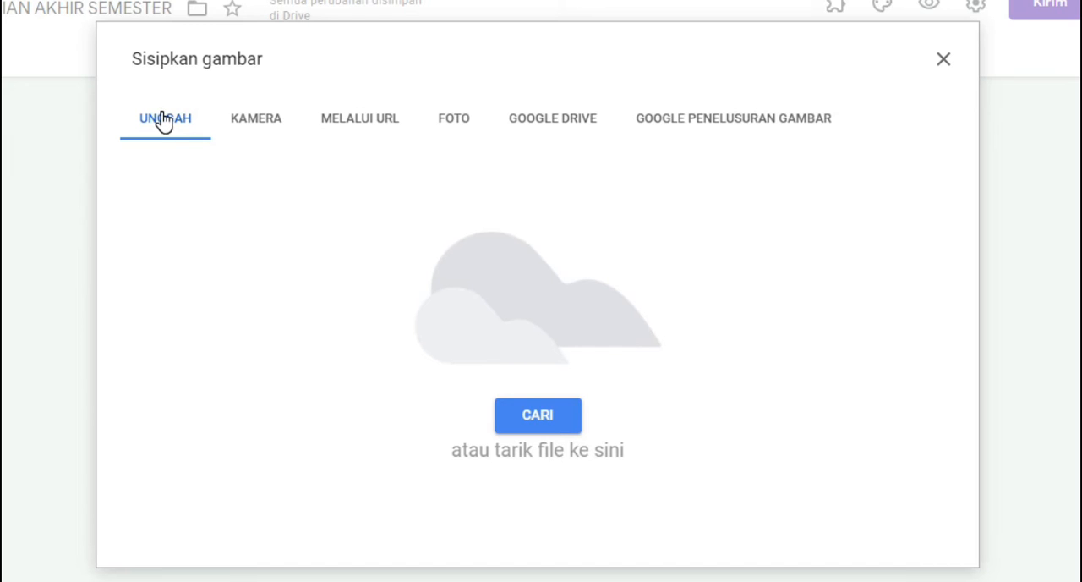
{"action": "left_click", "coordinate": [535, 423]}
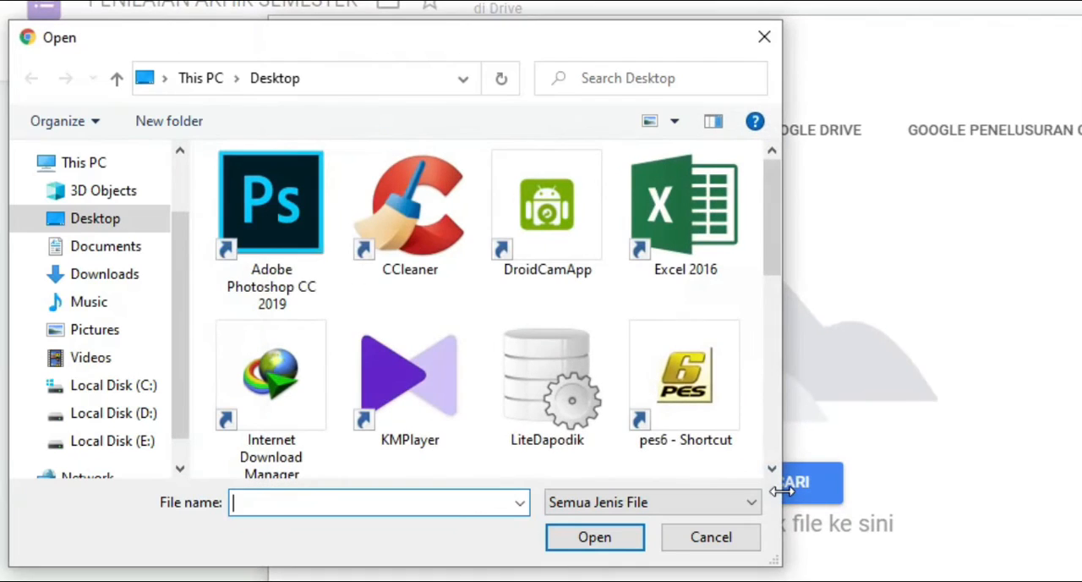
{"action": "left_click", "coordinate": [127, 327]}
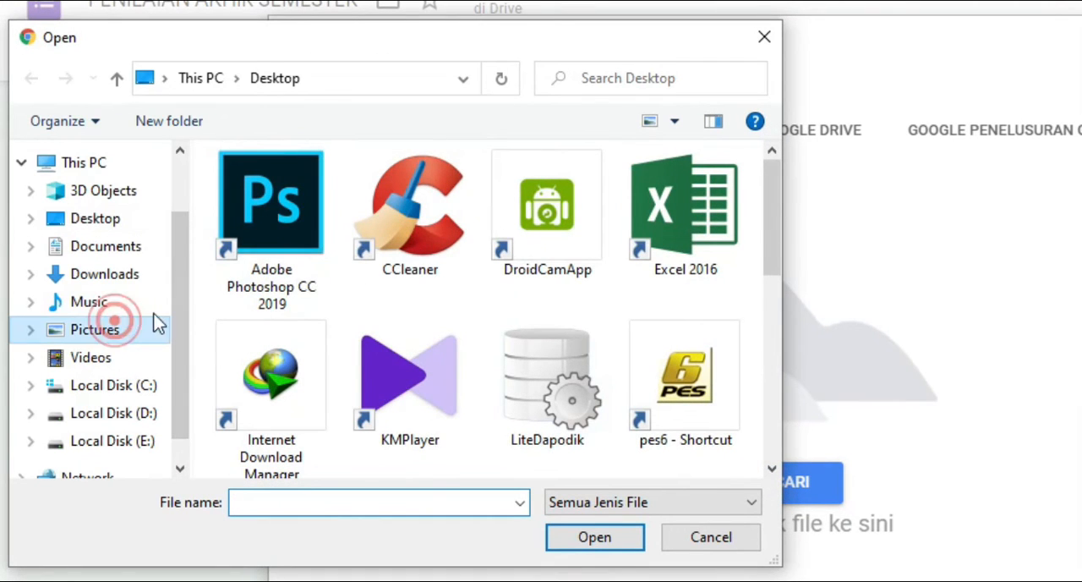
{"action": "scroll", "coordinate": [507, 307], "scroll_direction": "down", "scroll_amount": 3}
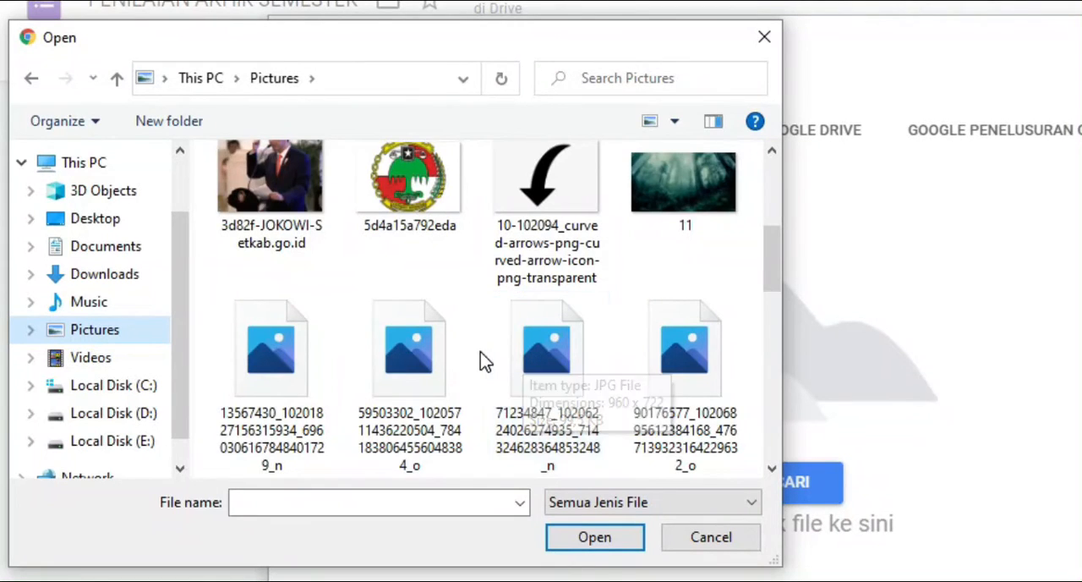
{"action": "scroll", "coordinate": [482, 359], "scroll_direction": "down", "scroll_amount": 2}
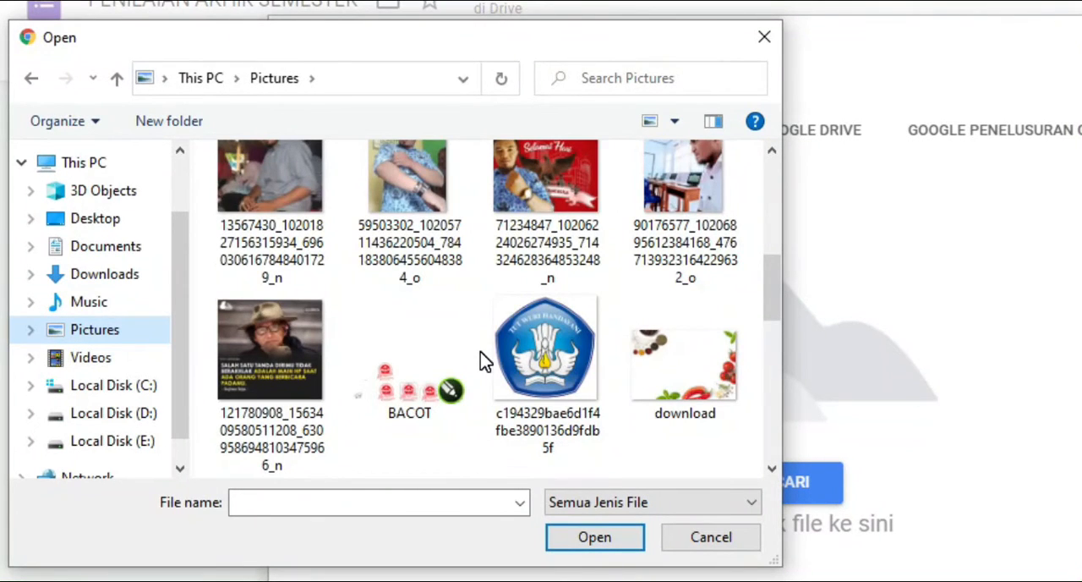
{"action": "scroll", "coordinate": [482, 359], "scroll_direction": "up", "scroll_amount": 2}
{"action": "scroll", "coordinate": [482, 359], "scroll_direction": "up", "scroll_amount": 2}
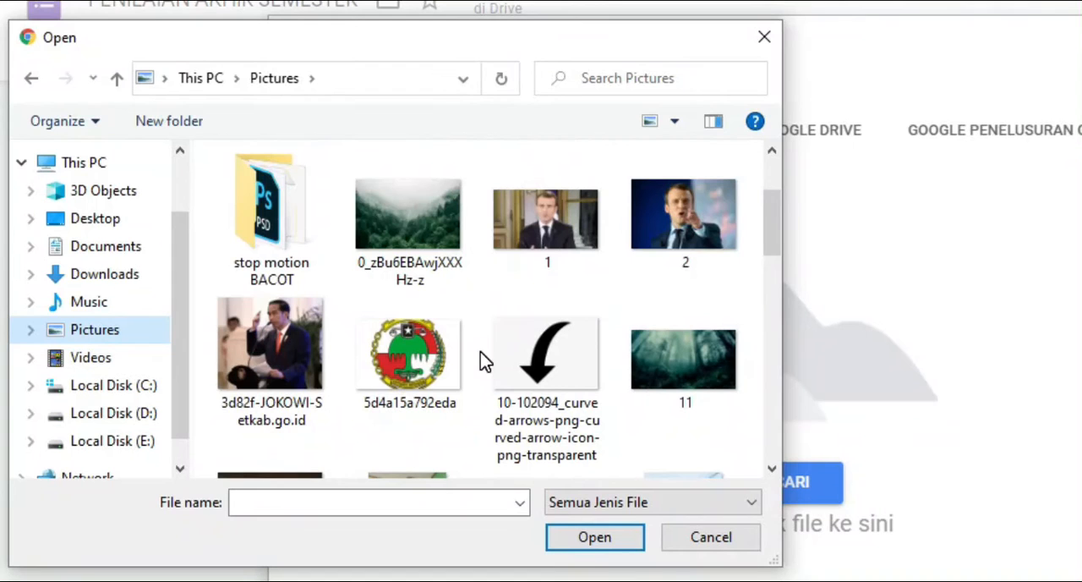
{"action": "left_click", "coordinate": [257, 347]}
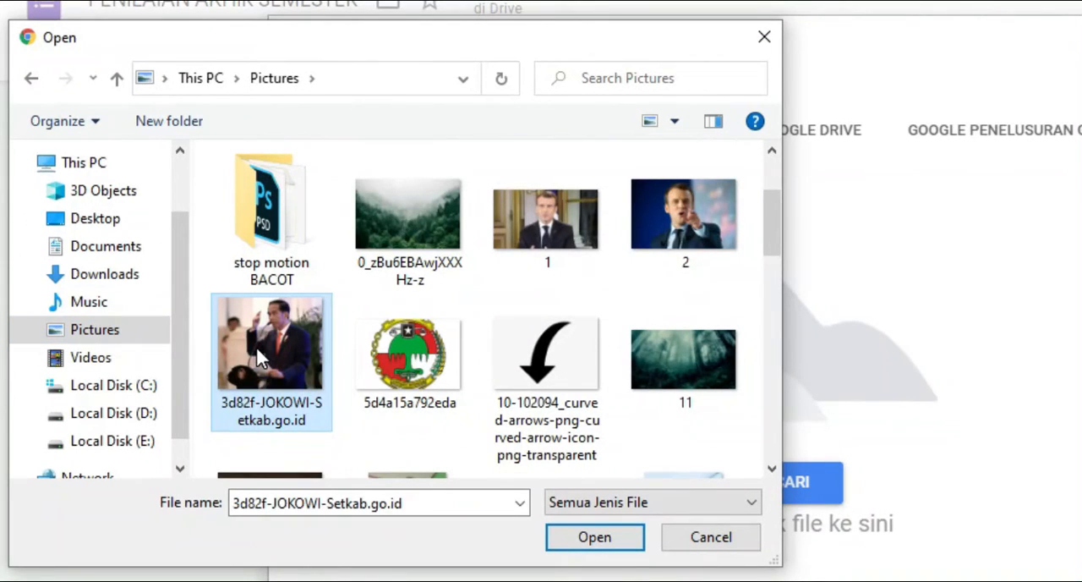
{"action": "left_click", "coordinate": [594, 537]}
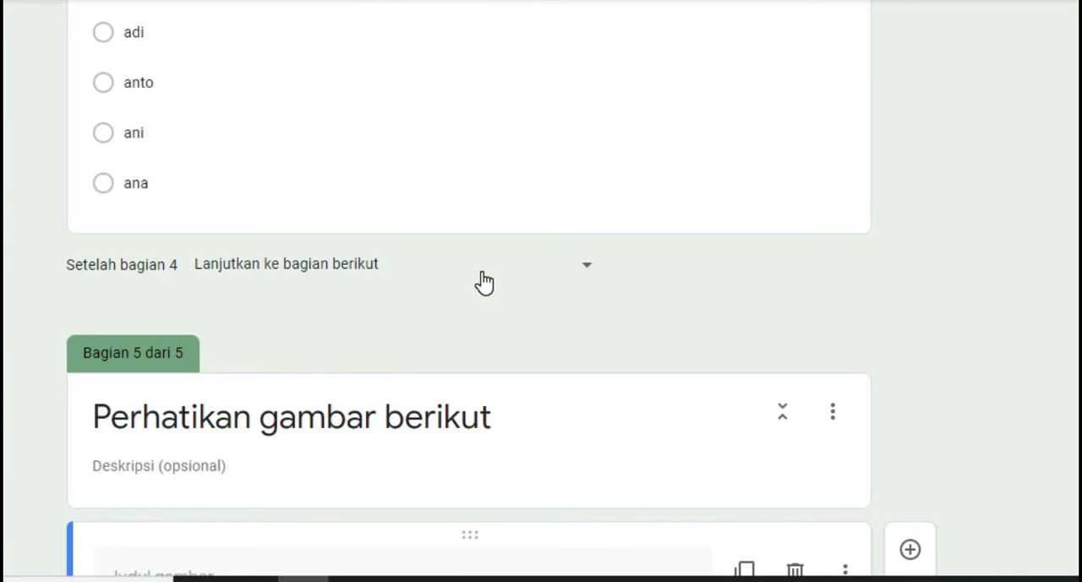
Add a multiple-choice question below the section 5 image reading "Bapak Jokowi adalah adalah Presiden RI yang ke ...?"
{"action": "scroll", "coordinate": [484, 281], "scroll_direction": "down", "scroll_amount": 3}
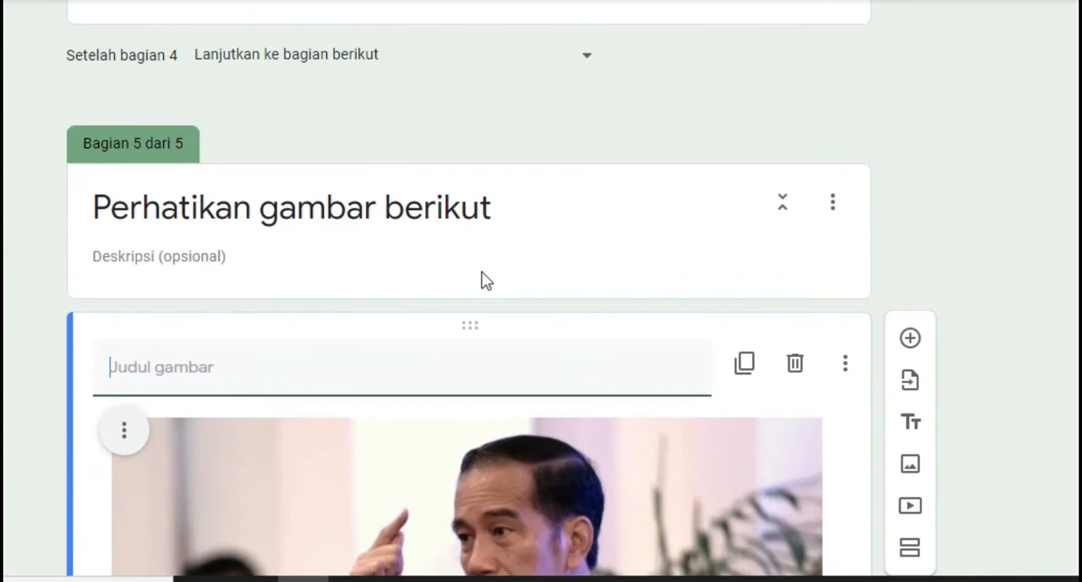
{"action": "scroll", "coordinate": [484, 281], "scroll_direction": "down", "scroll_amount": 4}
{"action": "scroll", "coordinate": [468, 337], "scroll_direction": "down", "scroll_amount": 1}
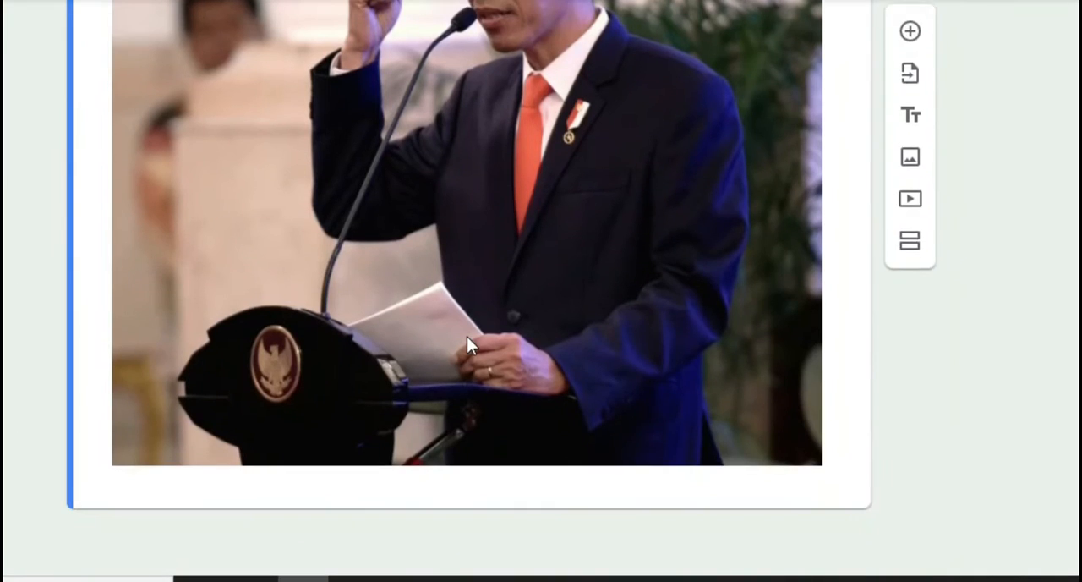
{"action": "scroll", "coordinate": [468, 338], "scroll_direction": "up", "scroll_amount": 1}
{"action": "scroll", "coordinate": [468, 337], "scroll_direction": "down", "scroll_amount": 1}
{"action": "scroll", "coordinate": [468, 337], "scroll_direction": "up", "scroll_amount": 3}
{"action": "scroll", "coordinate": [467, 337], "scroll_direction": "down", "scroll_amount": 3}
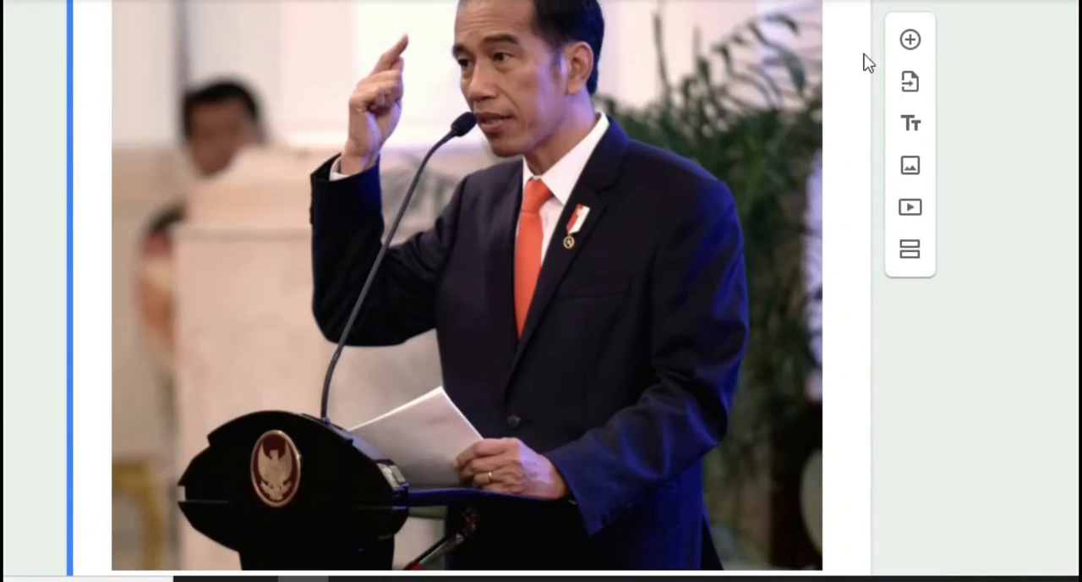
{"action": "left_click", "coordinate": [911, 44]}
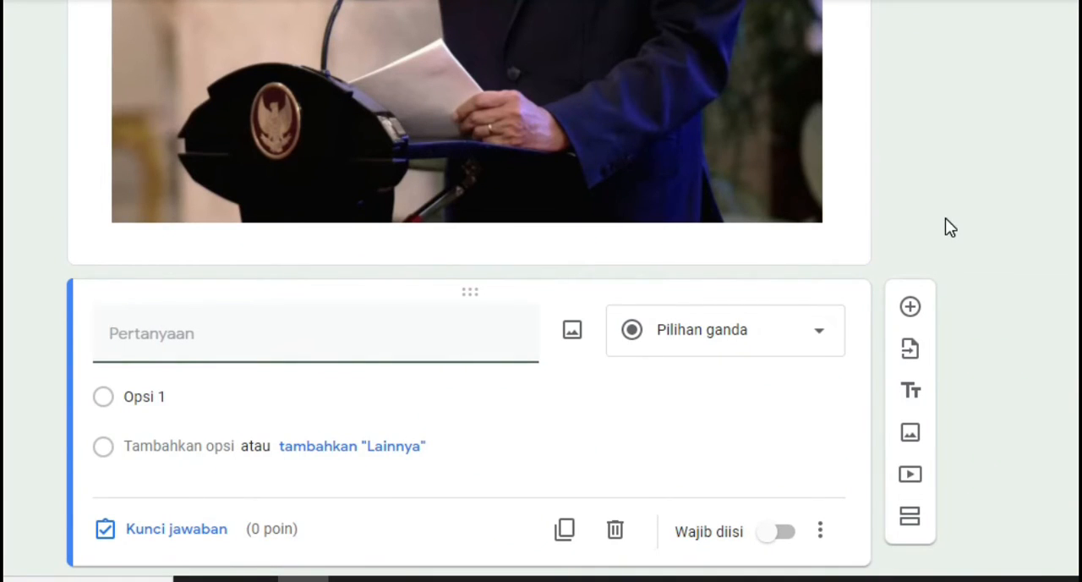
{"action": "type", "text": "Bapak Jokowi adalah adalah Presiden RI yang ke ...?"}
Give the question about Jokowi's presidency four answer options: 5, 6, 7 and 8
{"action": "key", "text": "Return"}
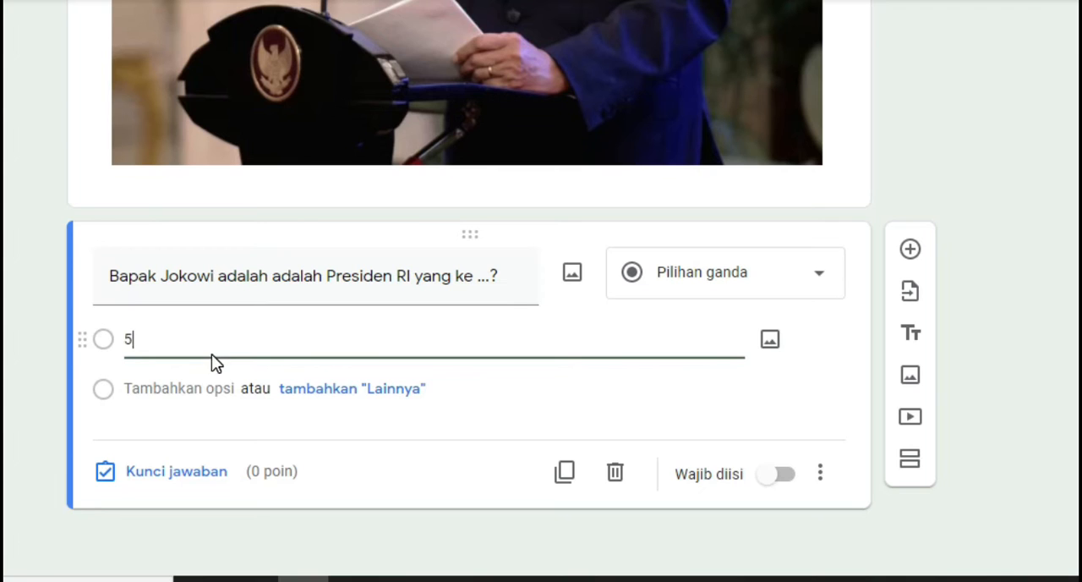
{"action": "left_click", "coordinate": [198, 385]}
{"action": "type", "text": "6"}
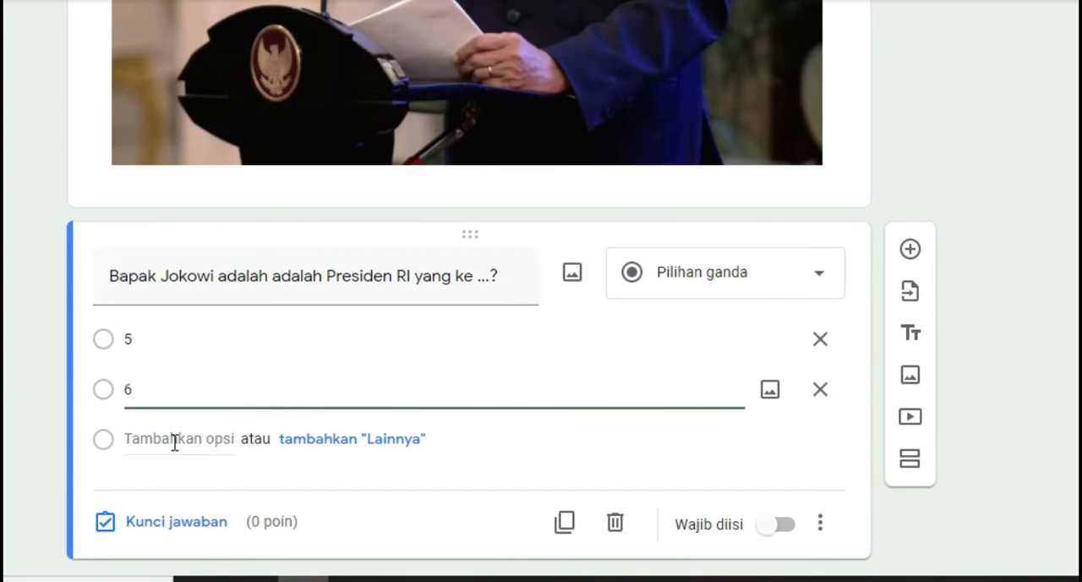
{"action": "left_click", "coordinate": [175, 440]}
{"action": "type", "text": "7"}
{"action": "left_click", "coordinate": [160, 488]}
{"action": "type", "text": "8"}
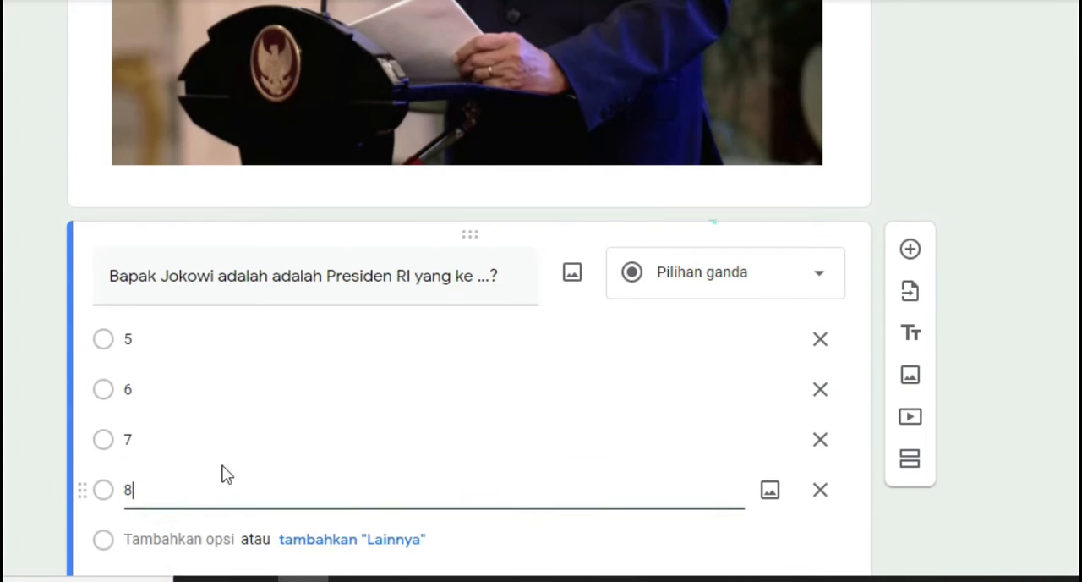
Set the answer key of the question about Jokowi's presidency to option 7, worth 20 points
{"action": "scroll", "coordinate": [380, 380], "scroll_direction": "down", "scroll_amount": 2}
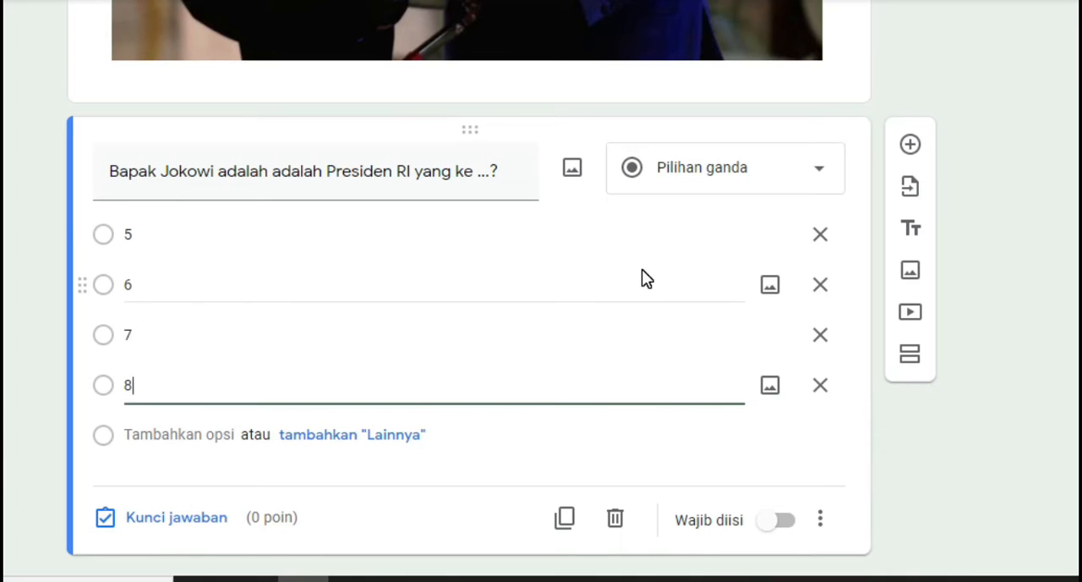
{"action": "left_click", "coordinate": [182, 520]}
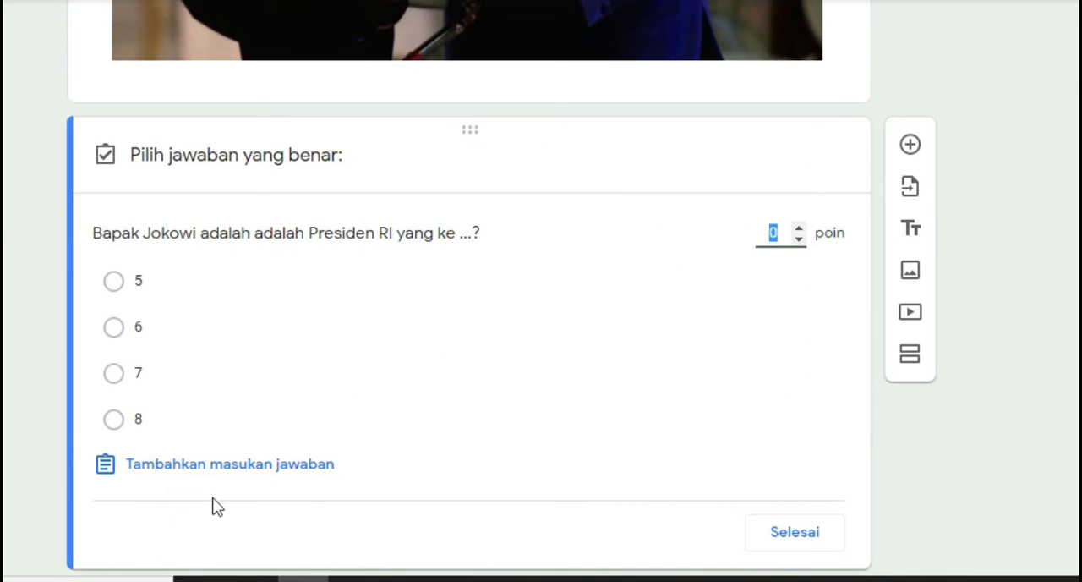
{"action": "type", "text": "20"}
{"action": "left_click", "coordinate": [115, 373]}
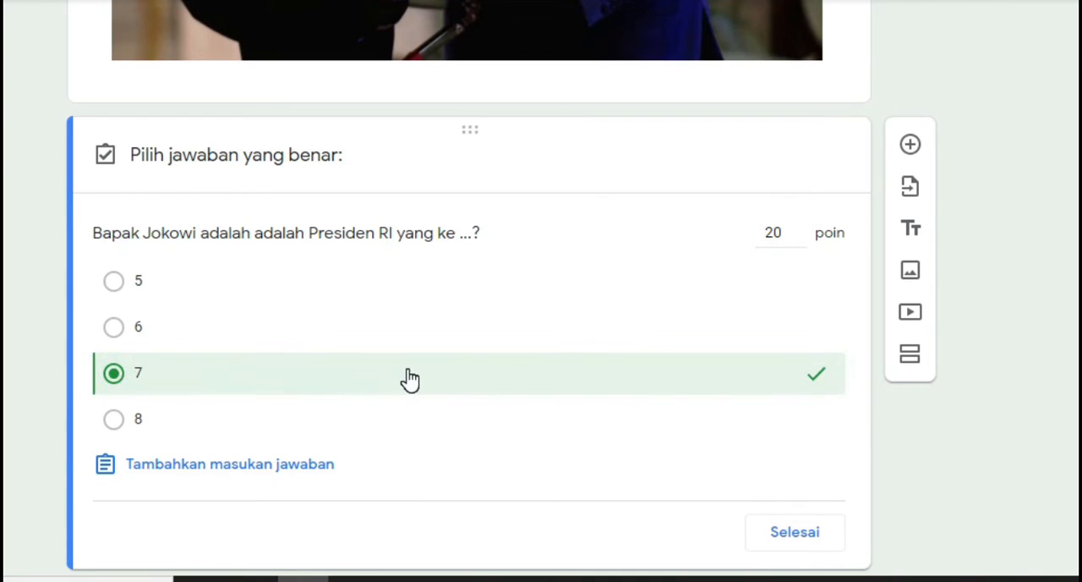
{"action": "scroll", "coordinate": [608, 343], "scroll_direction": "down", "scroll_amount": 1}
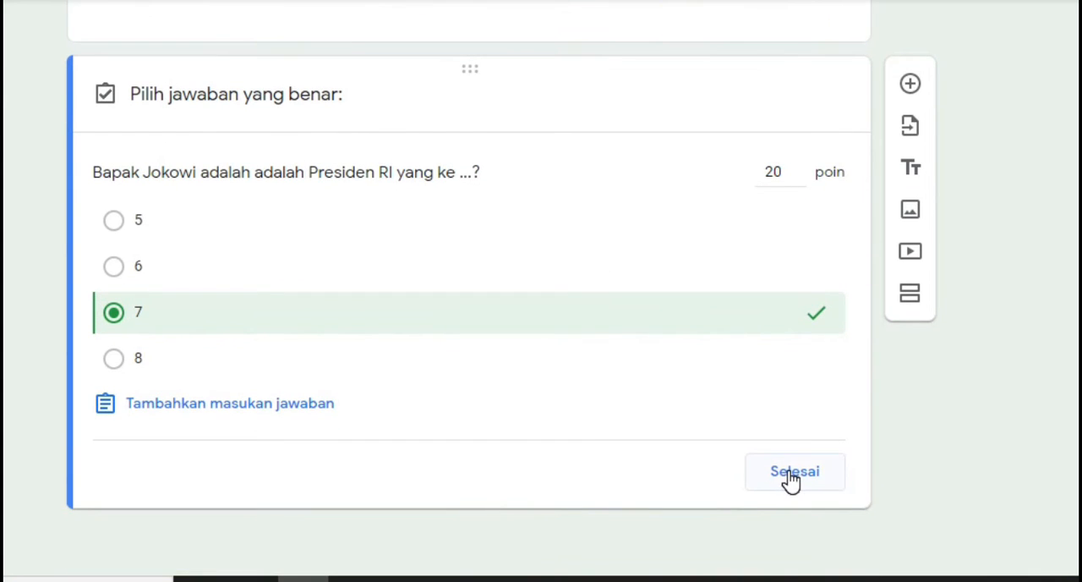
{"action": "left_click", "coordinate": [790, 480]}
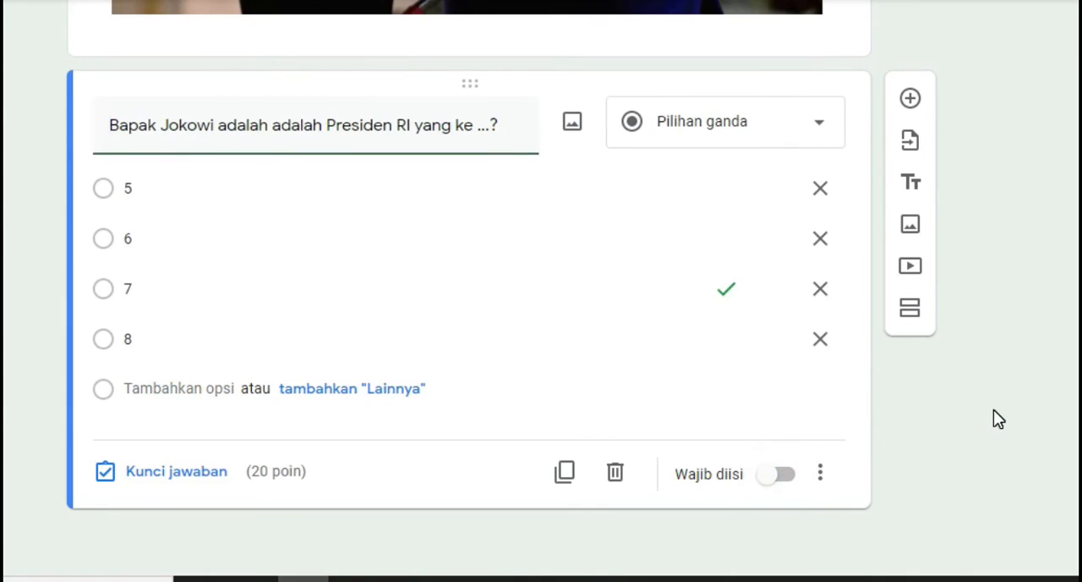
Add a sixth section after the question about Jokowi's presidency and title it "Untuk soal 5 - 6 berdasarkan video berikut"
{"action": "scroll", "coordinate": [994, 414], "scroll_direction": "up", "scroll_amount": 8}
{"action": "scroll", "coordinate": [993, 414], "scroll_direction": "up", "scroll_amount": 1}
{"action": "scroll", "coordinate": [995, 414], "scroll_direction": "down", "scroll_amount": 8}
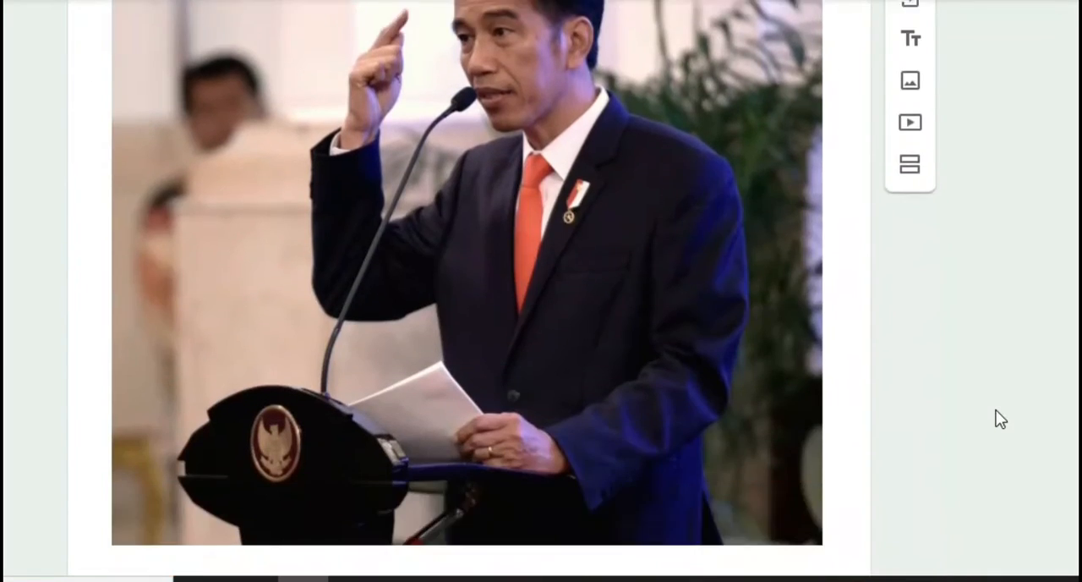
{"action": "scroll", "coordinate": [997, 414], "scroll_direction": "up", "scroll_amount": 8}
{"action": "scroll", "coordinate": [997, 412], "scroll_direction": "down", "scroll_amount": 8}
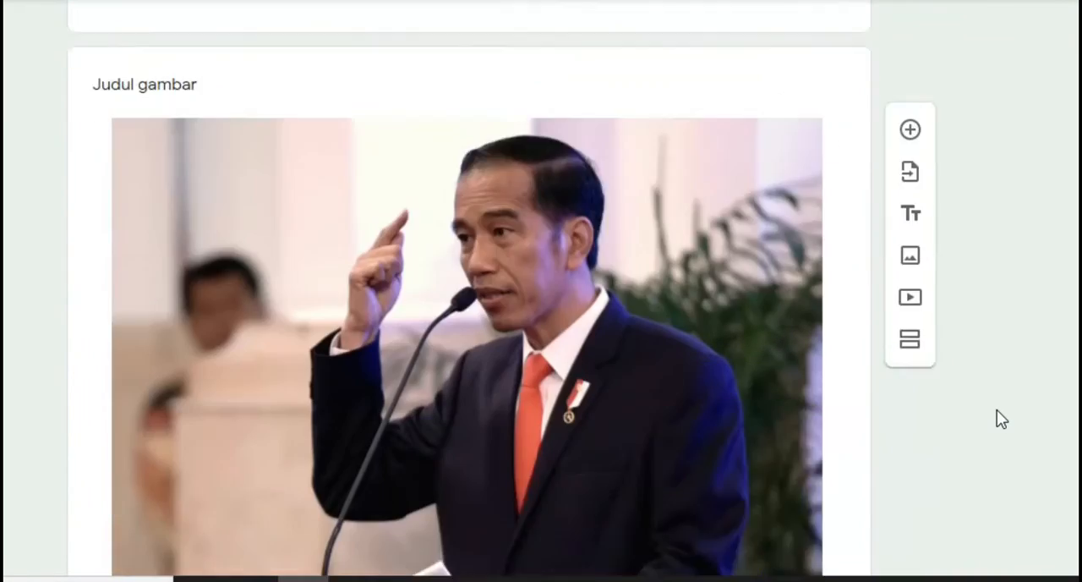
{"action": "scroll", "coordinate": [998, 416], "scroll_direction": "down", "scroll_amount": 1}
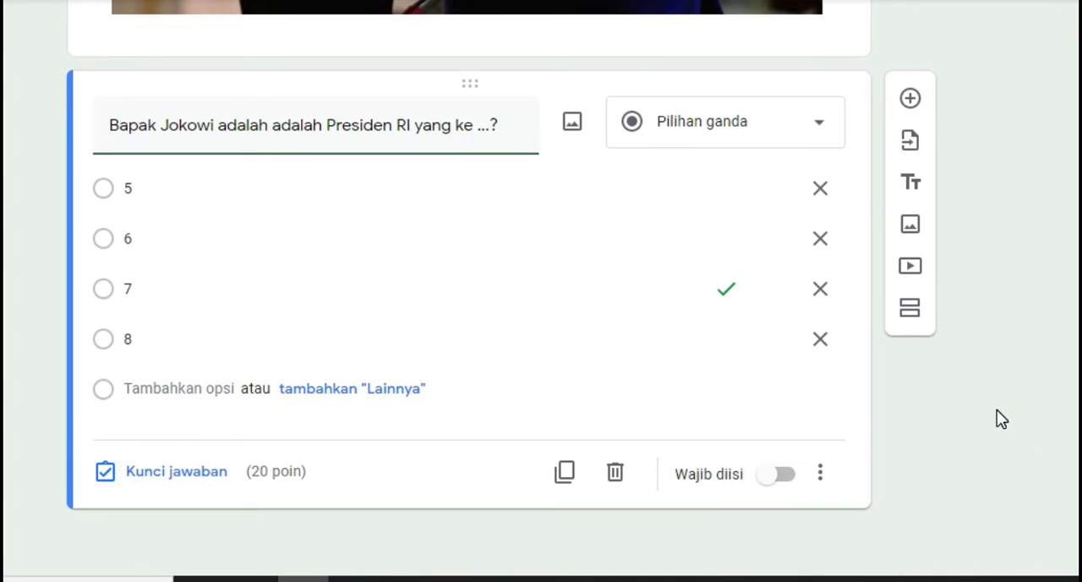
{"action": "left_click", "coordinate": [909, 316]}
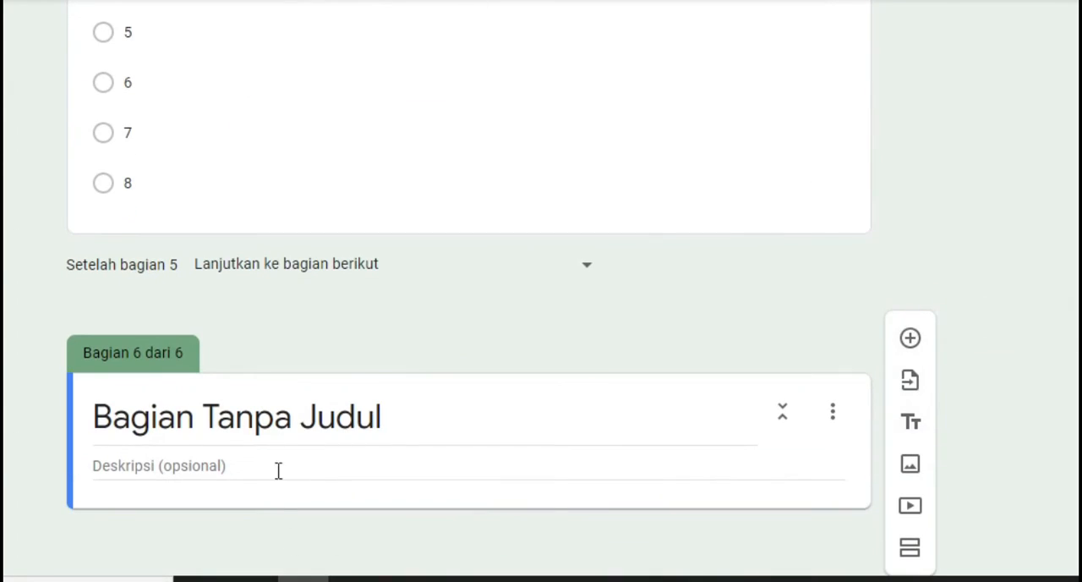
{"action": "left_click", "coordinate": [227, 425]}
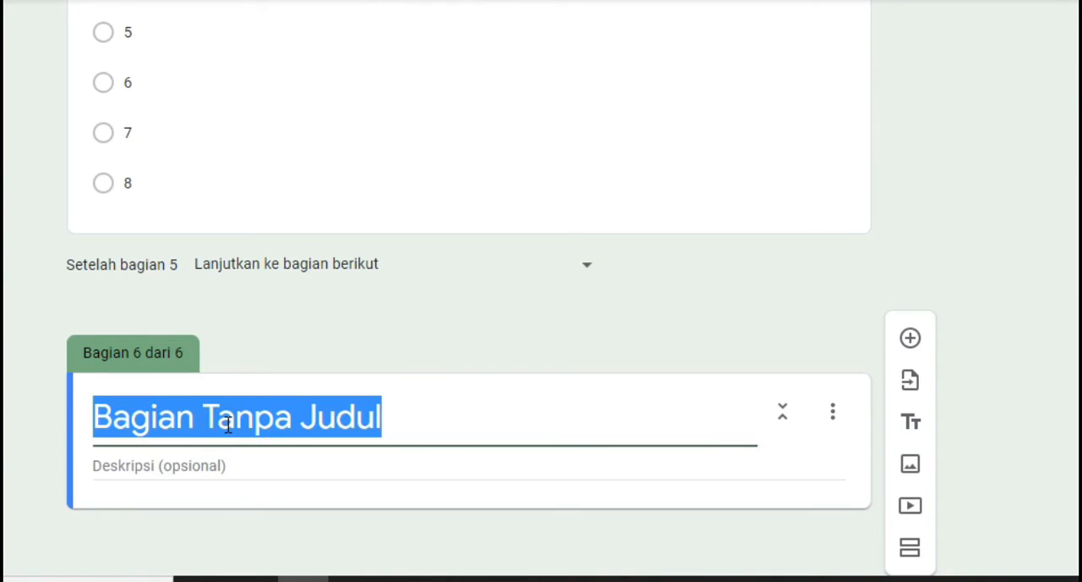
{"action": "type", "text": "Un"}
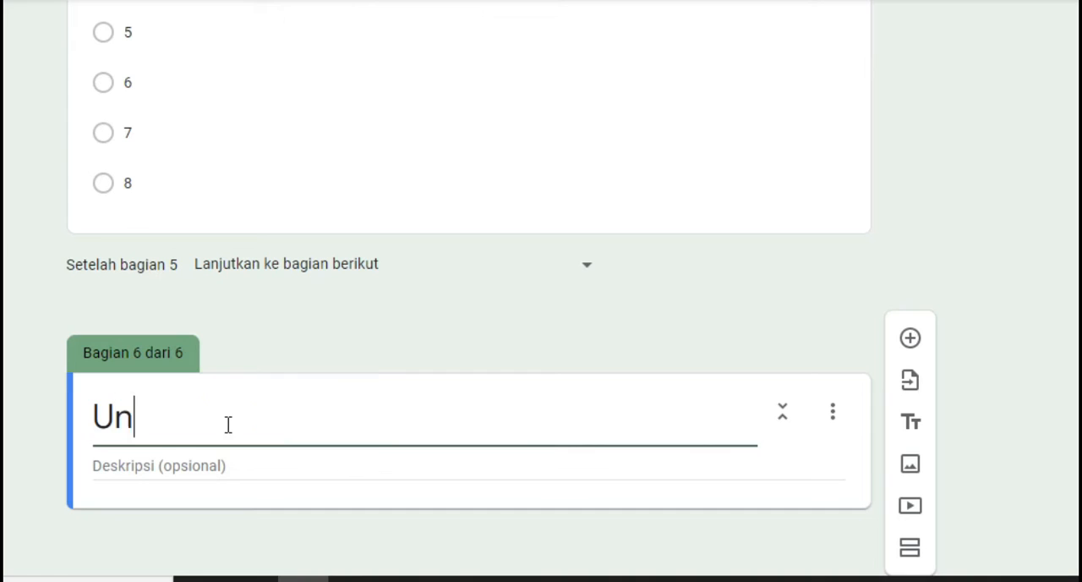
{"action": "type", "text": "tuk soal 5 - 6 berdasark"}
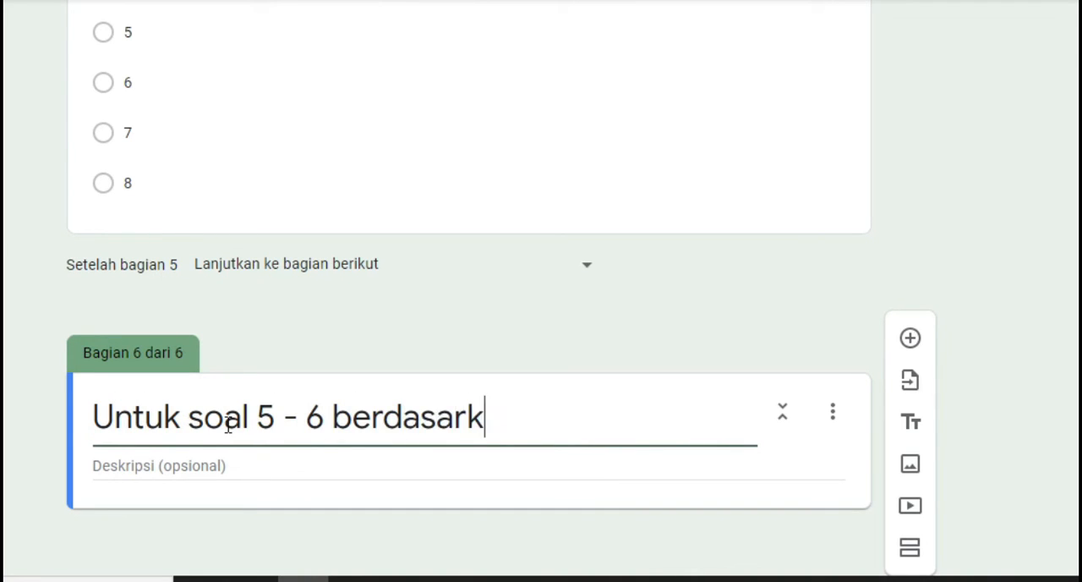
{"action": "type", "text": "an video berikut"}
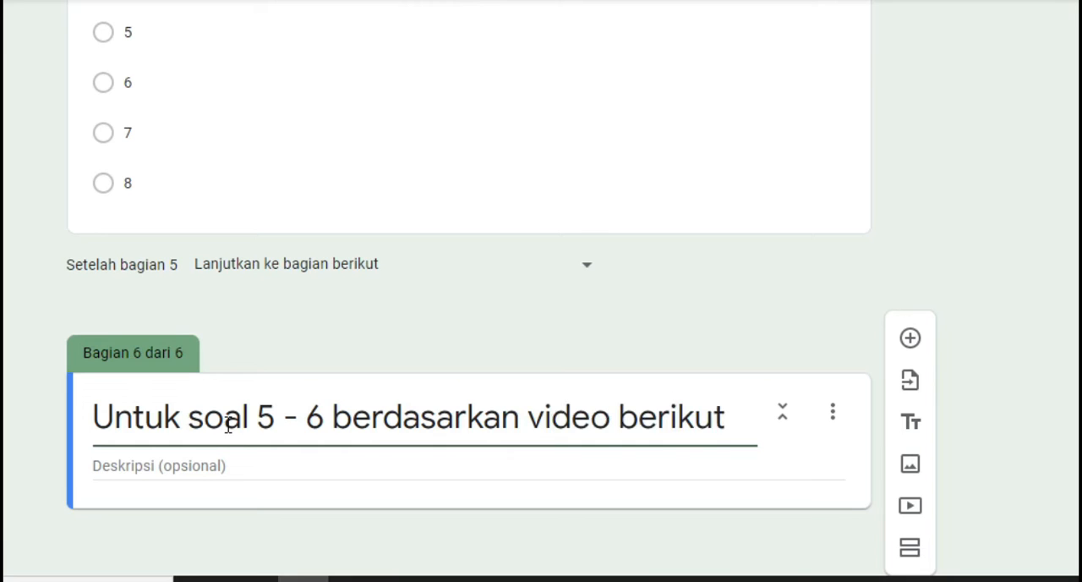
{"action": "left_click", "coordinate": [497, 510]}
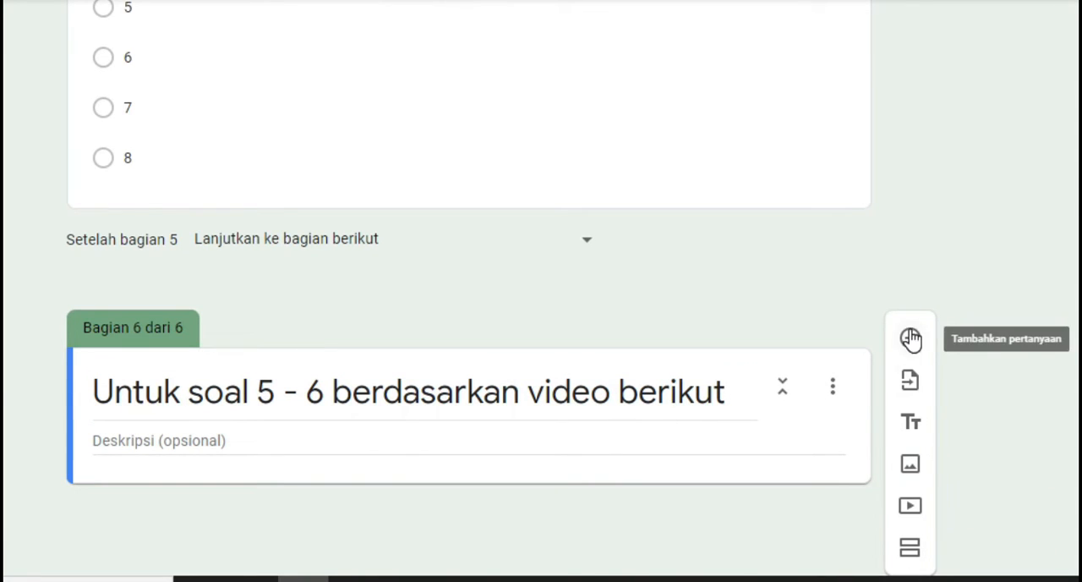
Start adding a video to the sixth section and search YouTube for "PSBB smart 81"
{"action": "left_click", "coordinate": [918, 508]}
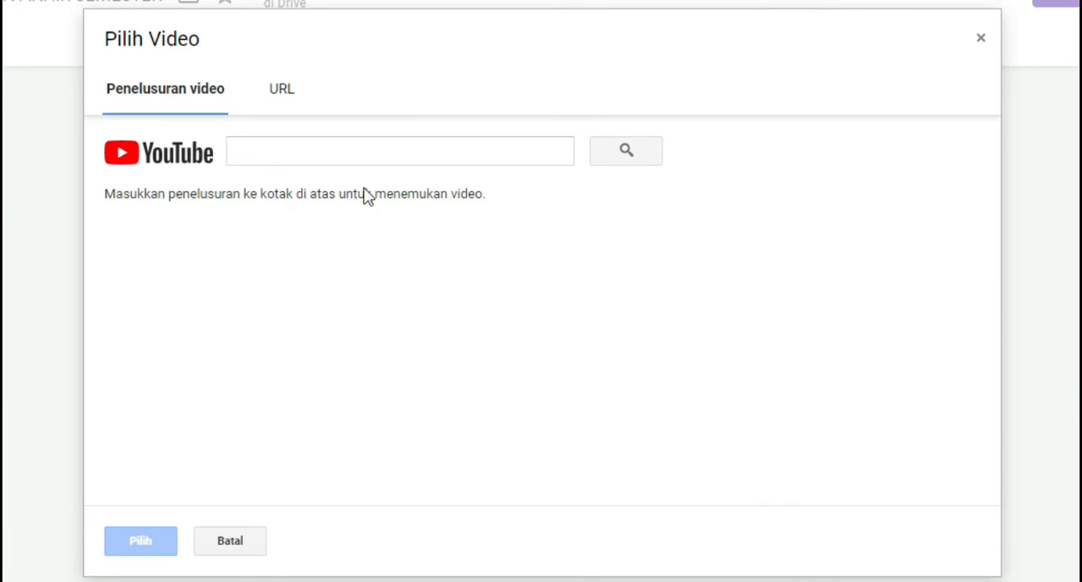
{"action": "left_click", "coordinate": [271, 100]}
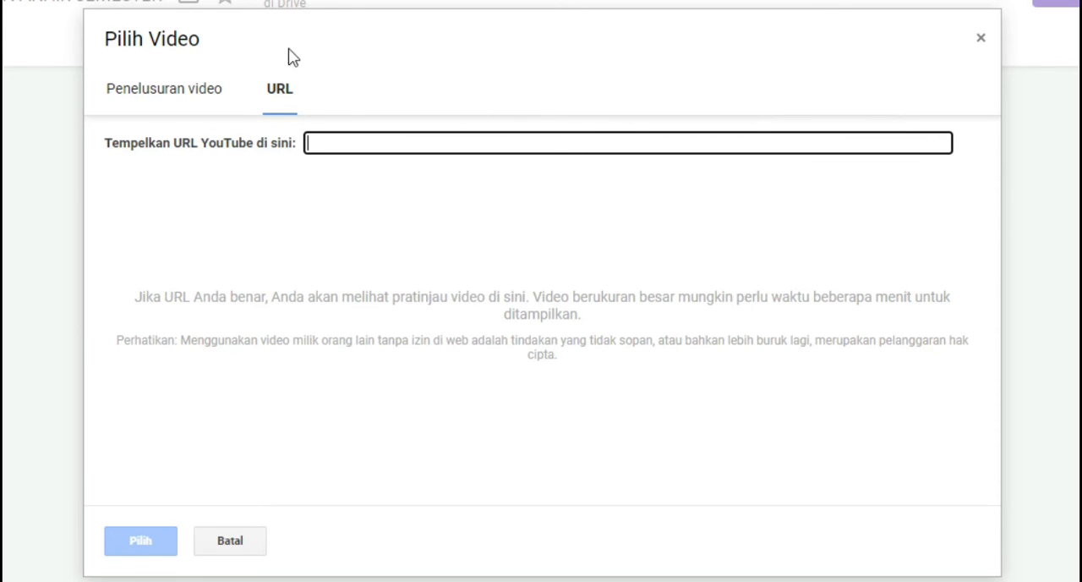
{"action": "left_click", "coordinate": [184, 101]}
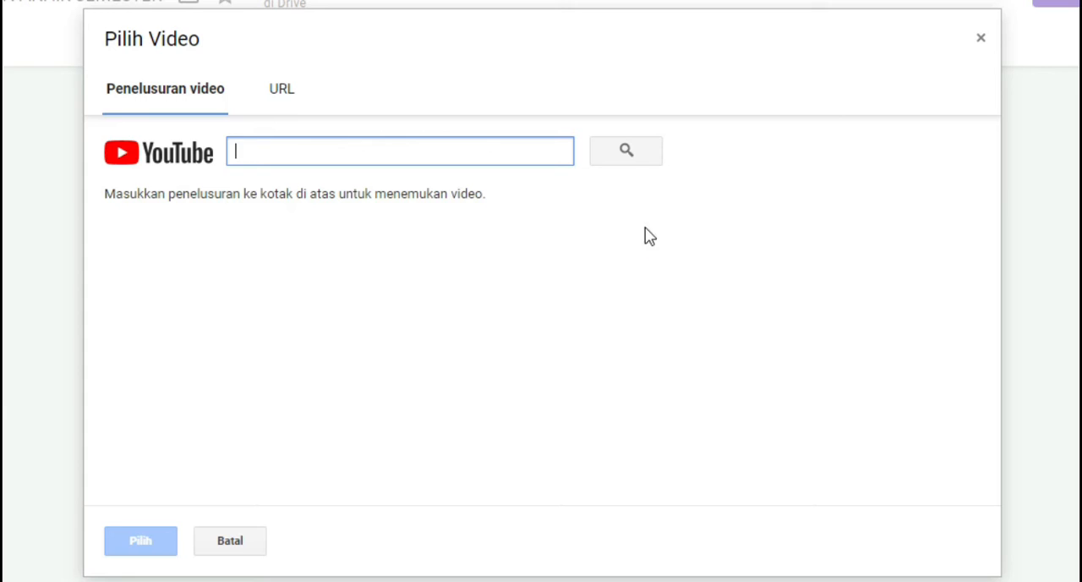
{"action": "left_click", "coordinate": [245, 160]}
{"action": "type", "text": "PSBB smart 81"}
{"action": "key", "text": "Return"}
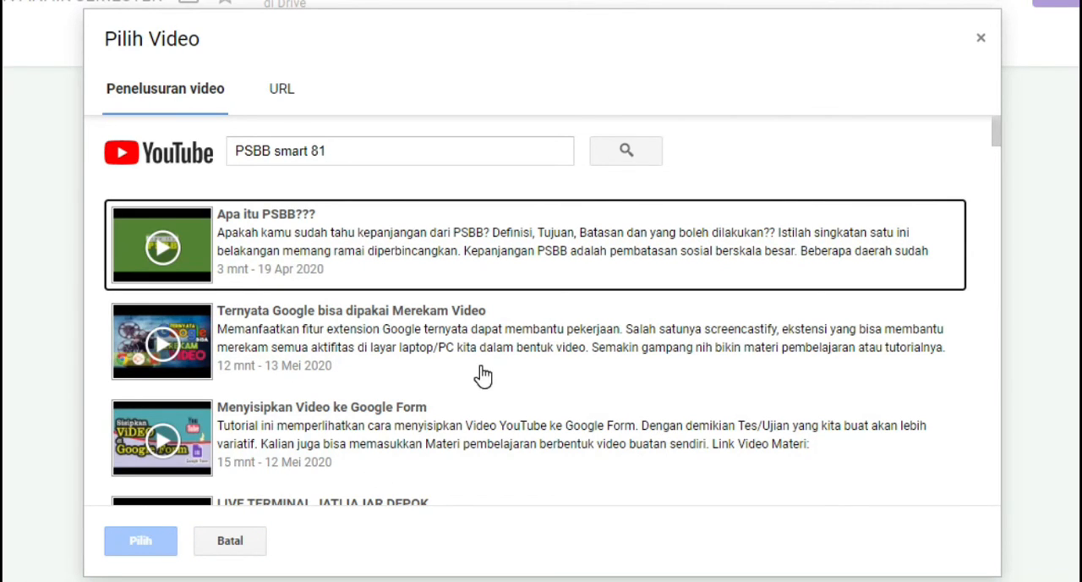
Insert the video "Menyisipkan Video ke Google Form" from the search results into the sixth section
{"action": "scroll", "coordinate": [483, 374], "scroll_direction": "down", "scroll_amount": 1}
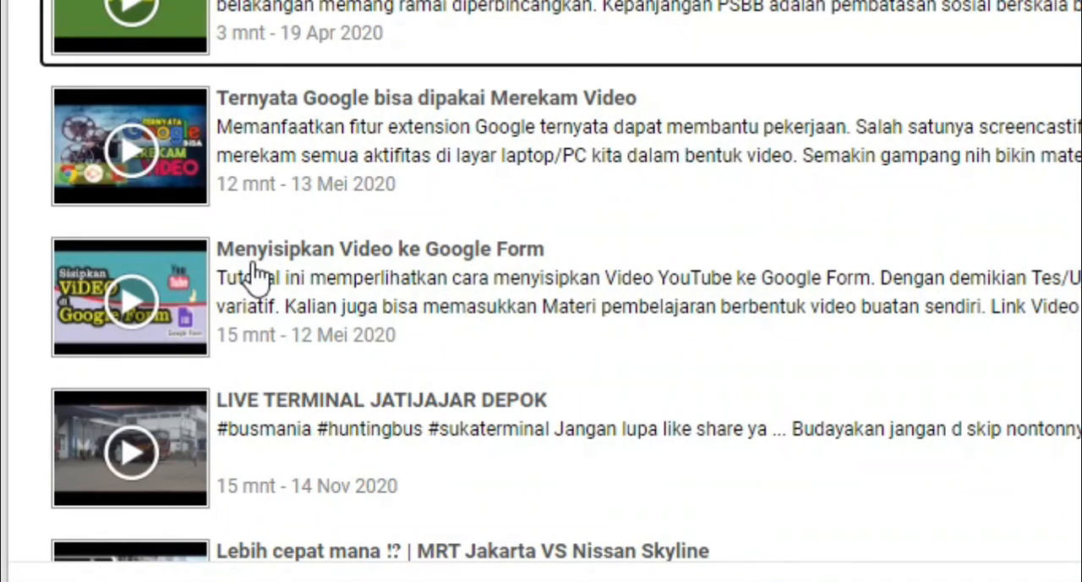
{"action": "left_click", "coordinate": [342, 277]}
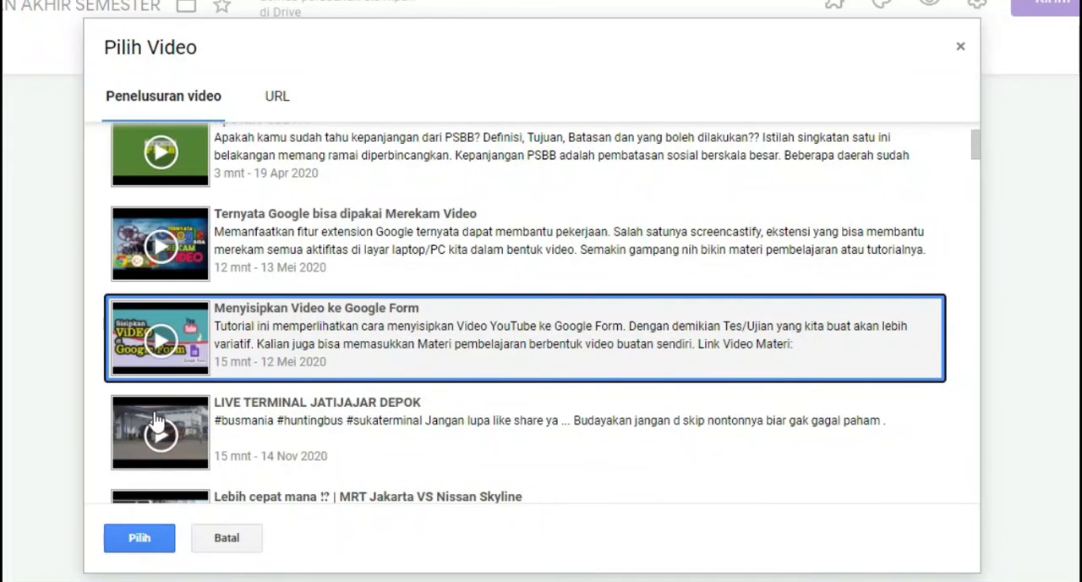
{"action": "left_click", "coordinate": [145, 543]}
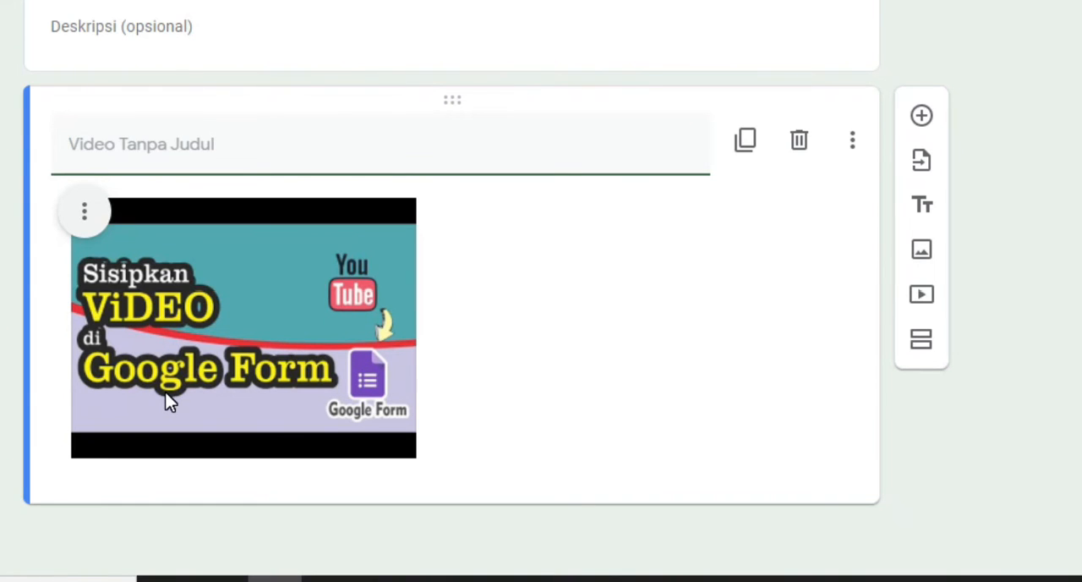
Add a multiple-choice question below the video reading "Apa langkah pertama yang harus dilakukan?"
{"action": "left_click", "coordinate": [922, 116]}
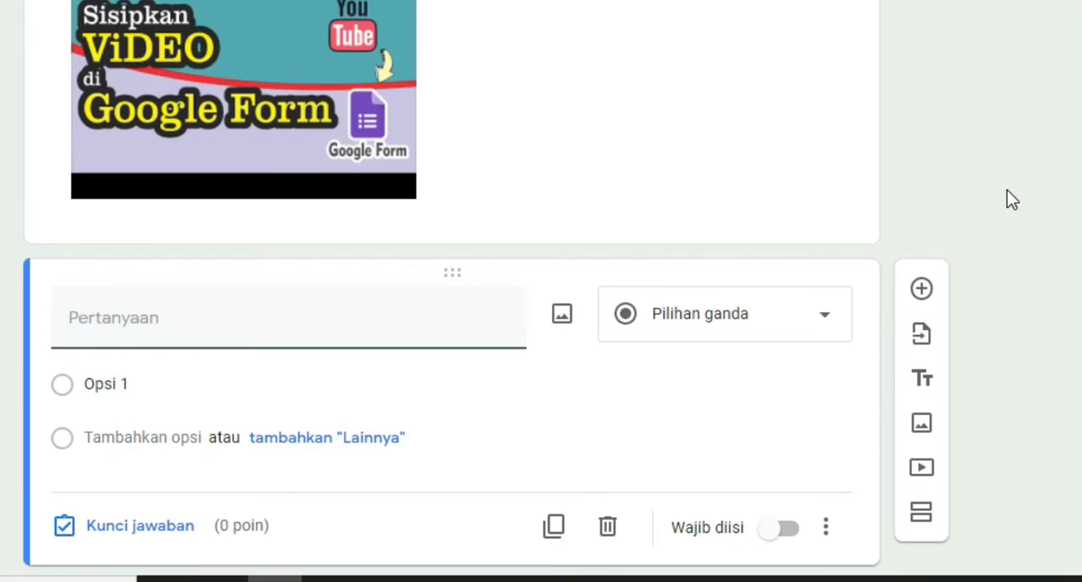
{"action": "type", "text": "Apa langkah pertama yang harus dilakukan?"}
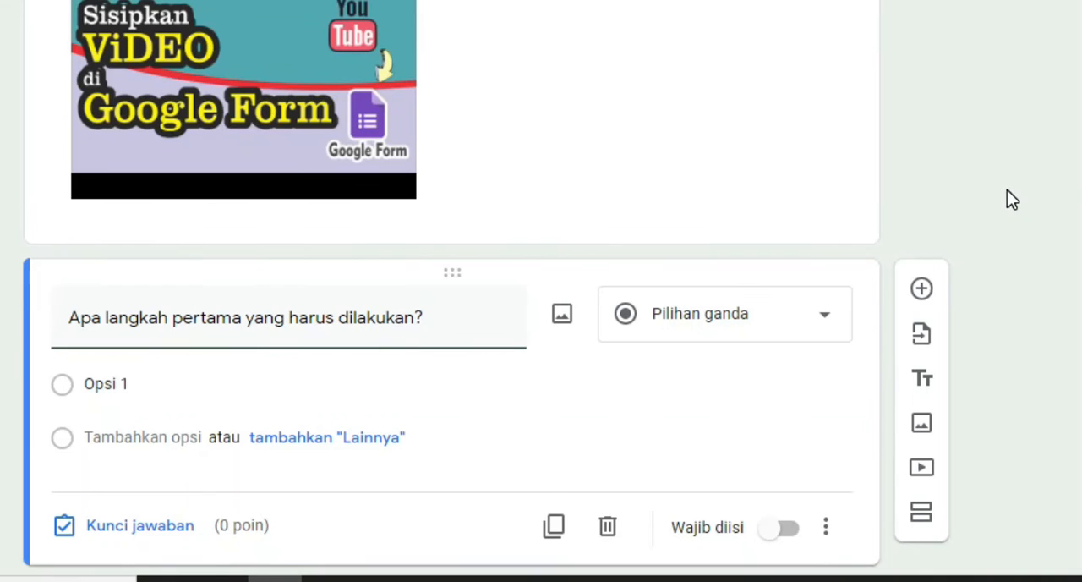
Extend the question "Apa langkah pertama yang harus dilakukan?" to four answer options with the default labels Opsi 1 to Opsi 4
{"action": "left_click", "coordinate": [184, 381]}
{"action": "left_click", "coordinate": [152, 437]}
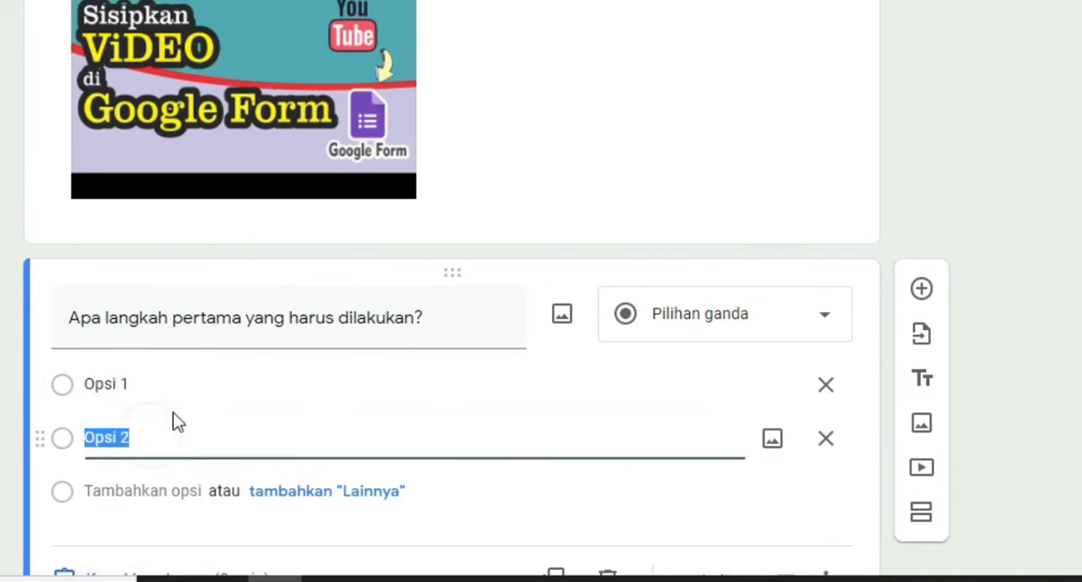
{"action": "left_click", "coordinate": [146, 379]}
{"action": "left_click", "coordinate": [145, 377]}
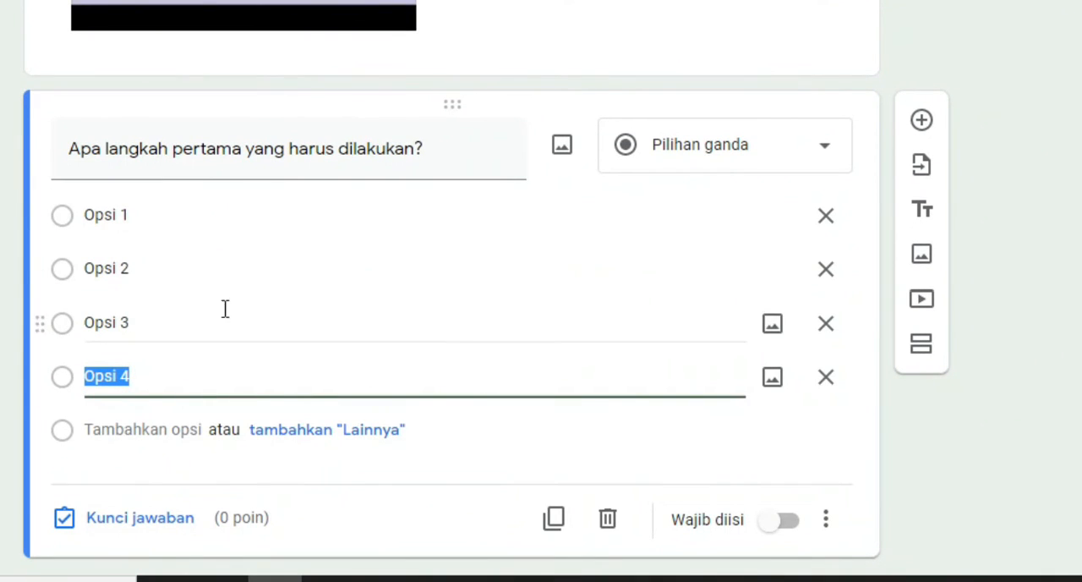
Set the answer key of "Apa langkah pertama yang harus dilakukan?" to Opsi 2 with 20 points and make the question required
{"action": "left_click", "coordinate": [186, 522]}
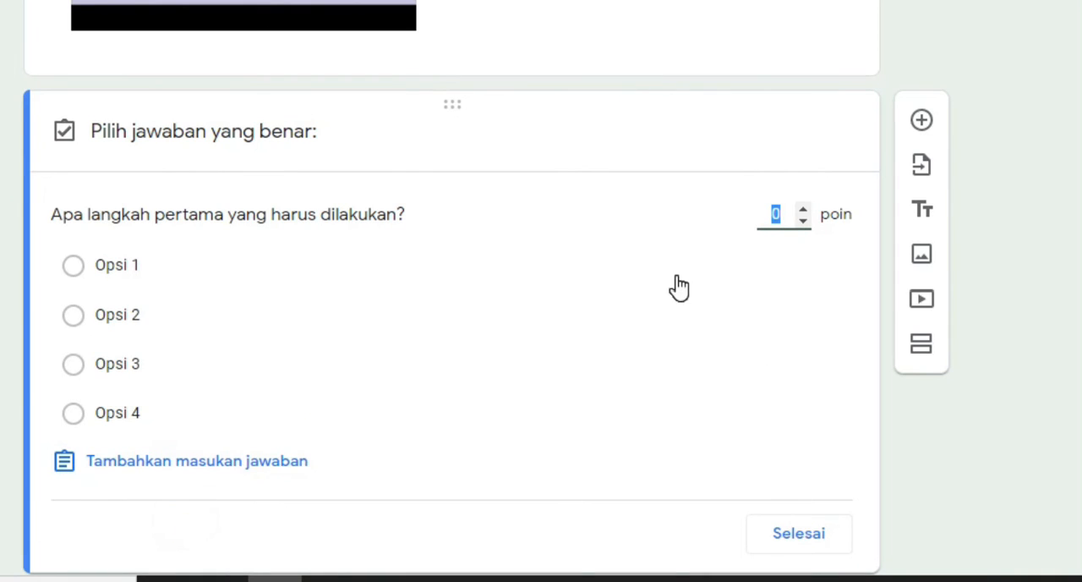
{"action": "type", "text": "20"}
{"action": "left_click", "coordinate": [99, 322]}
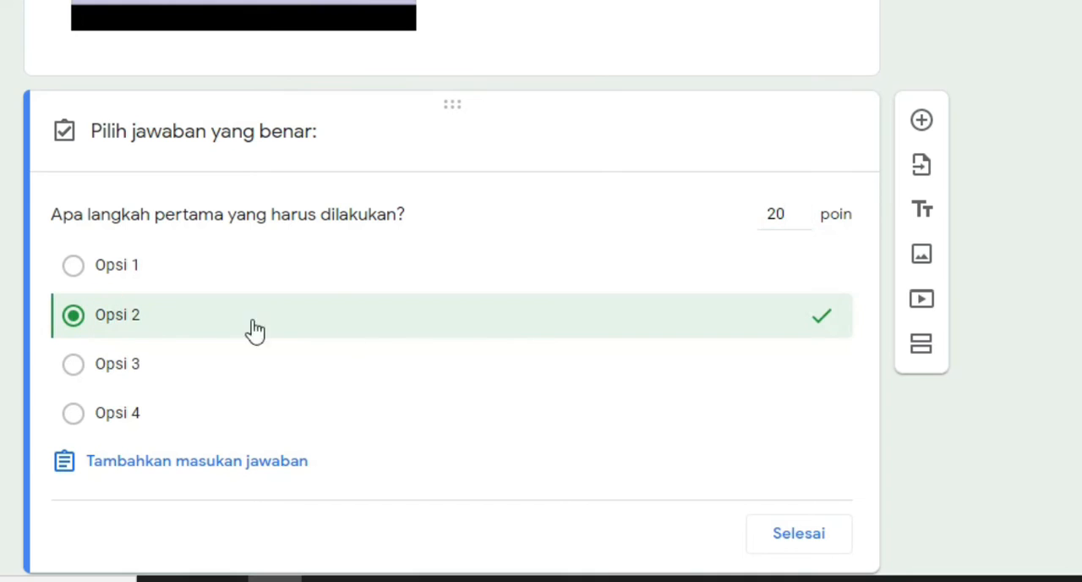
{"action": "scroll", "coordinate": [466, 338], "scroll_direction": "down", "scroll_amount": 1}
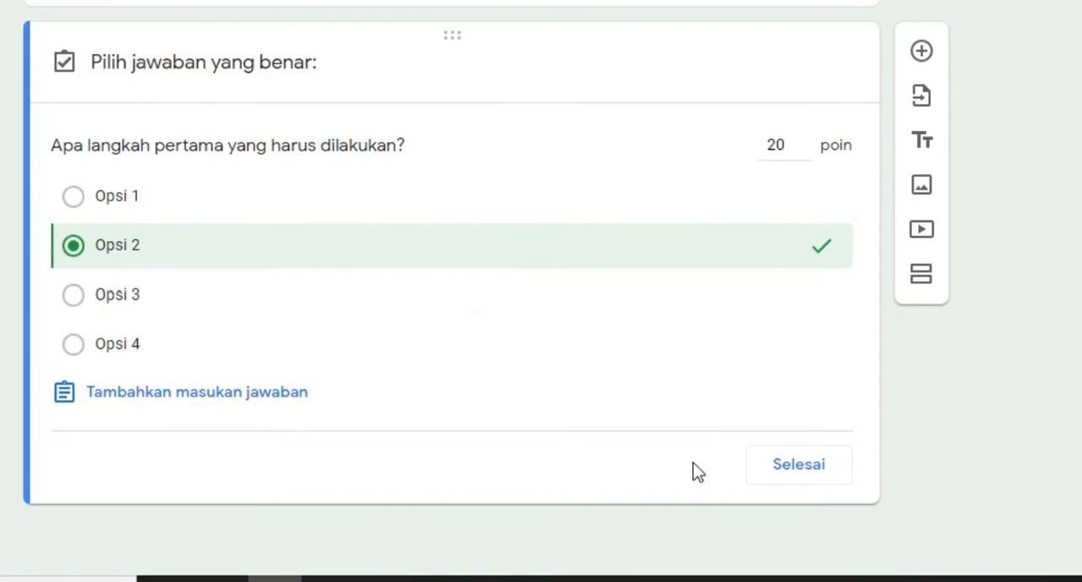
{"action": "left_click", "coordinate": [790, 472]}
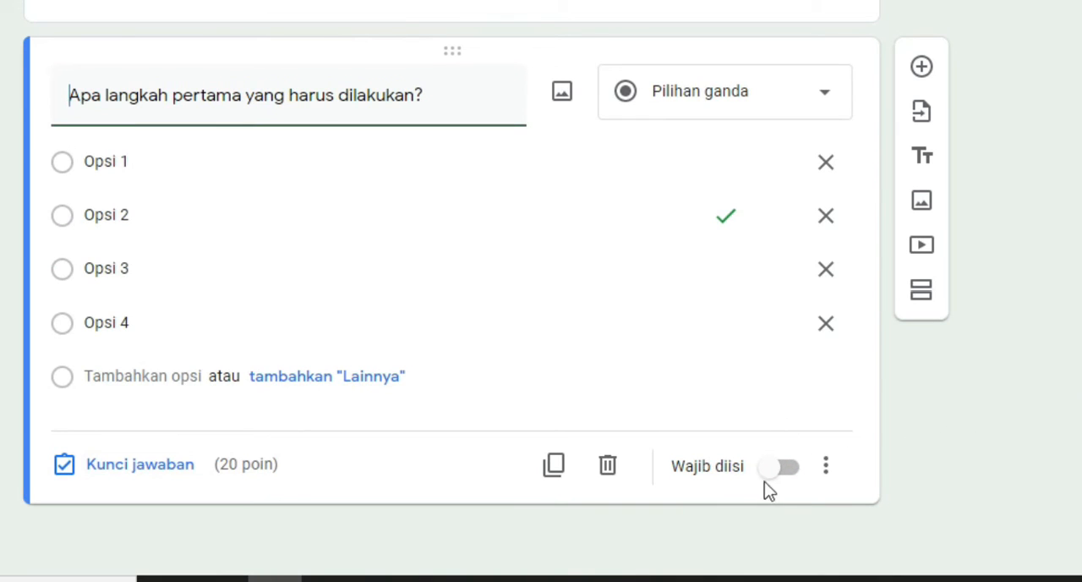
{"action": "left_click", "coordinate": [788, 476]}
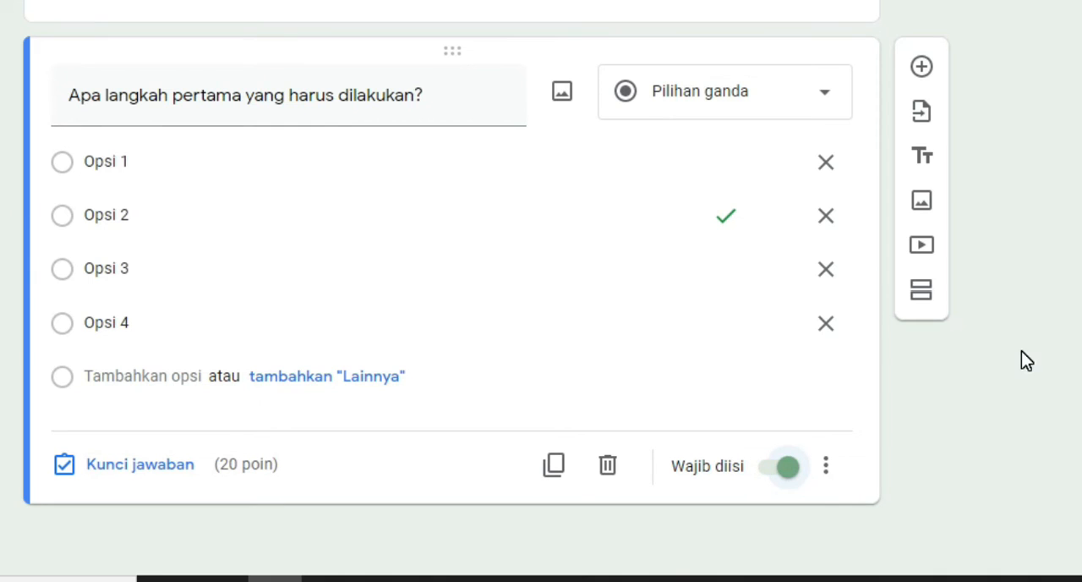
{"action": "scroll", "coordinate": [1021, 351], "scroll_direction": "up", "scroll_amount": 2}
{"action": "scroll", "coordinate": [1022, 351], "scroll_direction": "down", "scroll_amount": 2}
{"action": "scroll", "coordinate": [1021, 351], "scroll_direction": "up", "scroll_amount": 6}
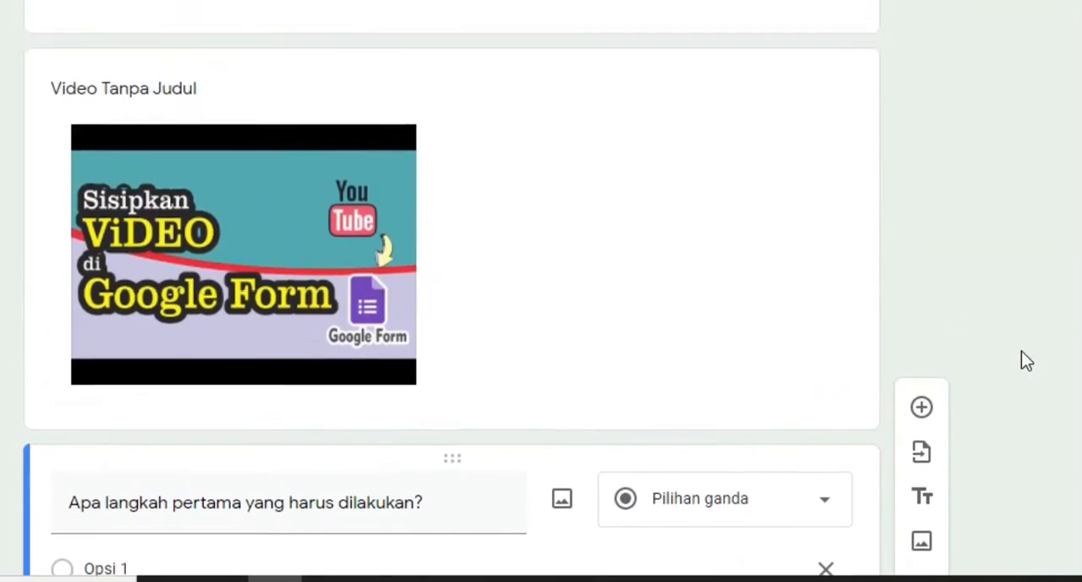
{"action": "scroll", "coordinate": [1022, 351], "scroll_direction": "down", "scroll_amount": 5}
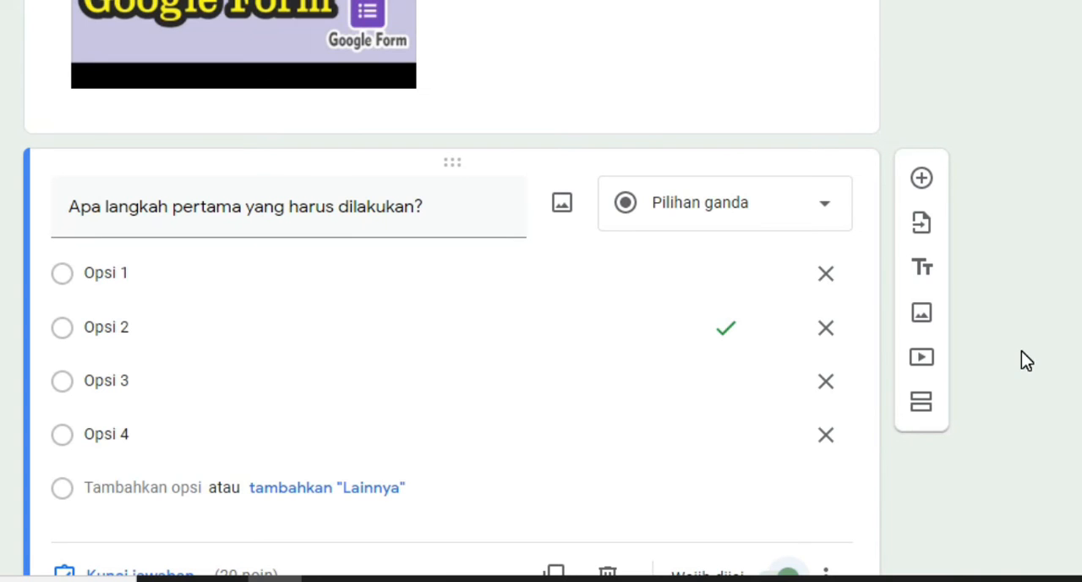
{"action": "scroll", "coordinate": [1049, 227], "scroll_direction": "down", "scroll_amount": 1}
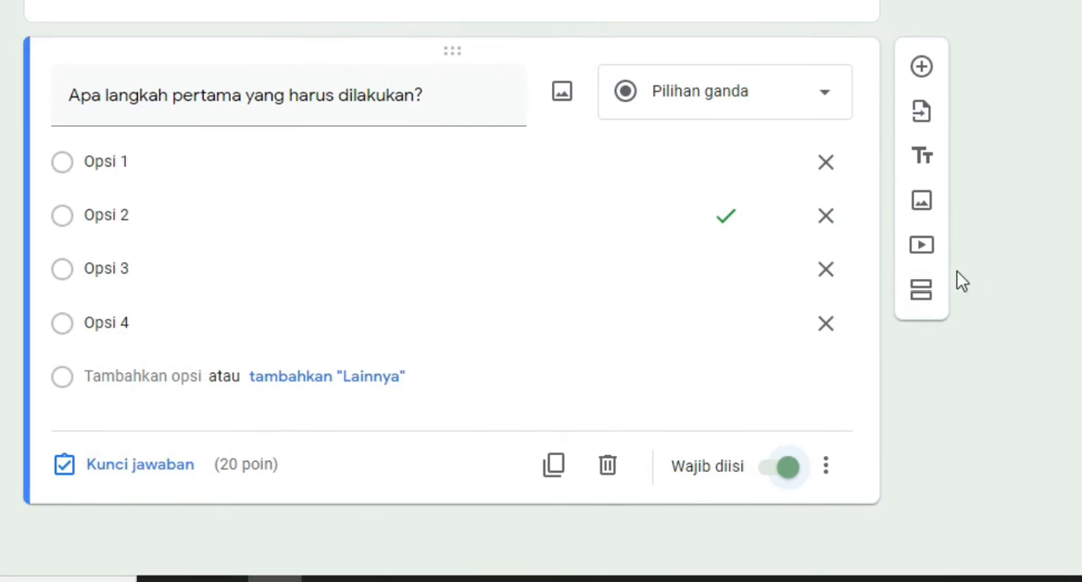
Add a seventh section titled "Soal Matematika" and insert a blank multiple-choice question in it
{"action": "left_click", "coordinate": [920, 293]}
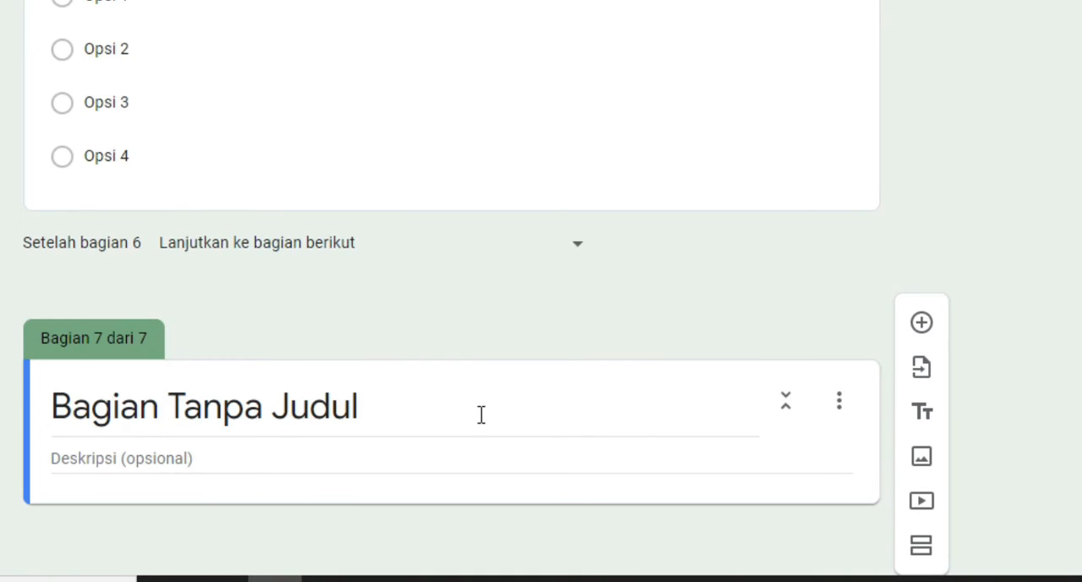
{"action": "left_click", "coordinate": [482, 414]}
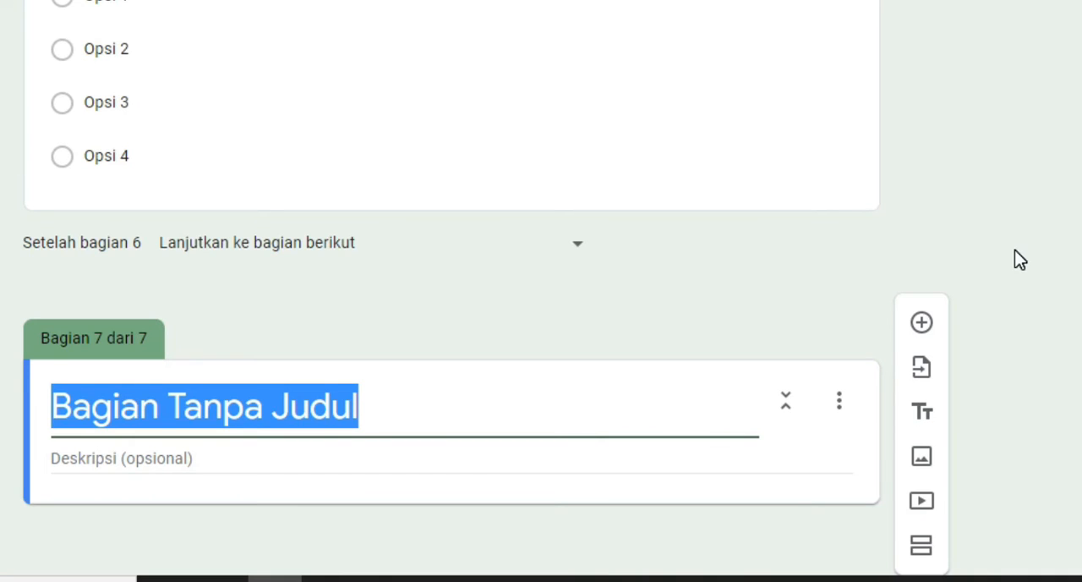
{"action": "type", "text": "Soal "}
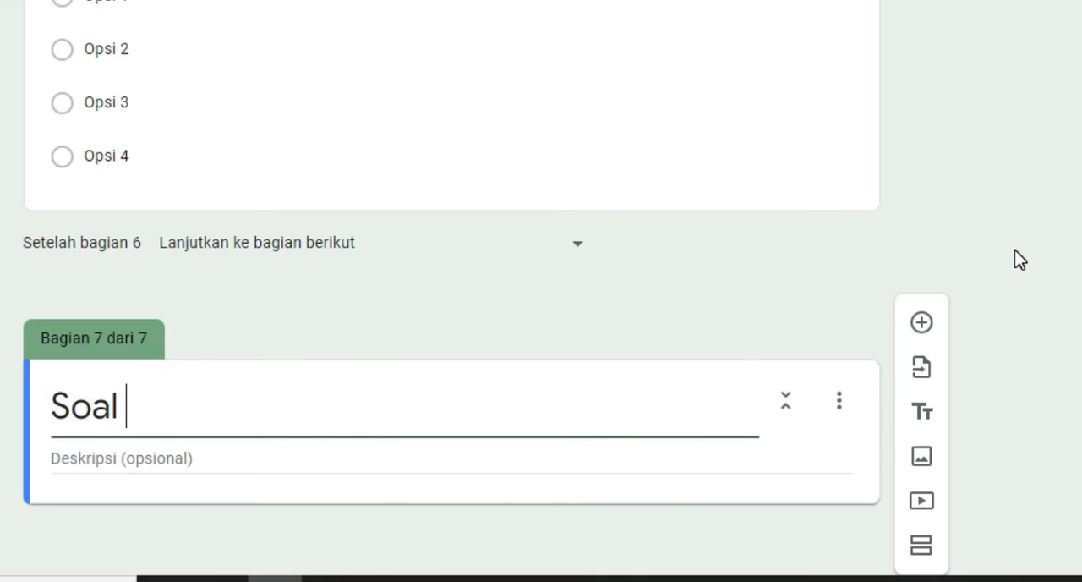
{"action": "type", "text": "Matemat"}
{"action": "type", "text": "ika"}
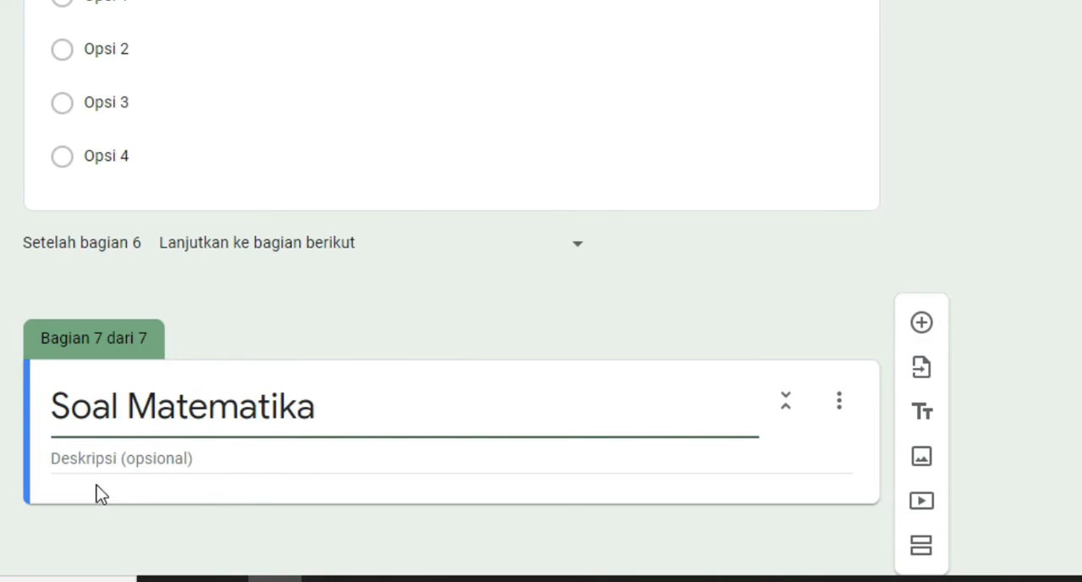
{"action": "left_click", "coordinate": [923, 324]}
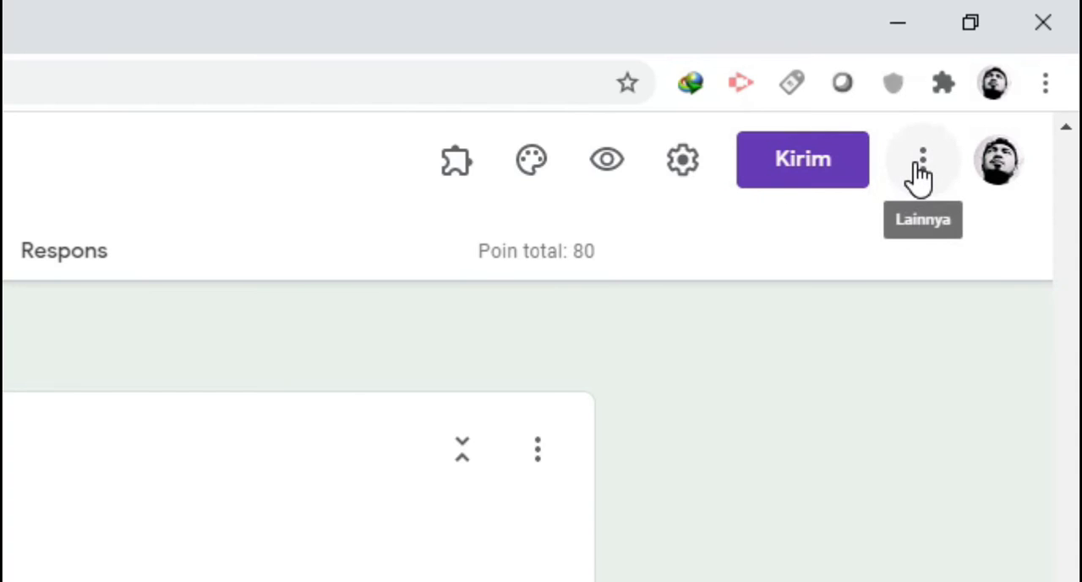
Open the Google Workspace Marketplace from the form and search the add-ons for "hypatia"
{"action": "left_click", "coordinate": [920, 175]}
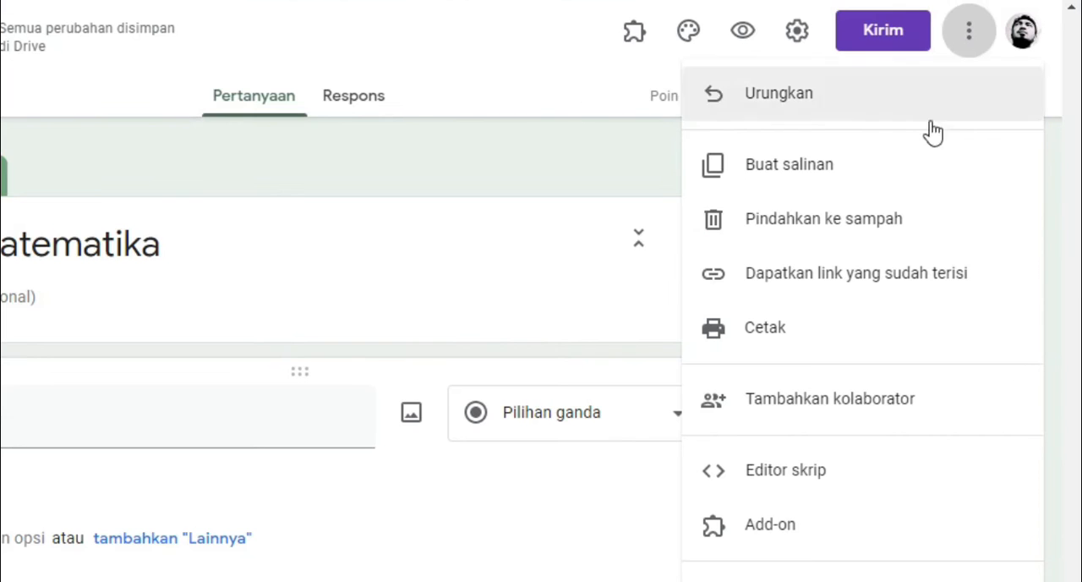
{"action": "left_click", "coordinate": [814, 525]}
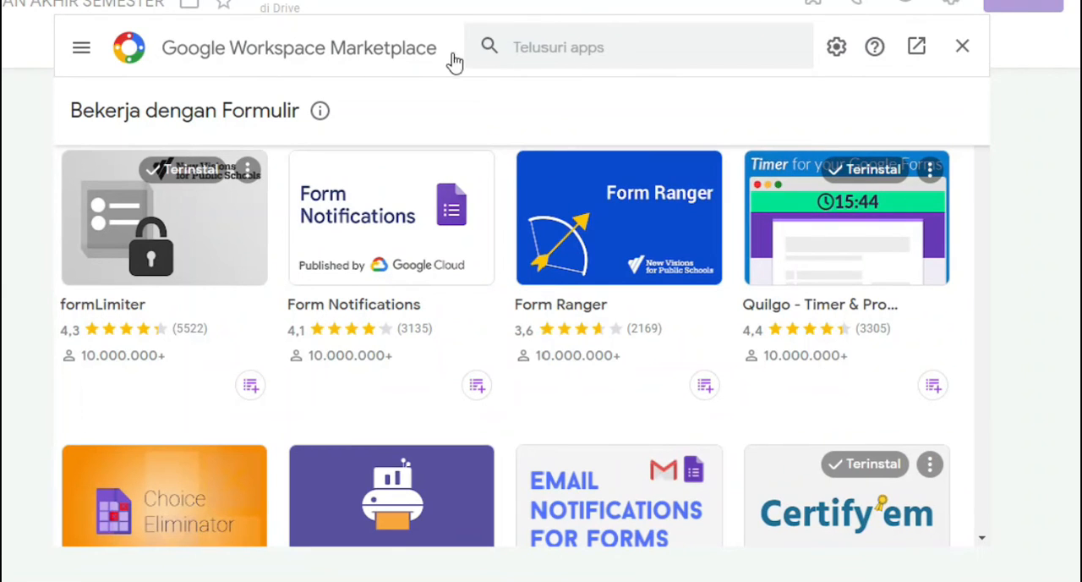
{"action": "left_click", "coordinate": [588, 48]}
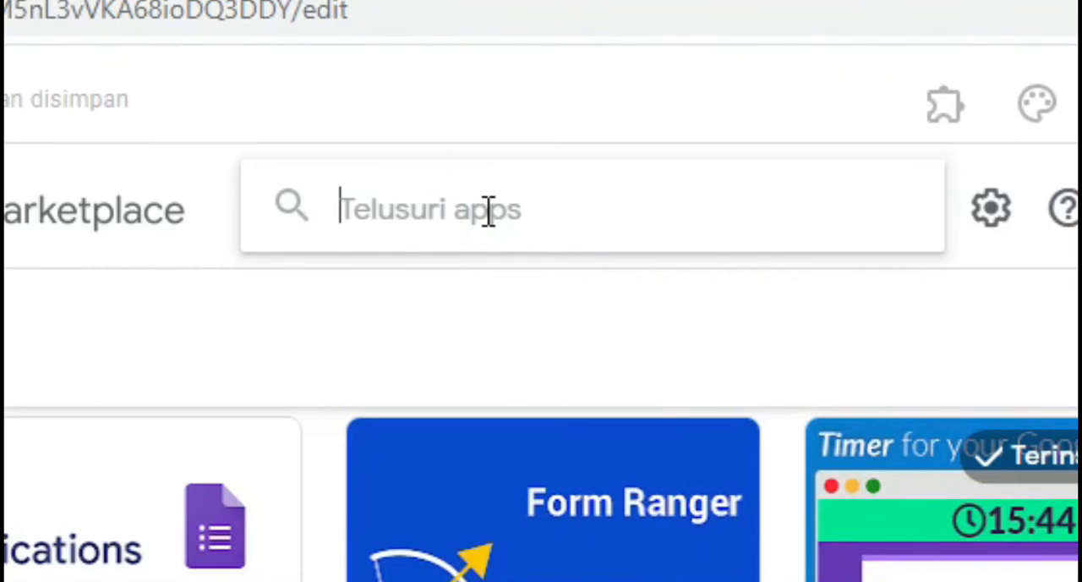
{"action": "type", "text": "hy"}
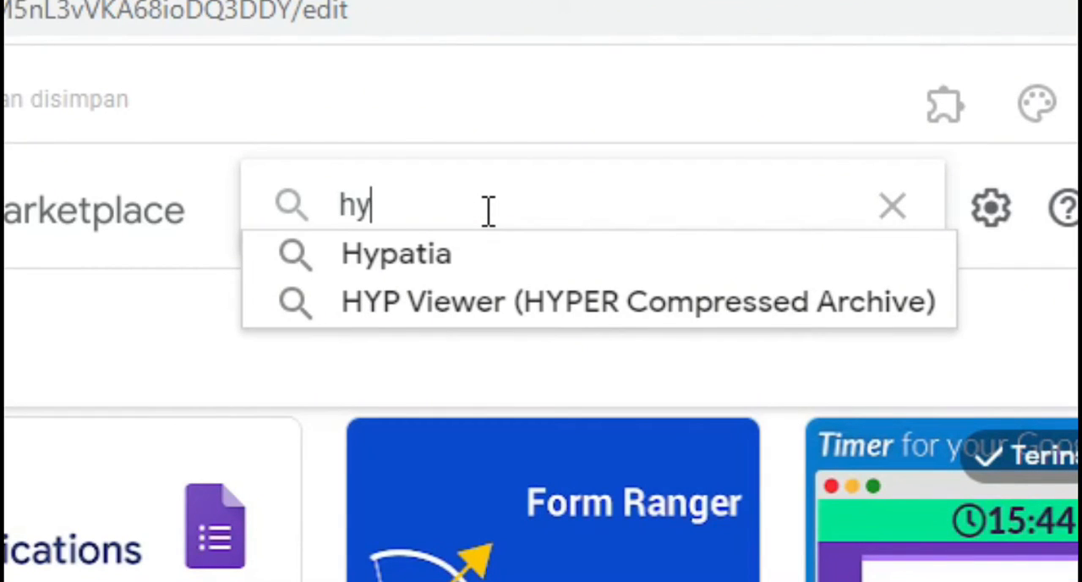
{"action": "type", "text": "pat"}
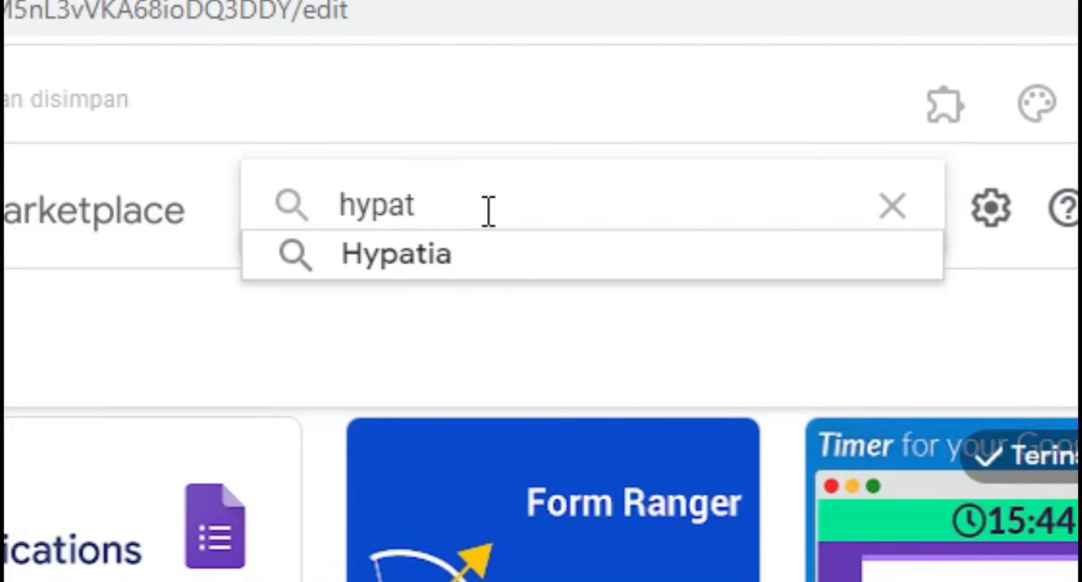
{"action": "type", "text": "ia"}
{"action": "key", "text": "Return"}
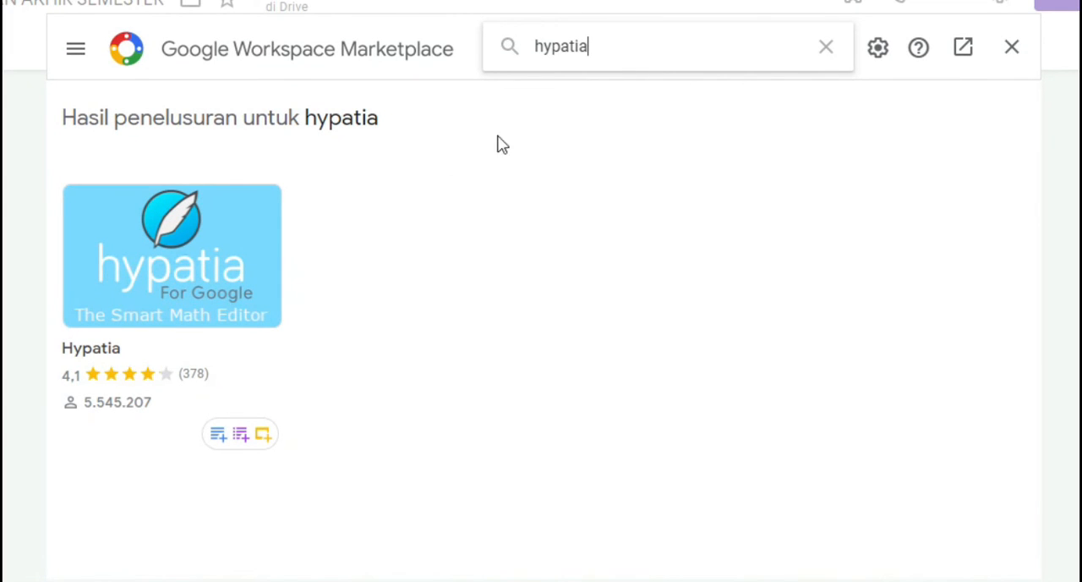
Install the Hypatia add-on with the existing Google account, grant its requested permissions and close the marketplace
{"action": "left_click", "coordinate": [185, 239]}
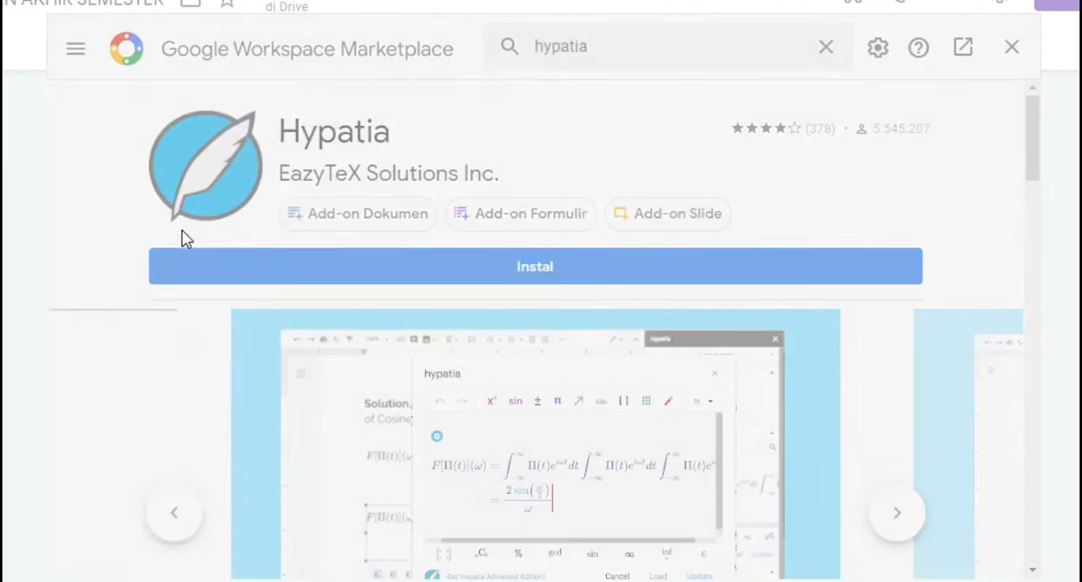
{"action": "left_click", "coordinate": [536, 269]}
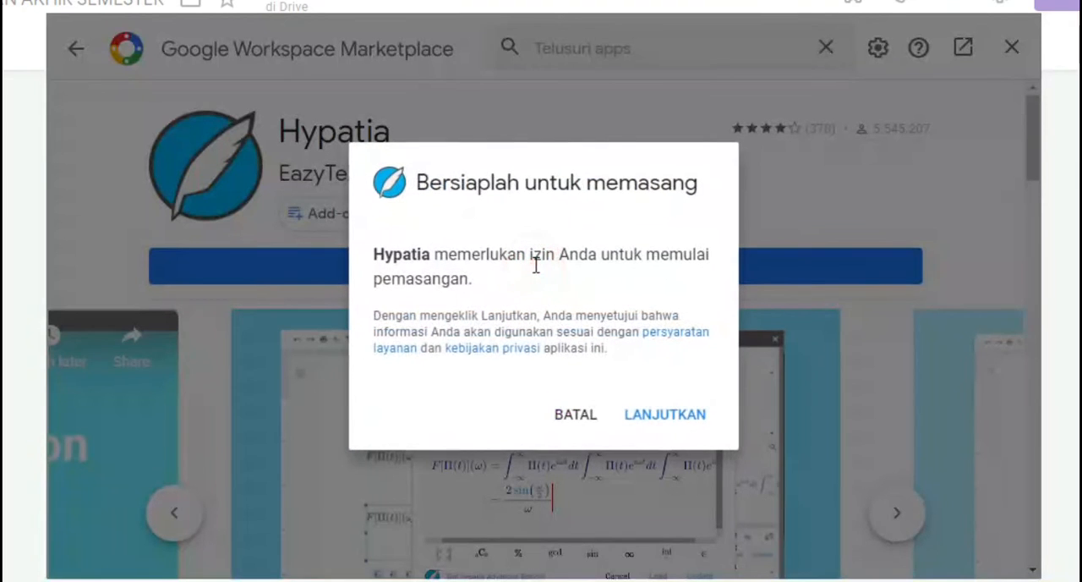
{"action": "left_click", "coordinate": [666, 422]}
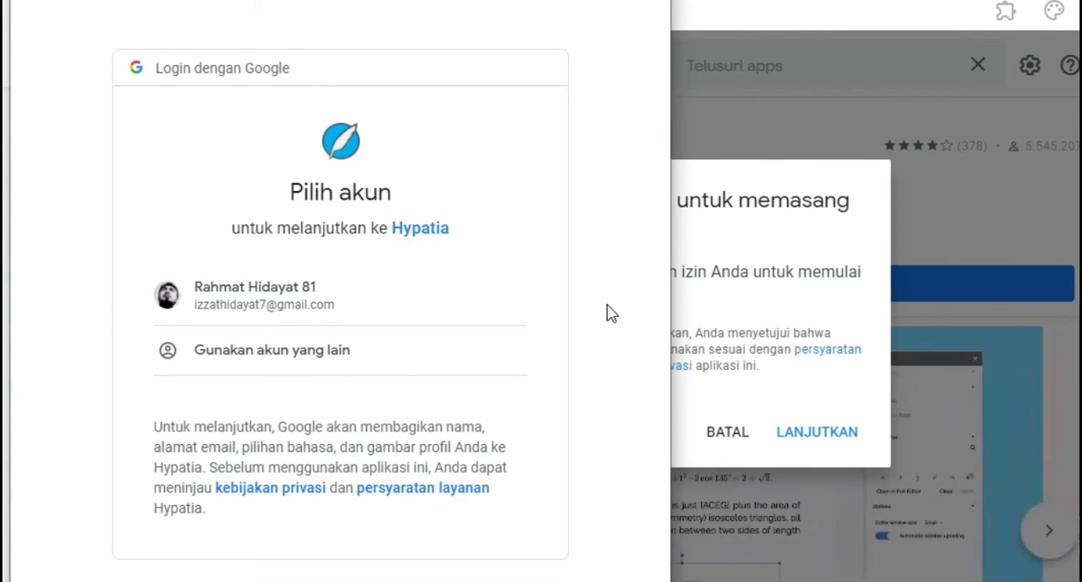
{"action": "left_click", "coordinate": [265, 305]}
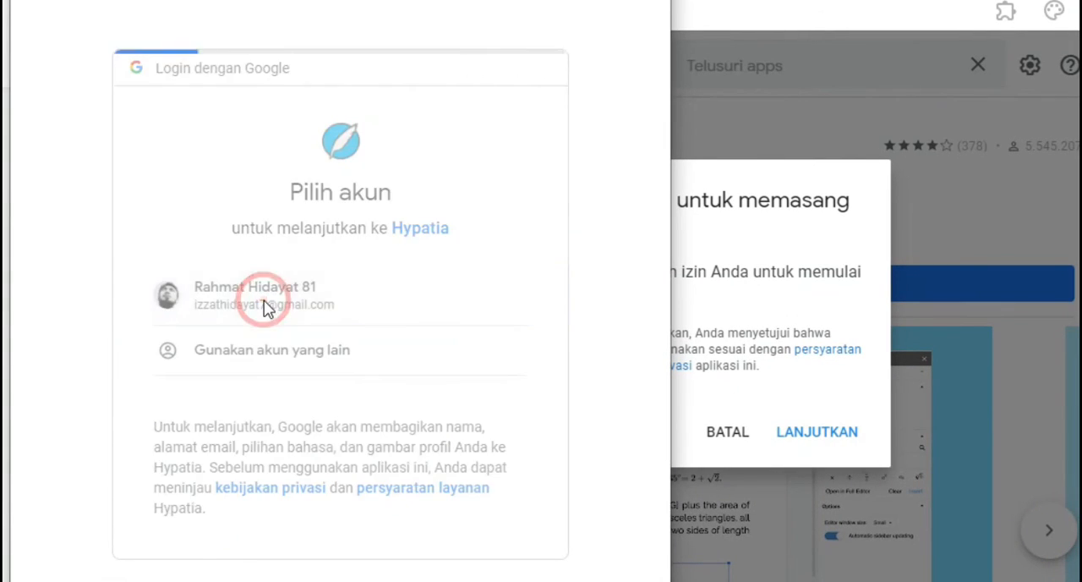
{"action": "scroll", "coordinate": [565, 240], "scroll_direction": "down", "scroll_amount": 5}
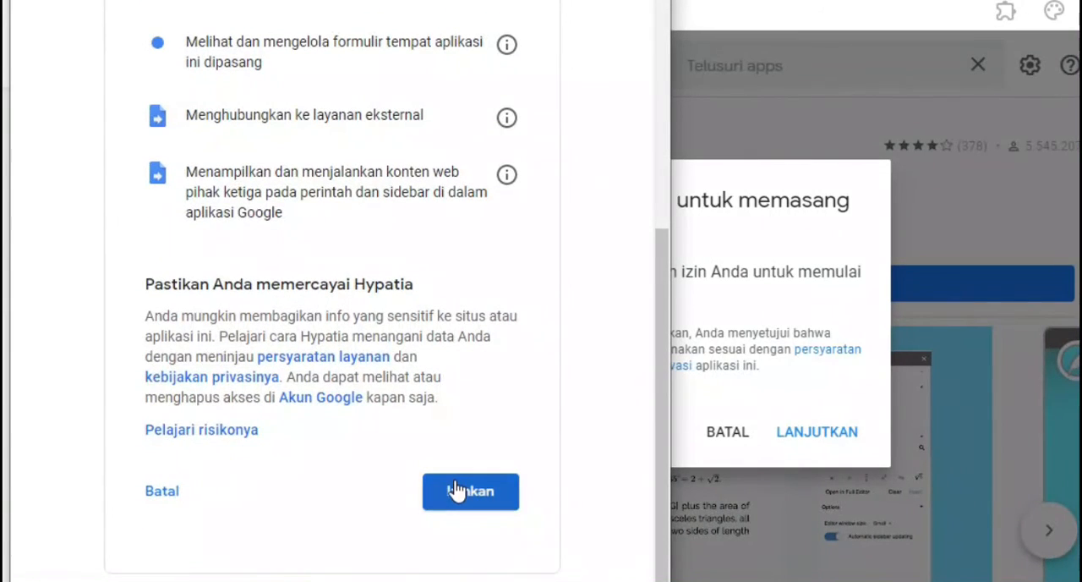
{"action": "left_click", "coordinate": [455, 489]}
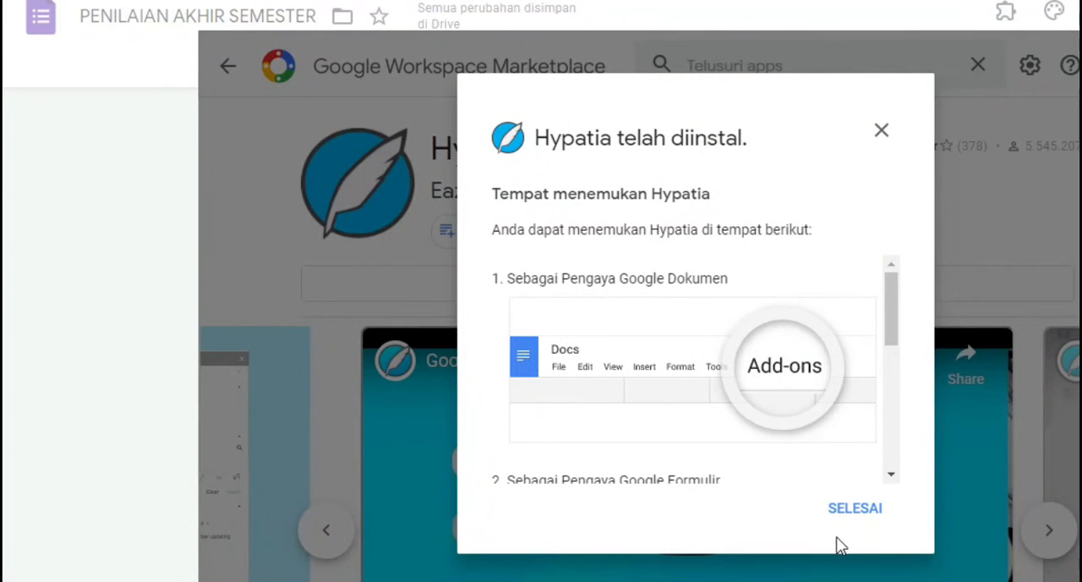
{"action": "scroll", "coordinate": [885, 328], "scroll_direction": "down", "scroll_amount": 4}
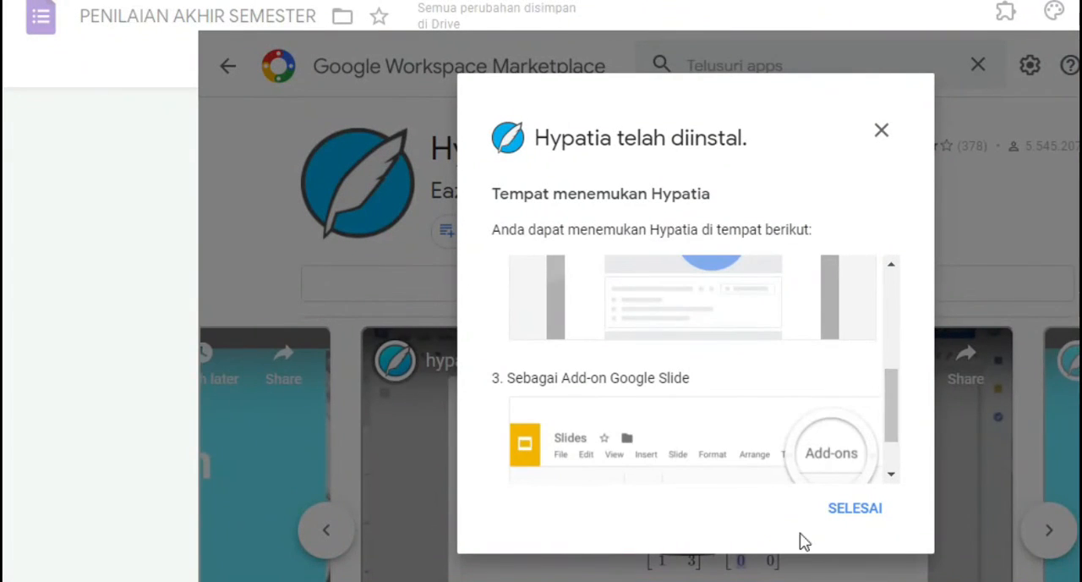
{"action": "left_click", "coordinate": [859, 512]}
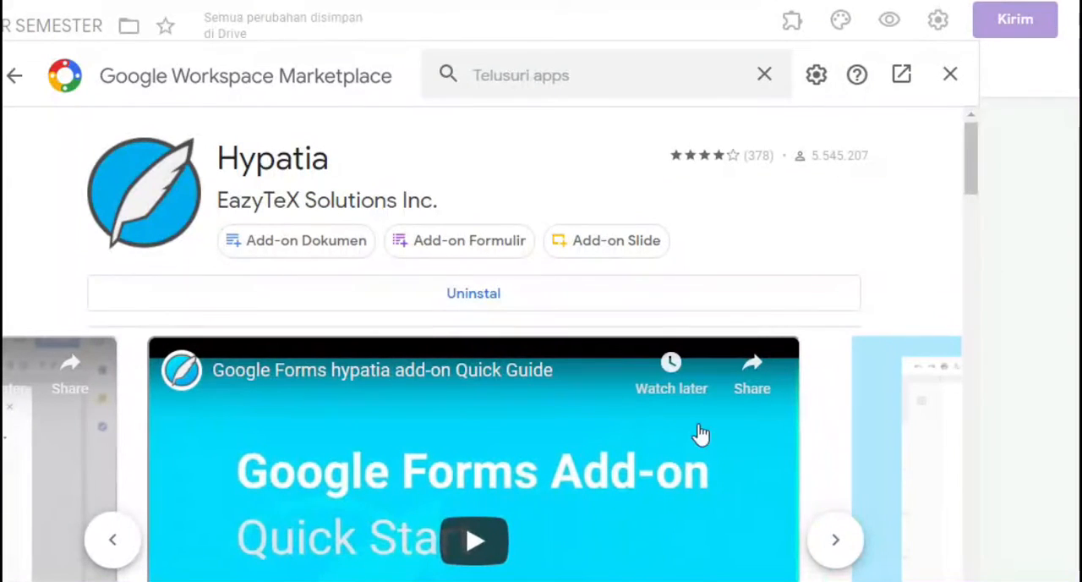
{"action": "left_click", "coordinate": [948, 79]}
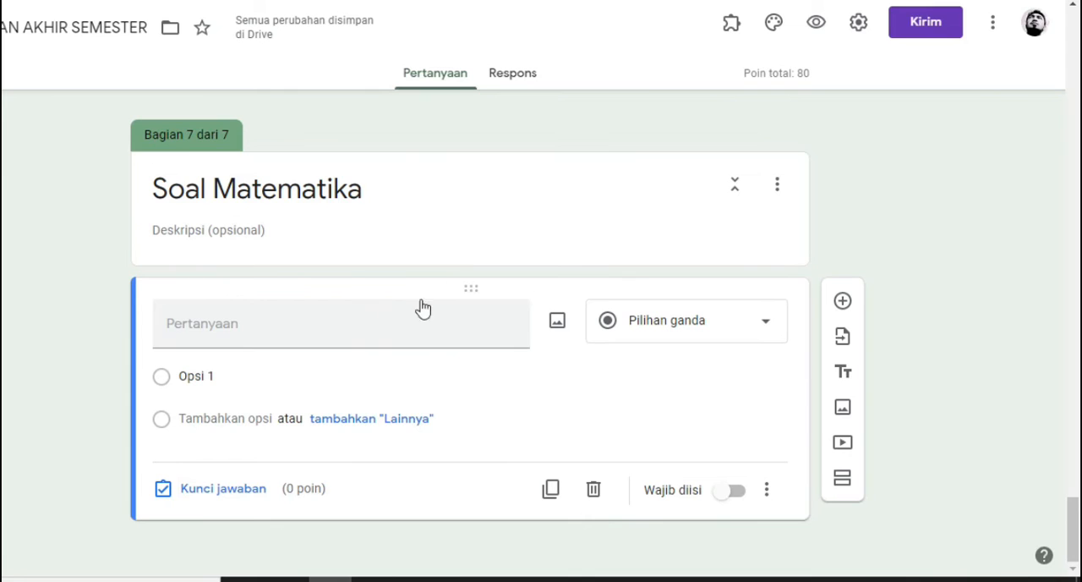
Open the Hypatia add-on's Insert/Edit Math editor for the Soal Matematika question and go through its instructions
{"action": "left_click", "coordinate": [730, 32]}
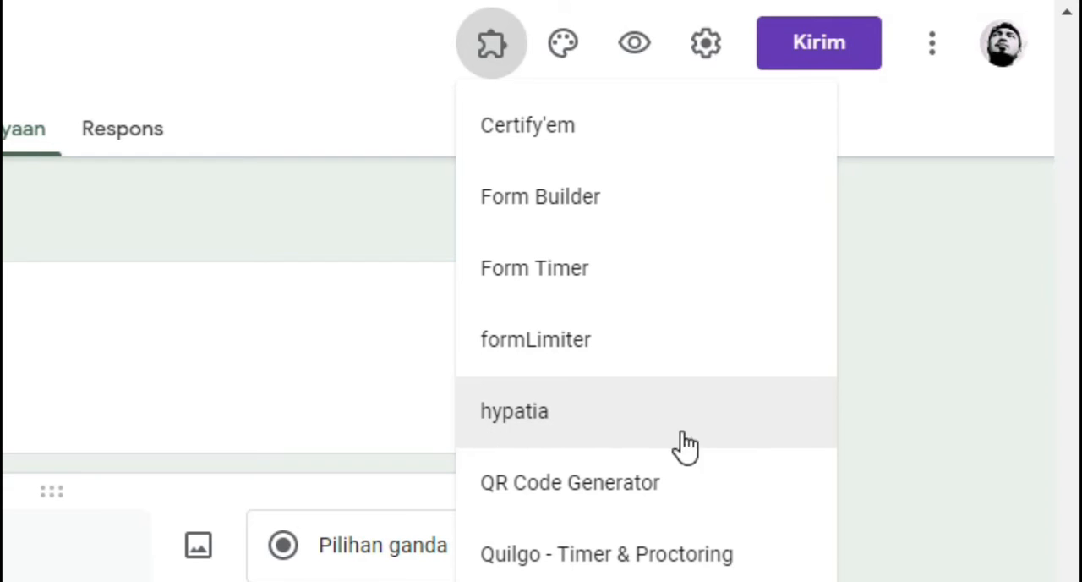
{"action": "left_click", "coordinate": [598, 421]}
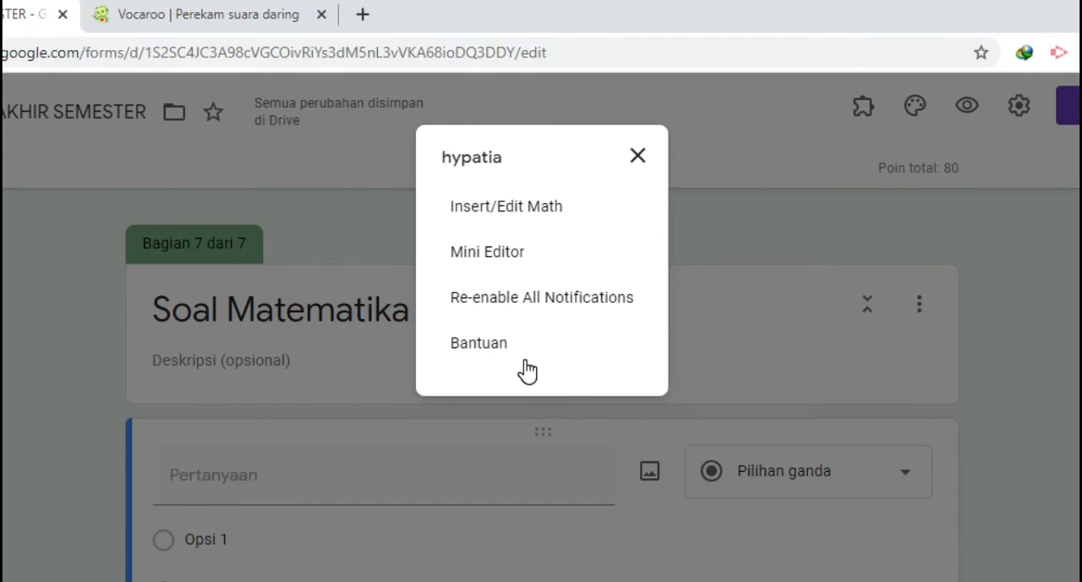
{"action": "left_click", "coordinate": [530, 219]}
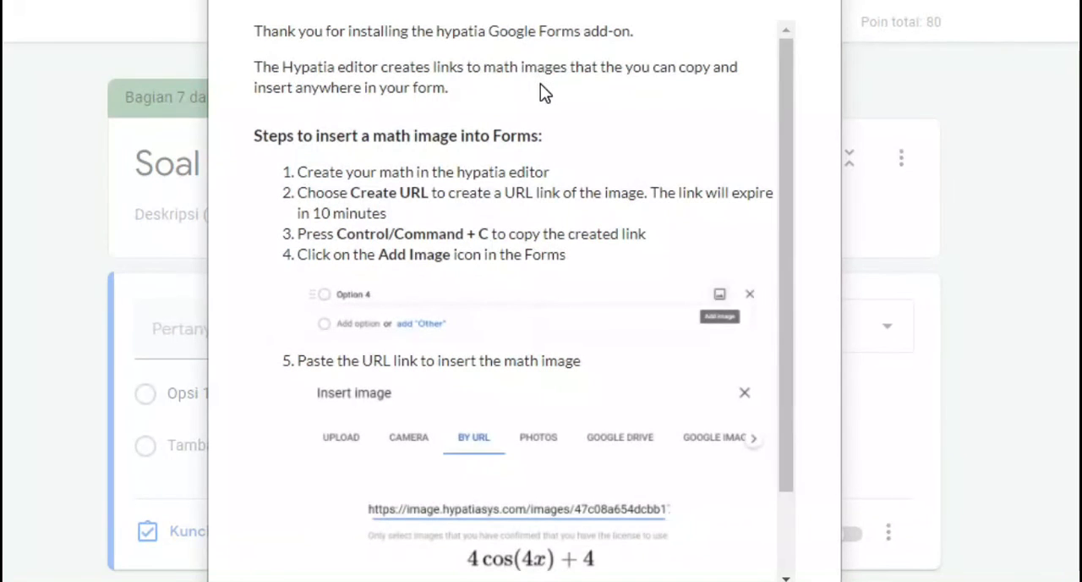
{"action": "scroll", "coordinate": [435, 222], "scroll_direction": "down", "scroll_amount": 1}
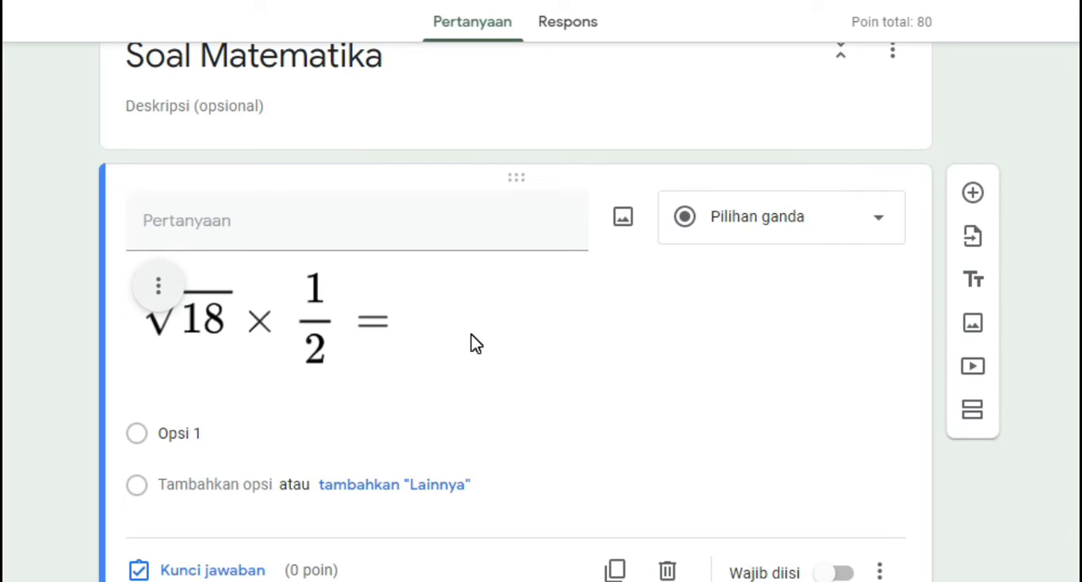
Enter 3, 4, 5 and 6 as the four answer options of the Soal Matematika equation question
{"action": "left_click", "coordinate": [201, 434]}
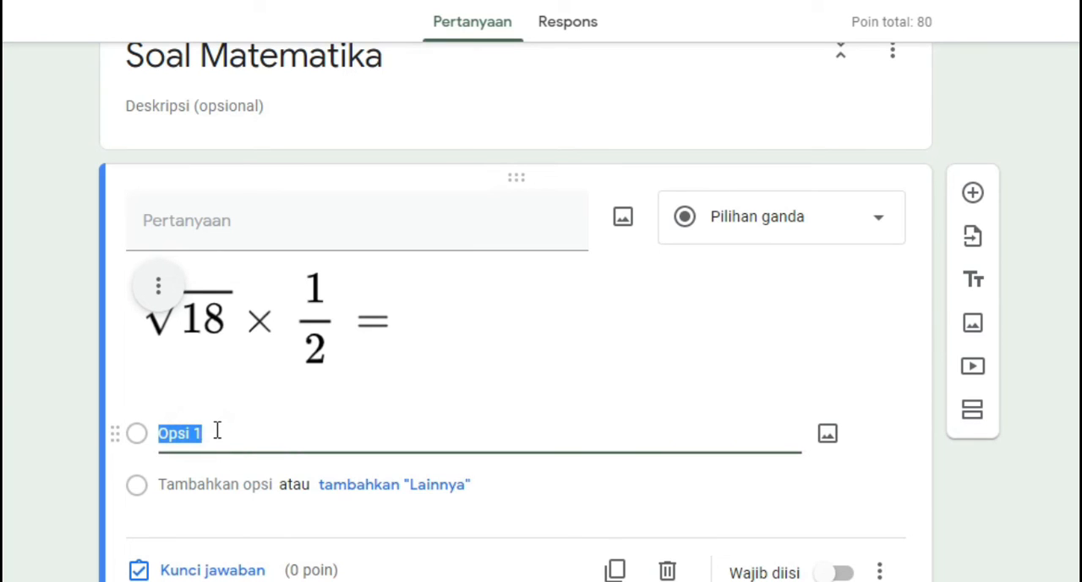
{"action": "type", "text": "3"}
{"action": "left_click", "coordinate": [234, 484]}
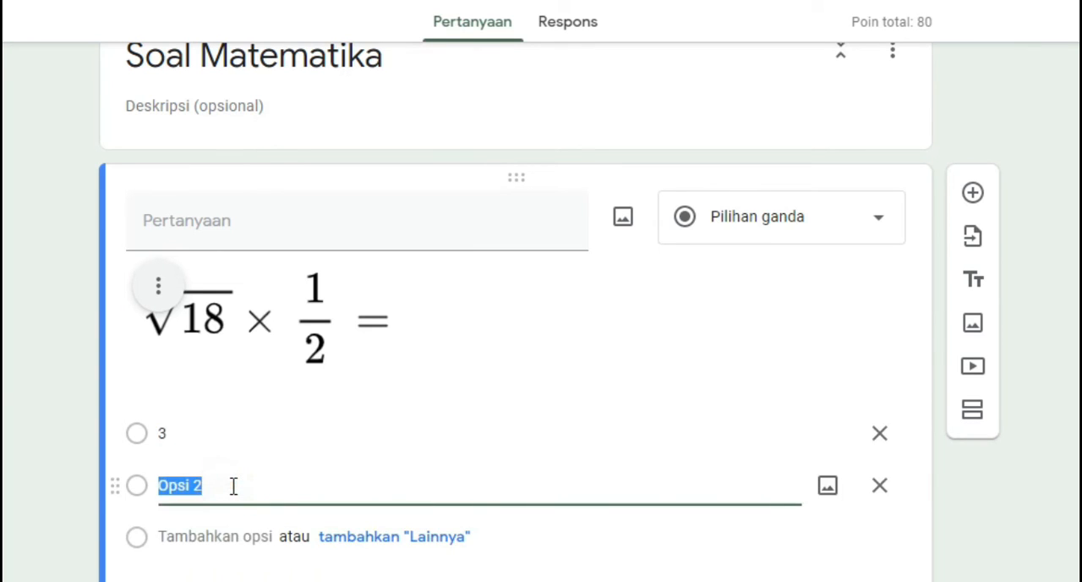
{"action": "type", "text": "4"}
{"action": "left_click", "coordinate": [229, 536]}
{"action": "type", "text": "5"}
{"action": "left_click", "coordinate": [256, 578]}
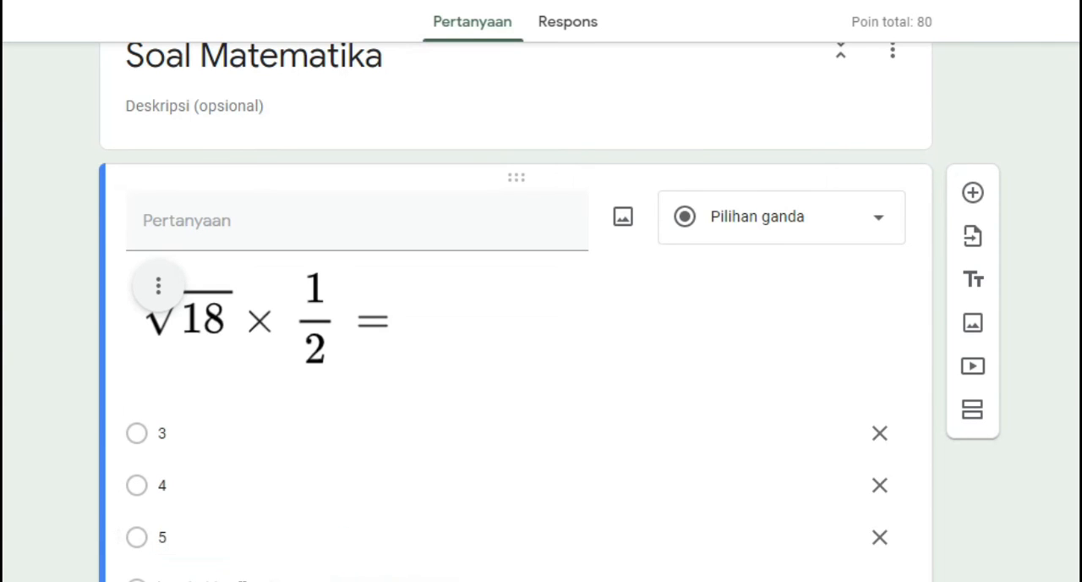
{"action": "type", "text": "6"}
Give the equation question an answer key of 20 points with 4 as the correct answer, and make the question required
{"action": "scroll", "coordinate": [473, 495], "scroll_direction": "down", "scroll_amount": 2}
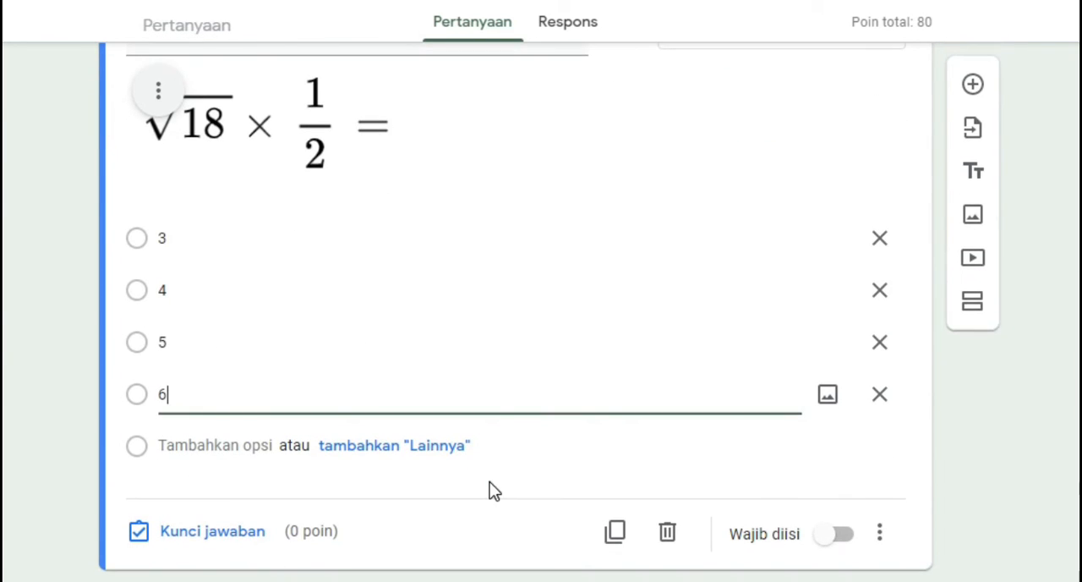
{"action": "left_click", "coordinate": [229, 538]}
{"action": "type", "text": "20"}
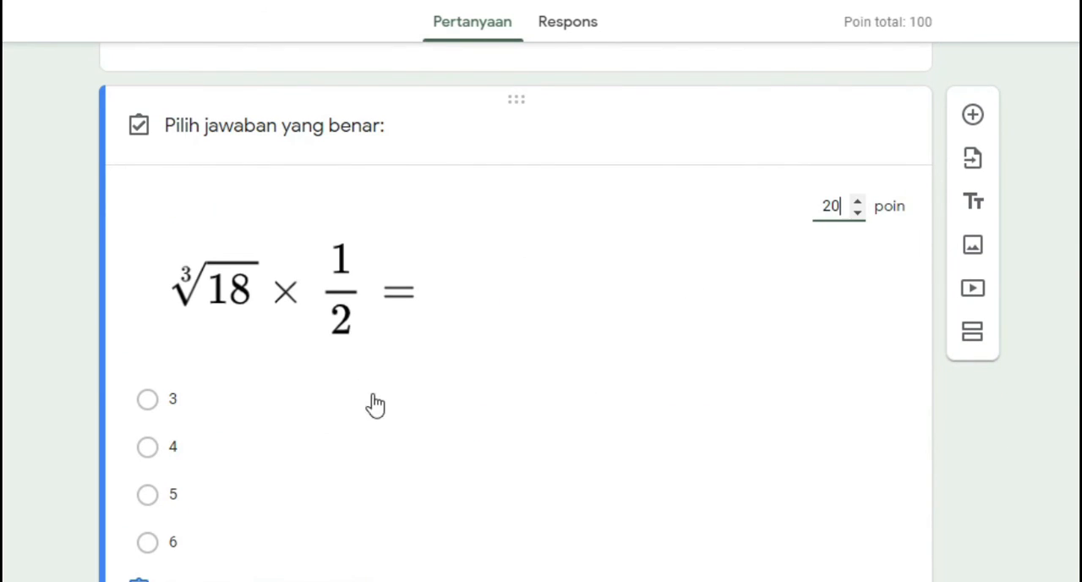
{"action": "left_click", "coordinate": [363, 458]}
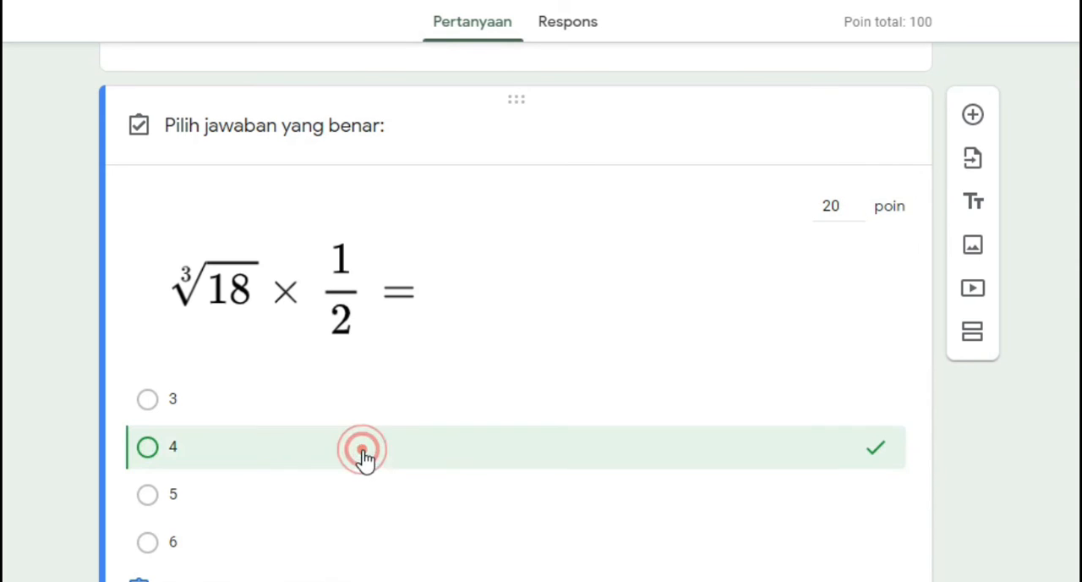
{"action": "scroll", "coordinate": [693, 449], "scroll_direction": "down", "scroll_amount": 3}
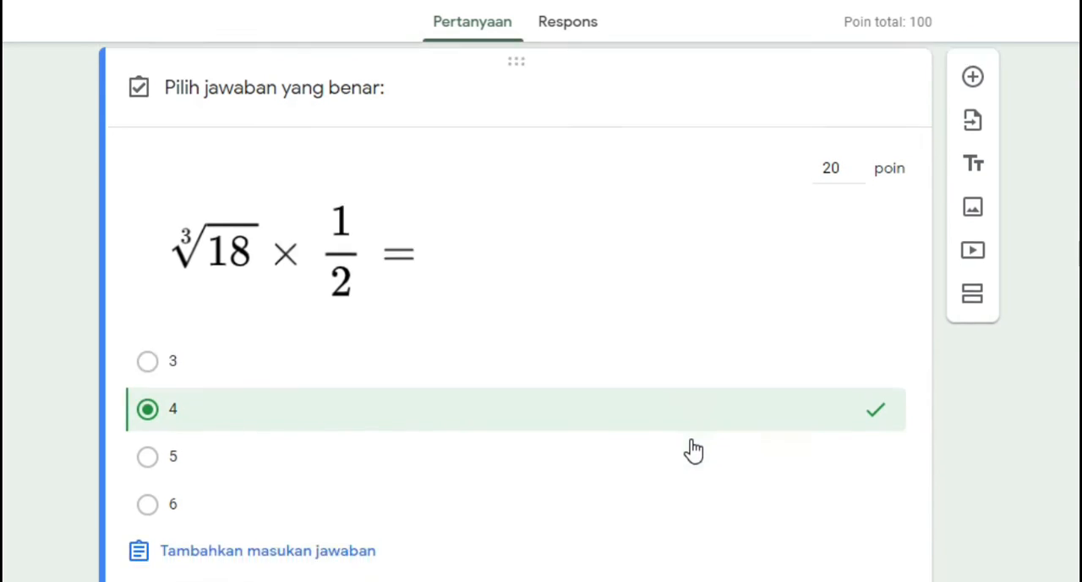
{"action": "left_click", "coordinate": [862, 528]}
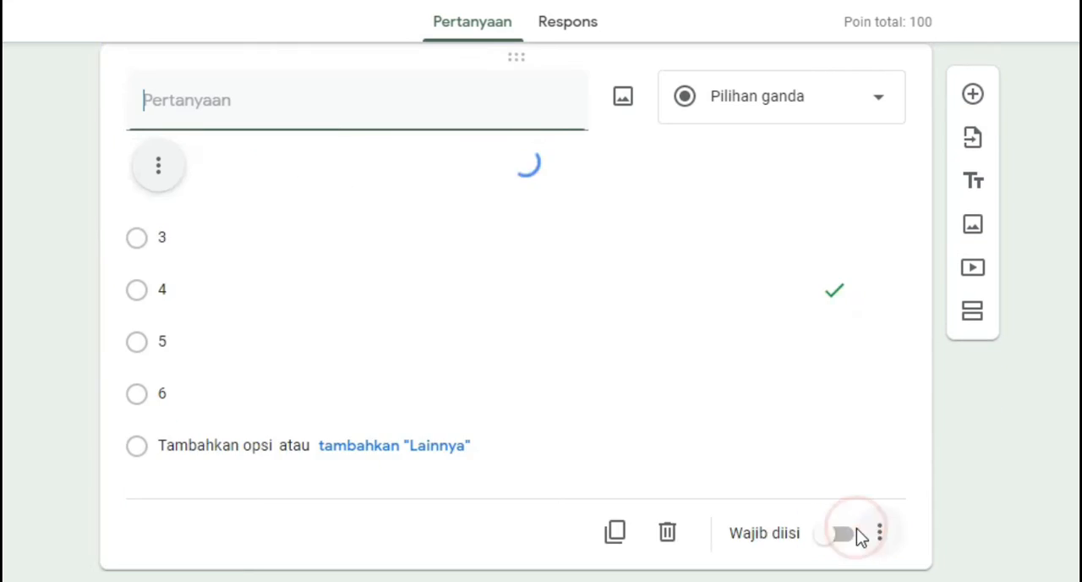
{"action": "scroll", "coordinate": [790, 503], "scroll_direction": "down", "scroll_amount": 2}
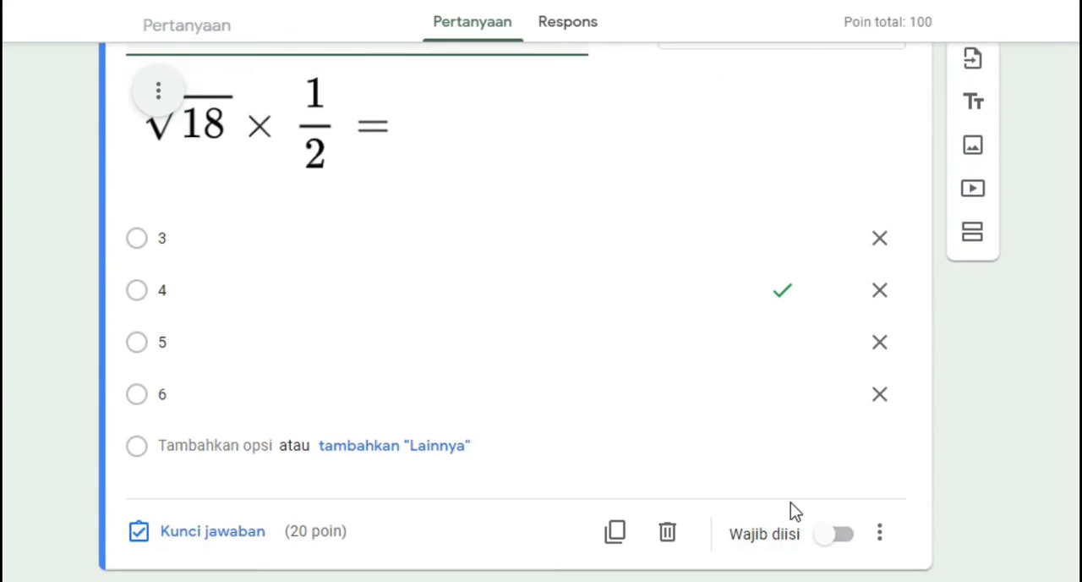
{"action": "left_click", "coordinate": [846, 535]}
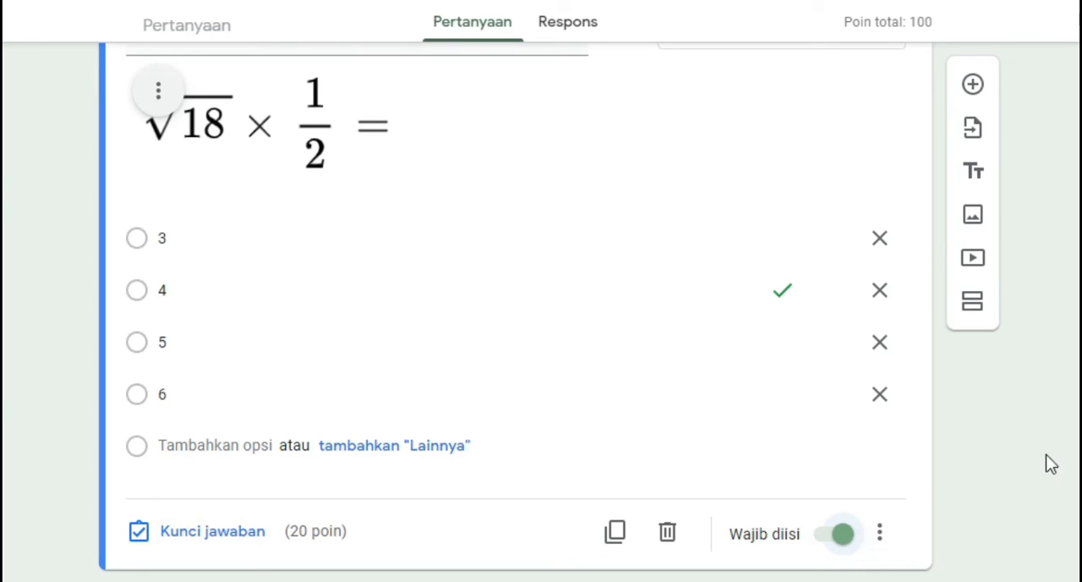
Review all seven sections of the exam form, from the Soal Matematika question back up to the opening rules
{"action": "scroll", "coordinate": [1041, 494], "scroll_direction": "up", "scroll_amount": 4}
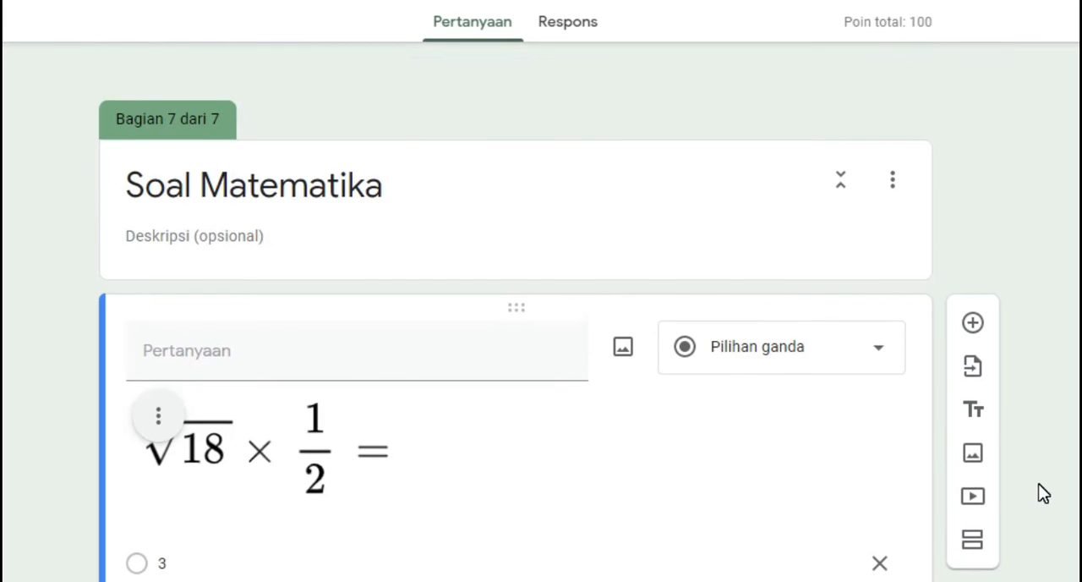
{"action": "scroll", "coordinate": [1043, 494], "scroll_direction": "up", "scroll_amount": 4}
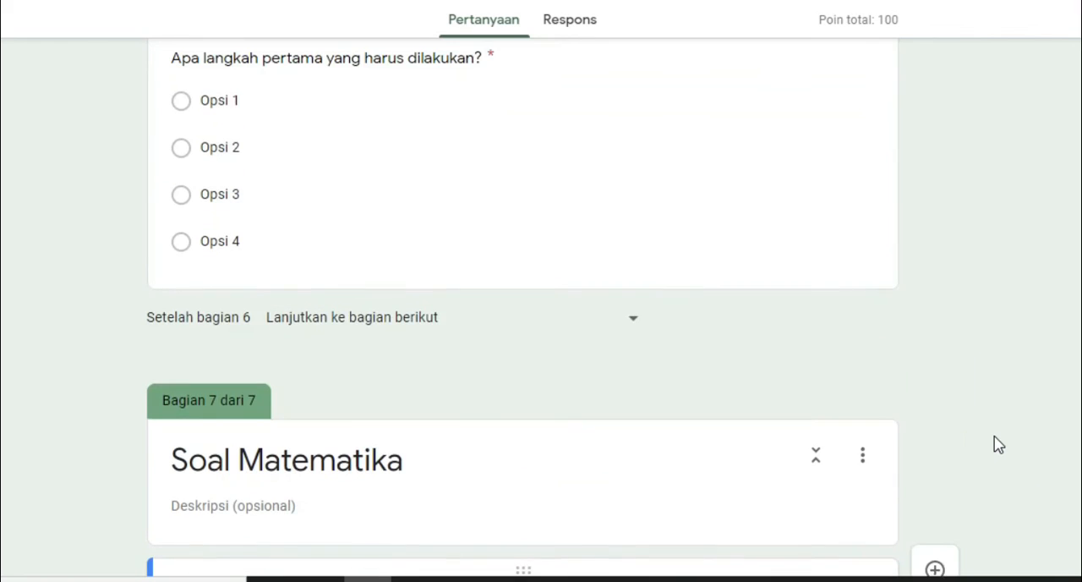
{"action": "scroll", "coordinate": [1043, 494], "scroll_direction": "down", "scroll_amount": 4}
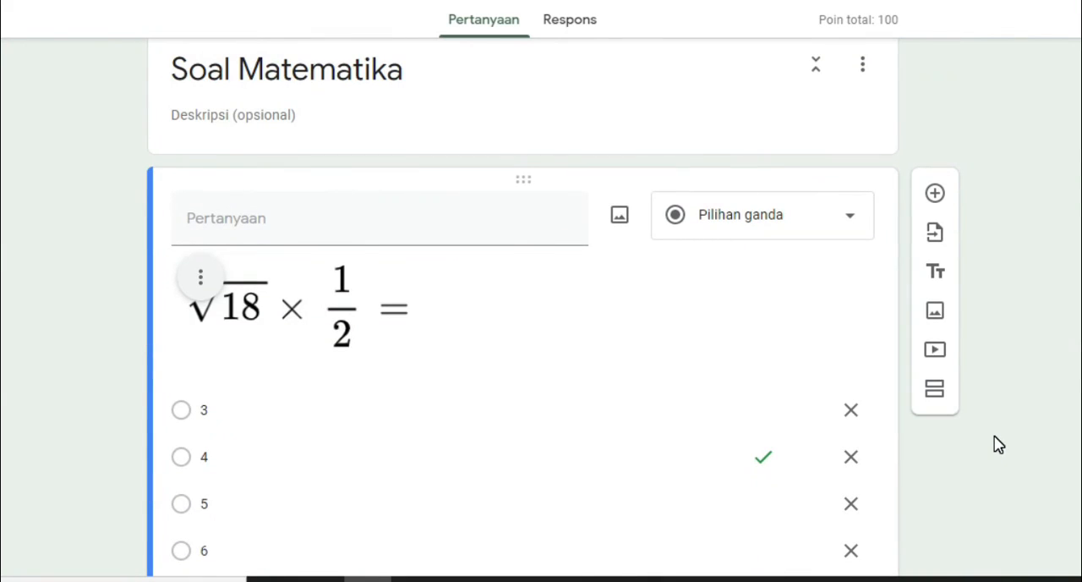
{"action": "scroll", "coordinate": [1028, 441], "scroll_direction": "up", "scroll_amount": 4}
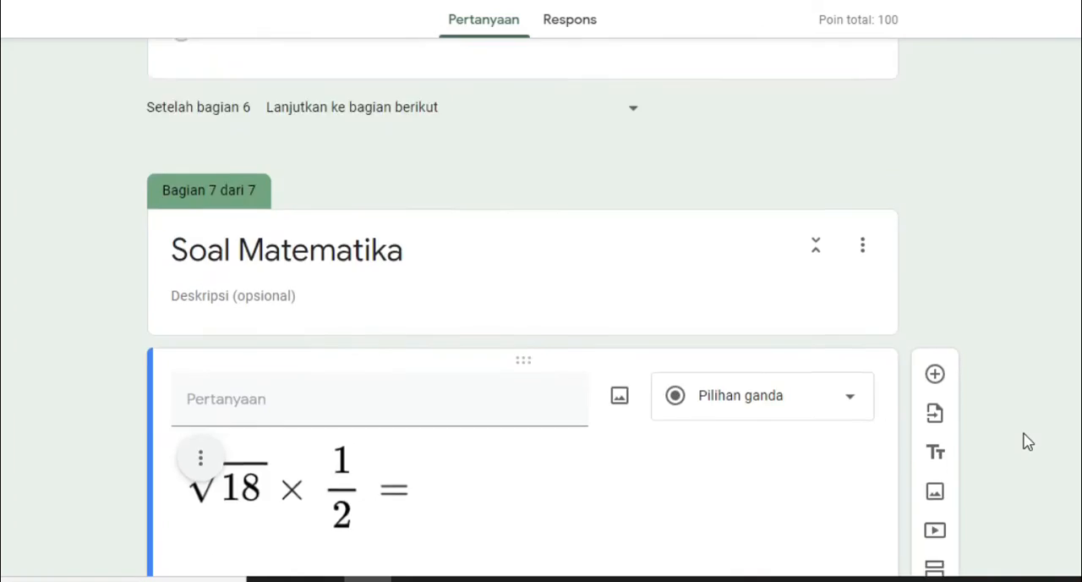
{"action": "scroll", "coordinate": [1027, 441], "scroll_direction": "up", "scroll_amount": 5}
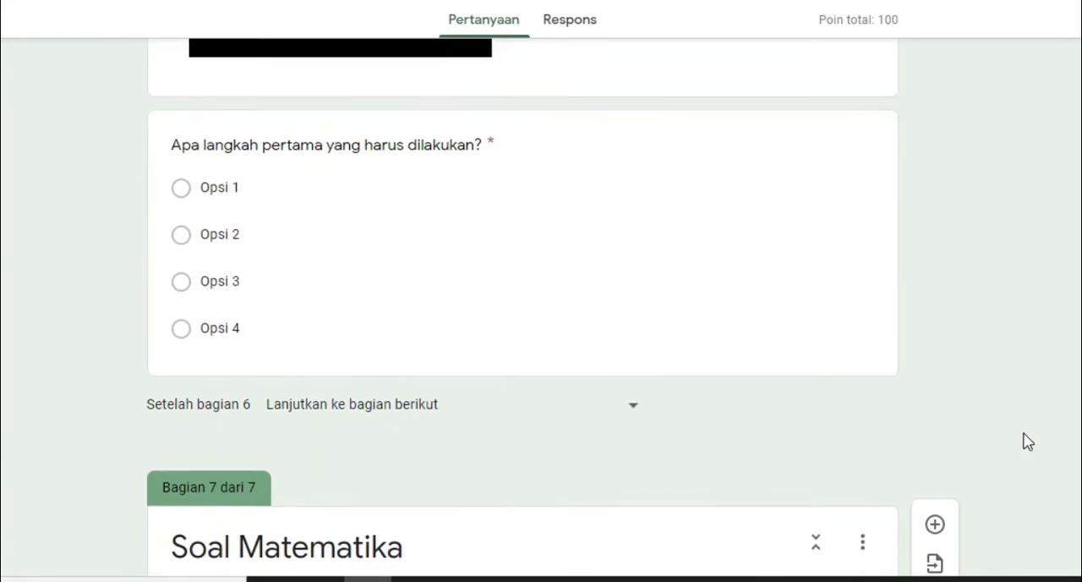
{"action": "scroll", "coordinate": [1028, 442], "scroll_direction": "up", "scroll_amount": 12}
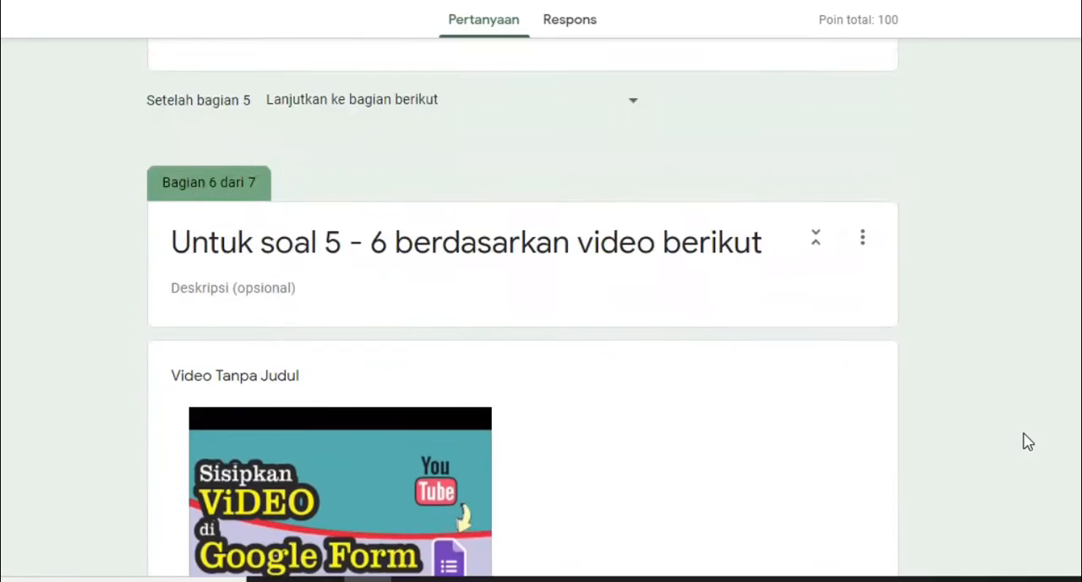
{"action": "scroll", "coordinate": [1028, 441], "scroll_direction": "up", "scroll_amount": 15}
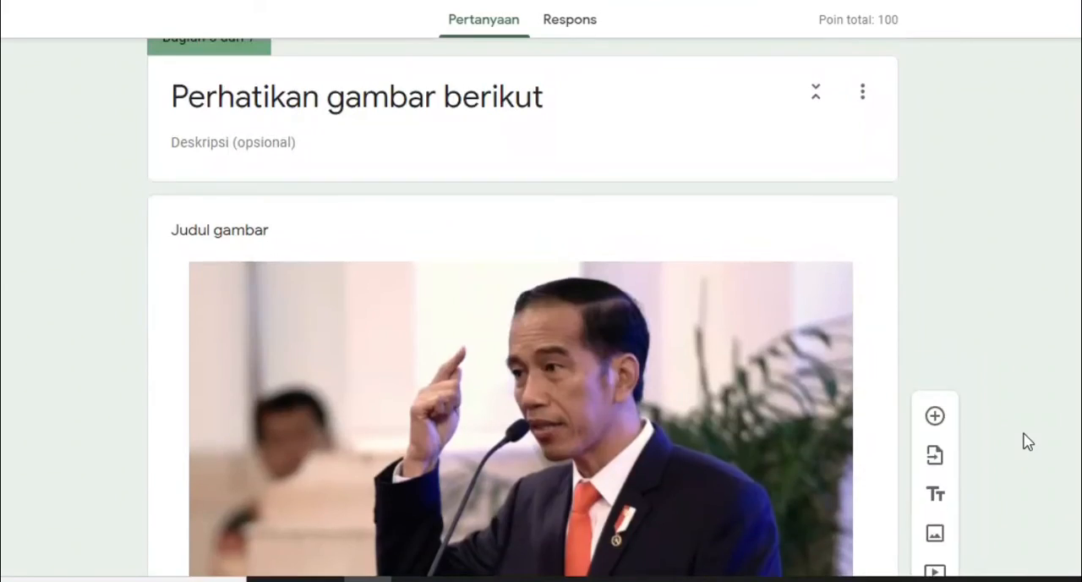
{"action": "scroll", "coordinate": [1029, 442], "scroll_direction": "up", "scroll_amount": 5}
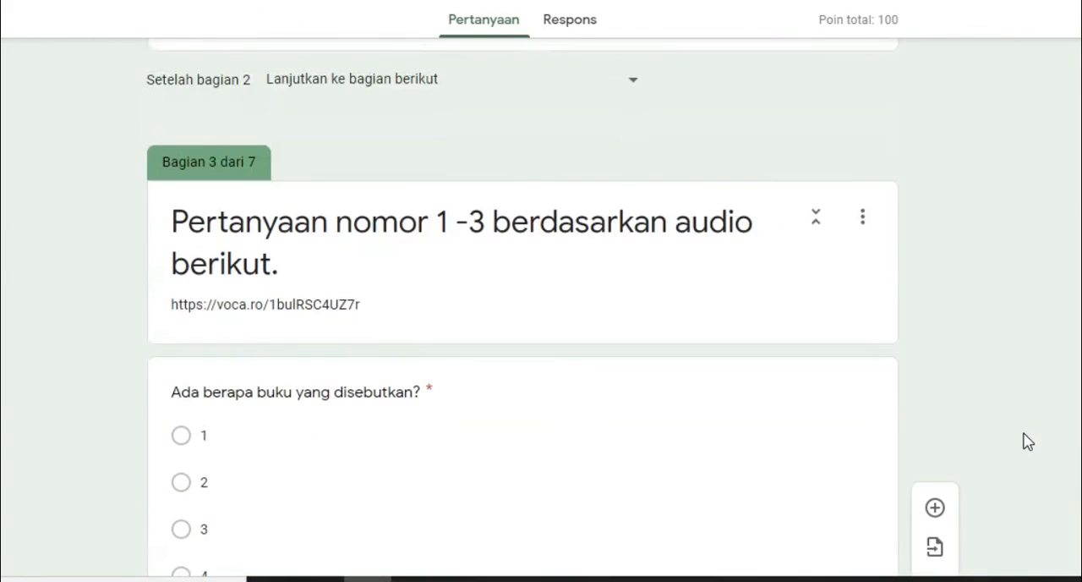
{"action": "scroll", "coordinate": [1071, 354], "scroll_direction": "up", "scroll_amount": 3}
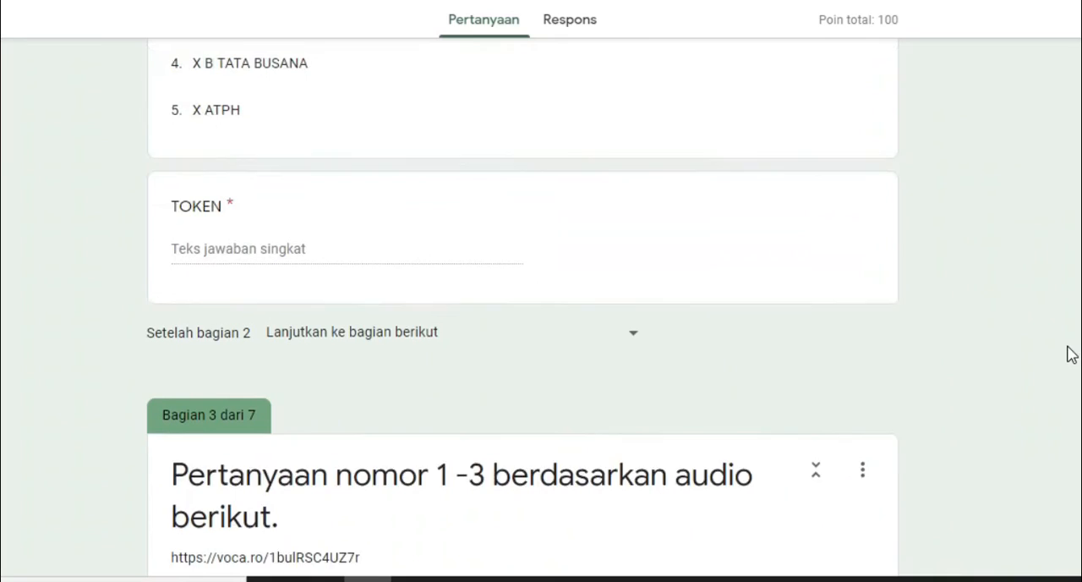
{"action": "scroll", "coordinate": [1070, 354], "scroll_direction": "down", "scroll_amount": 8}
{"action": "scroll", "coordinate": [1071, 355], "scroll_direction": "down", "scroll_amount": 15}
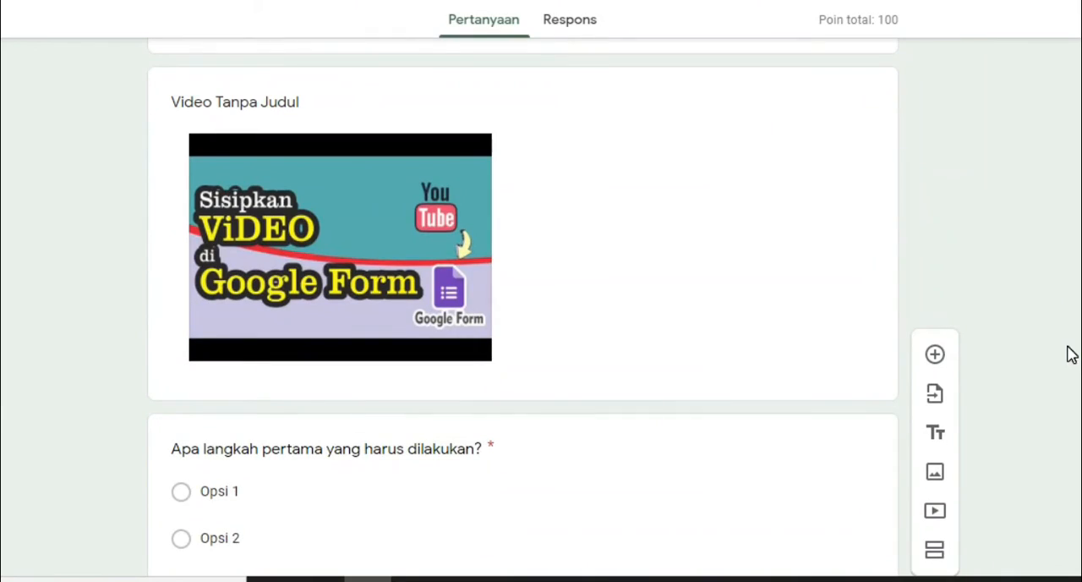
{"action": "scroll", "coordinate": [1053, 288], "scroll_direction": "down", "scroll_amount": 12}
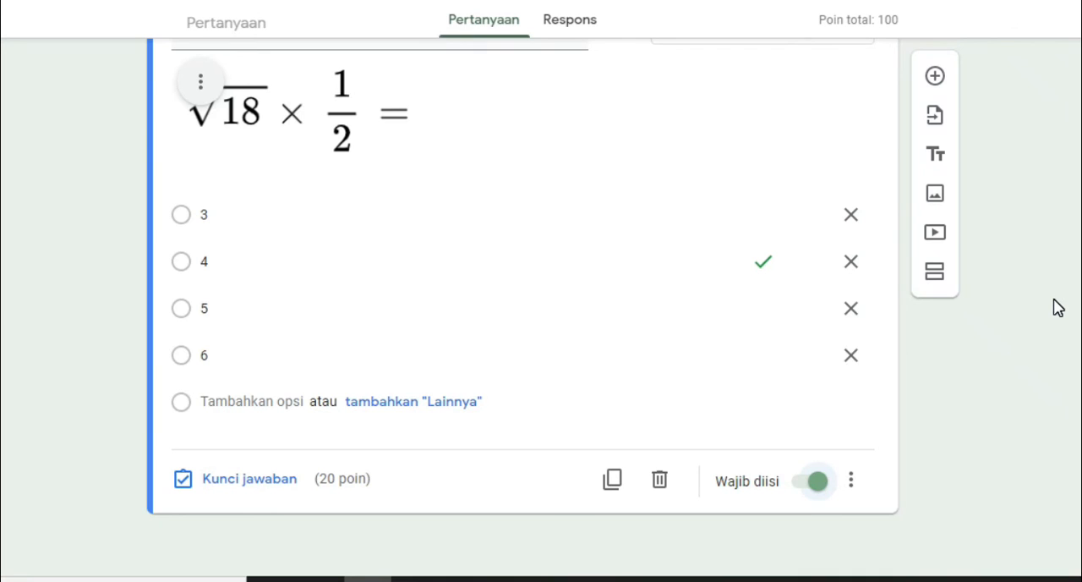
{"action": "scroll", "coordinate": [1059, 308], "scroll_direction": "up", "scroll_amount": 20}
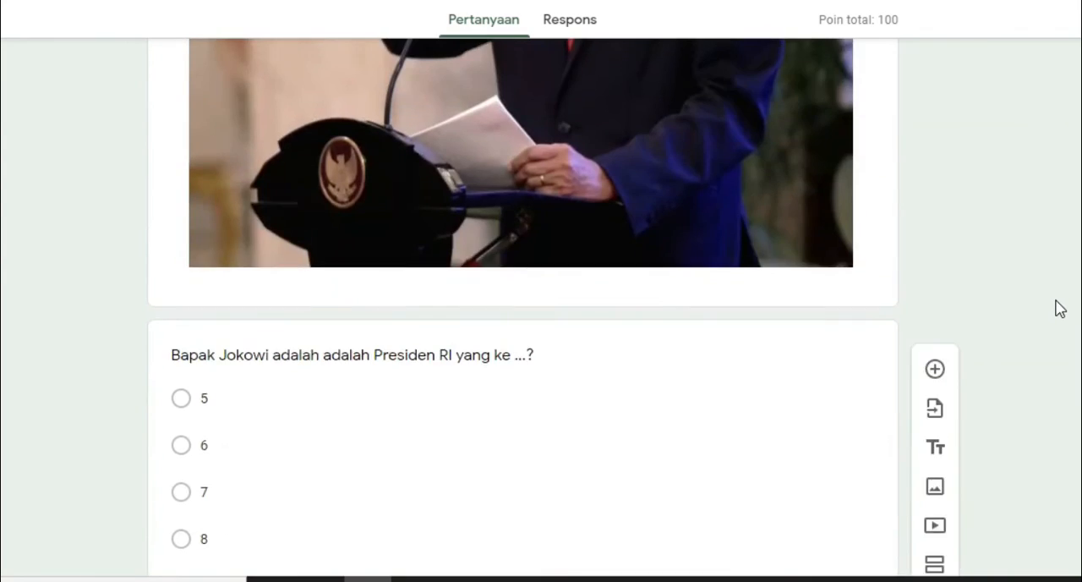
{"action": "scroll", "coordinate": [1059, 308], "scroll_direction": "up", "scroll_amount": 10}
{"action": "scroll", "coordinate": [1058, 308], "scroll_direction": "up", "scroll_amount": 5}
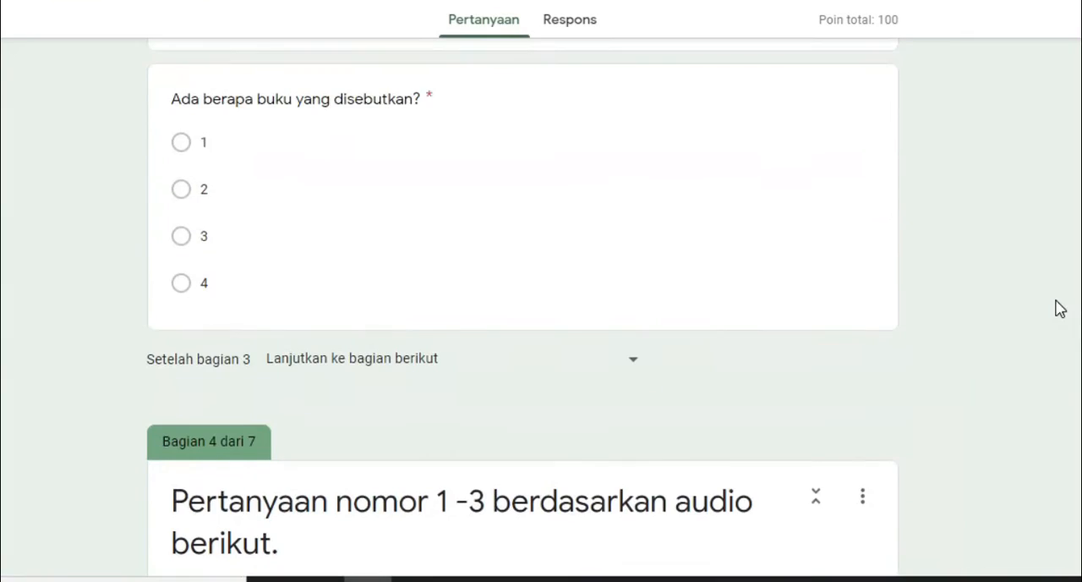
{"action": "scroll", "coordinate": [1059, 308], "scroll_direction": "up", "scroll_amount": 10}
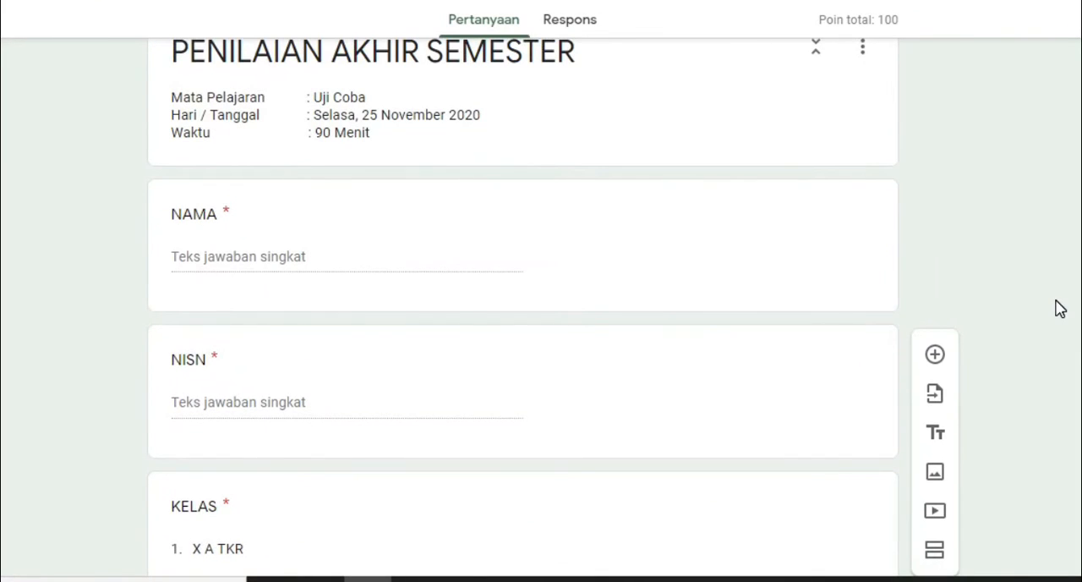
{"action": "scroll", "coordinate": [1060, 308], "scroll_direction": "up", "scroll_amount": 3}
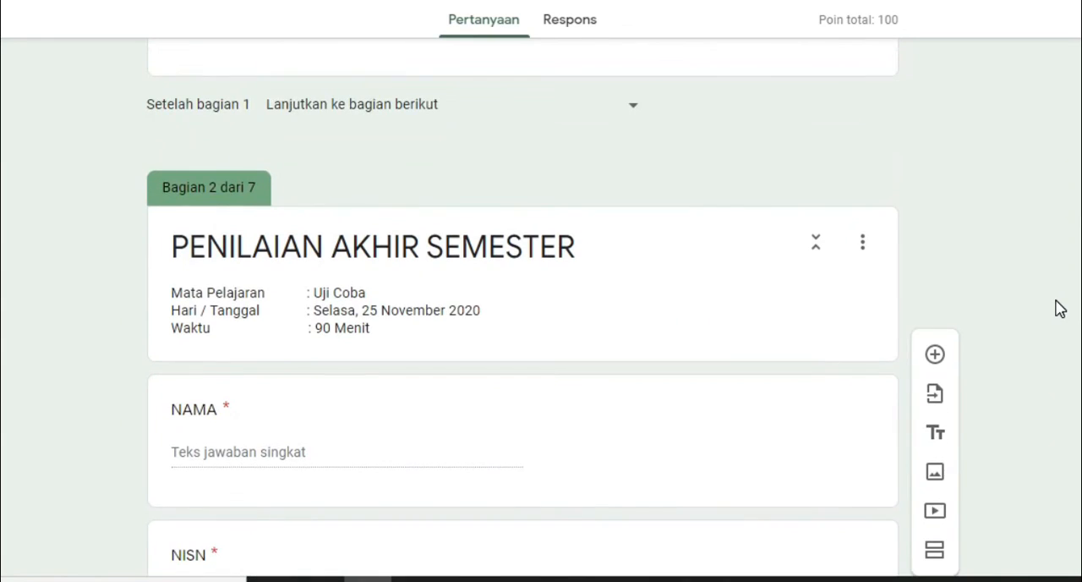
{"action": "scroll", "coordinate": [1061, 308], "scroll_direction": "up", "scroll_amount": 5}
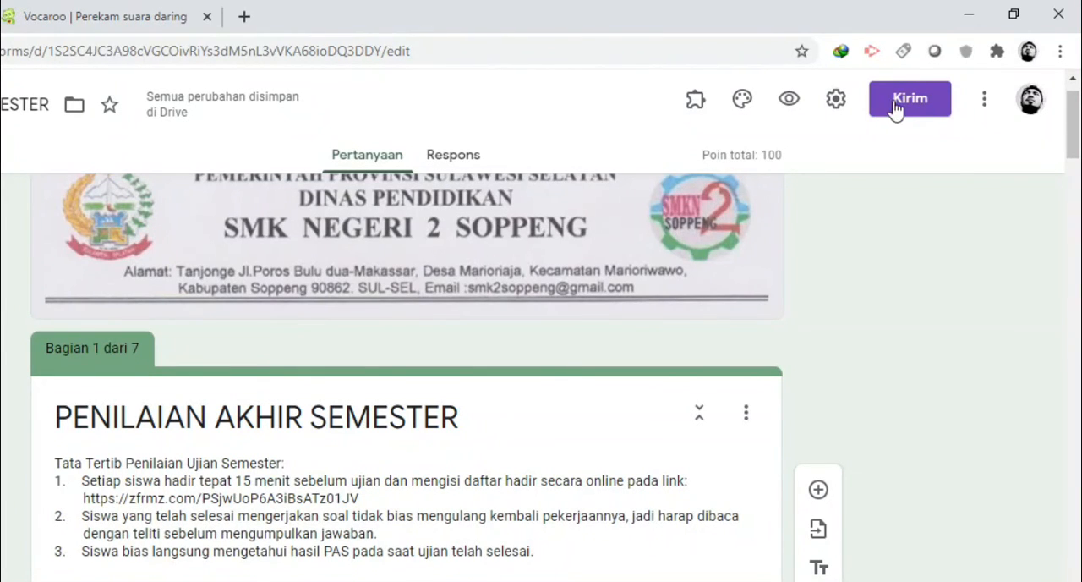
Generate a shortened sharing link for the form, copy it and close the send dialog
{"action": "left_click", "coordinate": [925, 111]}
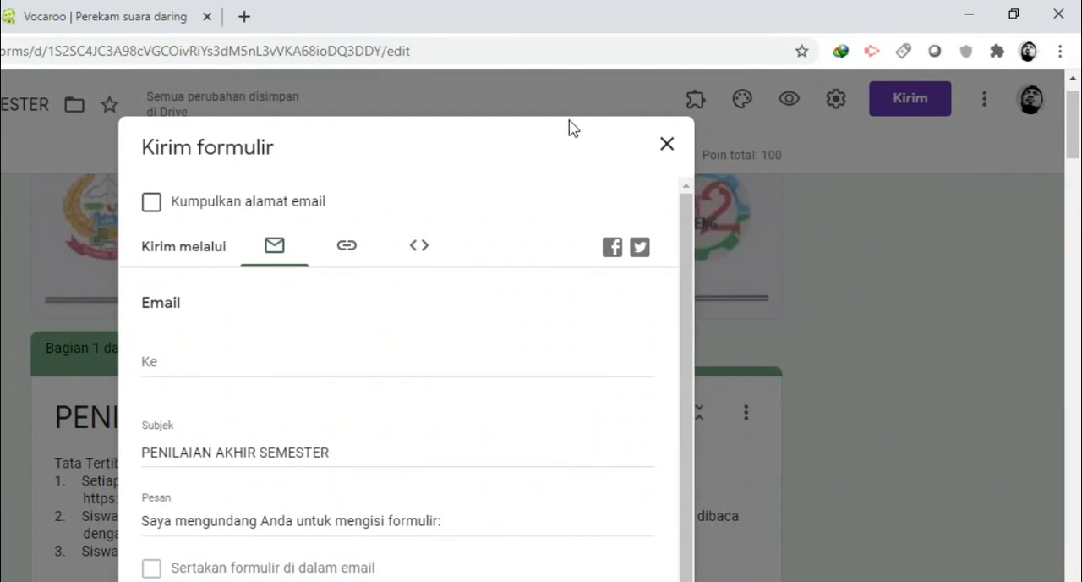
{"action": "left_click", "coordinate": [346, 254]}
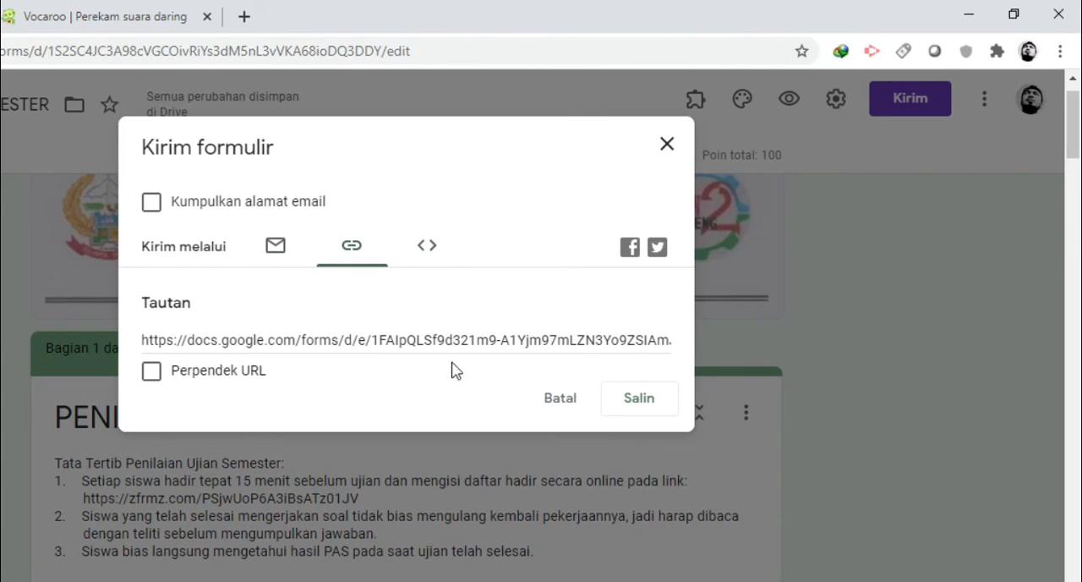
{"action": "left_click", "coordinate": [151, 378]}
{"action": "key", "text": "ctrl+c"}
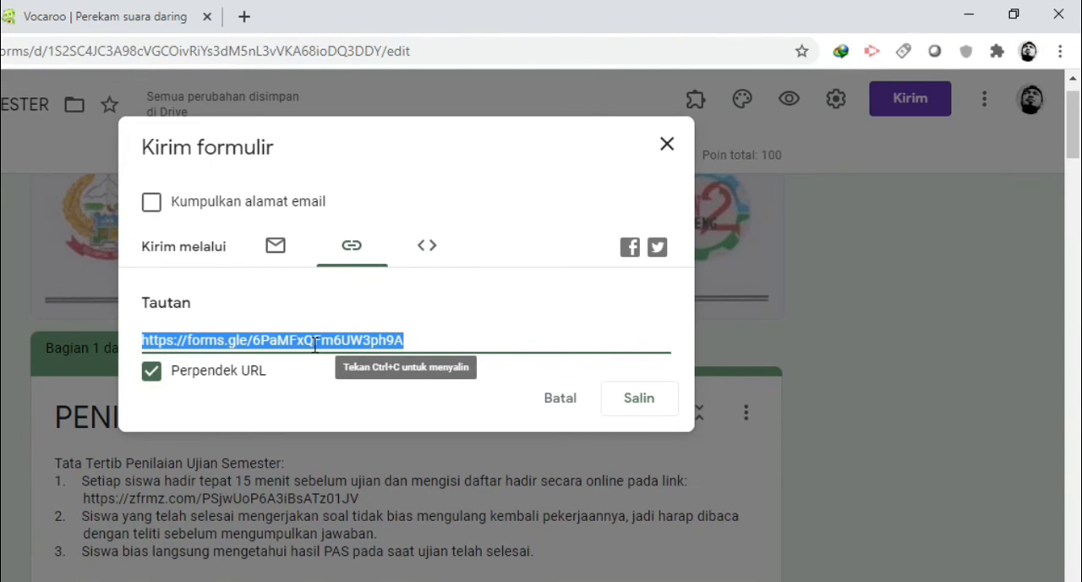
{"action": "left_click", "coordinate": [644, 399]}
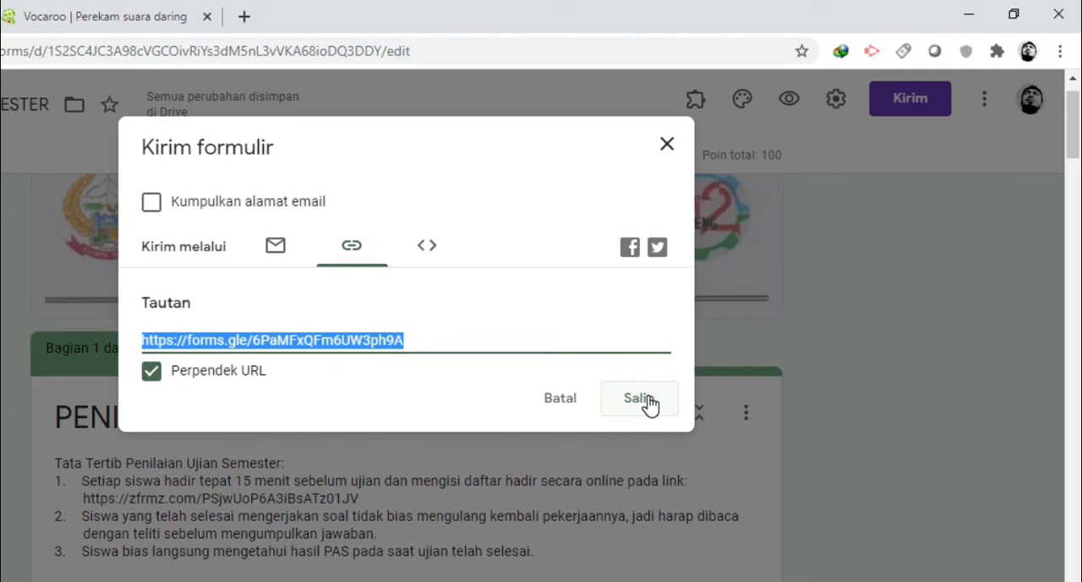
{"action": "left_click", "coordinate": [666, 144]}
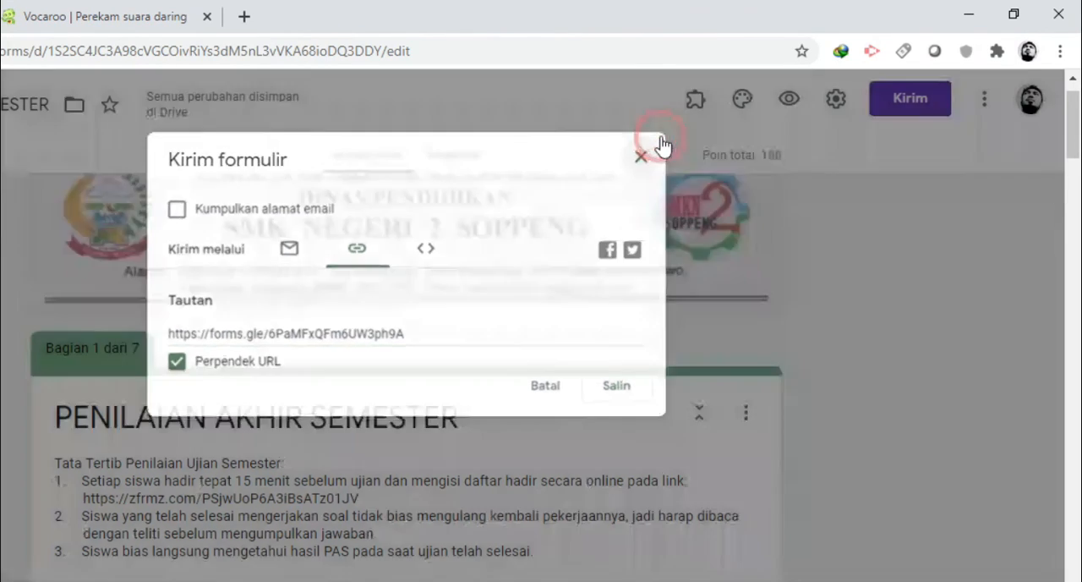
Open the copied short form link in a new browser tab
{"action": "left_click", "coordinate": [243, 17]}
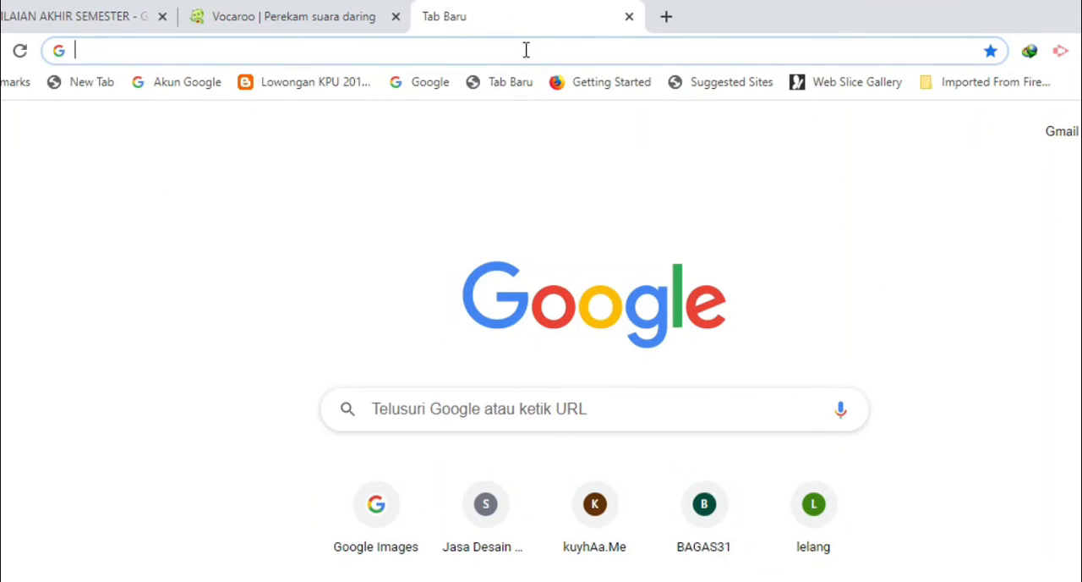
{"action": "right_click", "coordinate": [526, 50]}
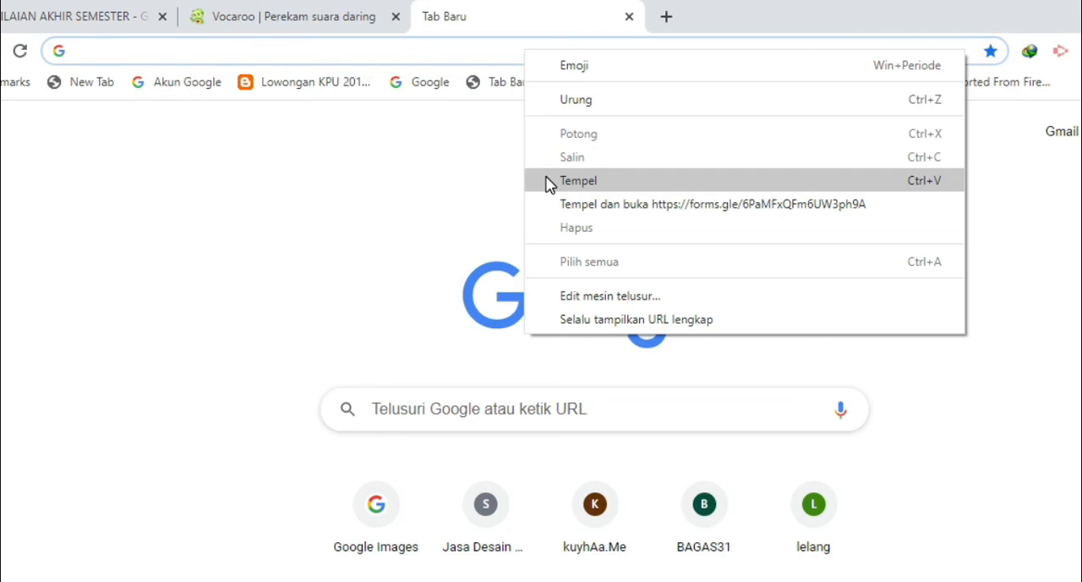
{"action": "left_click", "coordinate": [628, 185]}
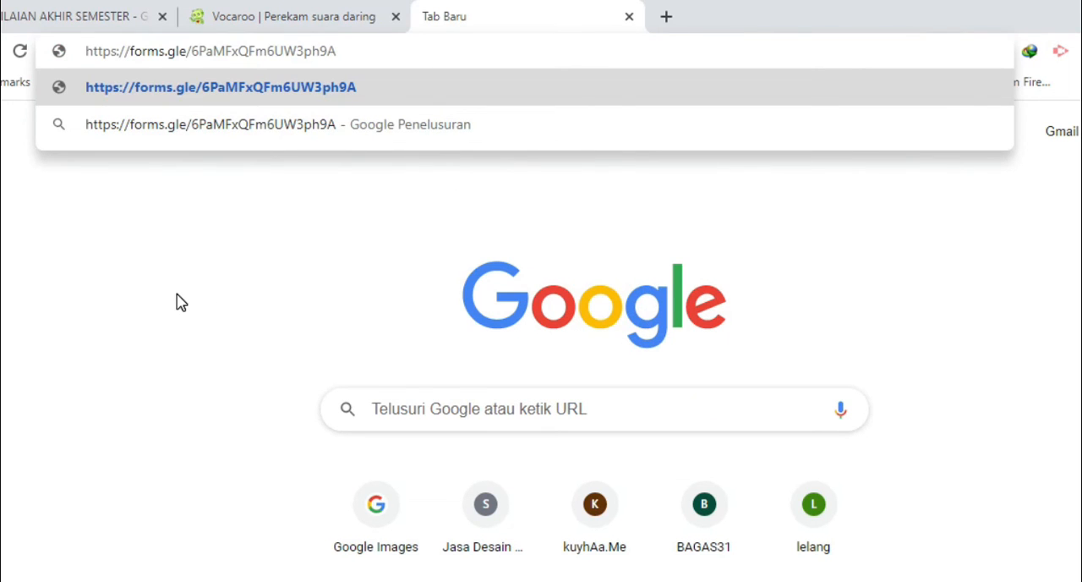
{"action": "key", "text": "Return"}
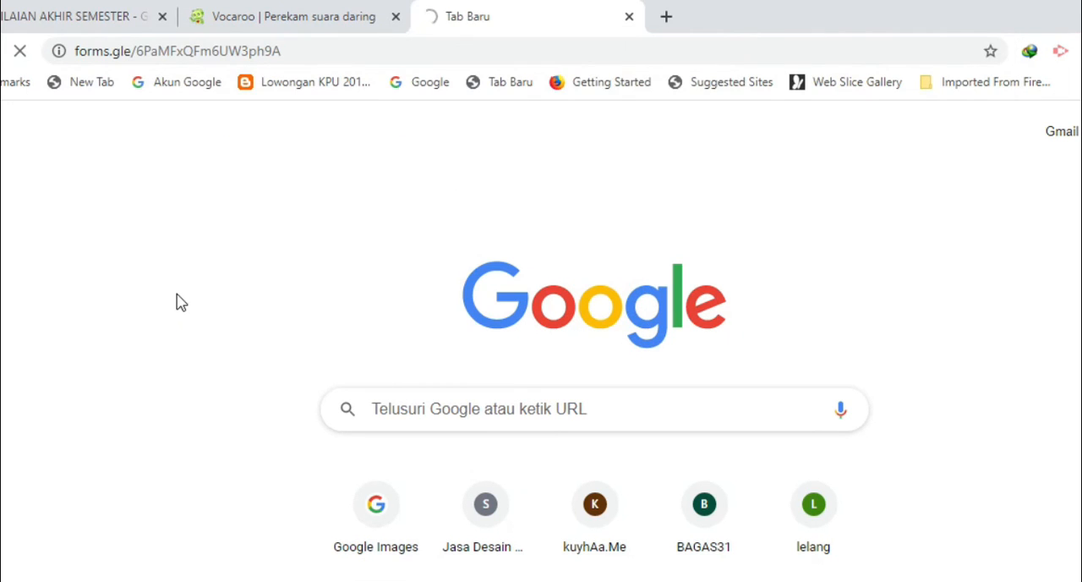
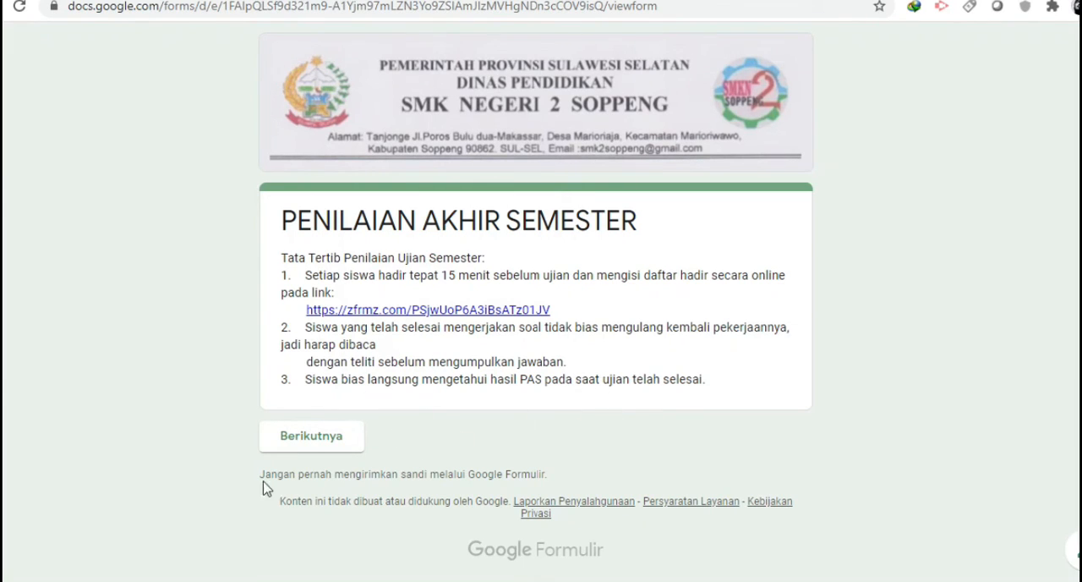
Advance past the exam rules to the student identity section and look over its fields
{"action": "left_click", "coordinate": [329, 443]}
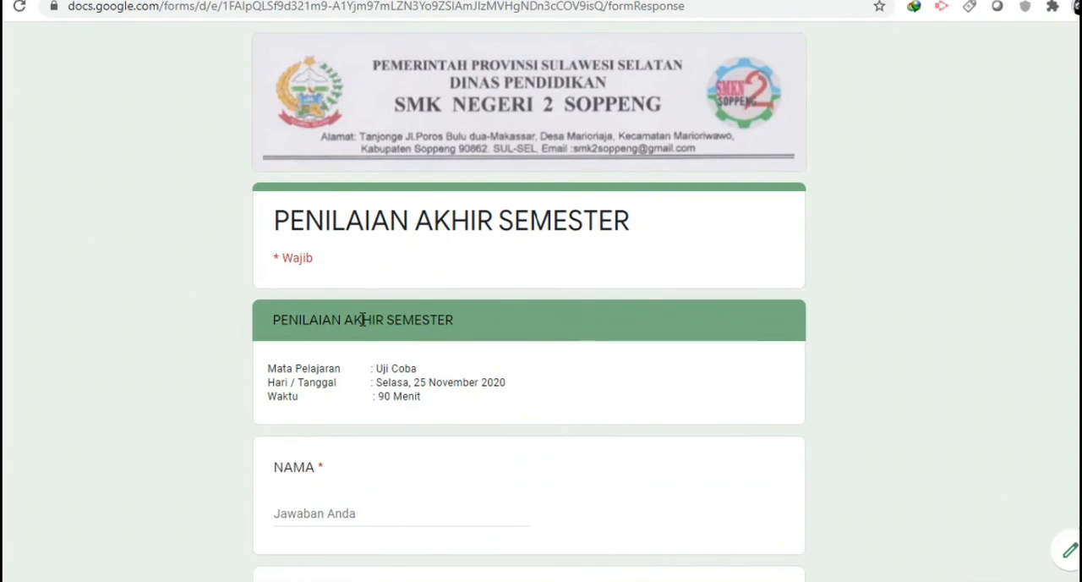
{"action": "scroll", "coordinate": [362, 319], "scroll_direction": "down", "scroll_amount": 1}
{"action": "scroll", "coordinate": [449, 294], "scroll_direction": "down", "scroll_amount": 1}
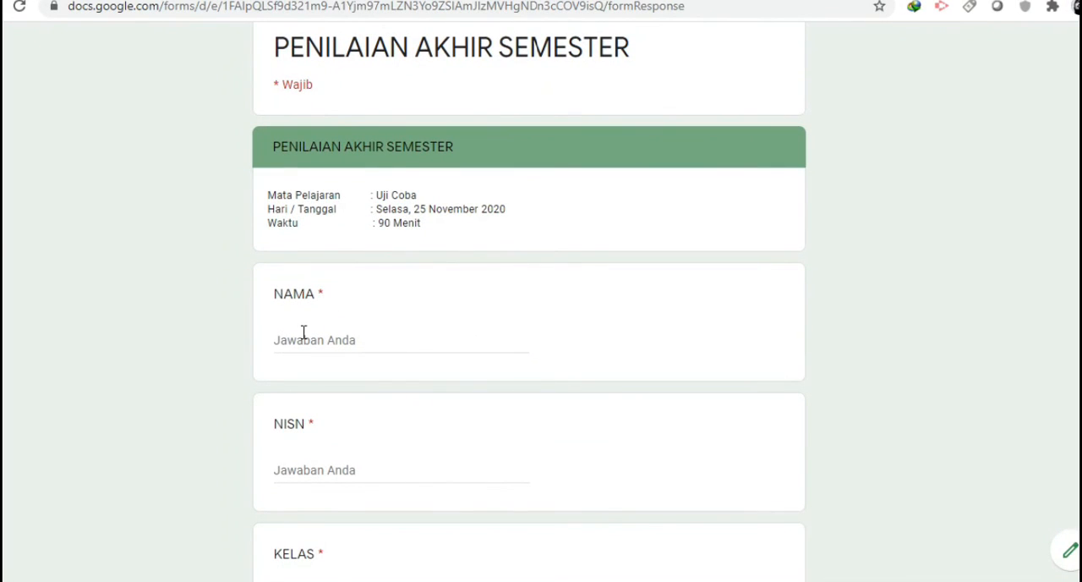
{"action": "scroll", "coordinate": [711, 297], "scroll_direction": "down", "scroll_amount": 4}
{"action": "scroll", "coordinate": [710, 298], "scroll_direction": "up", "scroll_amount": 3}
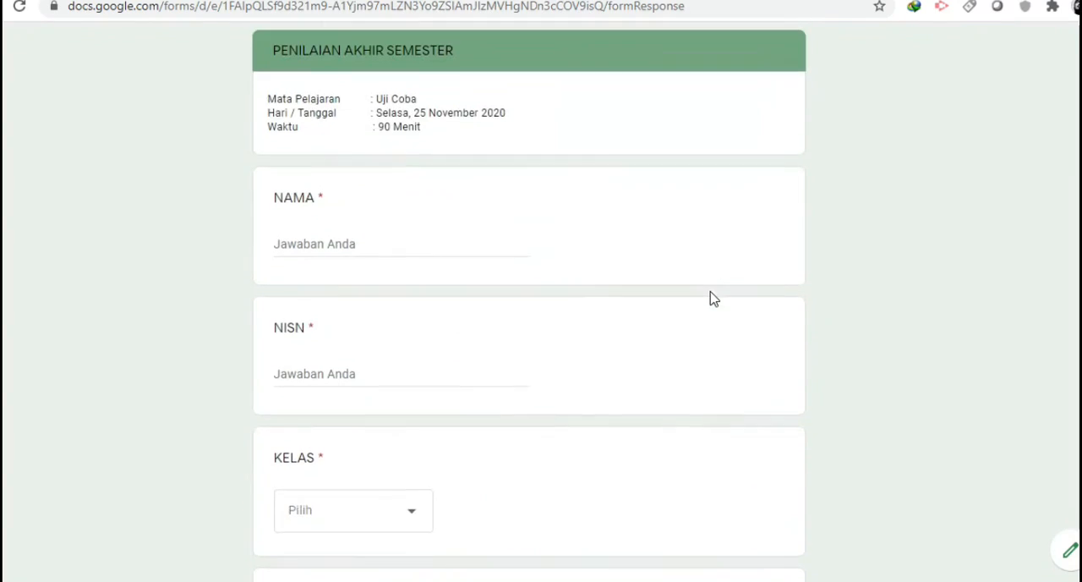
{"action": "scroll", "coordinate": [710, 297], "scroll_direction": "up", "scroll_amount": 2}
{"action": "scroll", "coordinate": [710, 298], "scroll_direction": "down", "scroll_amount": 3}
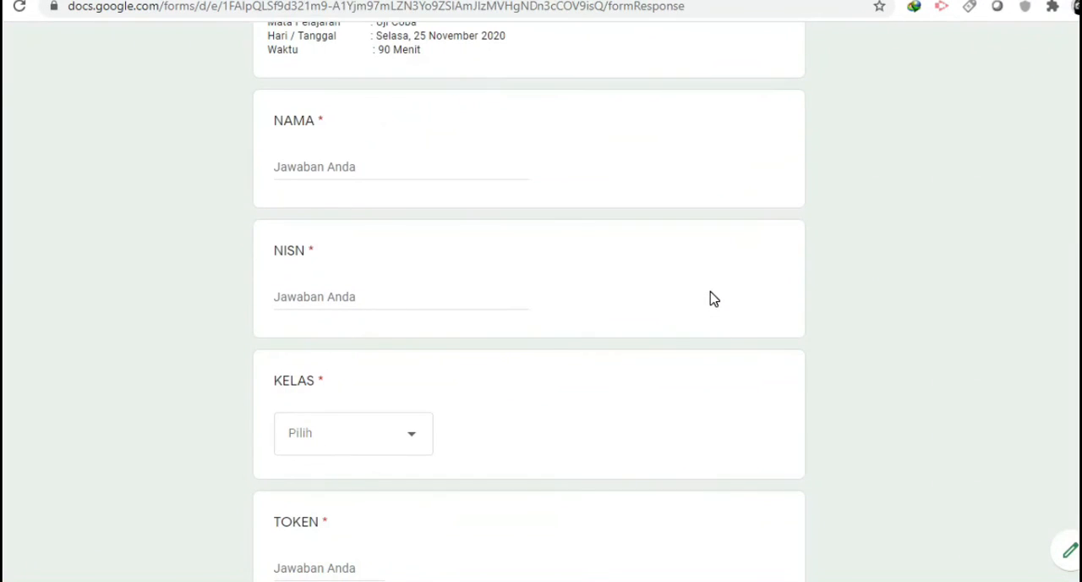
Fill in the student's name and NISN, and choose X A TKR as the class
{"action": "left_click", "coordinate": [398, 172]}
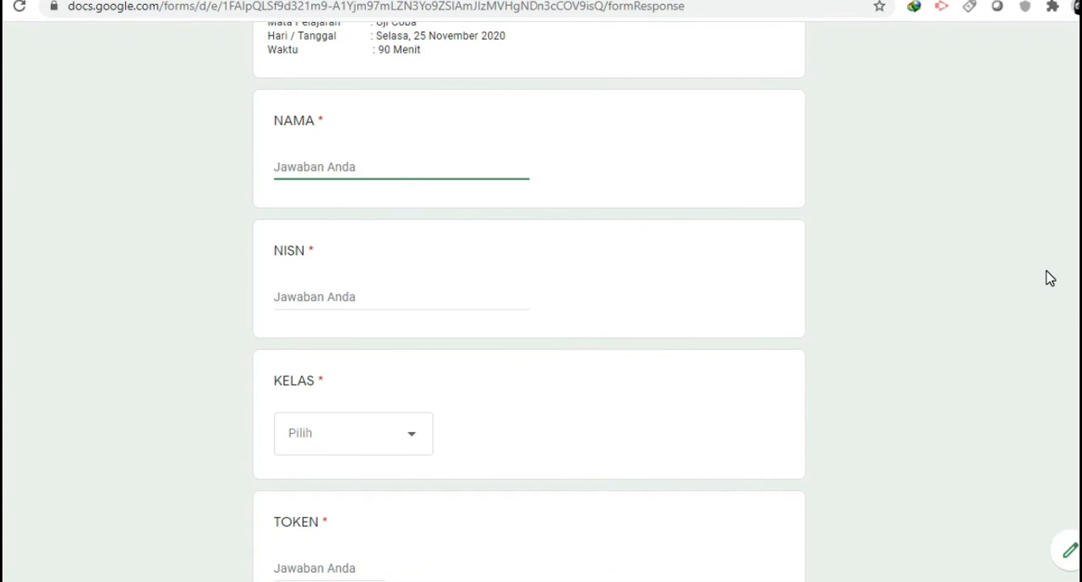
{"action": "type", "text": "Dayat"}
{"action": "left_click", "coordinate": [518, 299]}
{"action": "type", "text": "12435"}
{"action": "left_click", "coordinate": [396, 444]}
{"action": "left_click", "coordinate": [313, 375]}
Enter the exam token and continue to the first audio question
{"action": "scroll", "coordinate": [497, 403], "scroll_direction": "down", "scroll_amount": 2}
{"action": "left_click", "coordinate": [310, 383]}
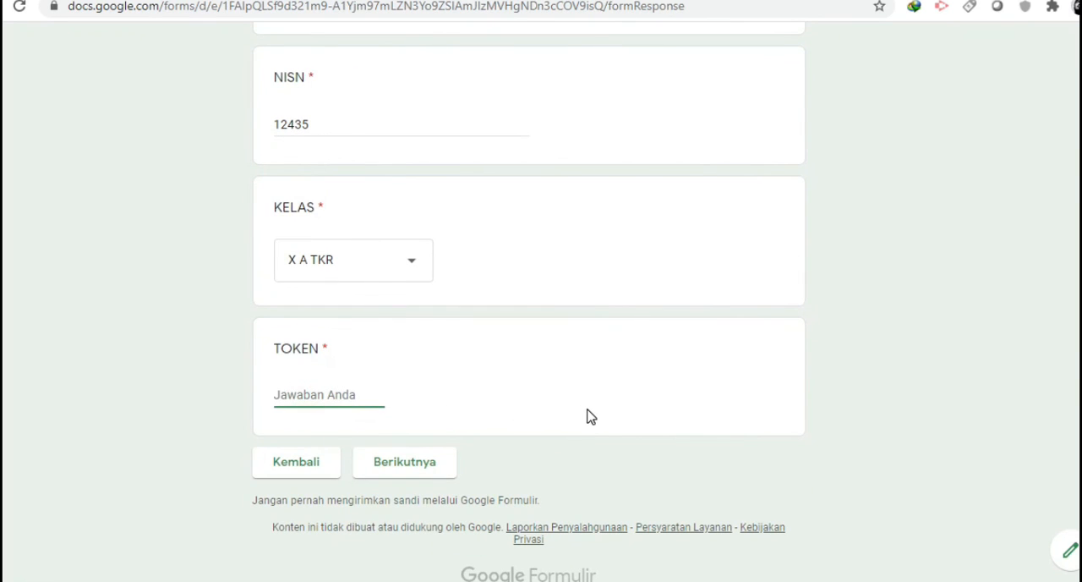
{"action": "type", "text": "123456"}
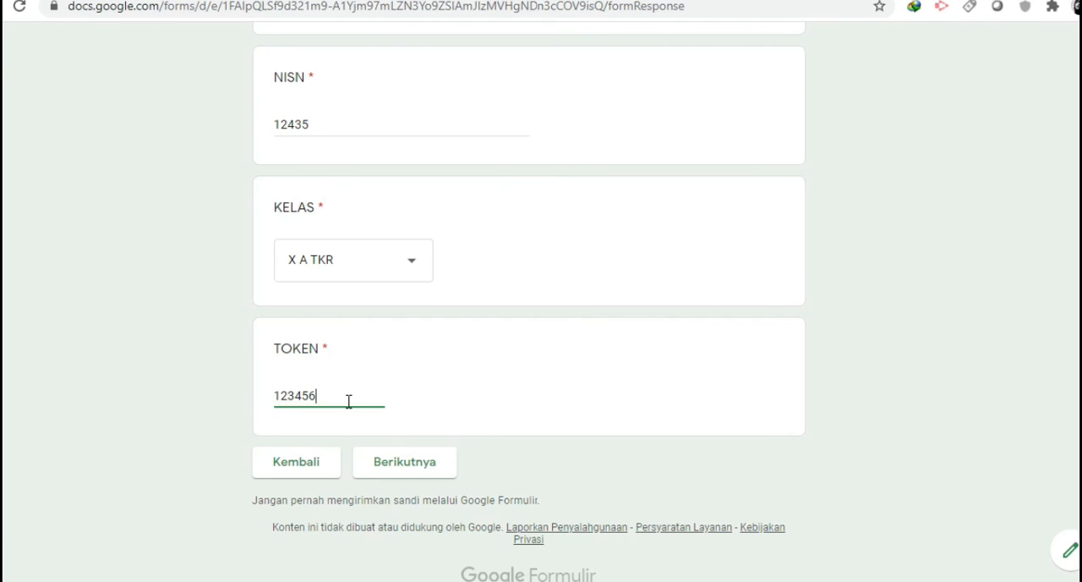
{"action": "scroll", "coordinate": [850, 332], "scroll_direction": "up", "scroll_amount": 3}
{"action": "scroll", "coordinate": [850, 332], "scroll_direction": "down", "scroll_amount": 3}
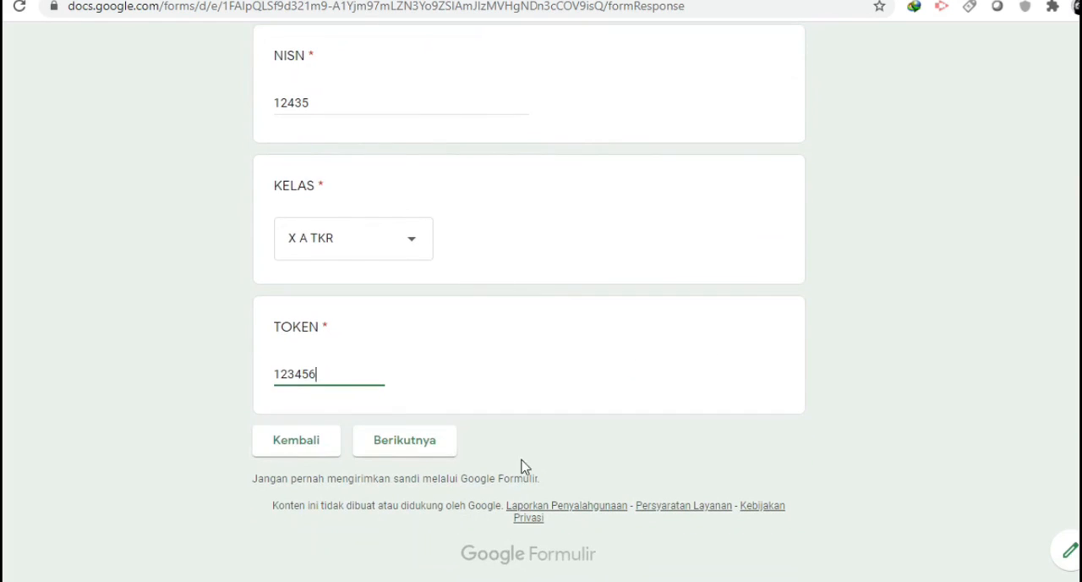
{"action": "left_click", "coordinate": [432, 452]}
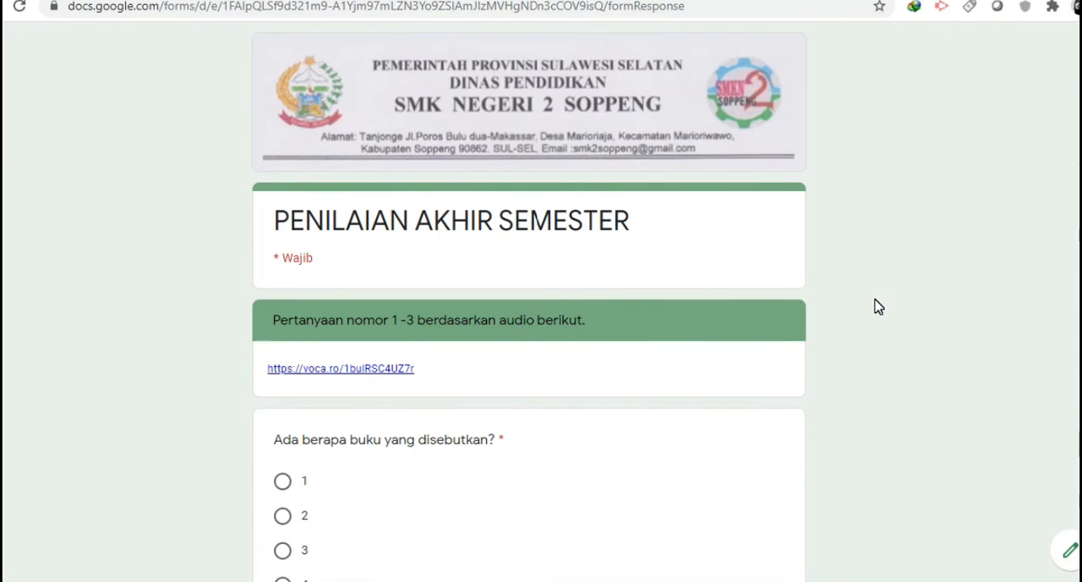
Examine the first audio question, its four answer options and the recording link above it
{"action": "scroll", "coordinate": [877, 306], "scroll_direction": "down", "scroll_amount": 1}
{"action": "scroll", "coordinate": [878, 306], "scroll_direction": "down", "scroll_amount": 2}
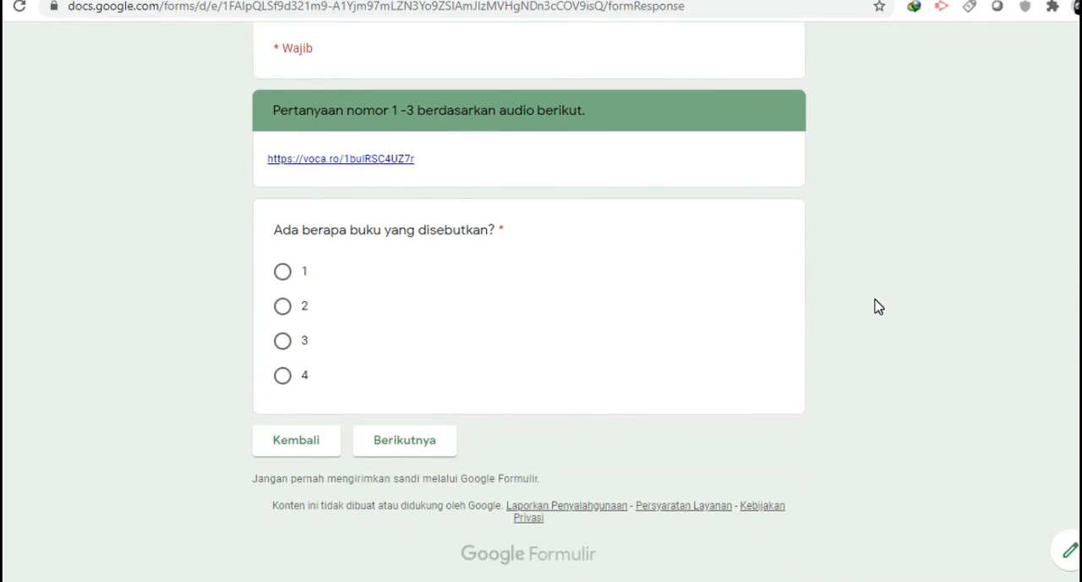
{"action": "scroll", "coordinate": [878, 307], "scroll_direction": "up", "scroll_amount": 2}
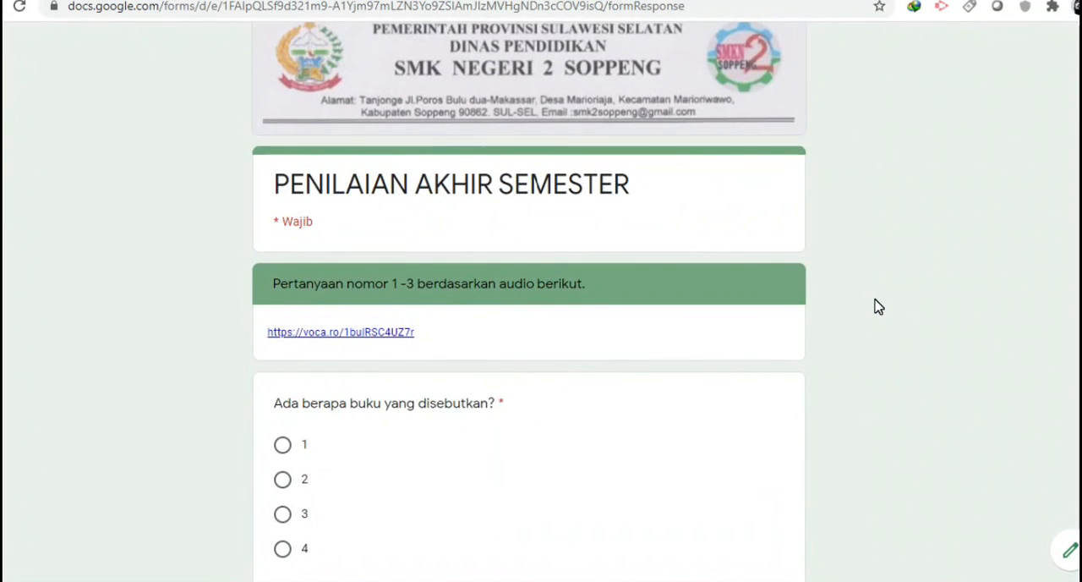
{"action": "scroll", "coordinate": [878, 306], "scroll_direction": "down", "scroll_amount": 2}
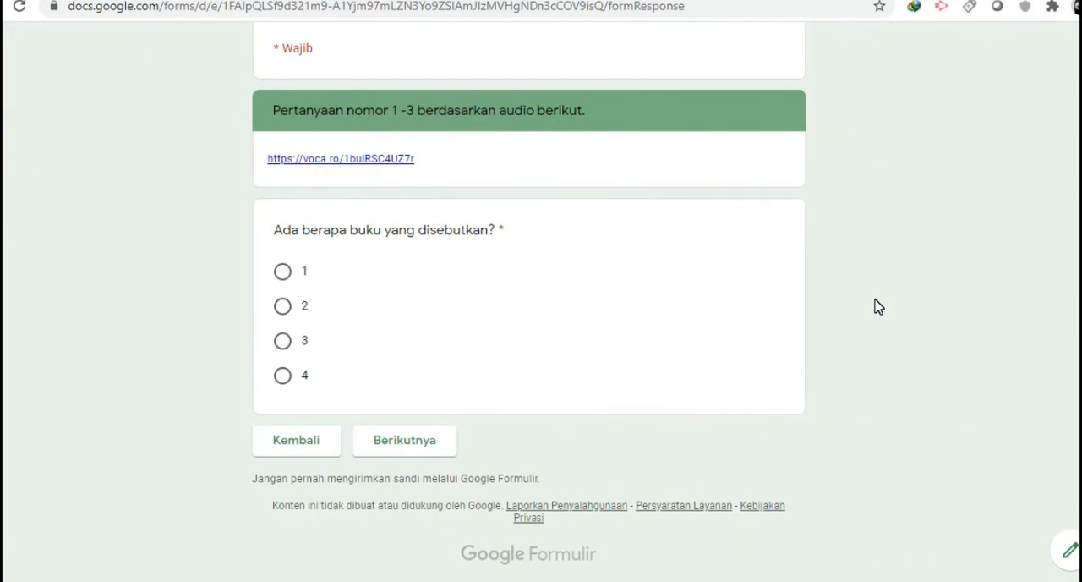
{"action": "scroll", "coordinate": [878, 306], "scroll_direction": "up", "scroll_amount": 1}
{"action": "scroll", "coordinate": [878, 306], "scroll_direction": "down", "scroll_amount": 1}
{"action": "scroll", "coordinate": [878, 307], "scroll_direction": "up", "scroll_amount": 1}
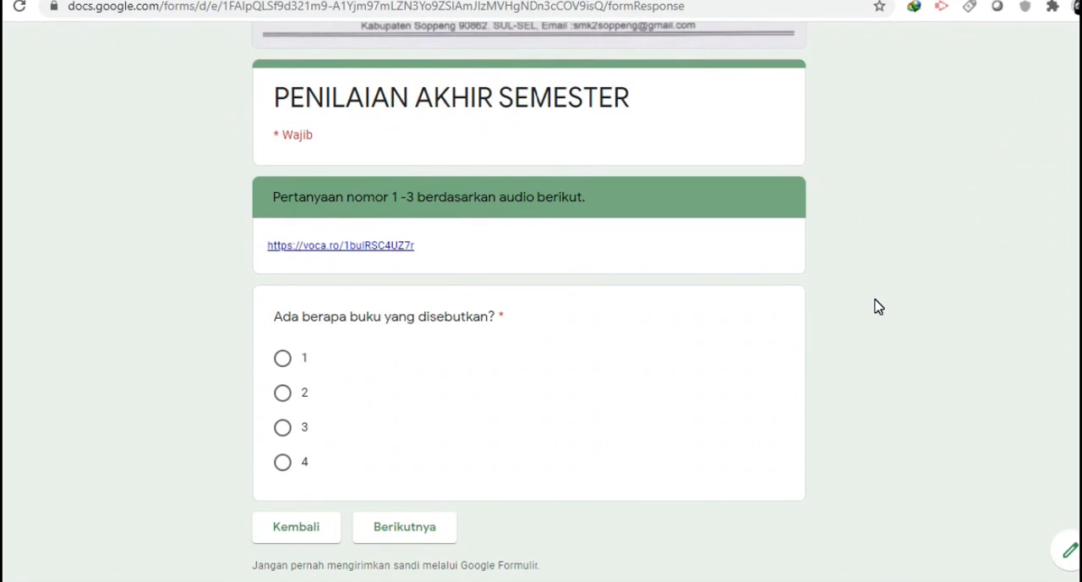
{"action": "scroll", "coordinate": [878, 307], "scroll_direction": "down", "scroll_amount": 1}
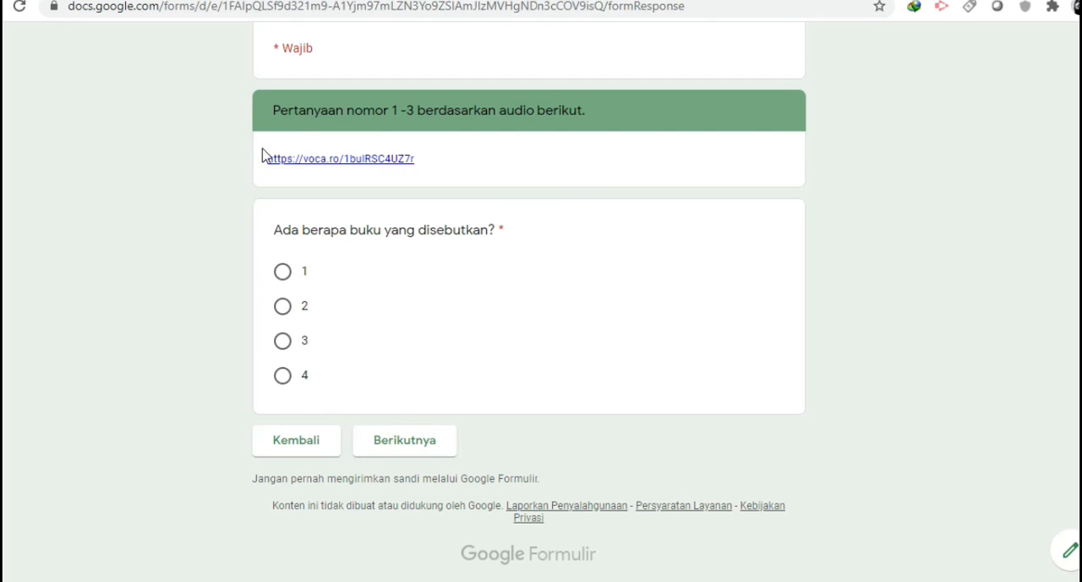
Open the Vocaroo recording link to listen to the audio, pause it and return to the exam form
{"action": "left_click", "coordinate": [375, 167]}
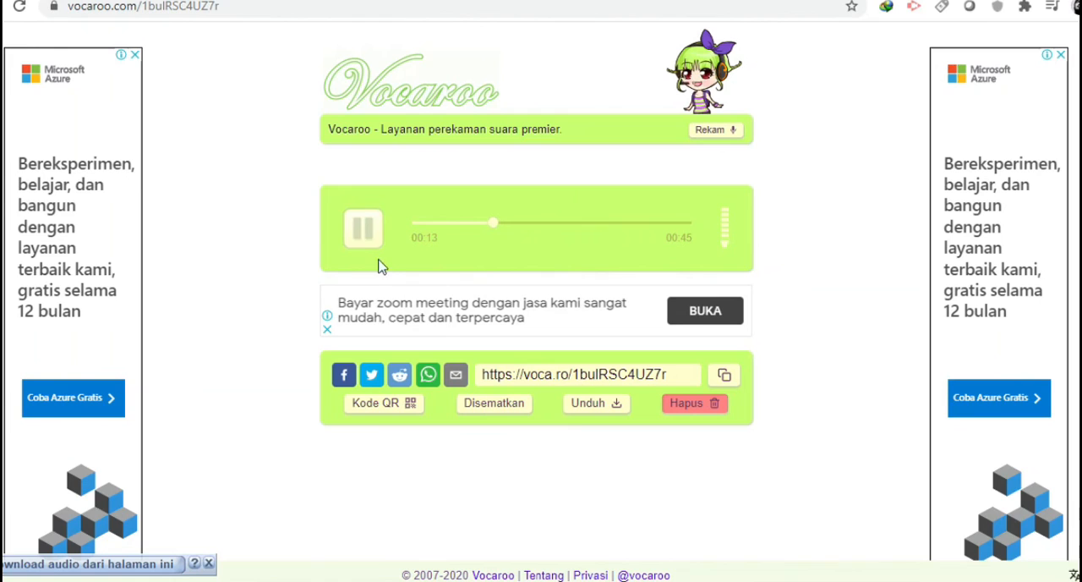
{"action": "left_click", "coordinate": [359, 240]}
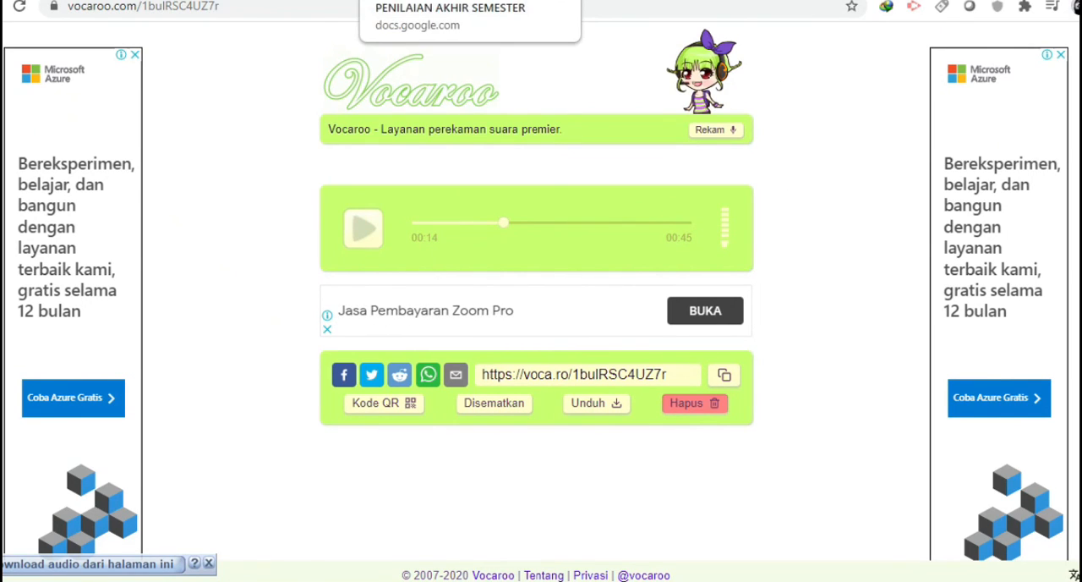
{"action": "left_click", "coordinate": [448, 0]}
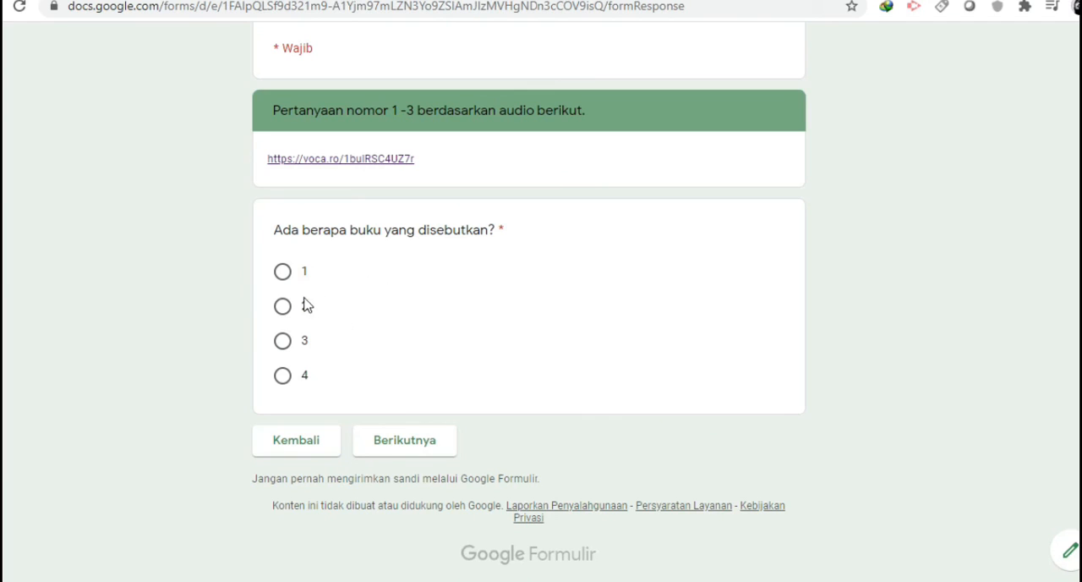
Answer "Ada berapa buku yang disebutkan?" with 1 and continue to the next question
{"action": "left_click", "coordinate": [283, 278]}
{"action": "scroll", "coordinate": [551, 292], "scroll_direction": "up", "scroll_amount": 1}
{"action": "scroll", "coordinate": [554, 292], "scroll_direction": "down", "scroll_amount": 1}
{"action": "left_click", "coordinate": [412, 450]}
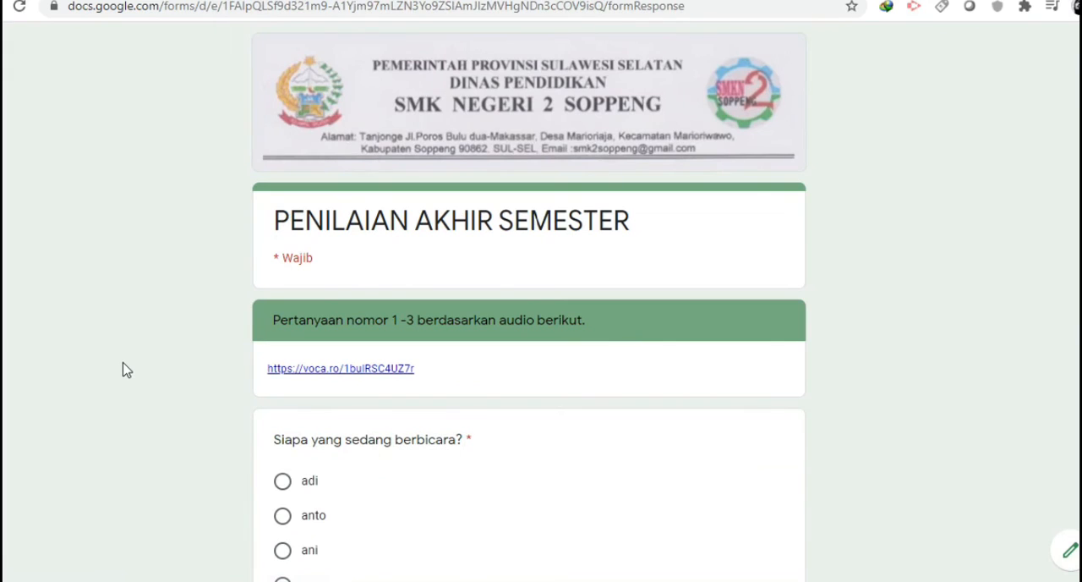
Answer "Siapa yang sedang berbicara?" with the first option and continue to the image question
{"action": "scroll", "coordinate": [122, 370], "scroll_direction": "down", "scroll_amount": 1}
{"action": "scroll", "coordinate": [121, 370], "scroll_direction": "down", "scroll_amount": 2}
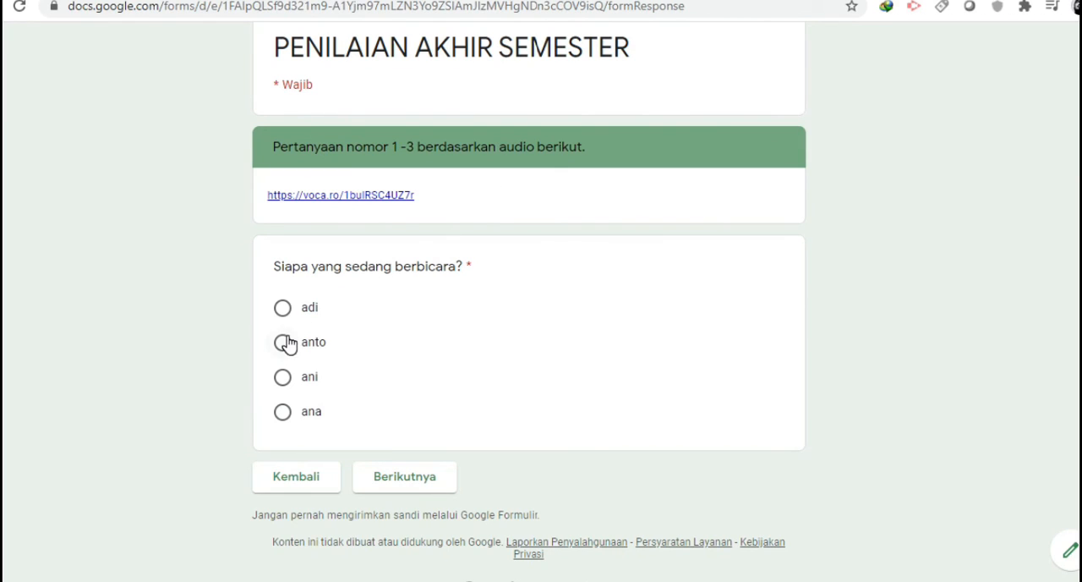
{"action": "left_click", "coordinate": [285, 310]}
{"action": "scroll", "coordinate": [524, 296], "scroll_direction": "down", "scroll_amount": 1}
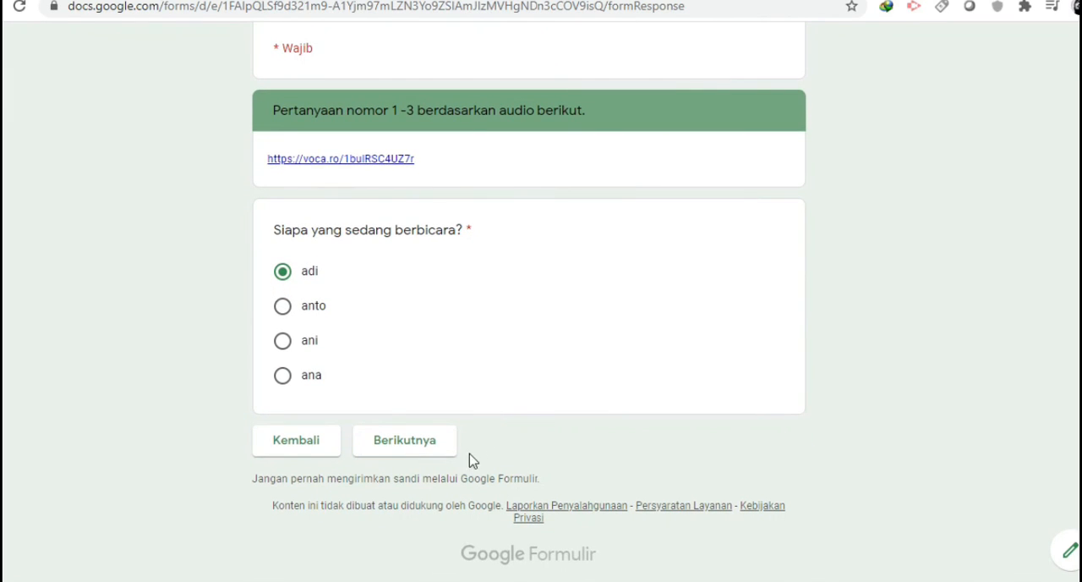
{"action": "left_click", "coordinate": [402, 455]}
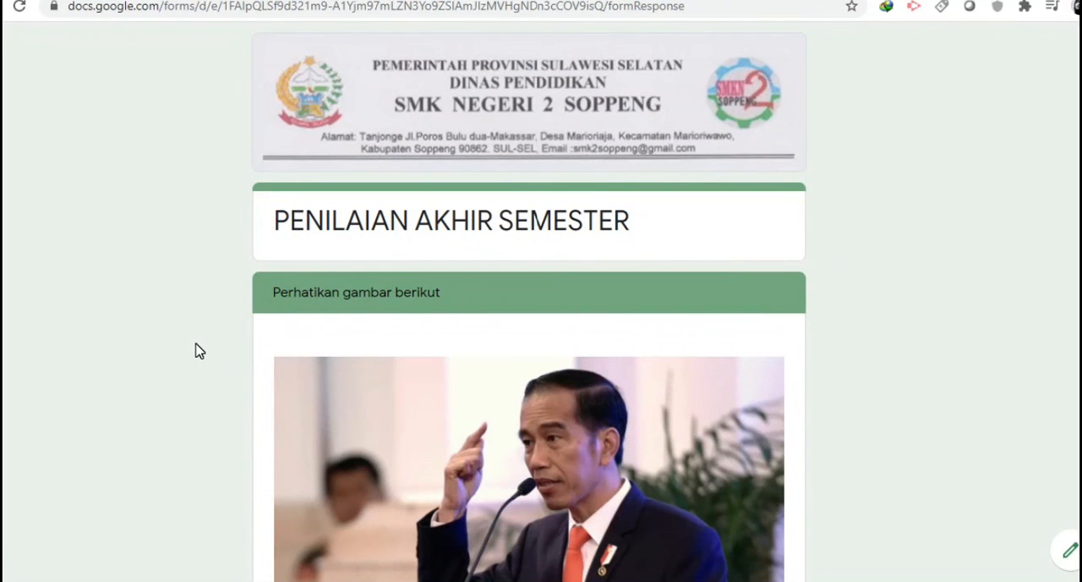
Answer the image question about which president of Indonesia Jokowi is with 7, and continue to the video section
{"action": "scroll", "coordinate": [199, 350], "scroll_direction": "down", "scroll_amount": 2}
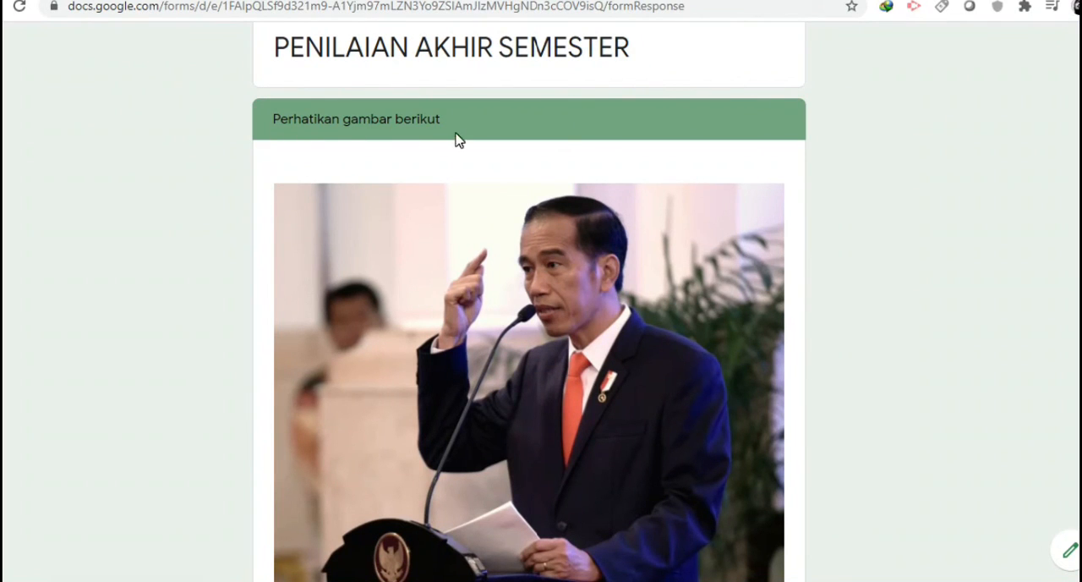
{"action": "scroll", "coordinate": [211, 197], "scroll_direction": "down", "scroll_amount": 5}
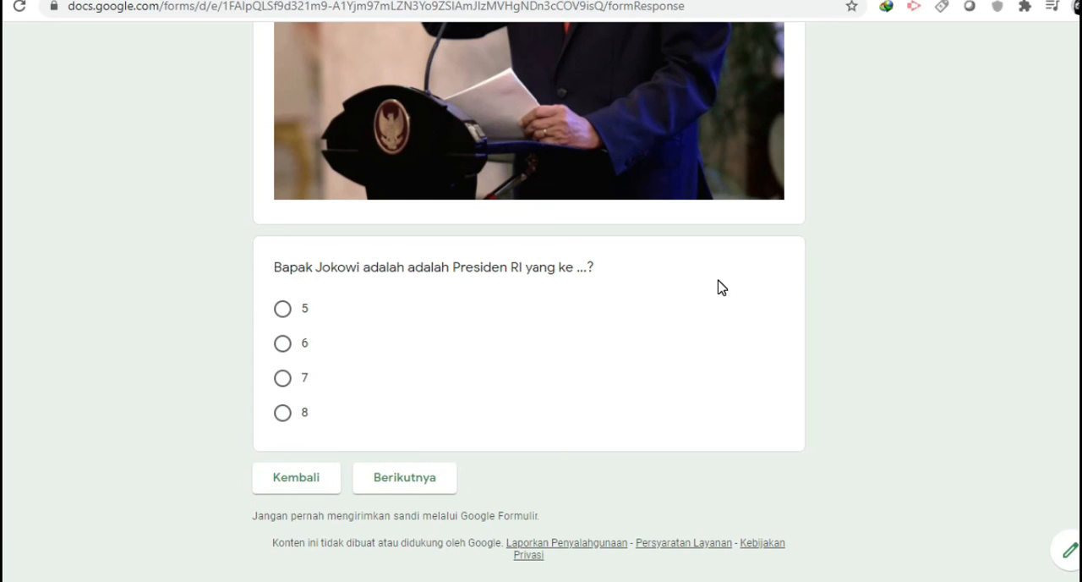
{"action": "scroll", "coordinate": [721, 317], "scroll_direction": "up", "scroll_amount": 3}
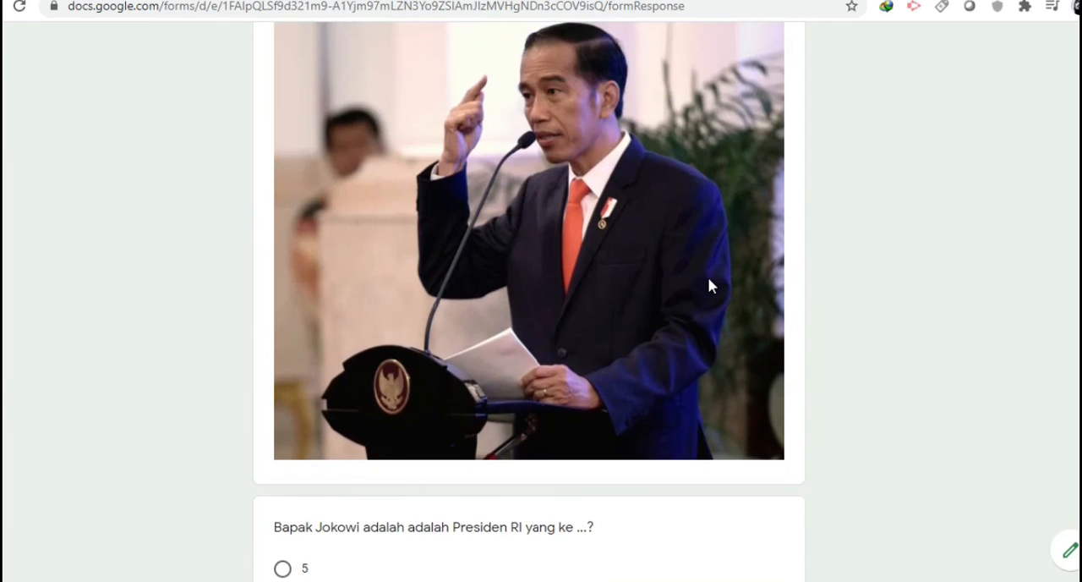
{"action": "scroll", "coordinate": [710, 285], "scroll_direction": "down", "scroll_amount": 2}
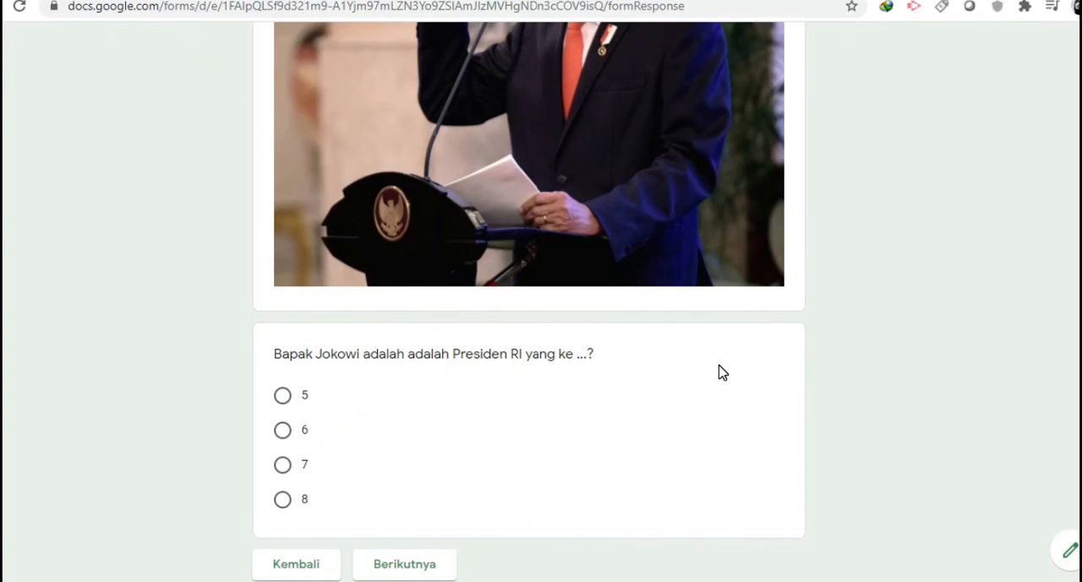
{"action": "scroll", "coordinate": [721, 372], "scroll_direction": "down", "scroll_amount": 1}
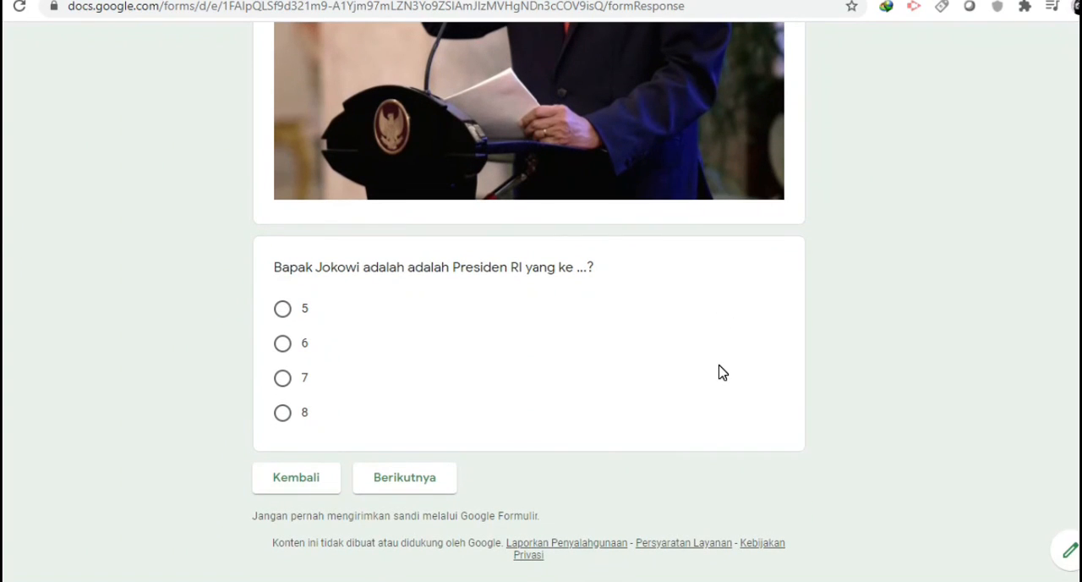
{"action": "left_click", "coordinate": [284, 389]}
{"action": "scroll", "coordinate": [467, 385], "scroll_direction": "down", "scroll_amount": 1}
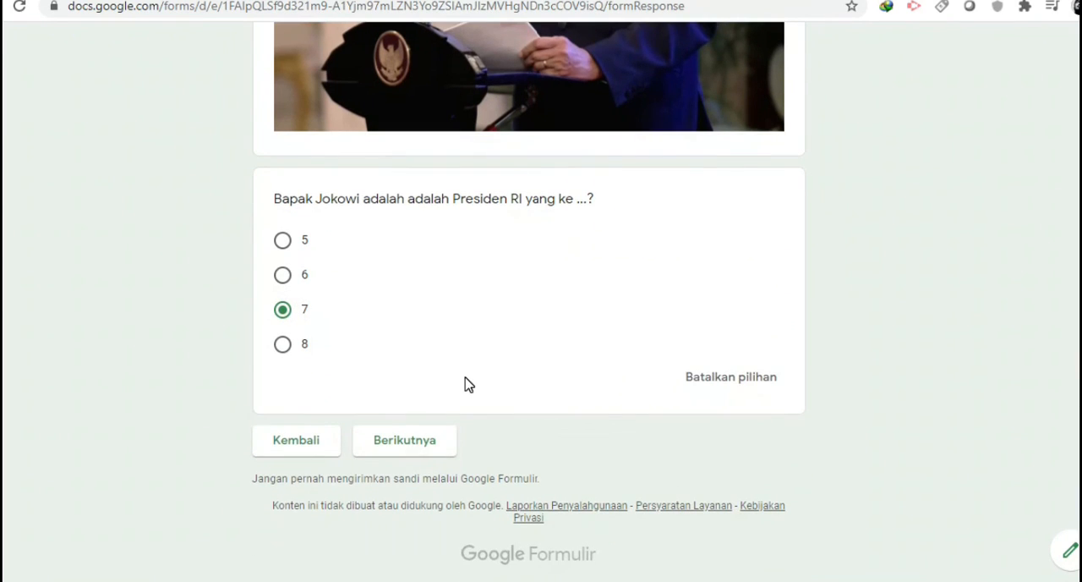
{"action": "left_click", "coordinate": [427, 451]}
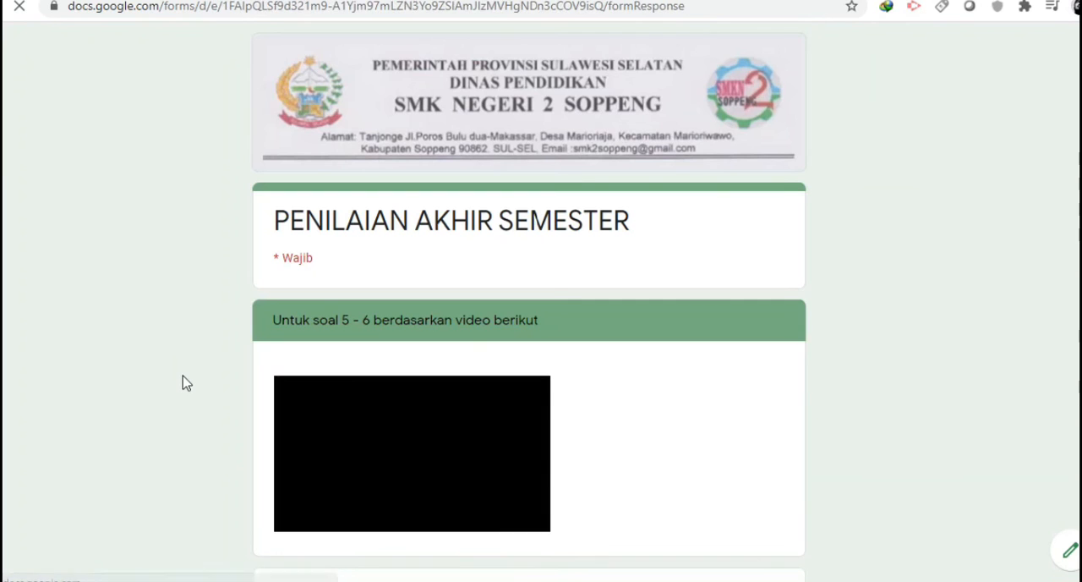
Play the embedded video for questions 5 - 6, skip ahead through it twice and pause it
{"action": "scroll", "coordinate": [187, 384], "scroll_direction": "down", "scroll_amount": 1}
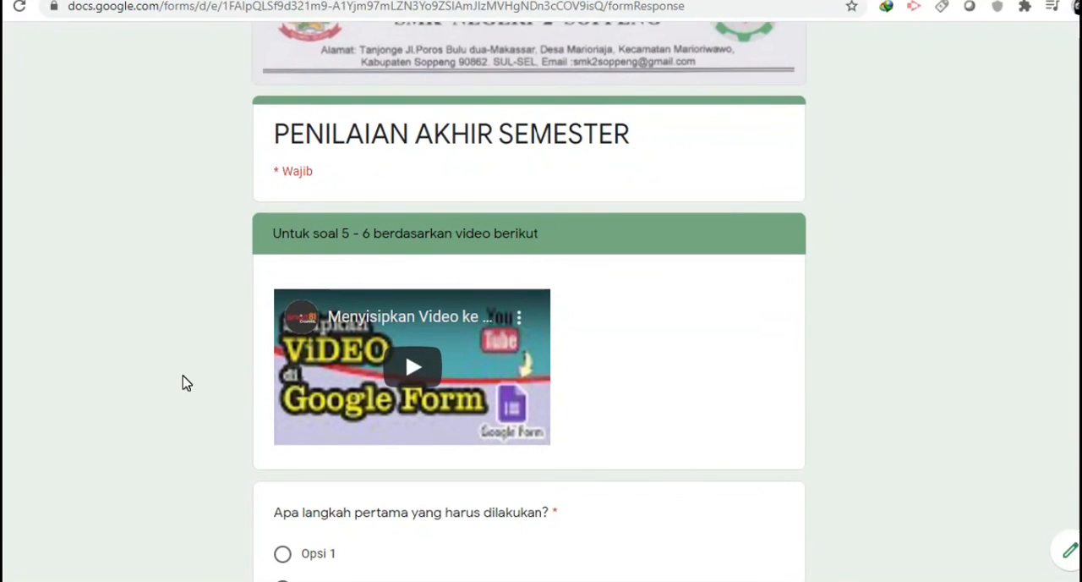
{"action": "scroll", "coordinate": [677, 374], "scroll_direction": "down", "scroll_amount": 2}
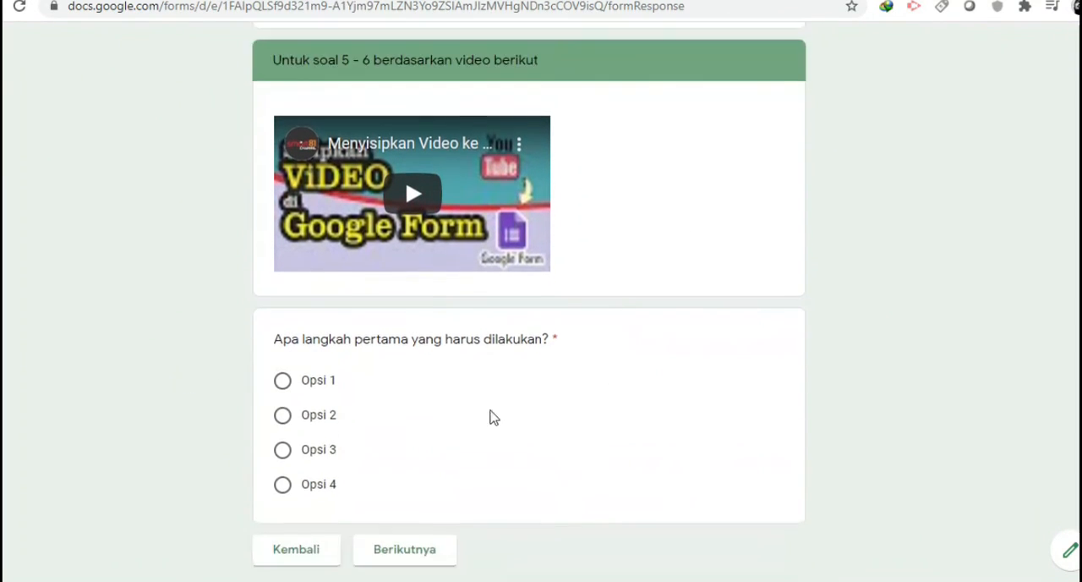
{"action": "left_click", "coordinate": [404, 191]}
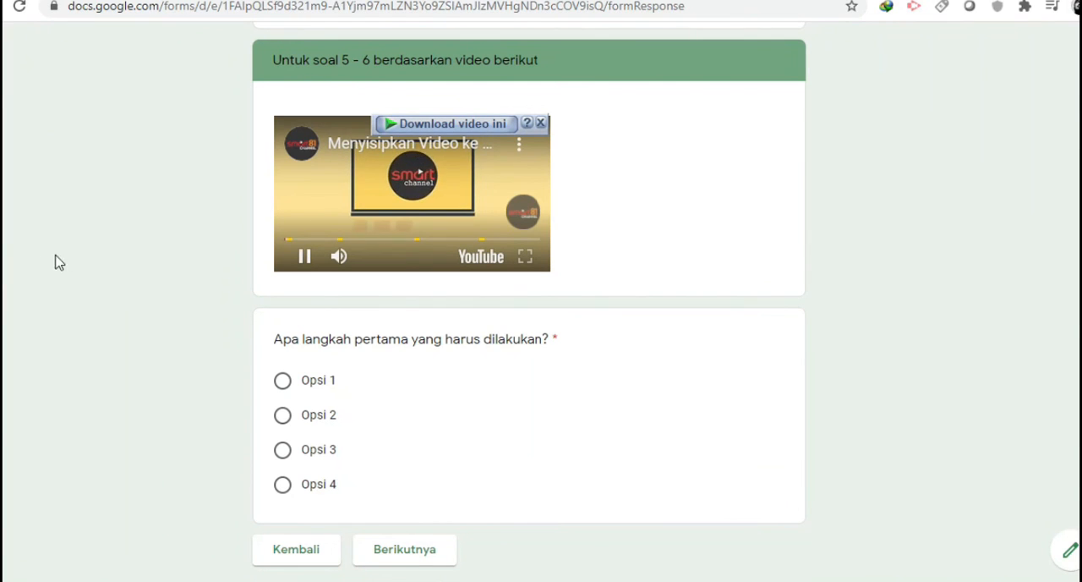
{"action": "left_click", "coordinate": [352, 240]}
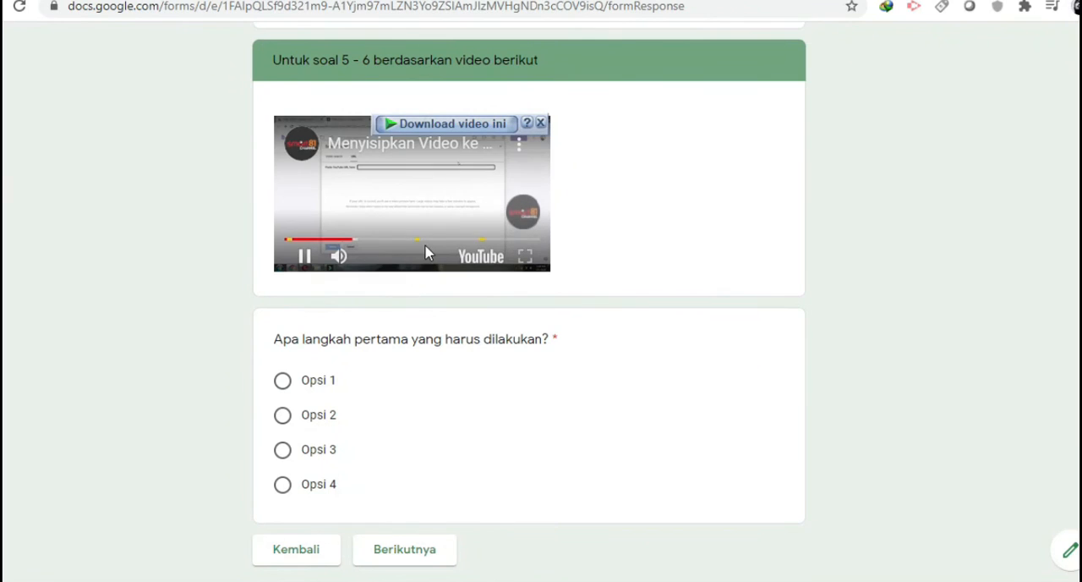
{"action": "left_click", "coordinate": [448, 242]}
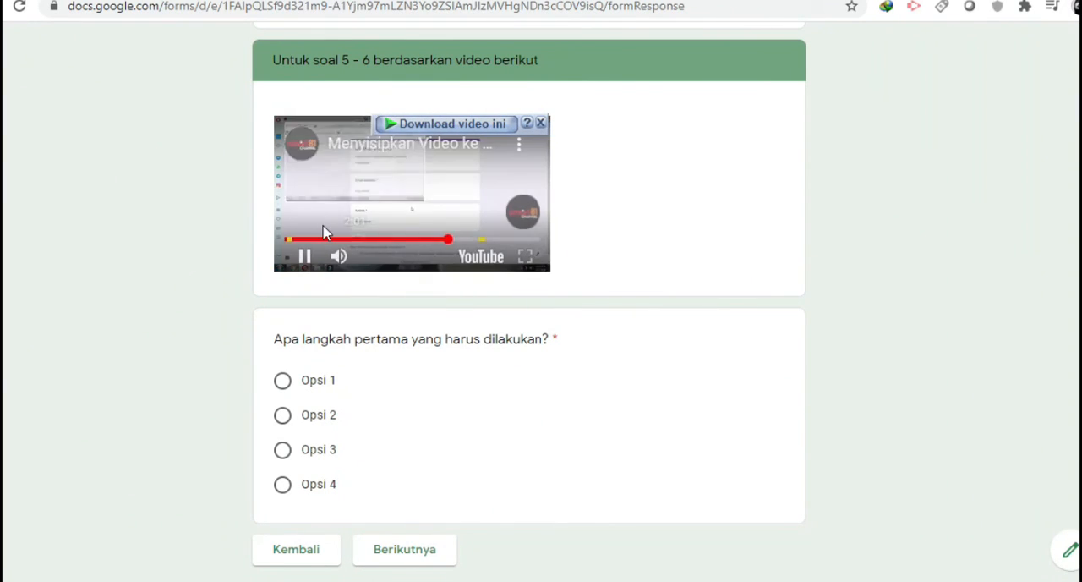
{"action": "left_click", "coordinate": [307, 258]}
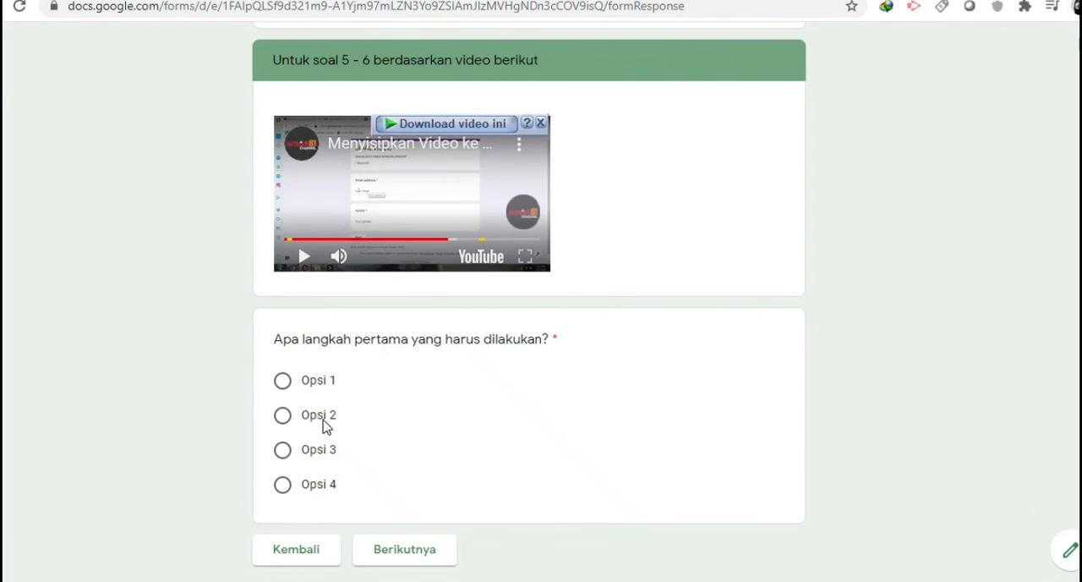
Answer "Apa langkah pertama yang harus dilakukan?" with Opsi 2 and continue to the math section
{"action": "left_click", "coordinate": [280, 416]}
{"action": "scroll", "coordinate": [177, 446], "scroll_direction": "down", "scroll_amount": 2}
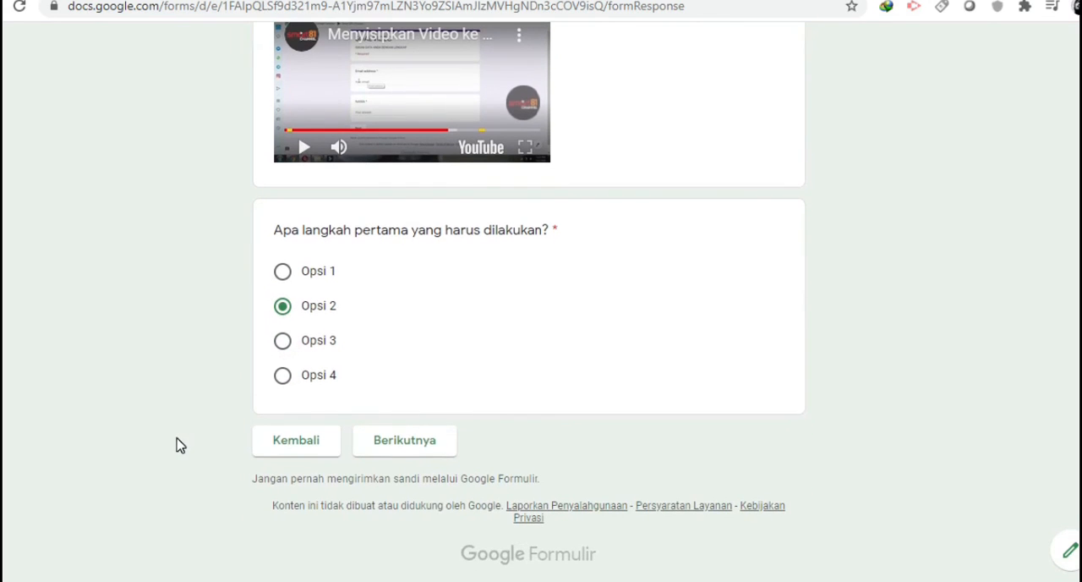
{"action": "left_click", "coordinate": [435, 442]}
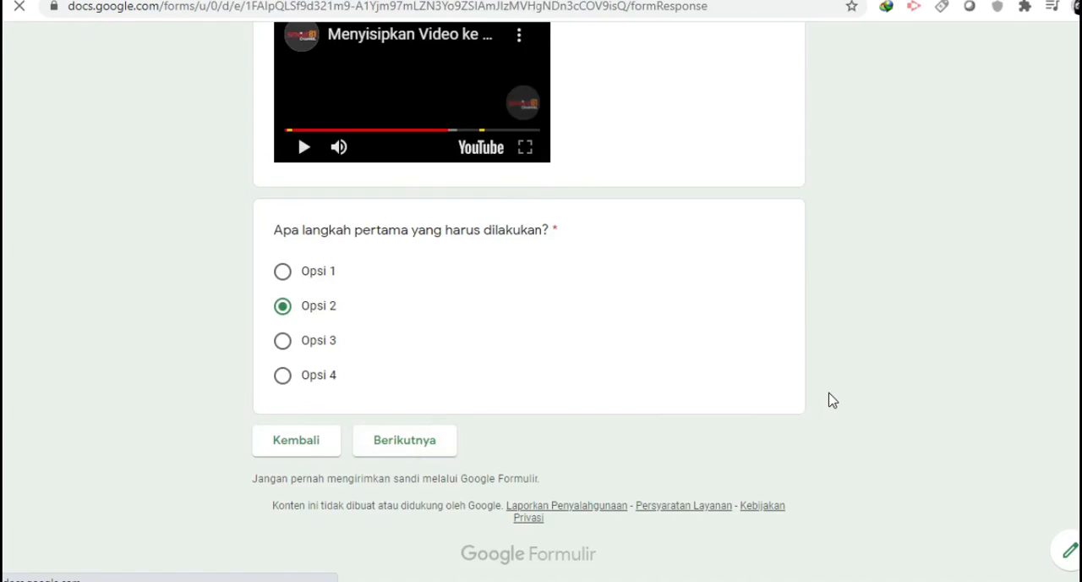
Answer the "Soal Matematika" question on the cube root of 18 times 1/2 with 3, and submit the exam
{"action": "scroll", "coordinate": [833, 400], "scroll_direction": "down", "scroll_amount": 2}
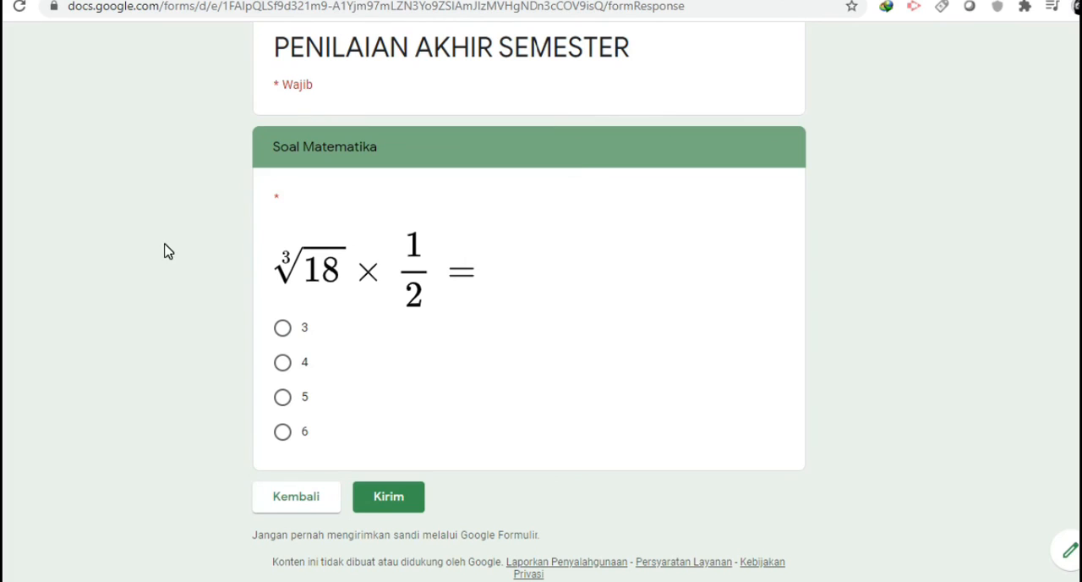
{"action": "left_click", "coordinate": [284, 335]}
{"action": "scroll", "coordinate": [674, 307], "scroll_direction": "up", "scroll_amount": 2}
{"action": "scroll", "coordinate": [676, 308], "scroll_direction": "down", "scroll_amount": 3}
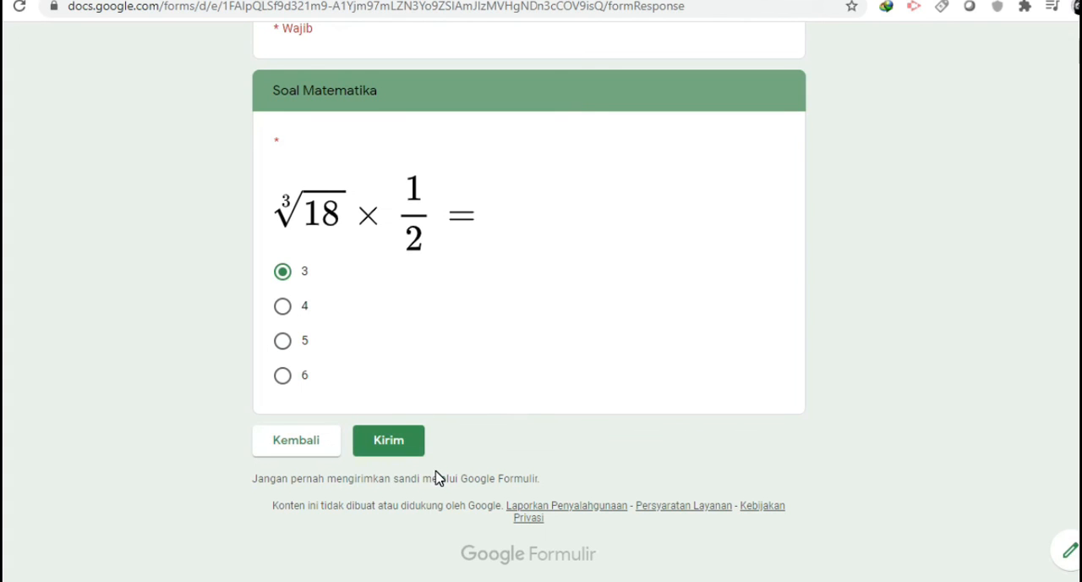
{"action": "scroll", "coordinate": [504, 442], "scroll_direction": "up", "scroll_amount": 1}
{"action": "scroll", "coordinate": [502, 441], "scroll_direction": "down", "scroll_amount": 1}
{"action": "left_click", "coordinate": [411, 447]}
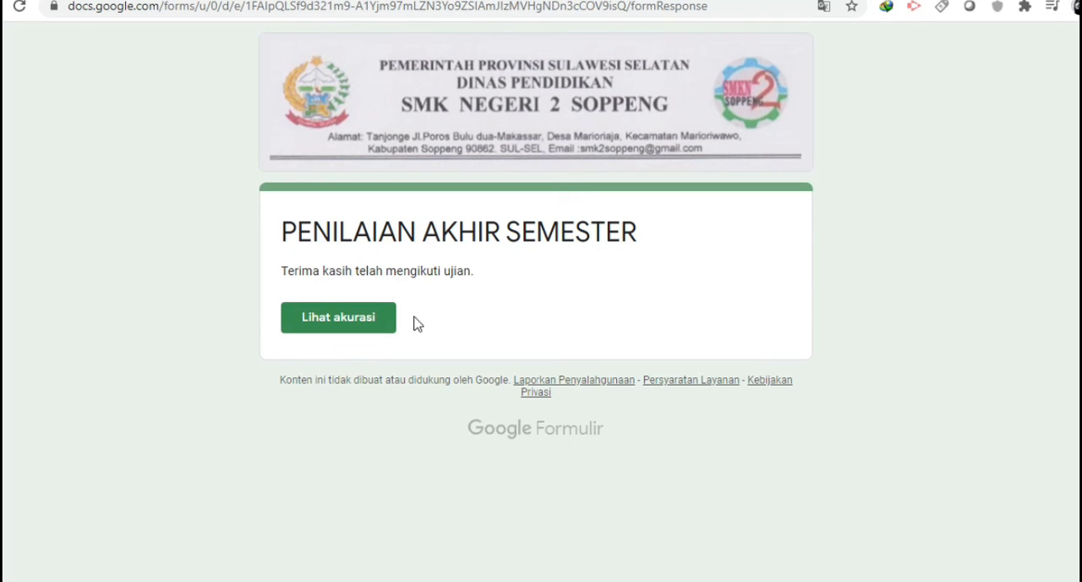
Open the score view of the submitted exam and examine how each question from audio to math was marked
{"action": "left_click", "coordinate": [335, 328]}
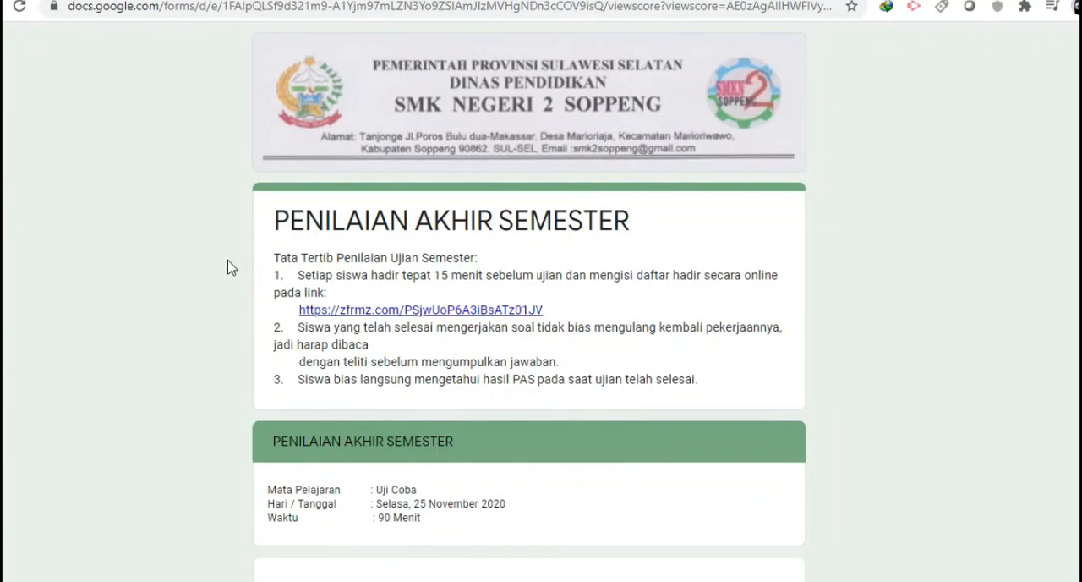
{"action": "scroll", "coordinate": [279, 257], "scroll_direction": "down", "scroll_amount": 9}
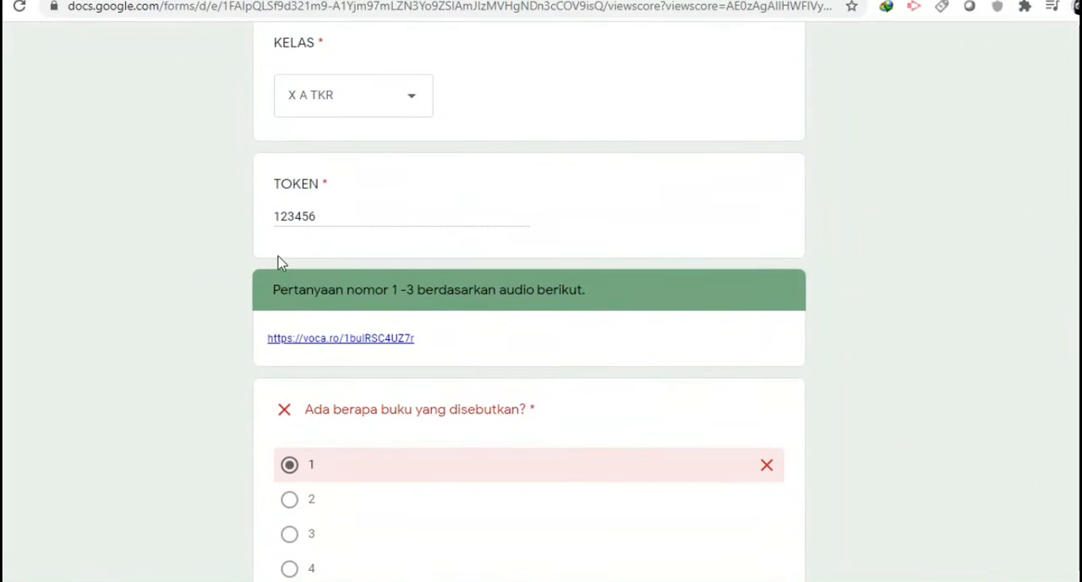
{"action": "scroll", "coordinate": [279, 260], "scroll_direction": "down", "scroll_amount": 2}
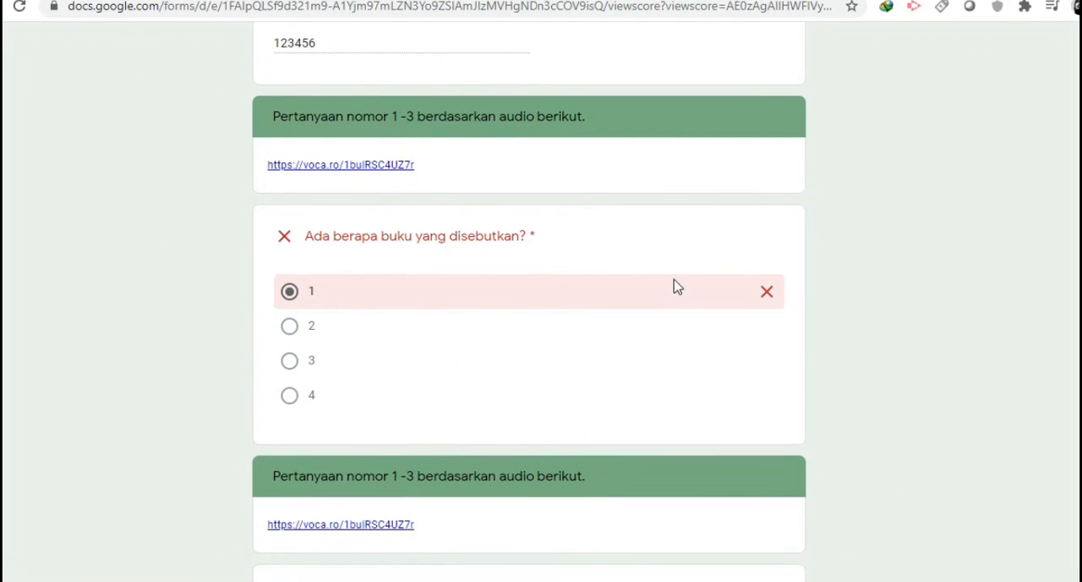
{"action": "scroll", "coordinate": [269, 276], "scroll_direction": "down", "scroll_amount": 3}
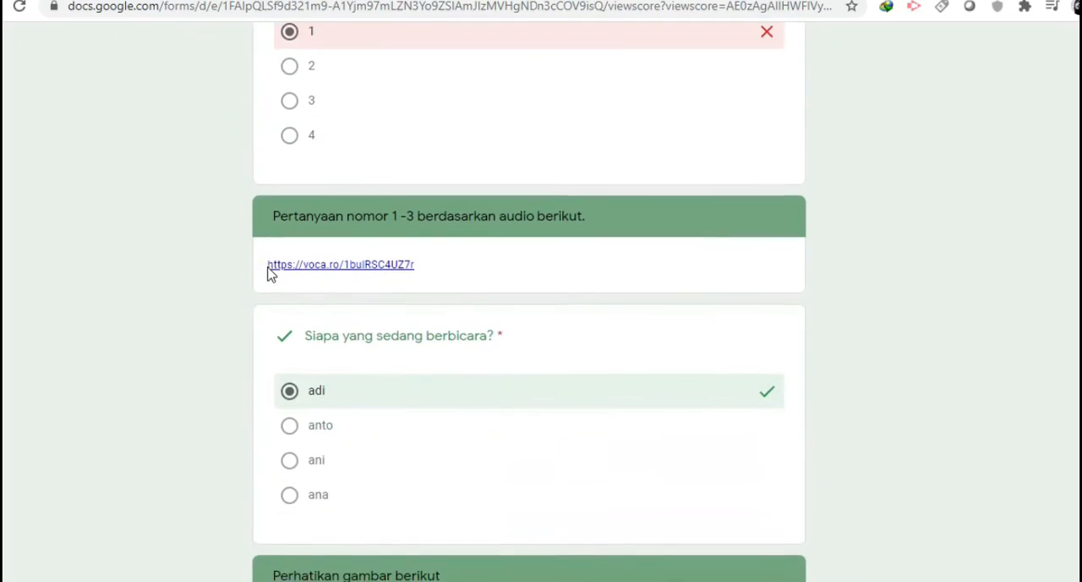
{"action": "scroll", "coordinate": [246, 286], "scroll_direction": "down", "scroll_amount": 2}
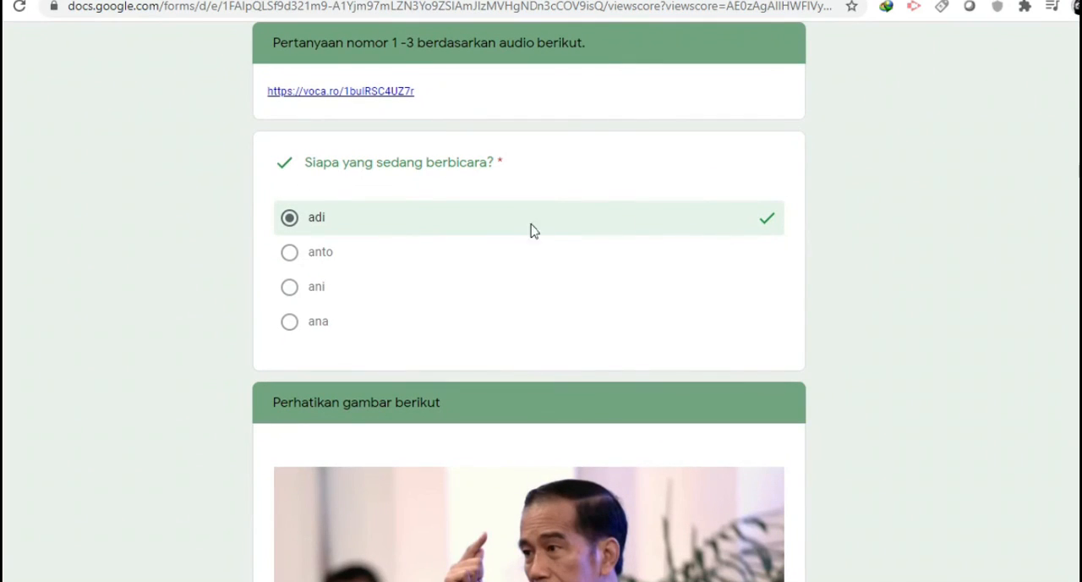
{"action": "scroll", "coordinate": [215, 259], "scroll_direction": "down", "scroll_amount": 3}
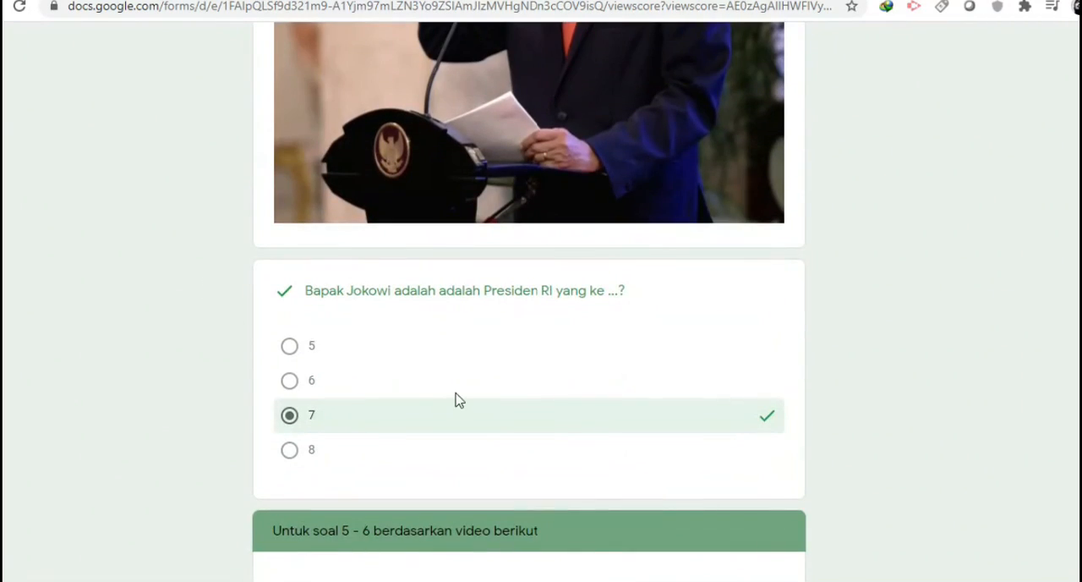
{"action": "scroll", "coordinate": [239, 381], "scroll_direction": "down", "scroll_amount": 8}
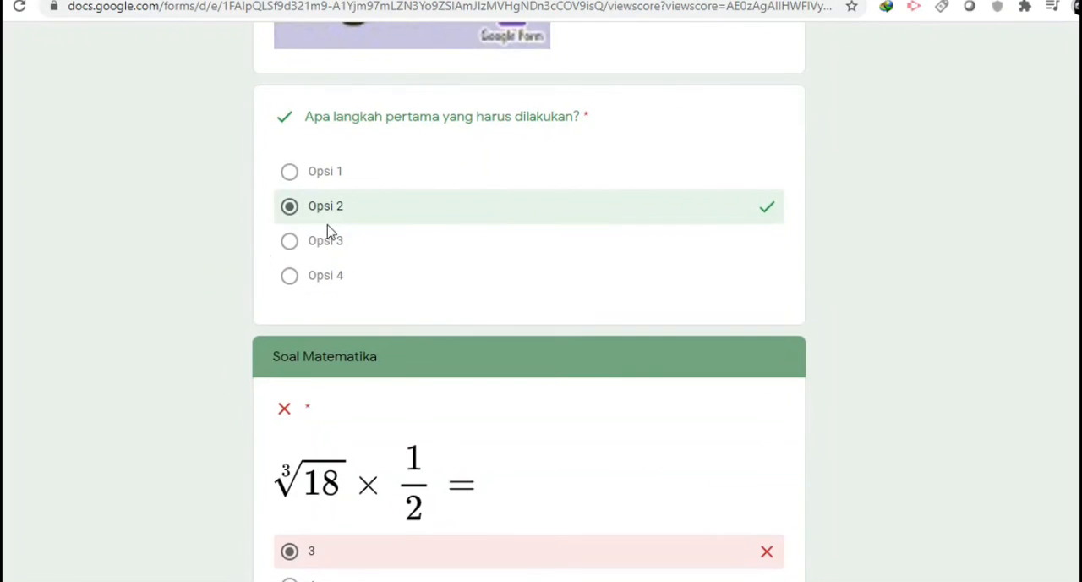
{"action": "scroll", "coordinate": [198, 271], "scroll_direction": "down", "scroll_amount": 3}
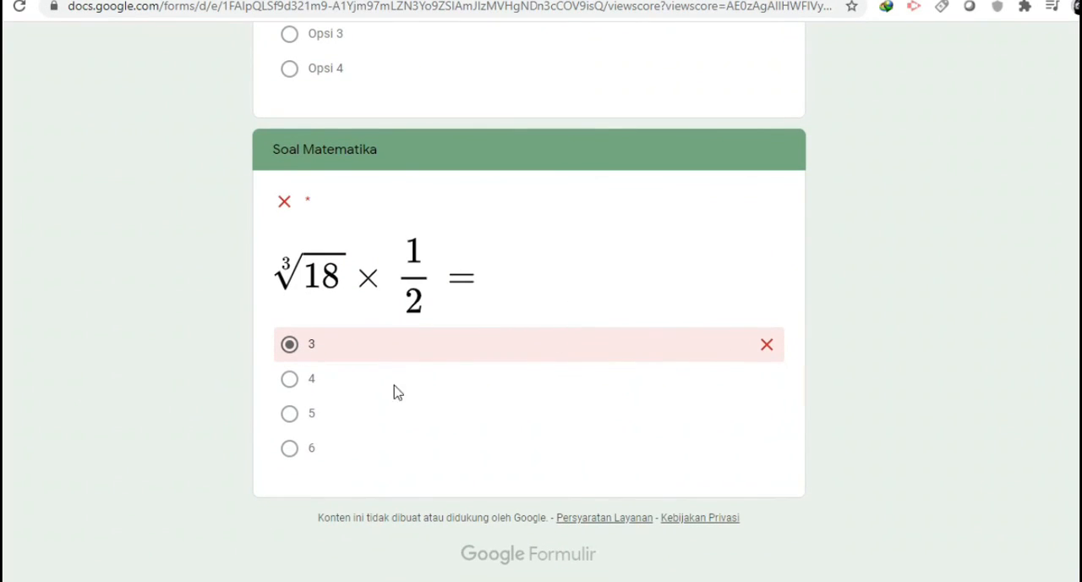
{"action": "scroll", "coordinate": [186, 415], "scroll_direction": "up", "scroll_amount": 20}
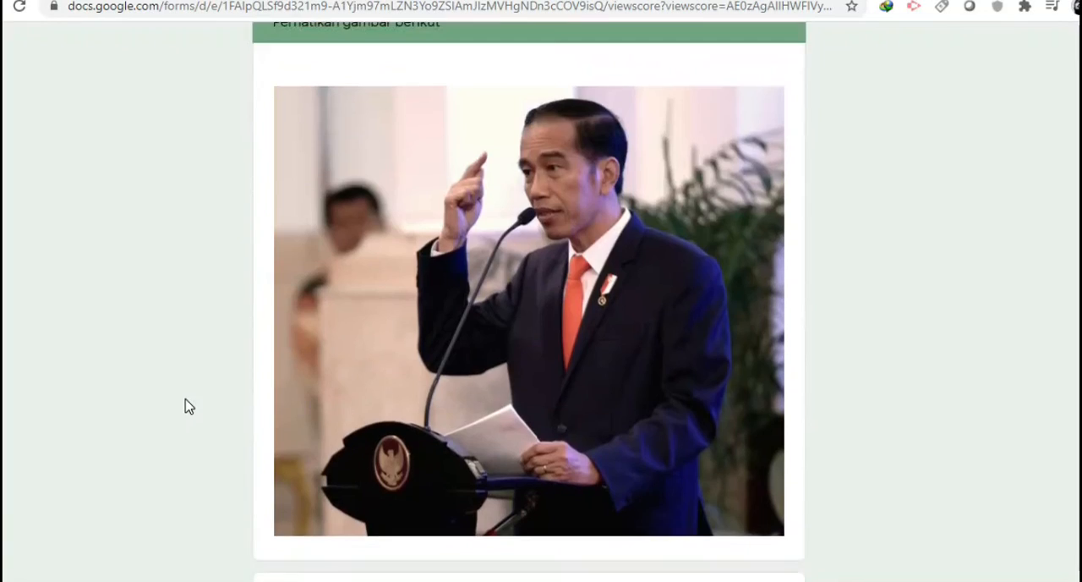
{"action": "scroll", "coordinate": [188, 407], "scroll_direction": "up", "scroll_amount": 10}
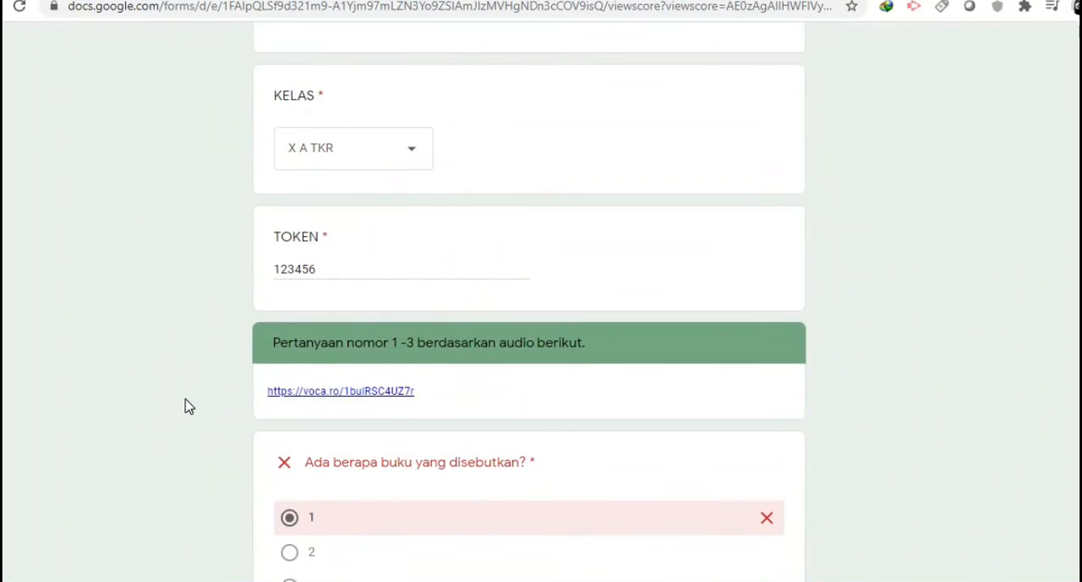
Try to select different options for the answered questions in the graded results, including the Jokowi and math questions
{"action": "scroll", "coordinate": [189, 407], "scroll_direction": "down", "scroll_amount": 6}
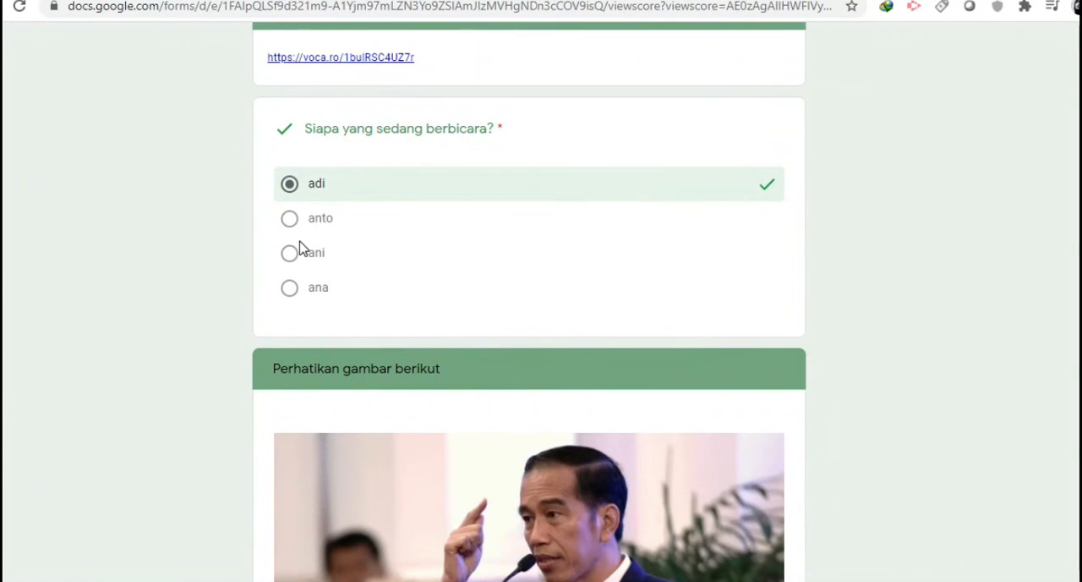
{"action": "scroll", "coordinate": [203, 297], "scroll_direction": "down", "scroll_amount": 9}
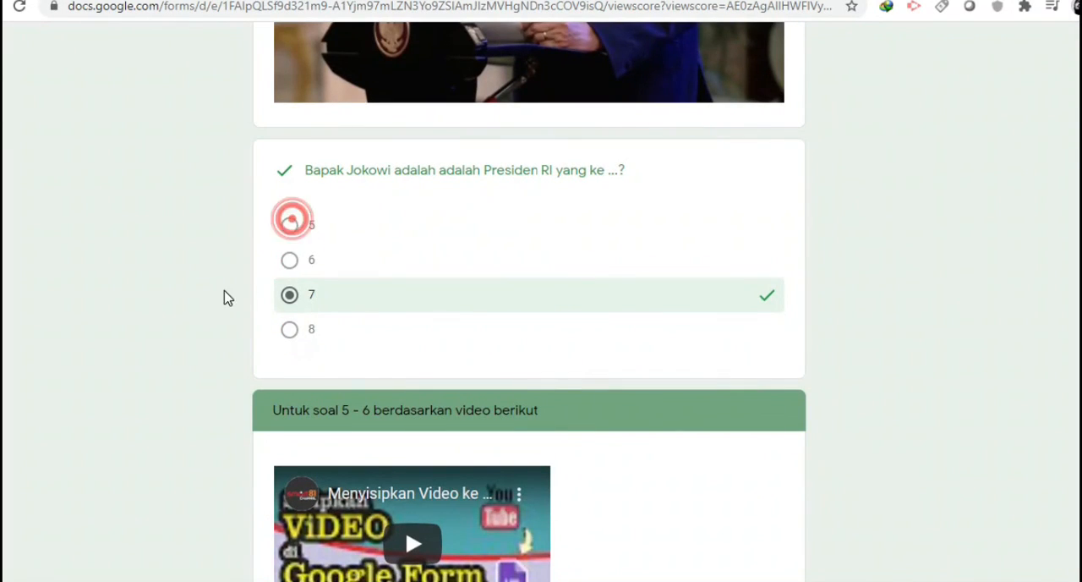
{"action": "scroll", "coordinate": [232, 338], "scroll_direction": "down", "scroll_amount": 5}
{"action": "left_click", "coordinate": [323, 315]}
{"action": "left_click", "coordinate": [314, 383]}
{"action": "left_click", "coordinate": [311, 417]}
{"action": "left_click", "coordinate": [306, 297]}
{"action": "scroll", "coordinate": [313, 380], "scroll_direction": "down", "scroll_amount": 4}
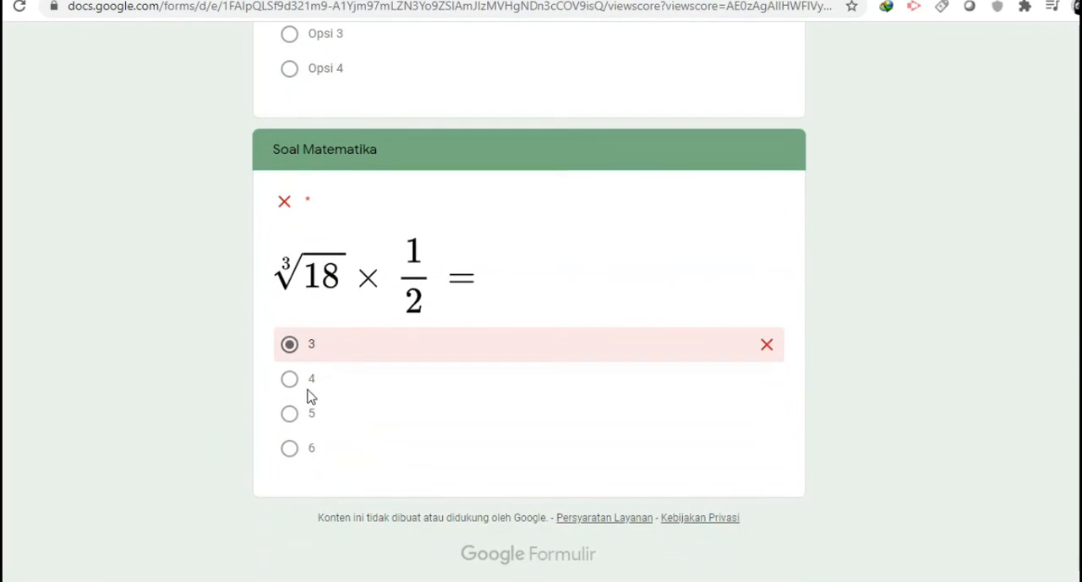
{"action": "left_click", "coordinate": [305, 441]}
{"action": "left_click", "coordinate": [303, 380]}
{"action": "left_click", "coordinate": [306, 369]}
{"action": "left_click", "coordinate": [288, 446]}
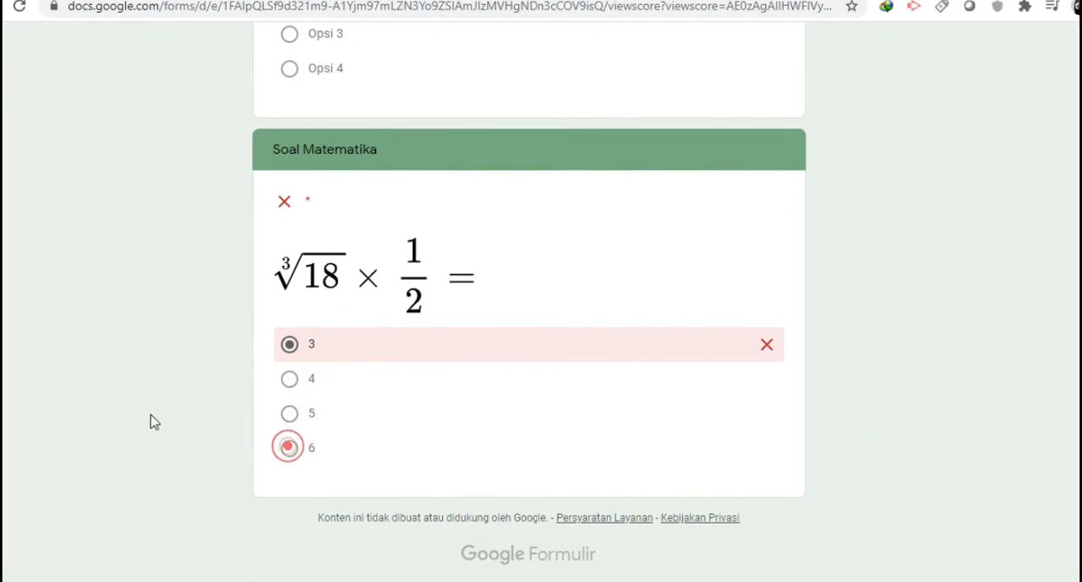
{"action": "scroll", "coordinate": [144, 422], "scroll_direction": "up", "scroll_amount": 10}
{"action": "scroll", "coordinate": [138, 417], "scroll_direction": "up", "scroll_amount": 7}
{"action": "scroll", "coordinate": [135, 420], "scroll_direction": "down", "scroll_amount": 15}
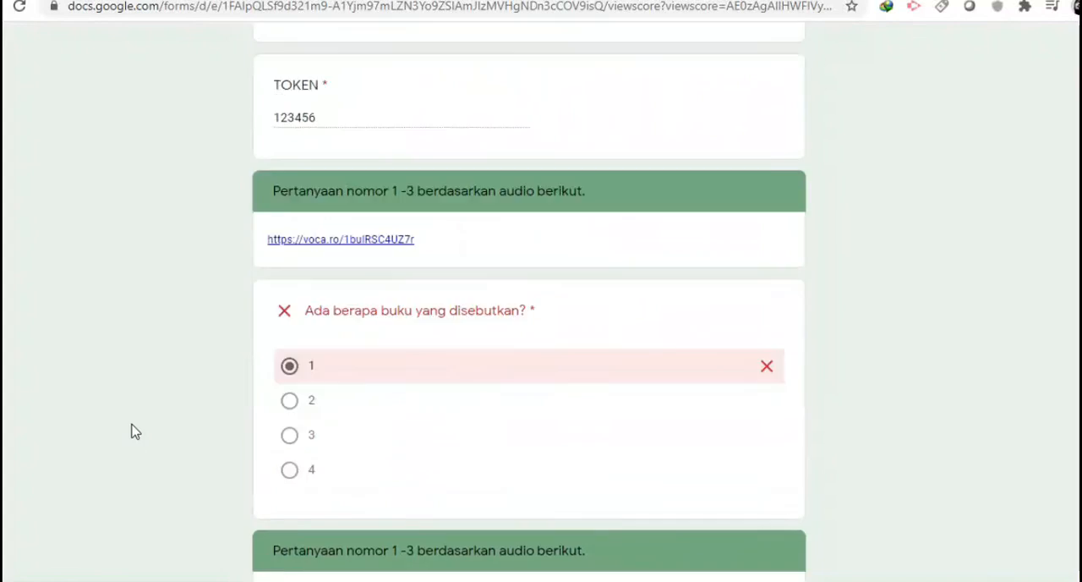
{"action": "scroll", "coordinate": [131, 432], "scroll_direction": "down", "scroll_amount": 12}
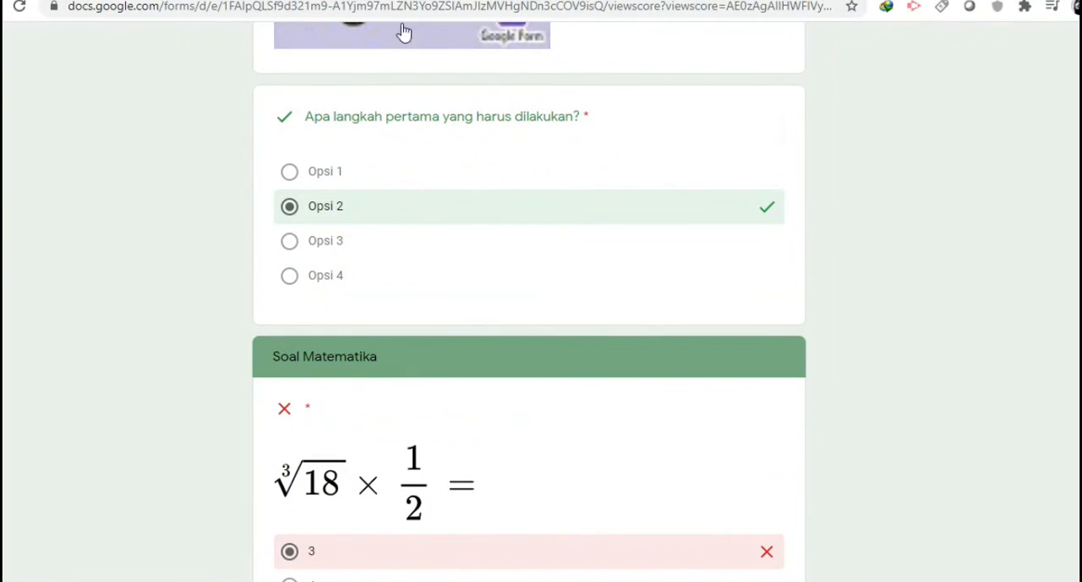
Check the submission confirmation page and the exam's form editor, and return to the beginning of the graded results
{"action": "left_click", "coordinate": [190, 0]}
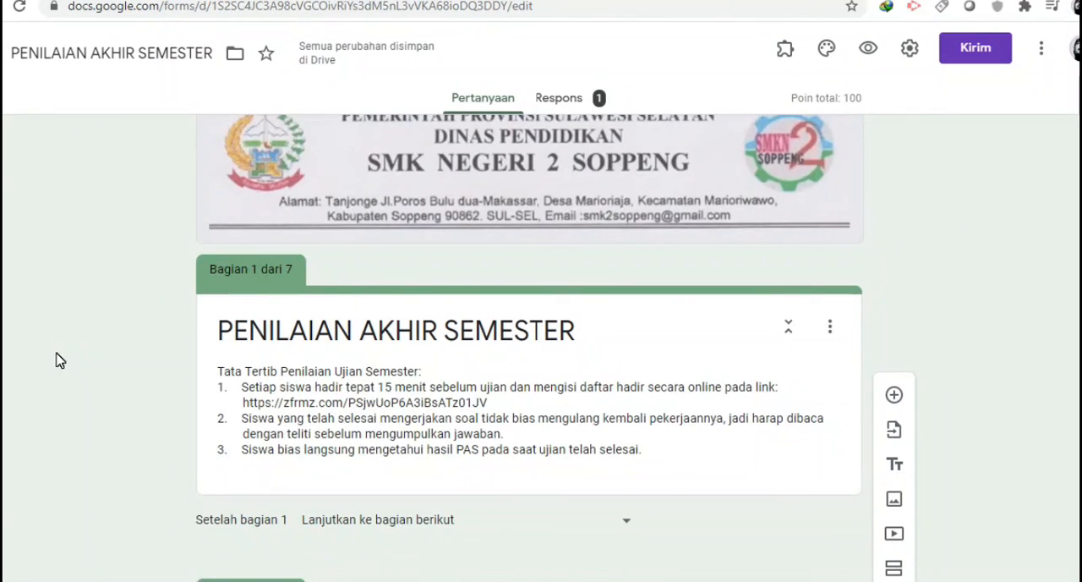
{"action": "scroll", "coordinate": [59, 360], "scroll_direction": "down", "scroll_amount": 2}
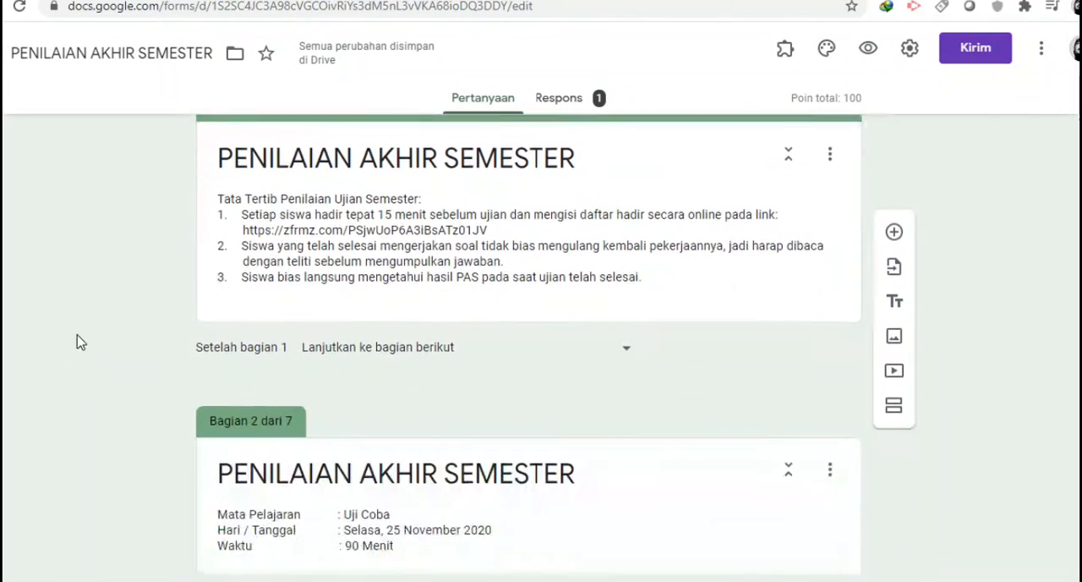
{"action": "left_click", "coordinate": [202, 0]}
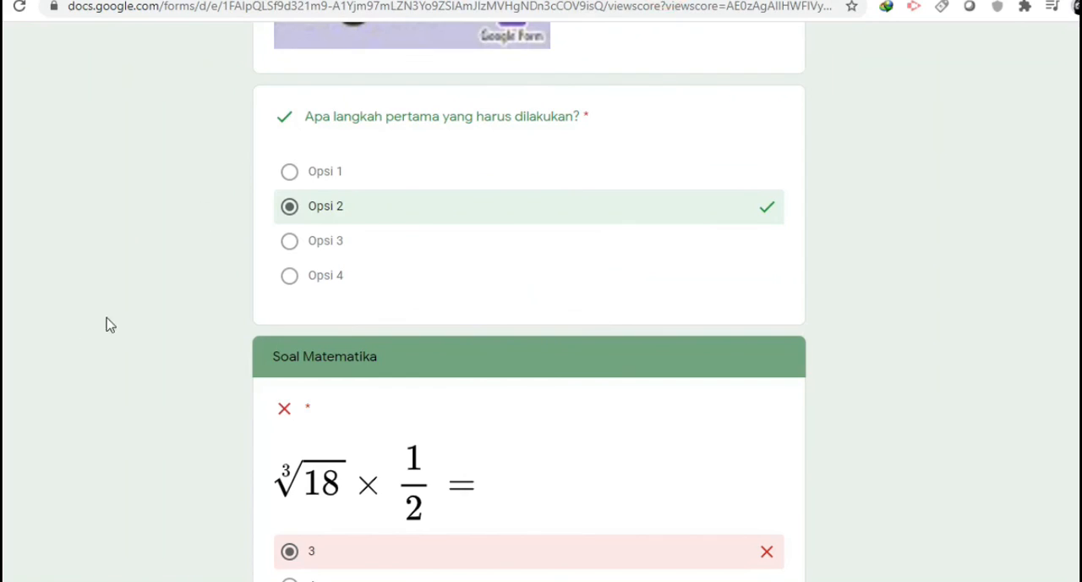
{"action": "scroll", "coordinate": [133, 331], "scroll_direction": "up", "scroll_amount": 20}
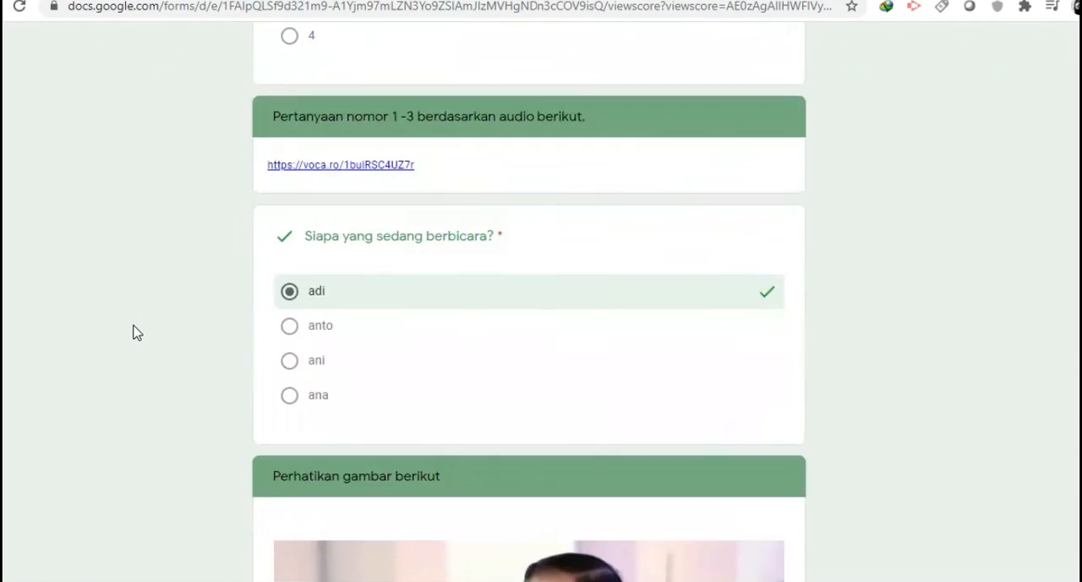
{"action": "scroll", "coordinate": [133, 330], "scroll_direction": "up", "scroll_amount": 3}
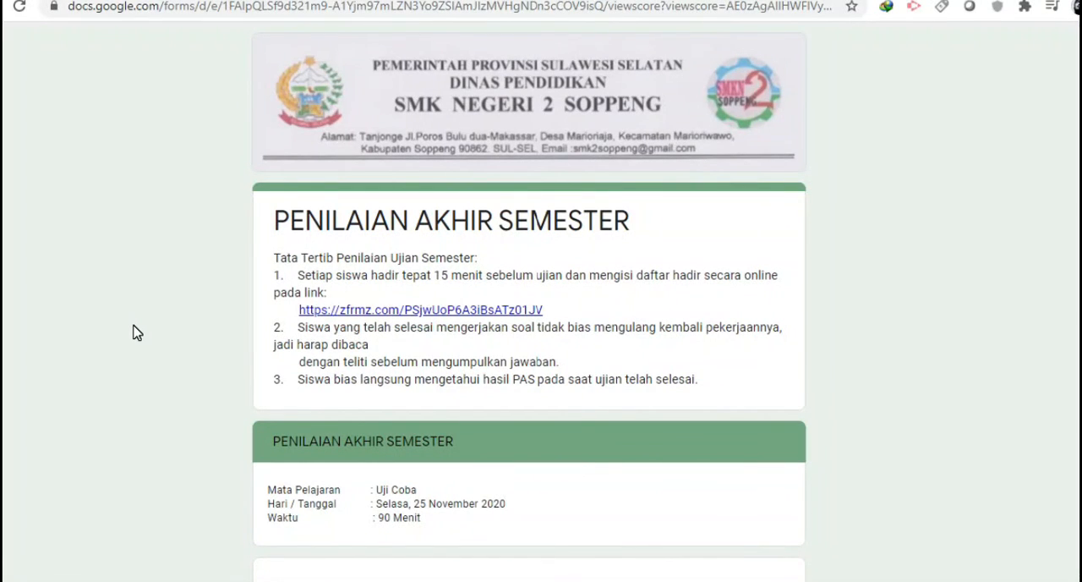
{"action": "scroll", "coordinate": [133, 331], "scroll_direction": "down", "scroll_amount": 1}
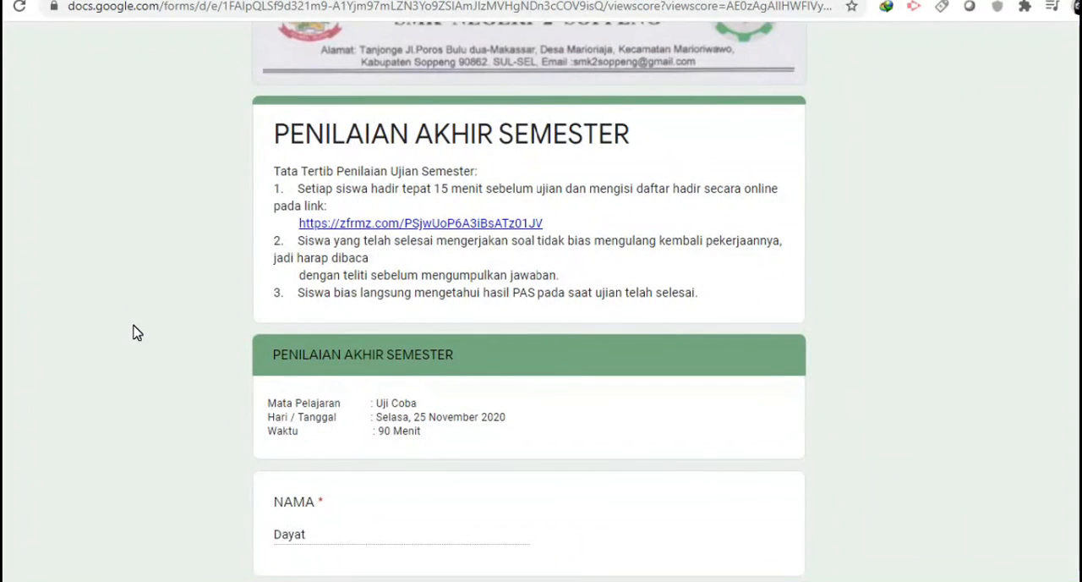